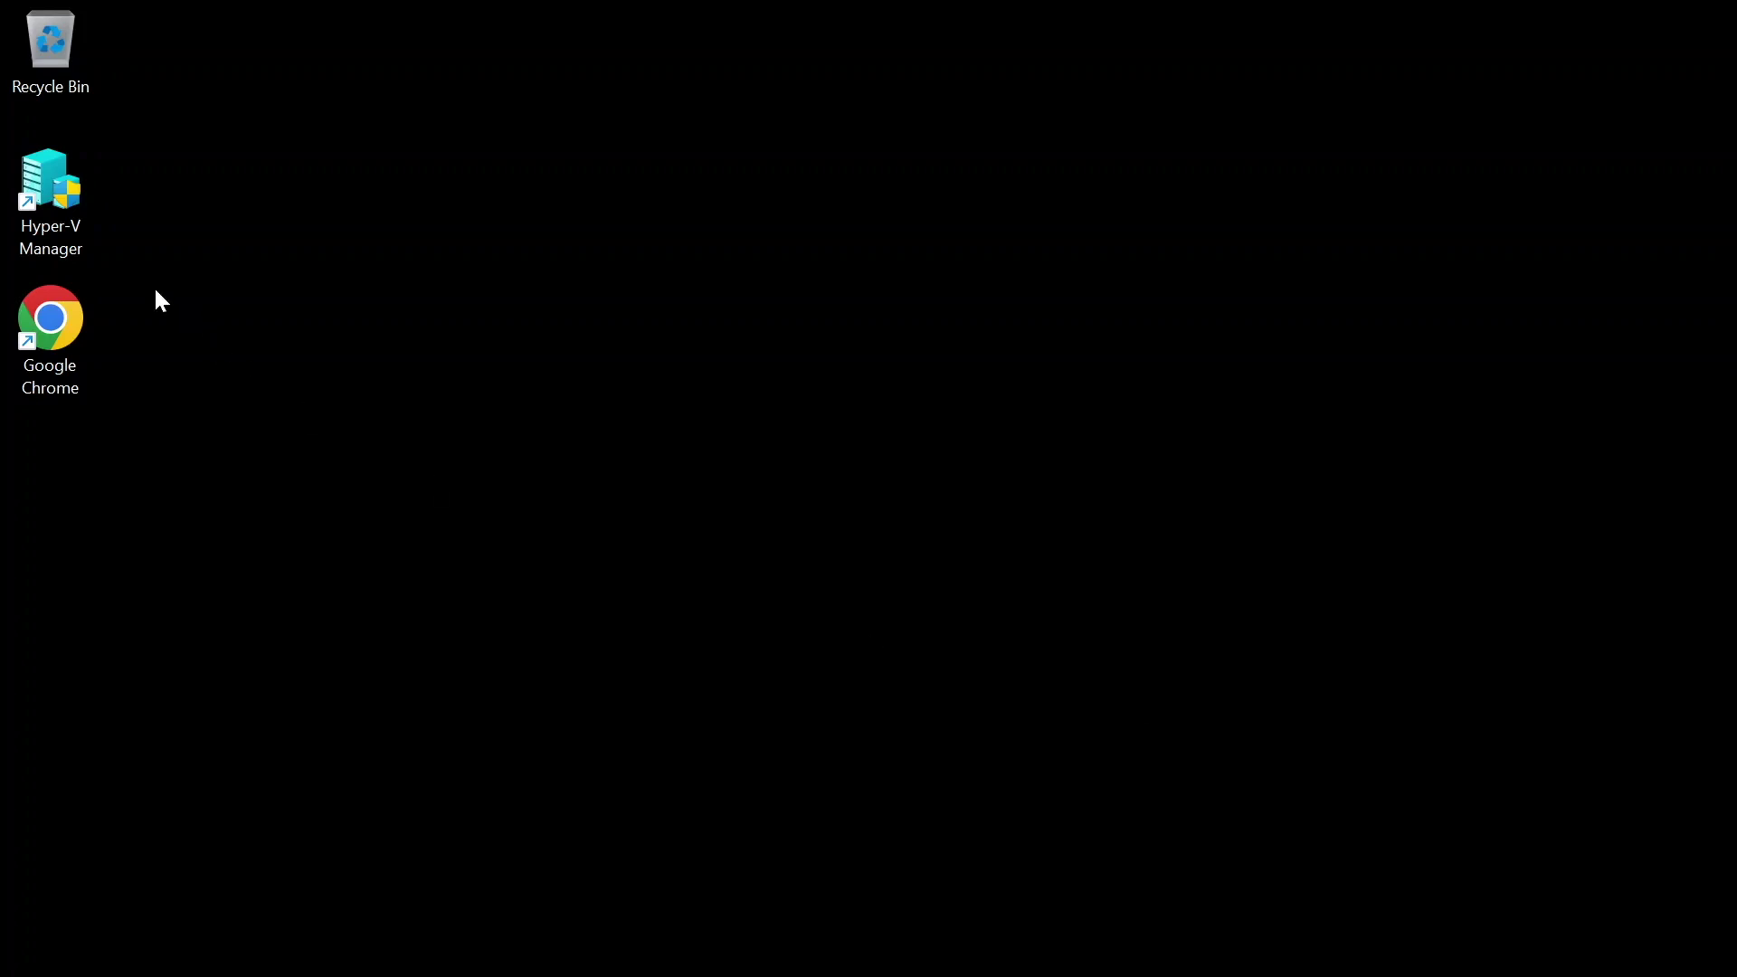
Open Hyper-V Manager and create a checkpoint of the Windows Server A virtual machine.
double_click(52, 208)
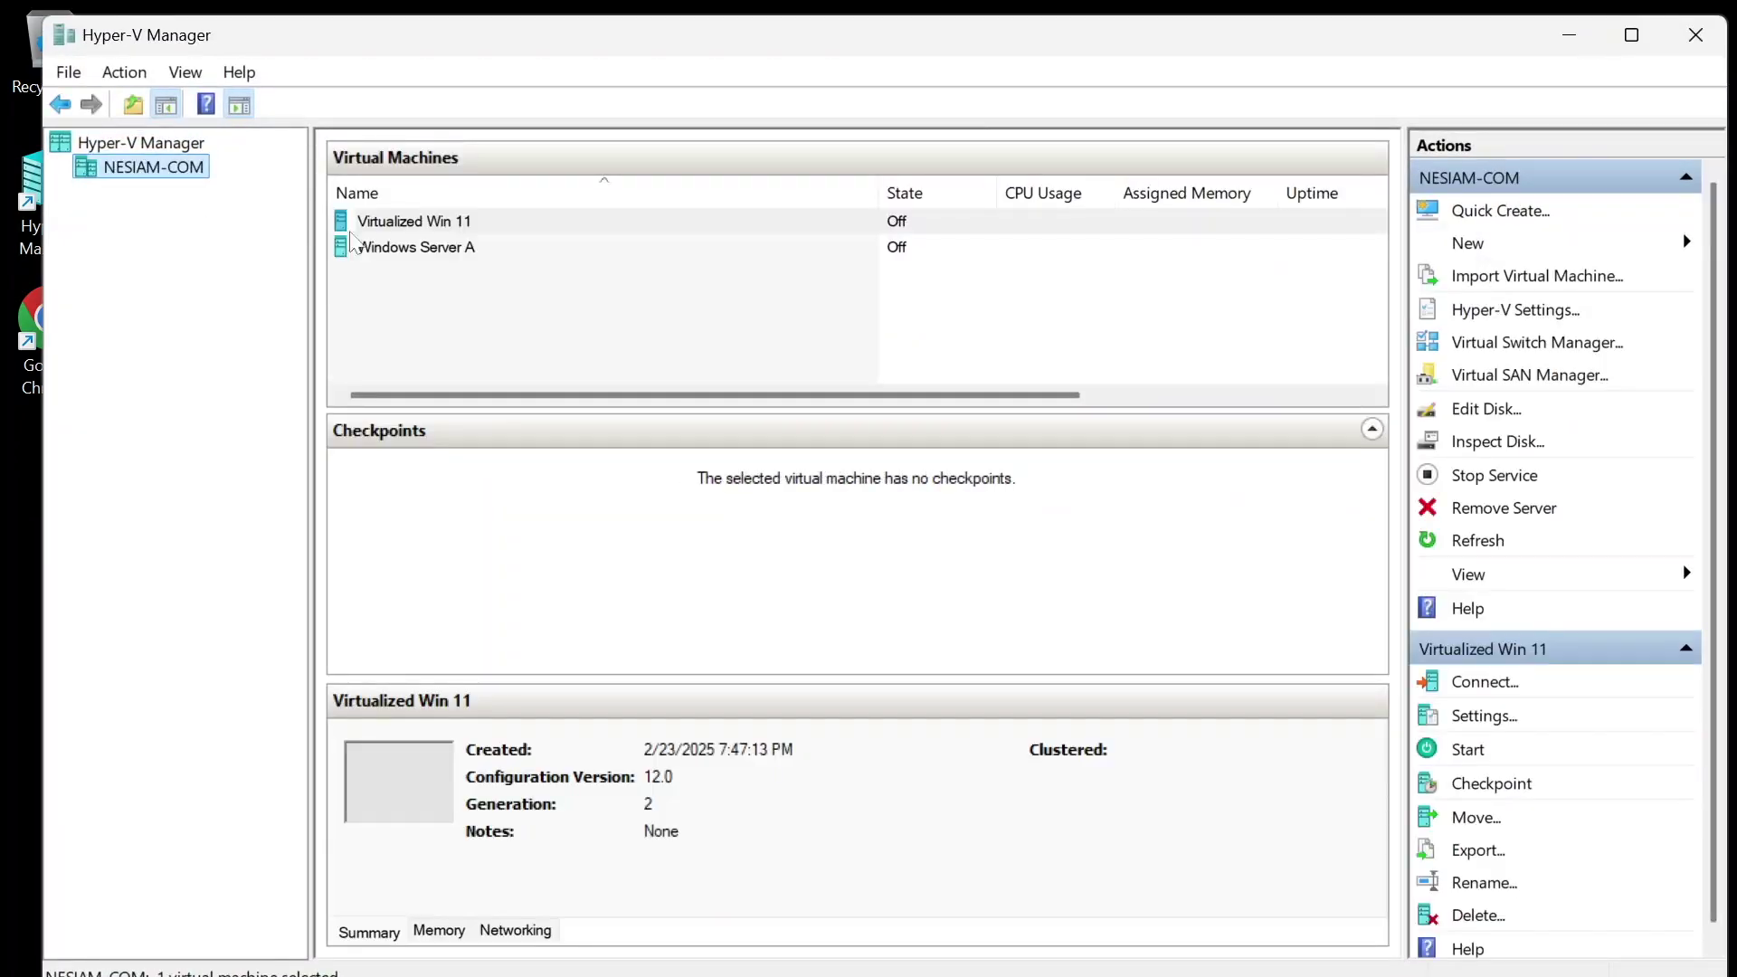
left_click(429, 254)
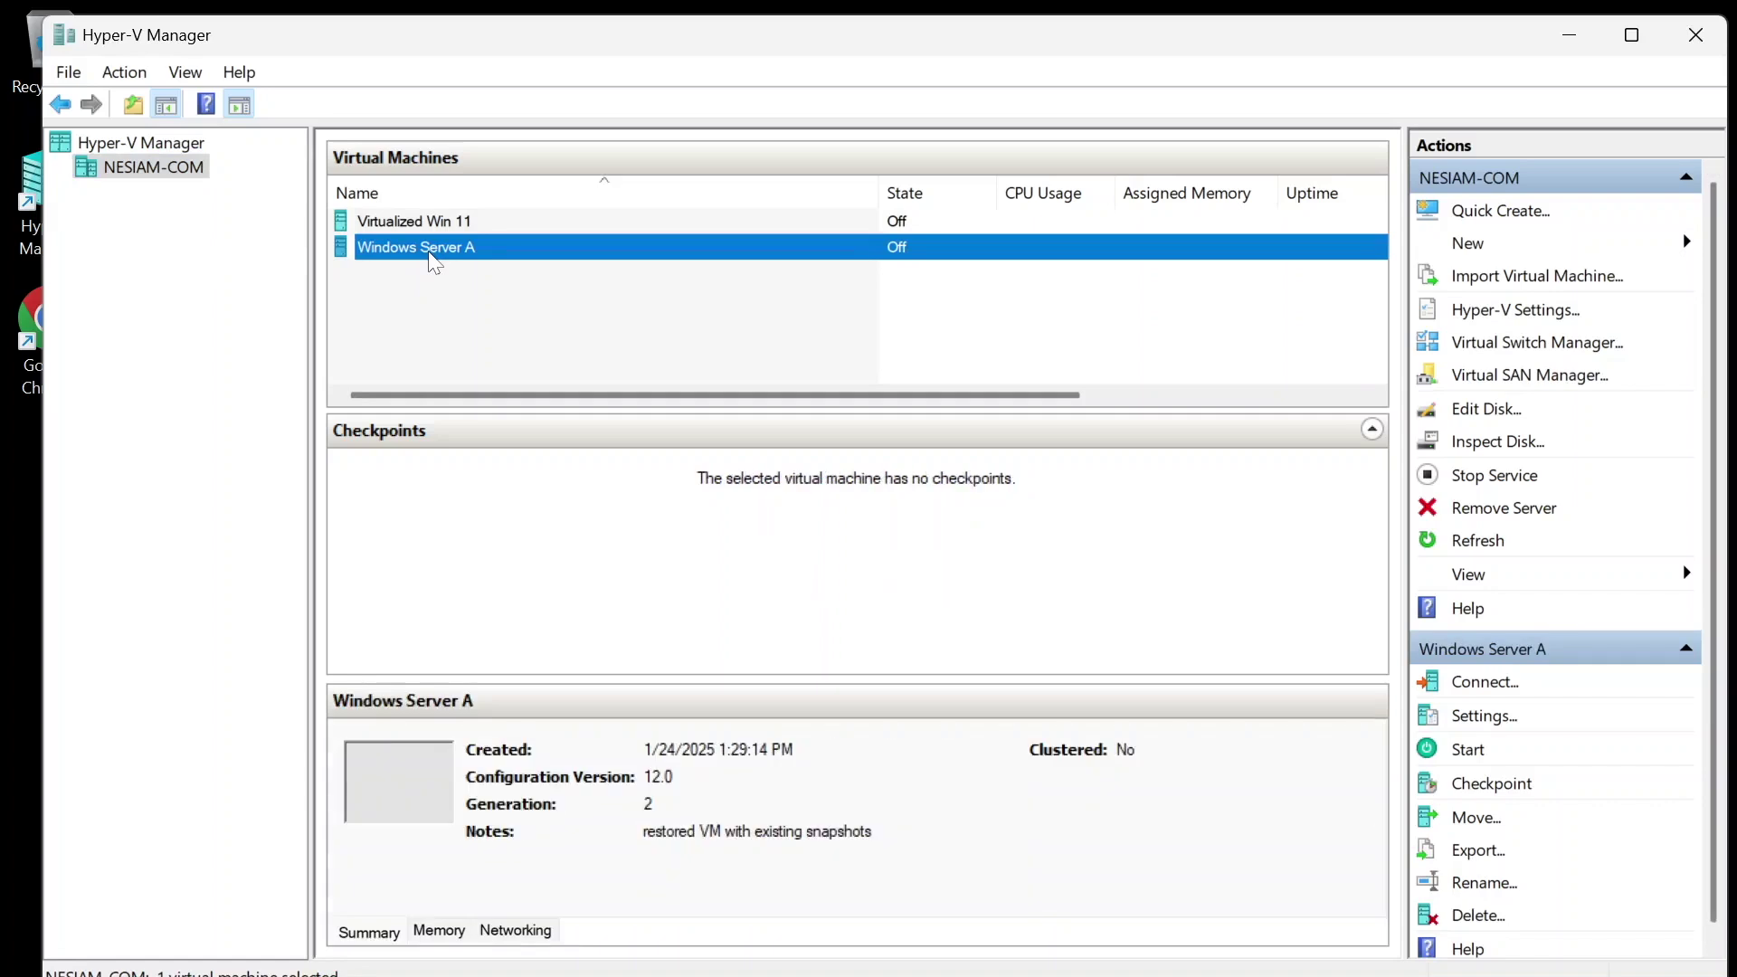
right_click(430, 256)
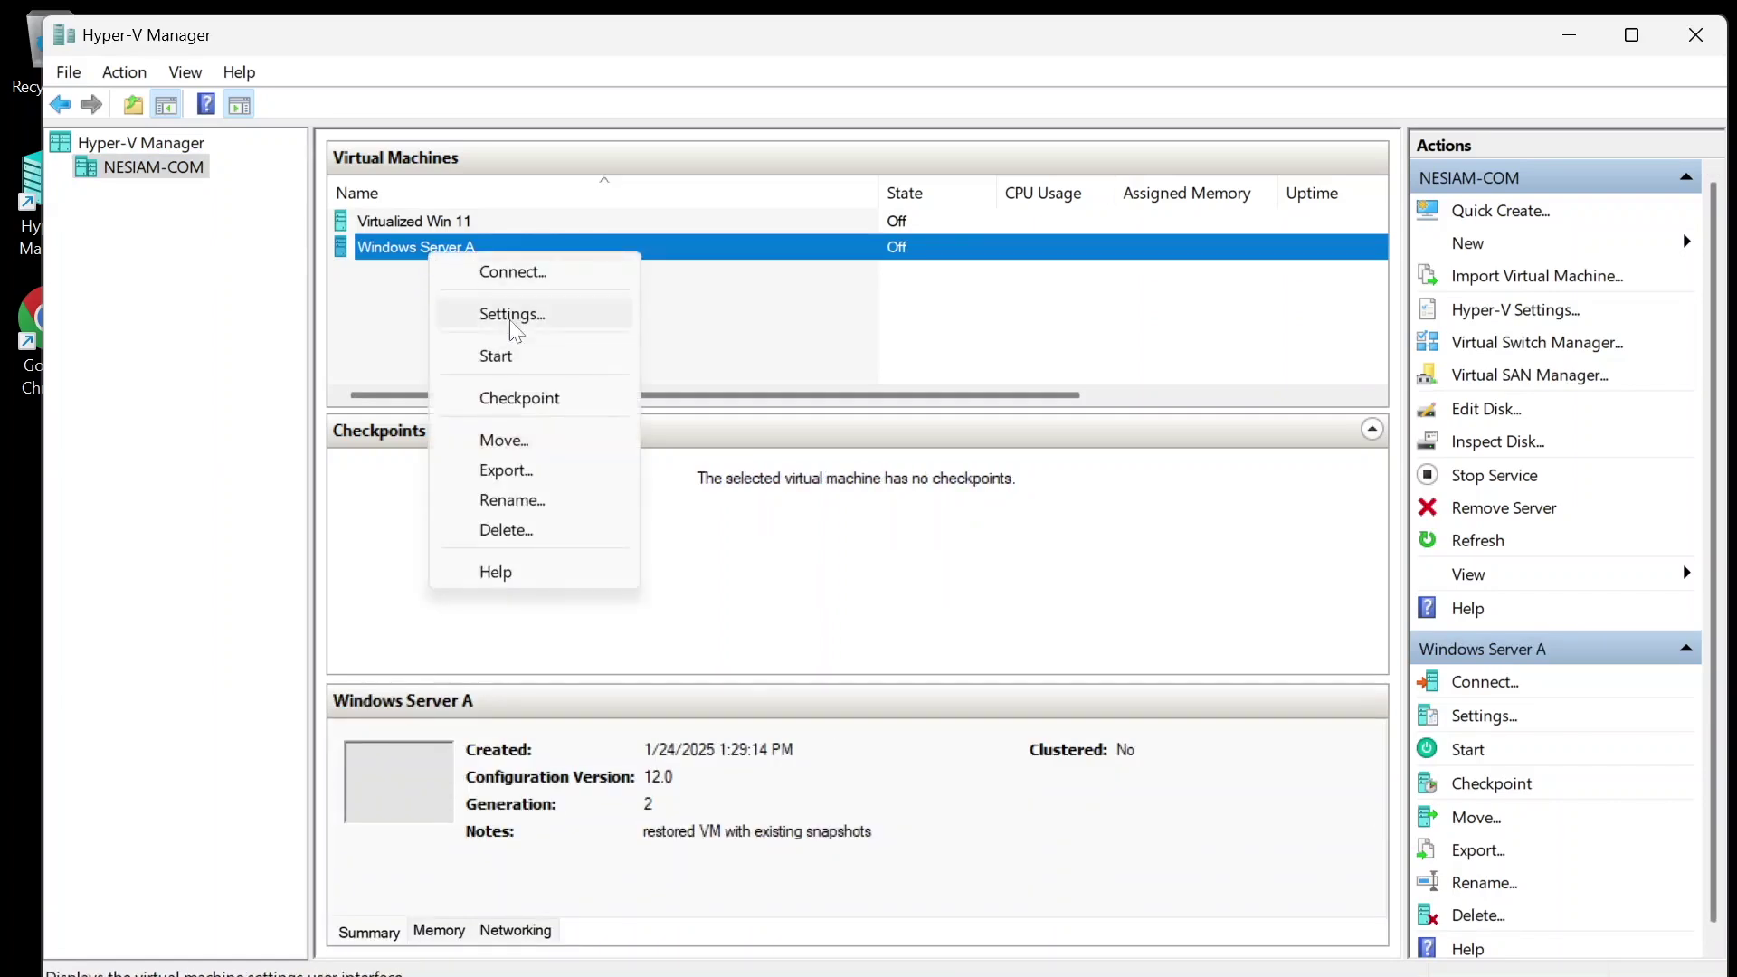
left_click(520, 398)
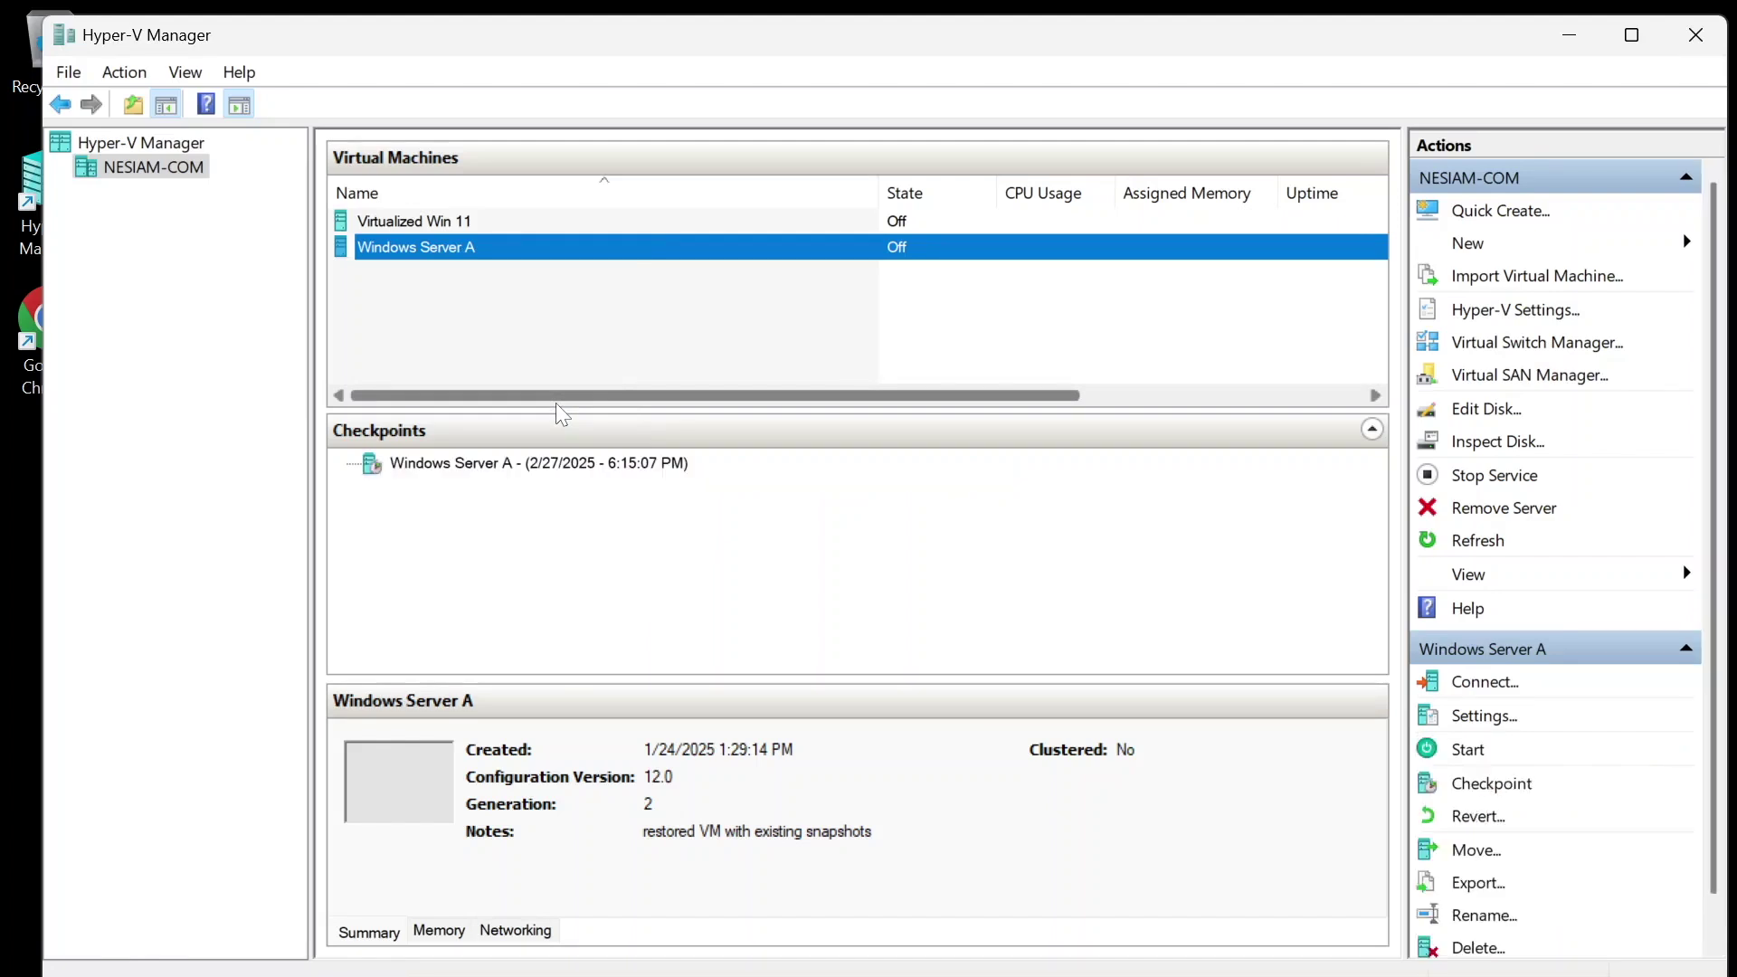
Rename the new checkpoint by appending "- First Windows installation. Workgroup. No static IP." to its existing name.
right_click(638, 465)
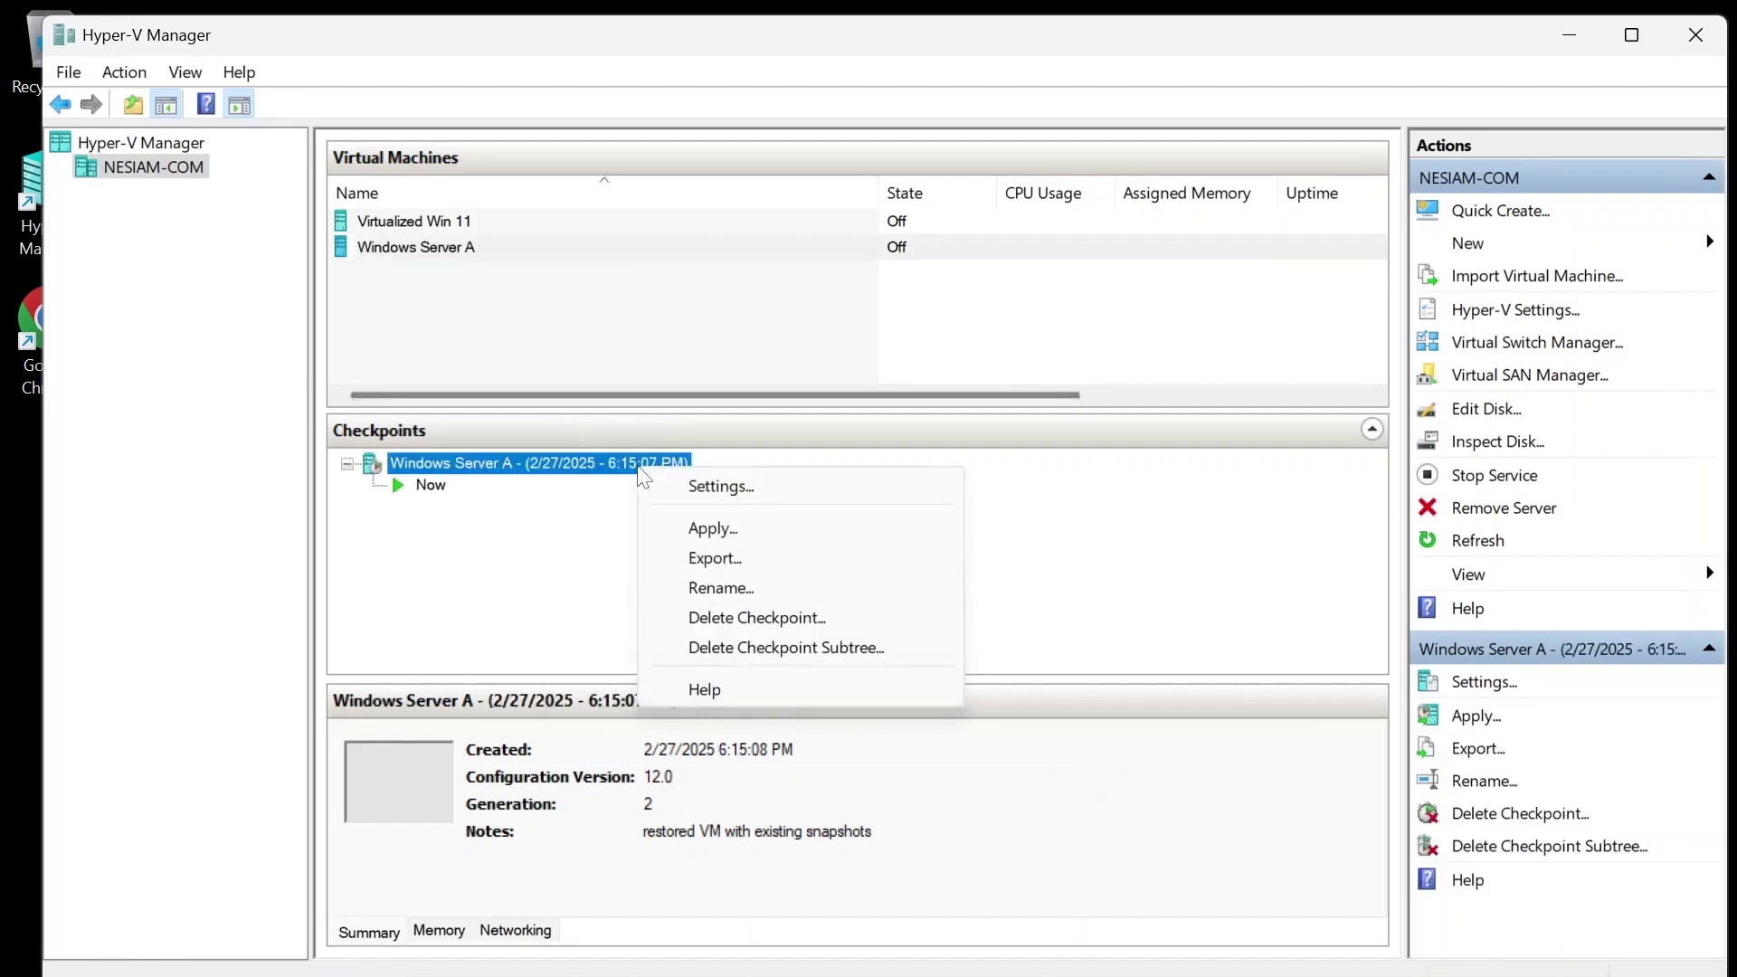
left_click(721, 588)
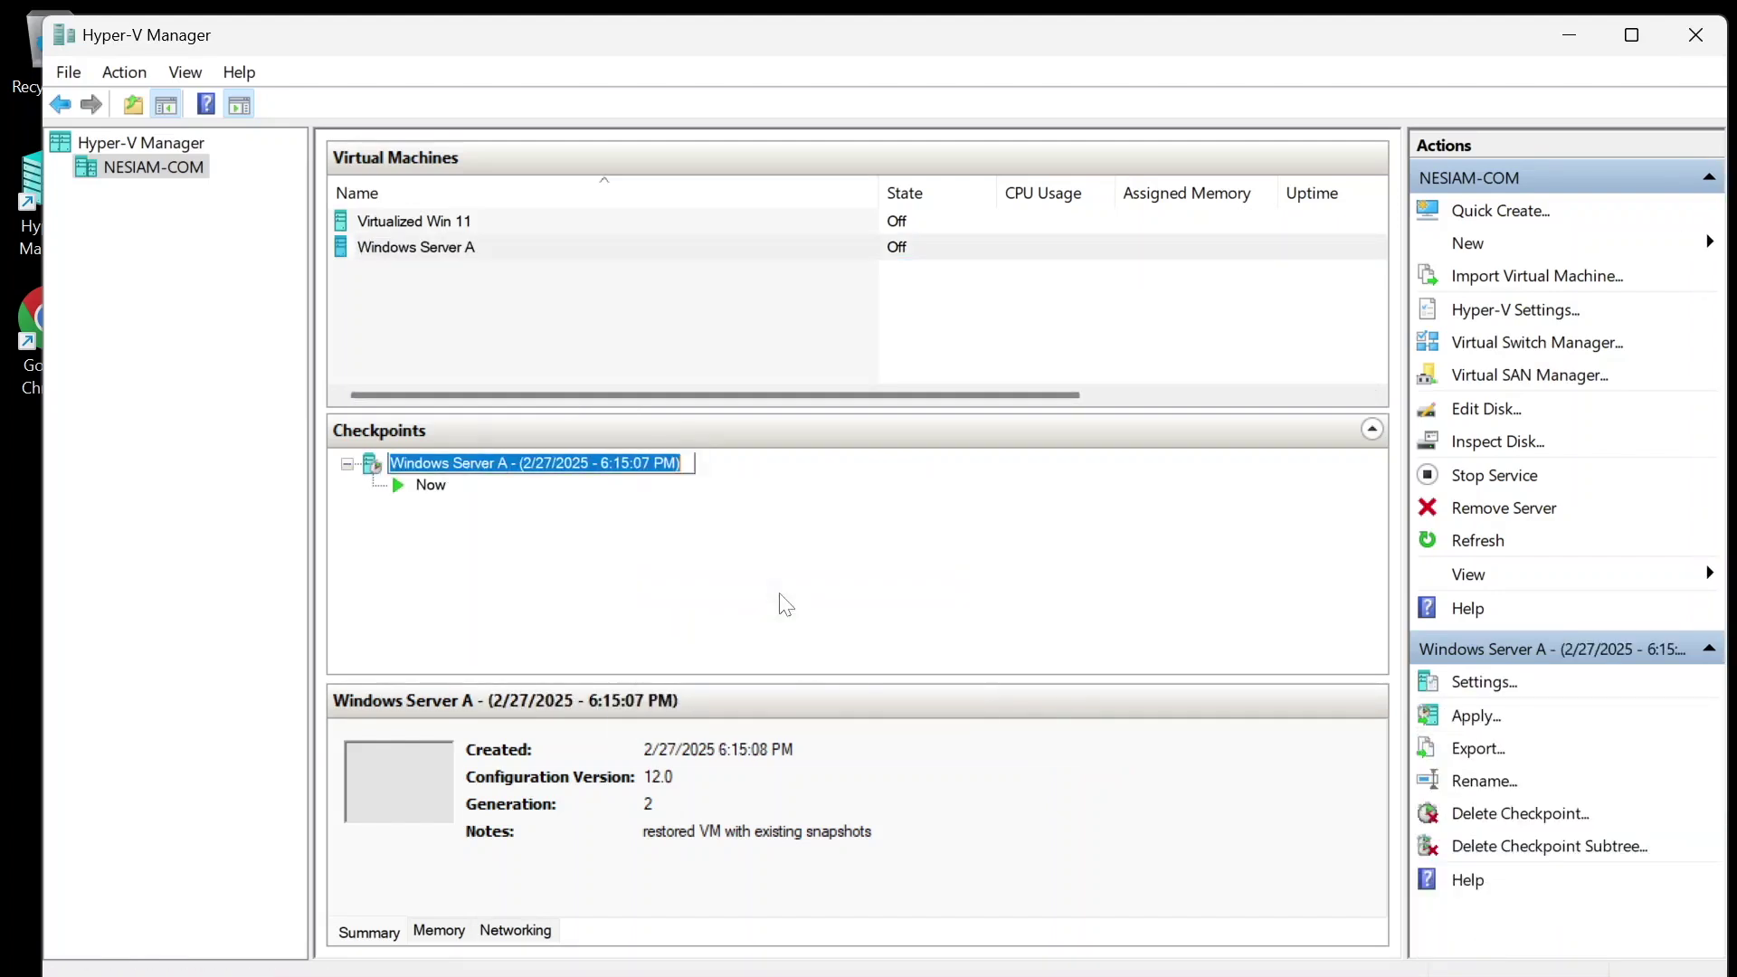
key("End")
type("- First ")
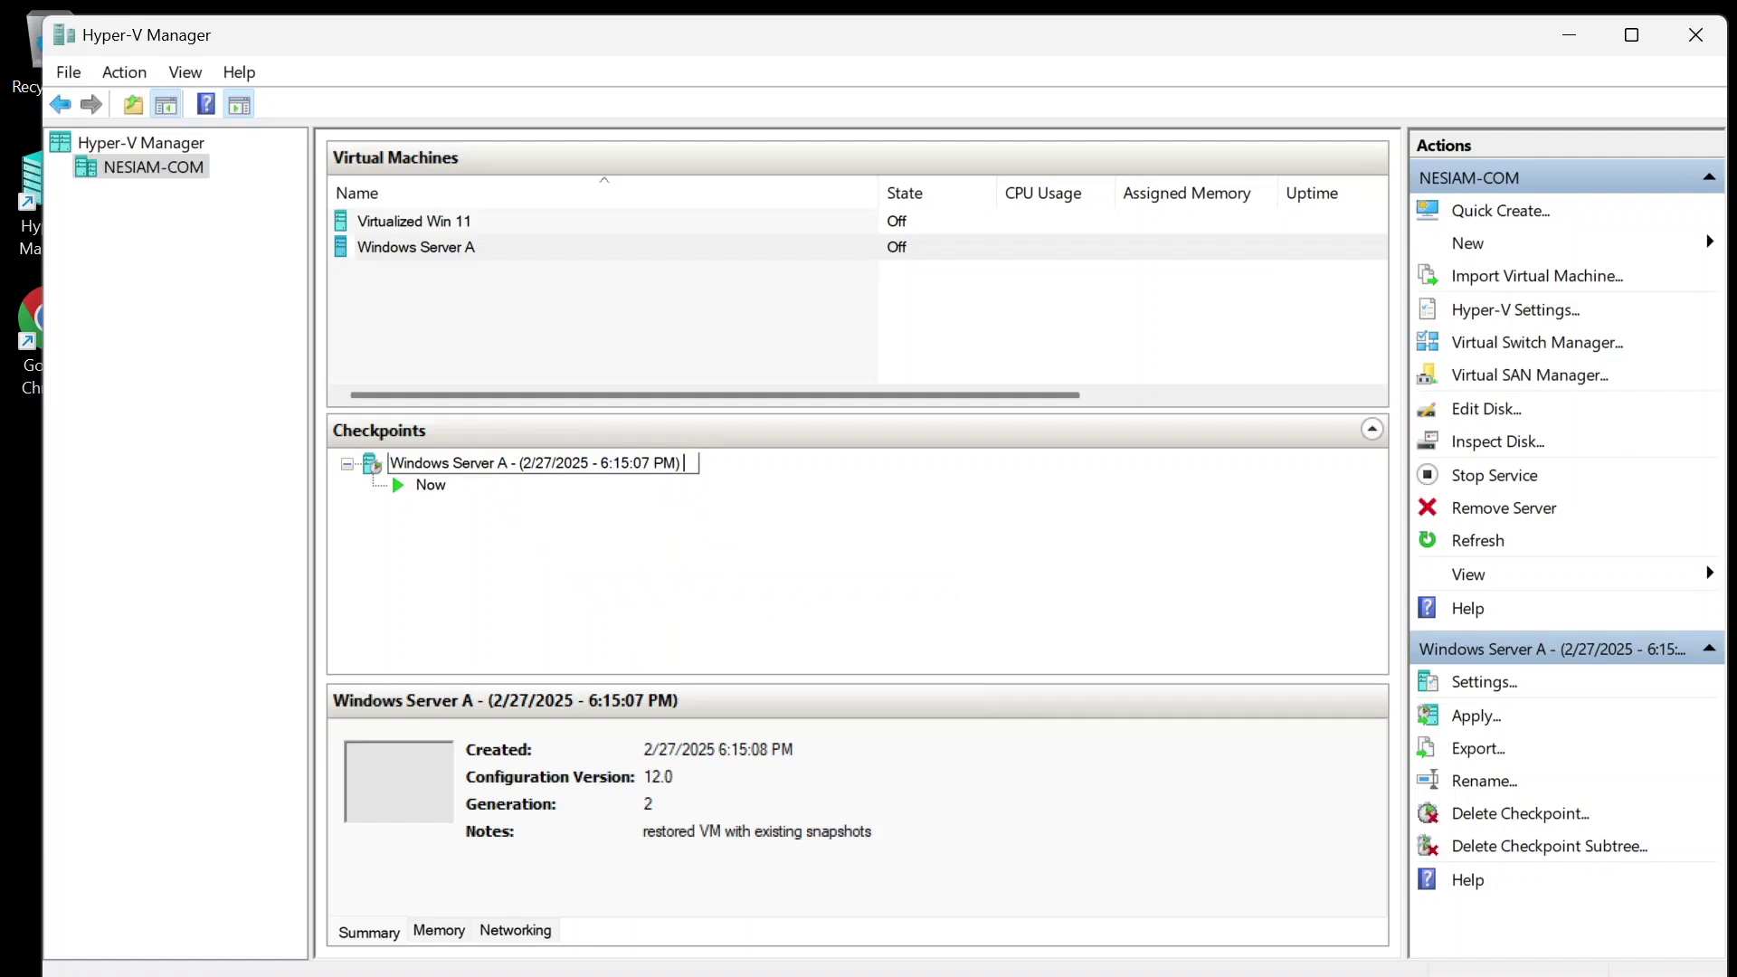
type("Windows installation")
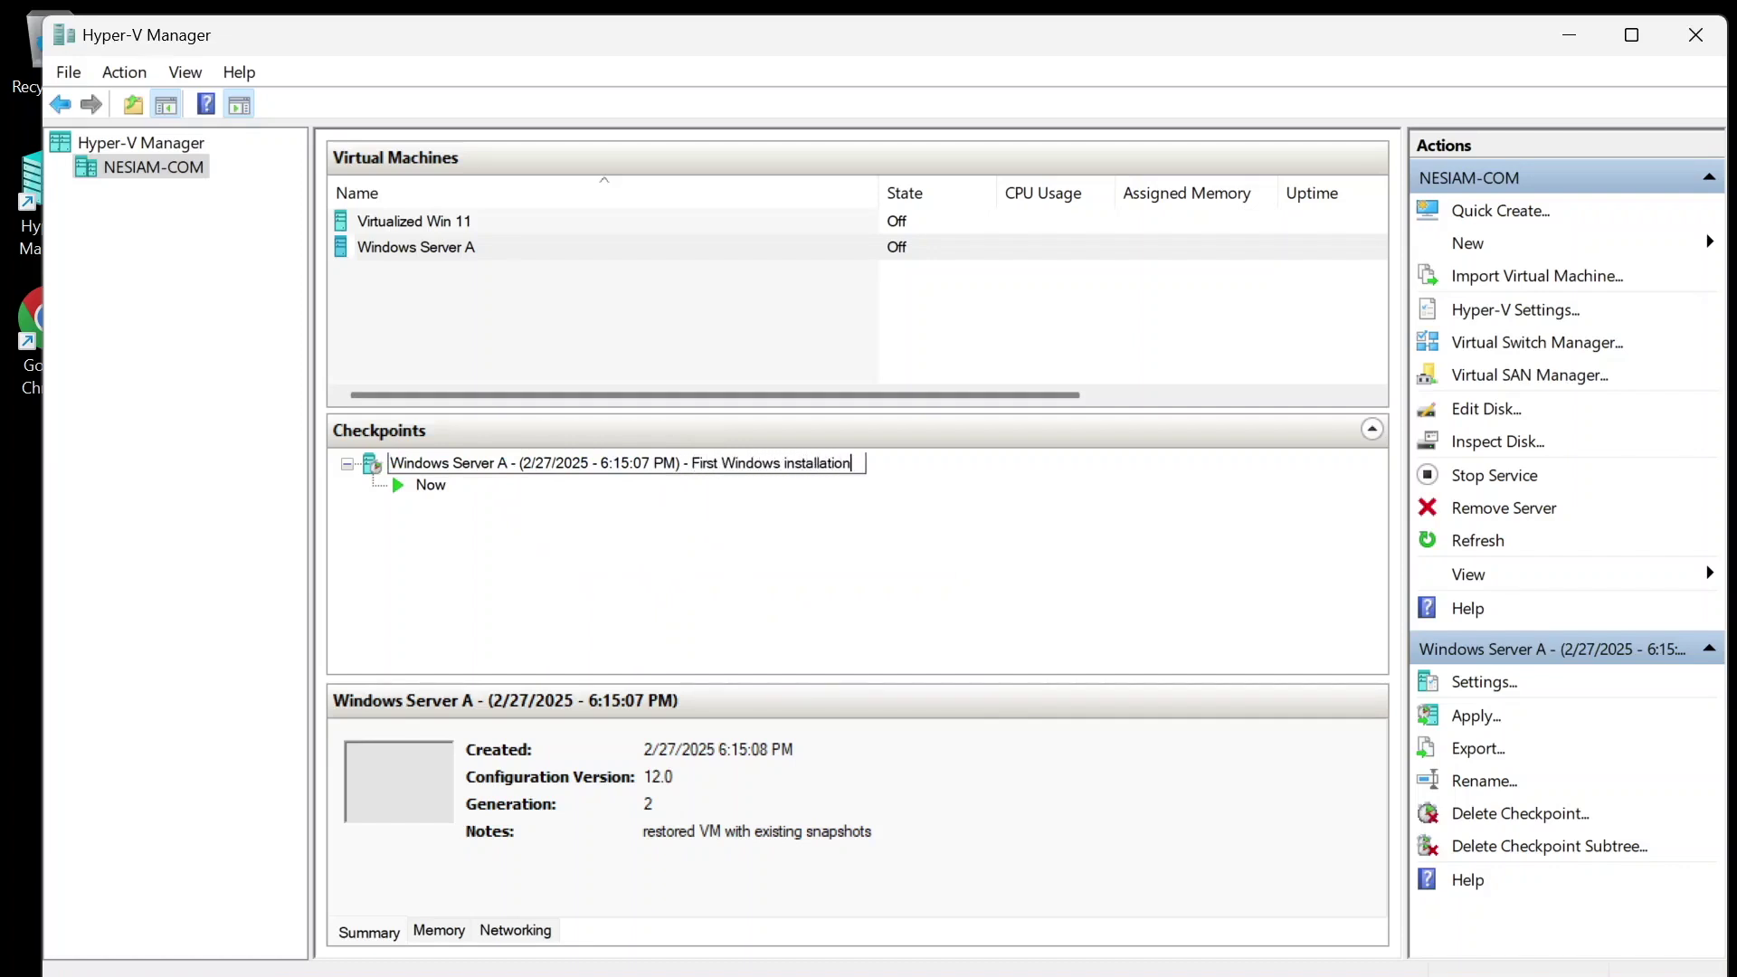
type(". Workgroup. No static IP.")
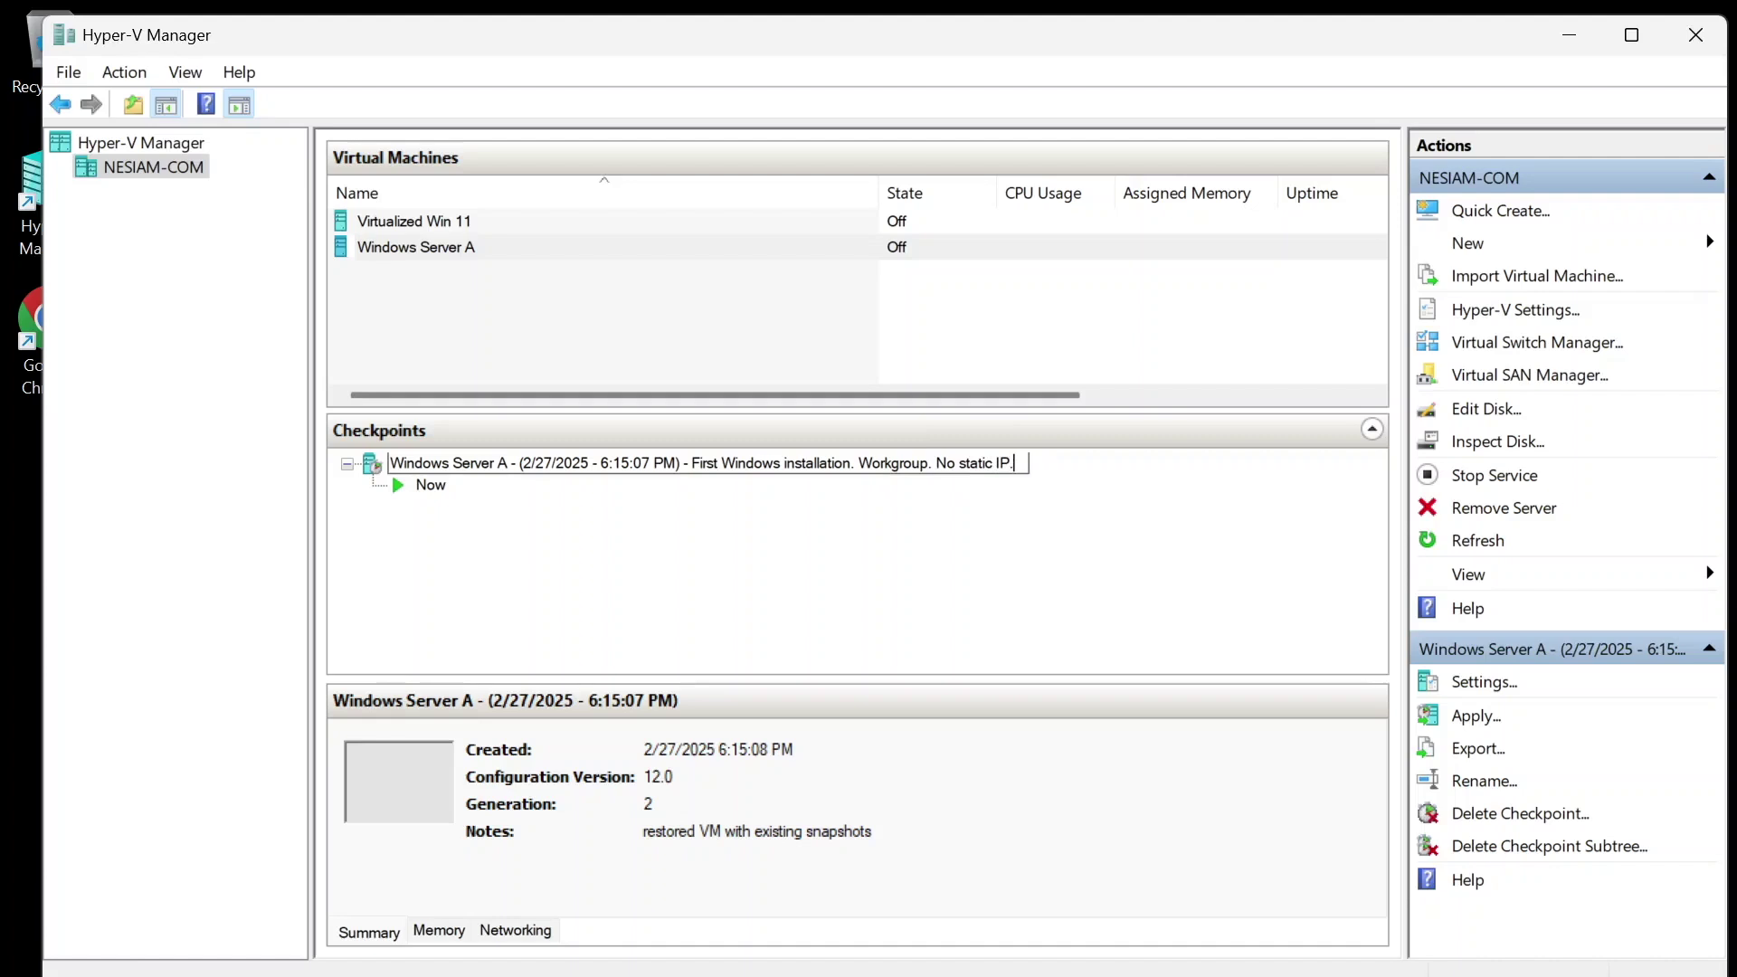
key("Return")
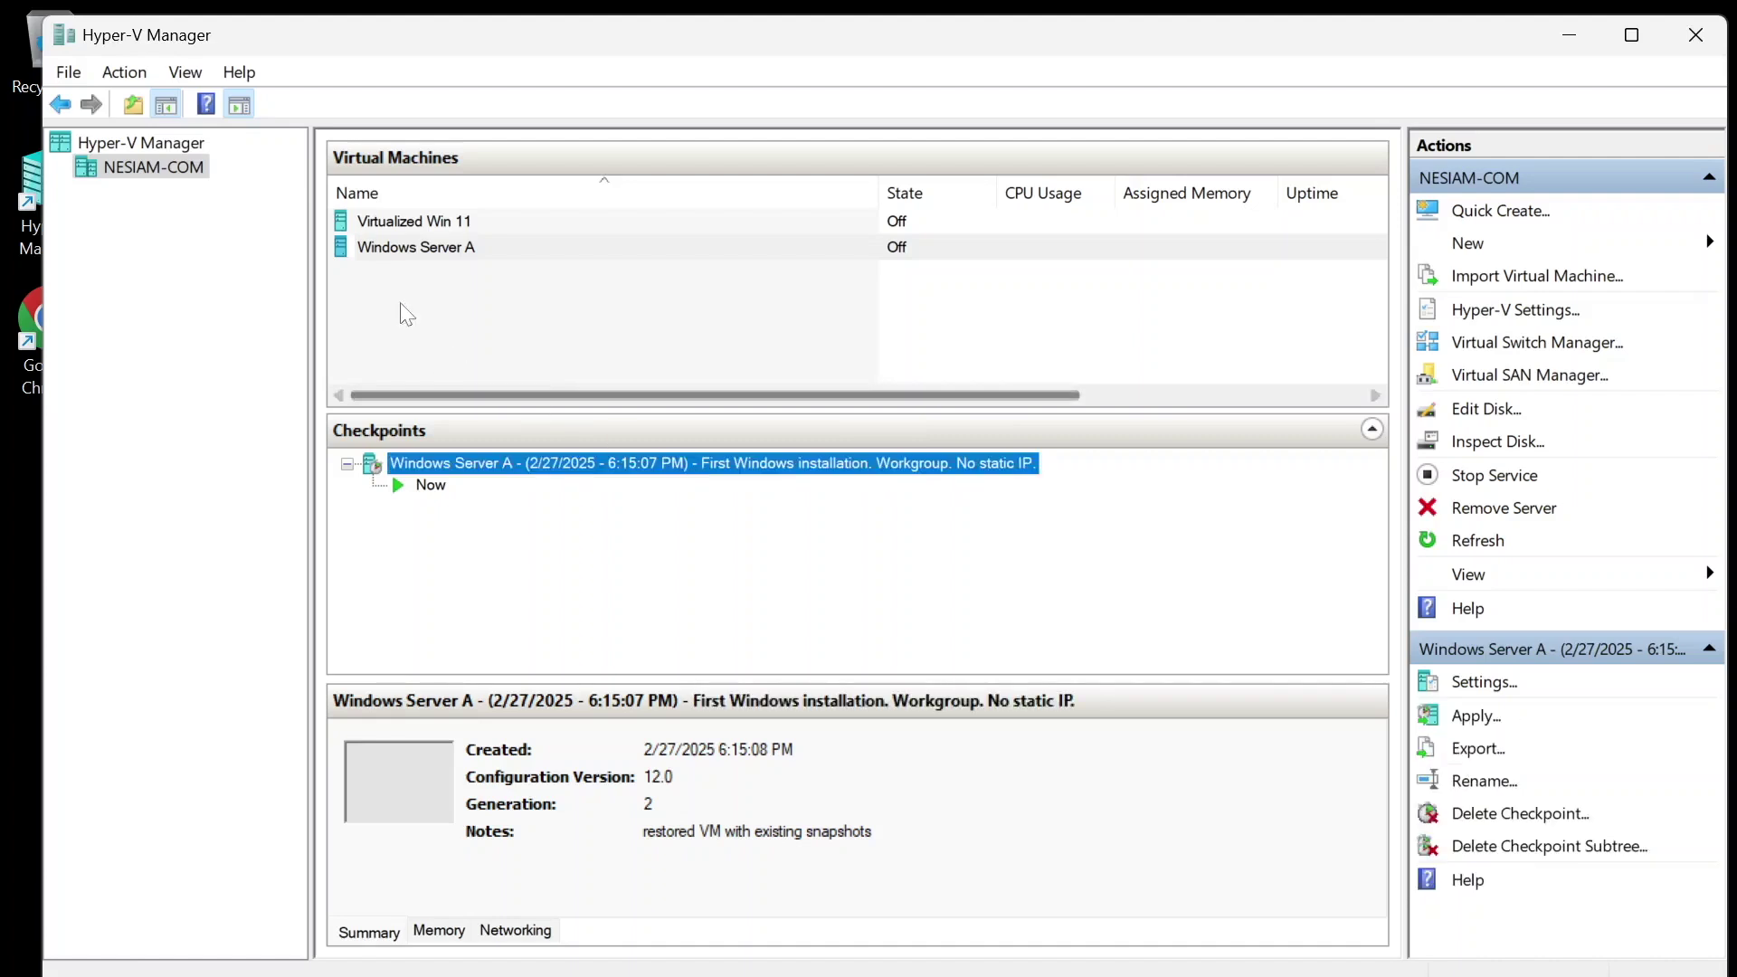
Connect to the Windows Server A virtual machine and check which virtual switch its network adapter uses.
right_click(417, 250)
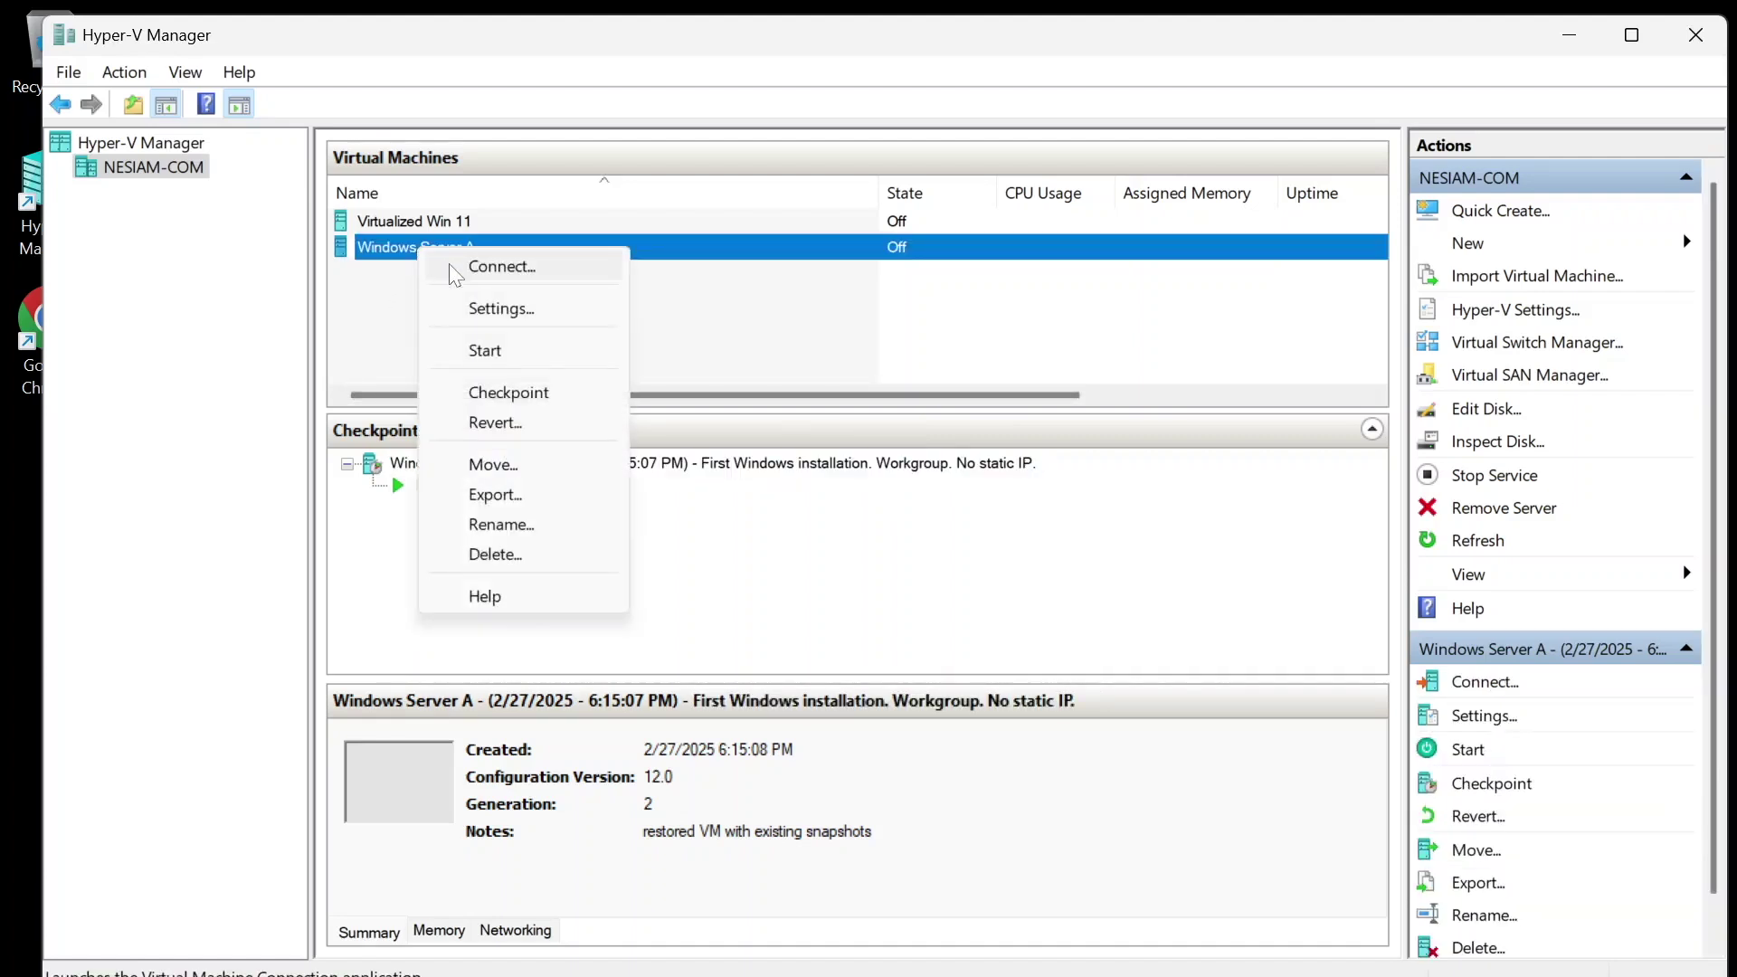
left_click(454, 271)
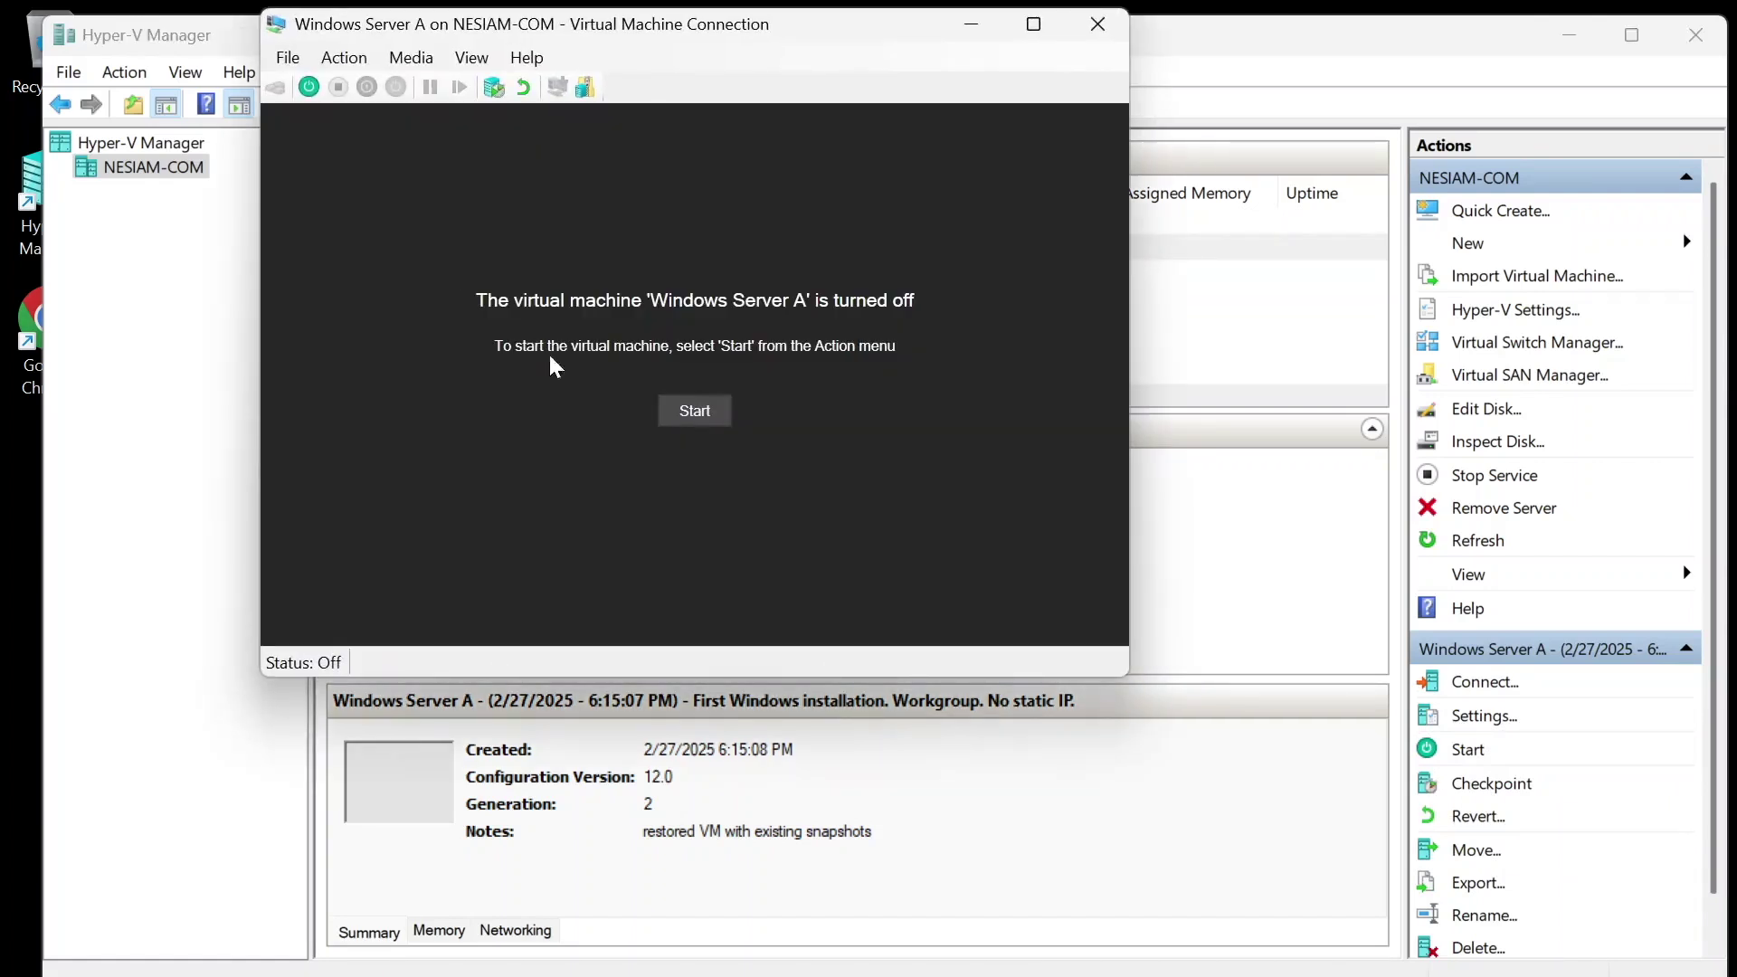
left_click(288, 57)
left_click(319, 86)
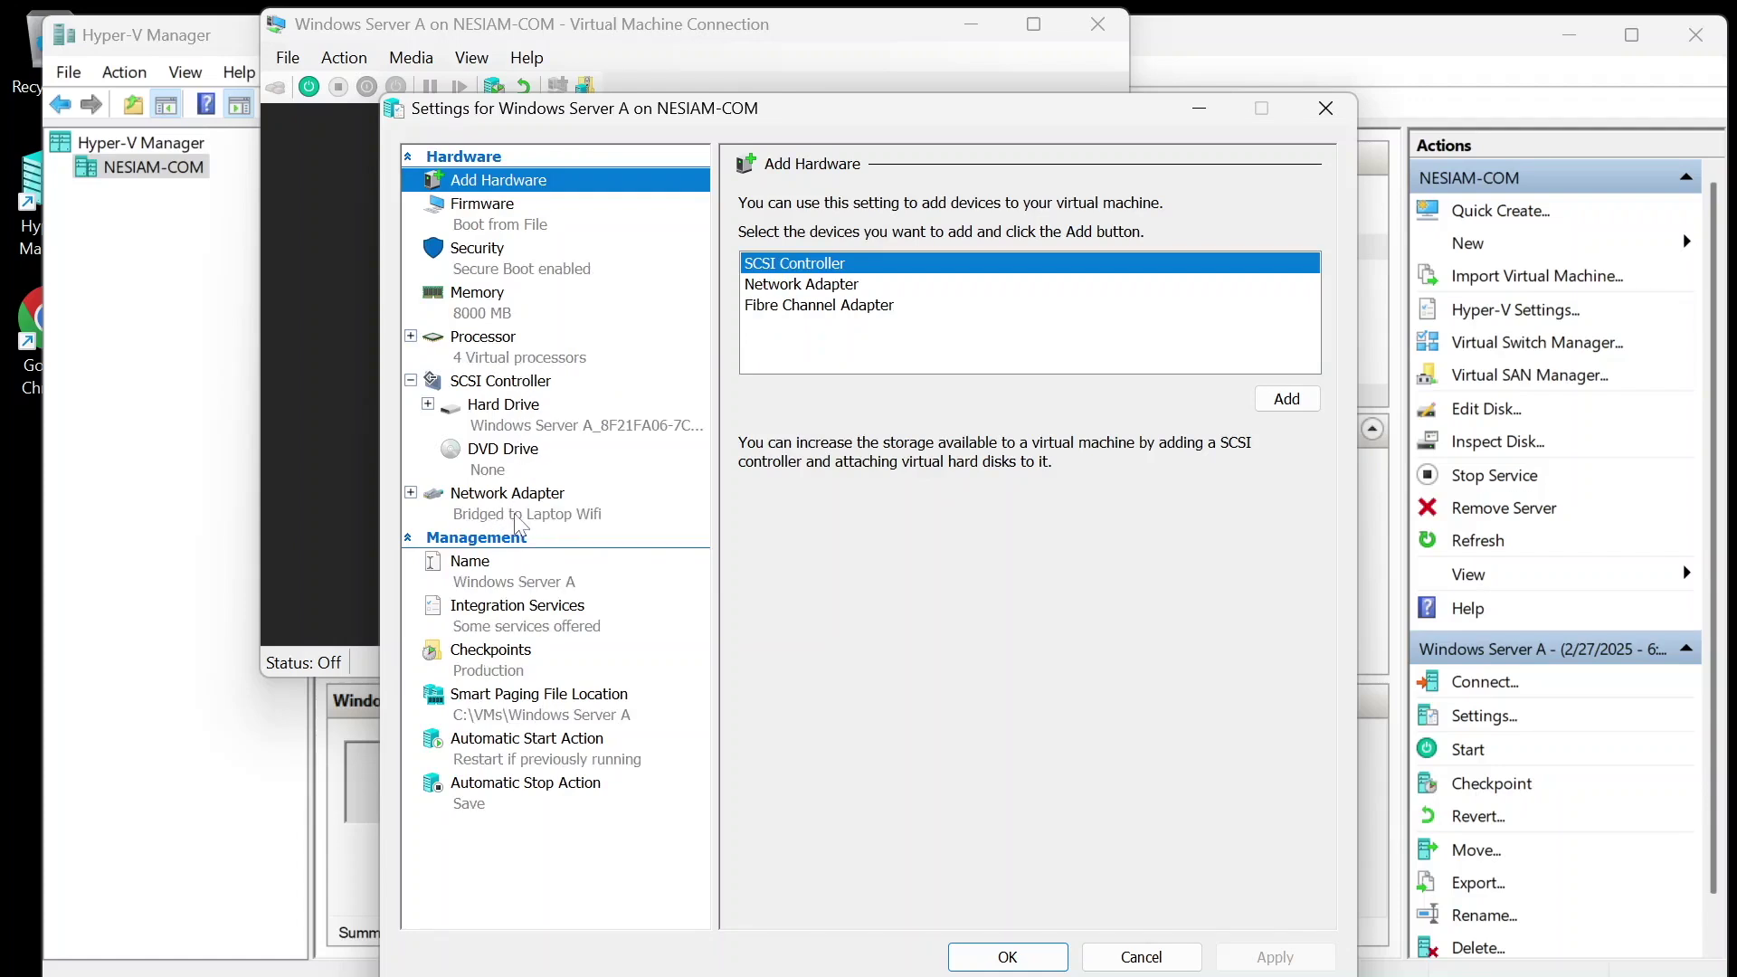
left_click(520, 524)
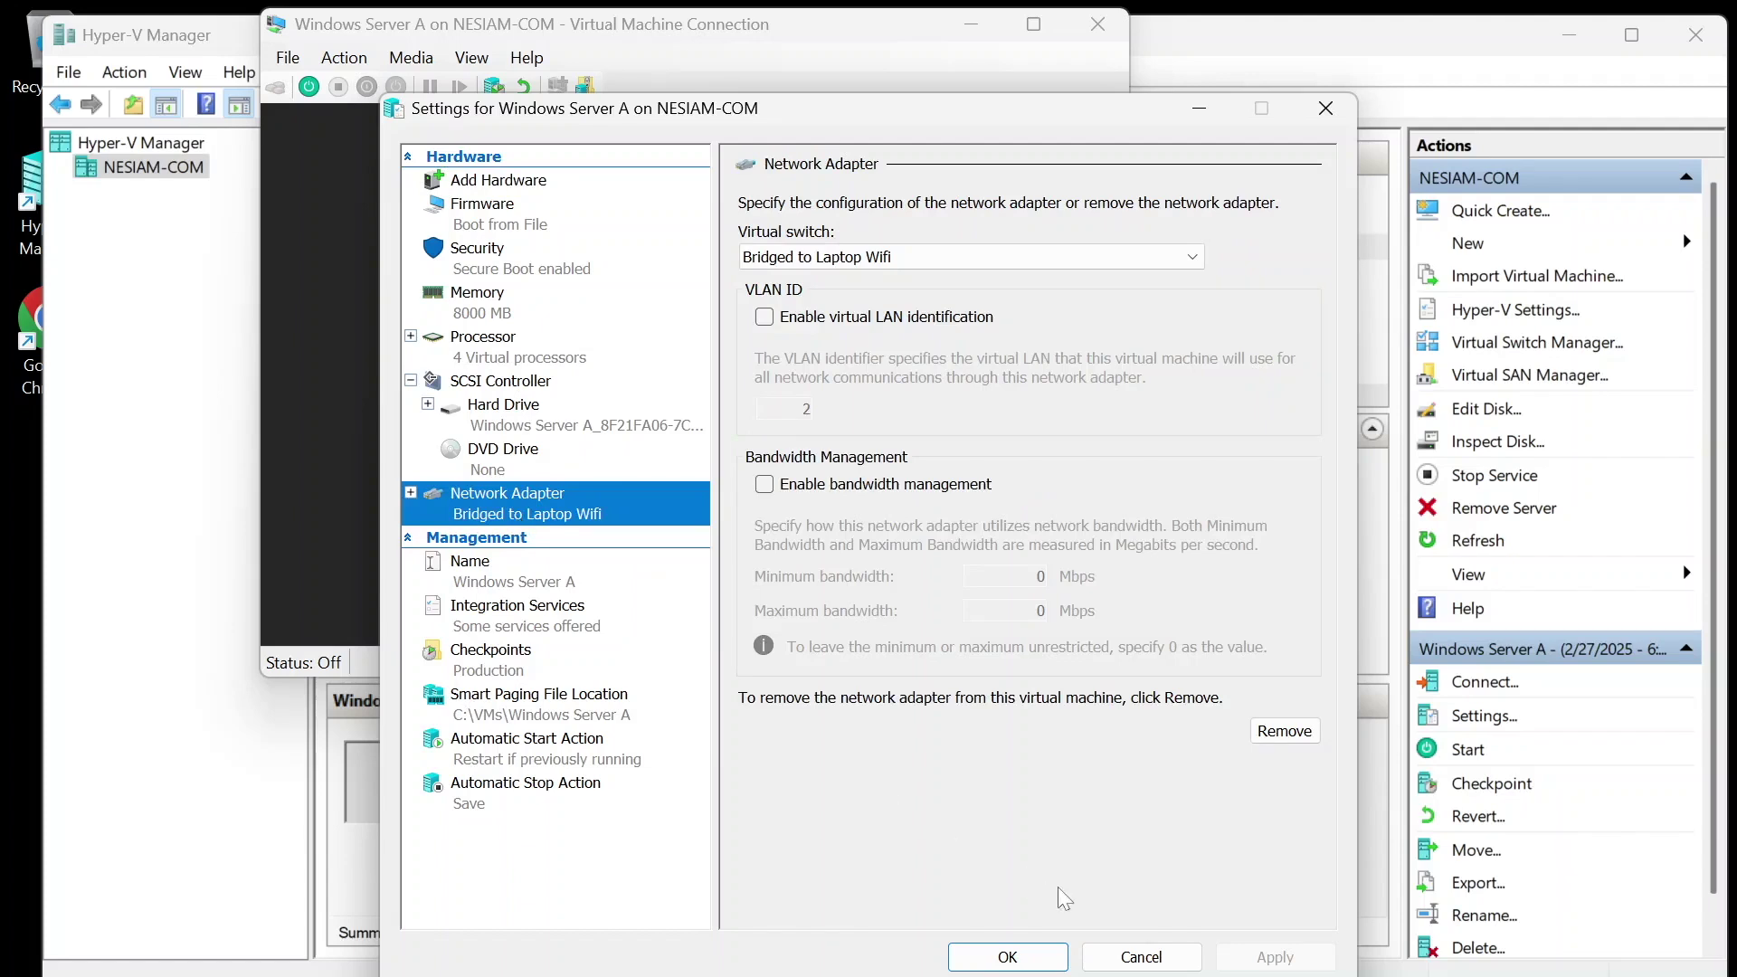
left_click(1055, 960)
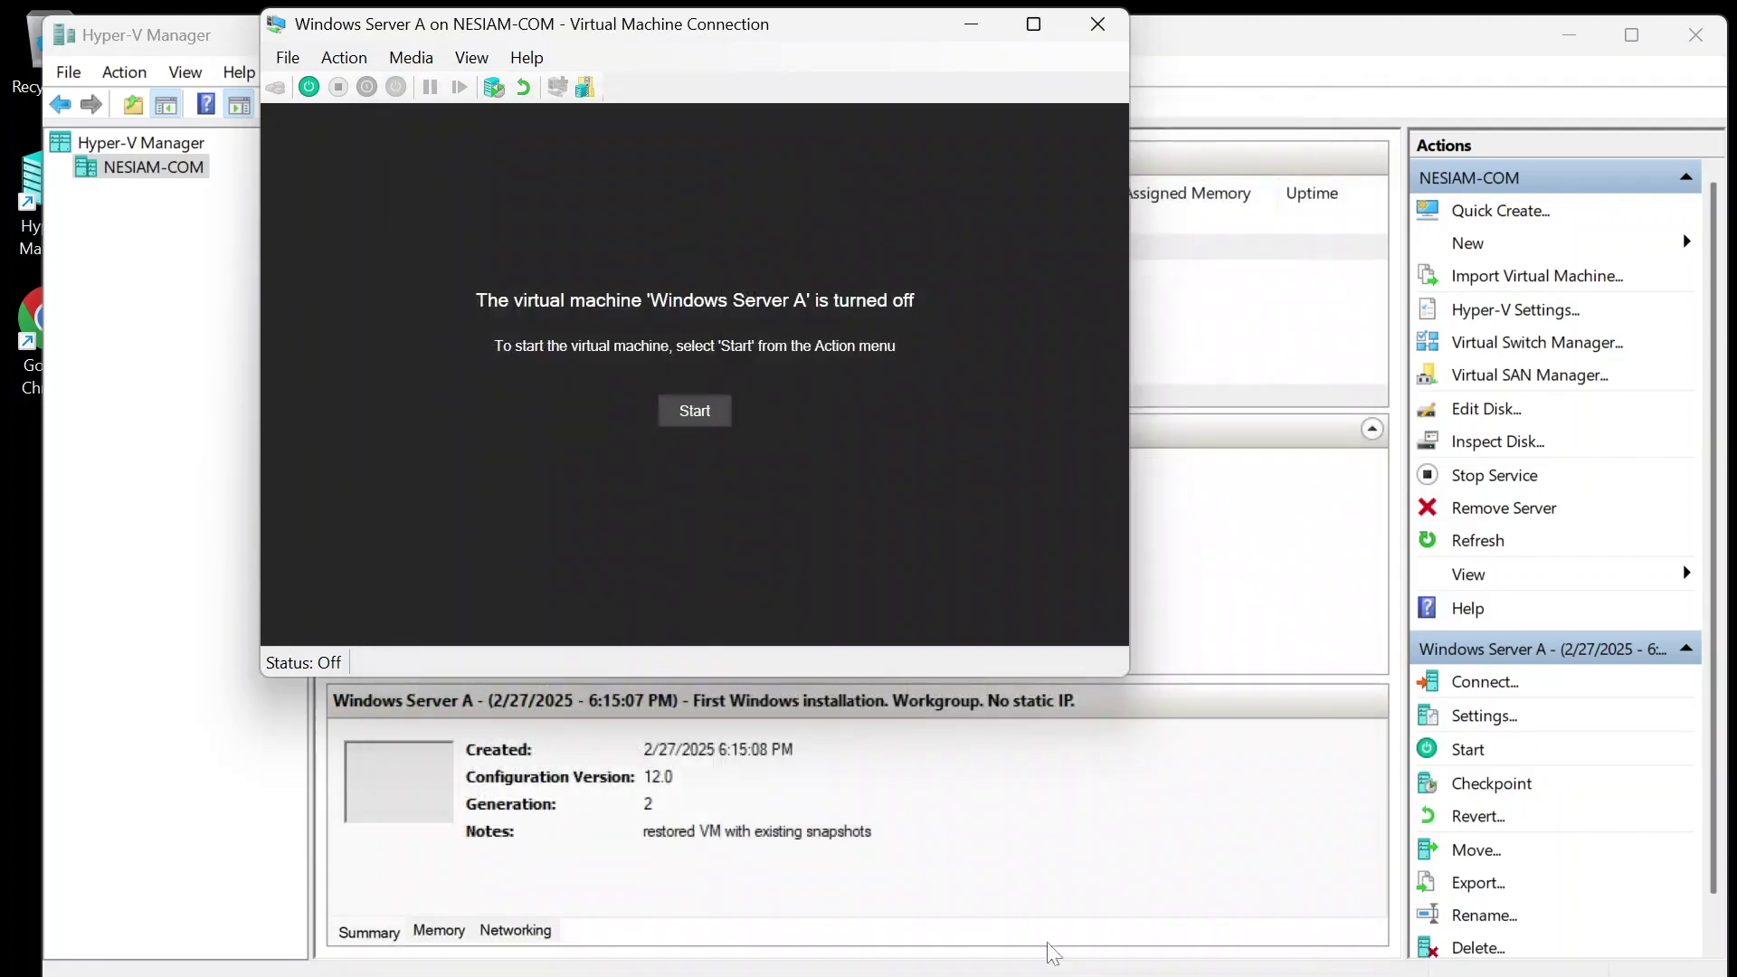
Start the virtual machine, sign in to the Administrator account with its password, and show the session full screen.
left_click(713, 418)
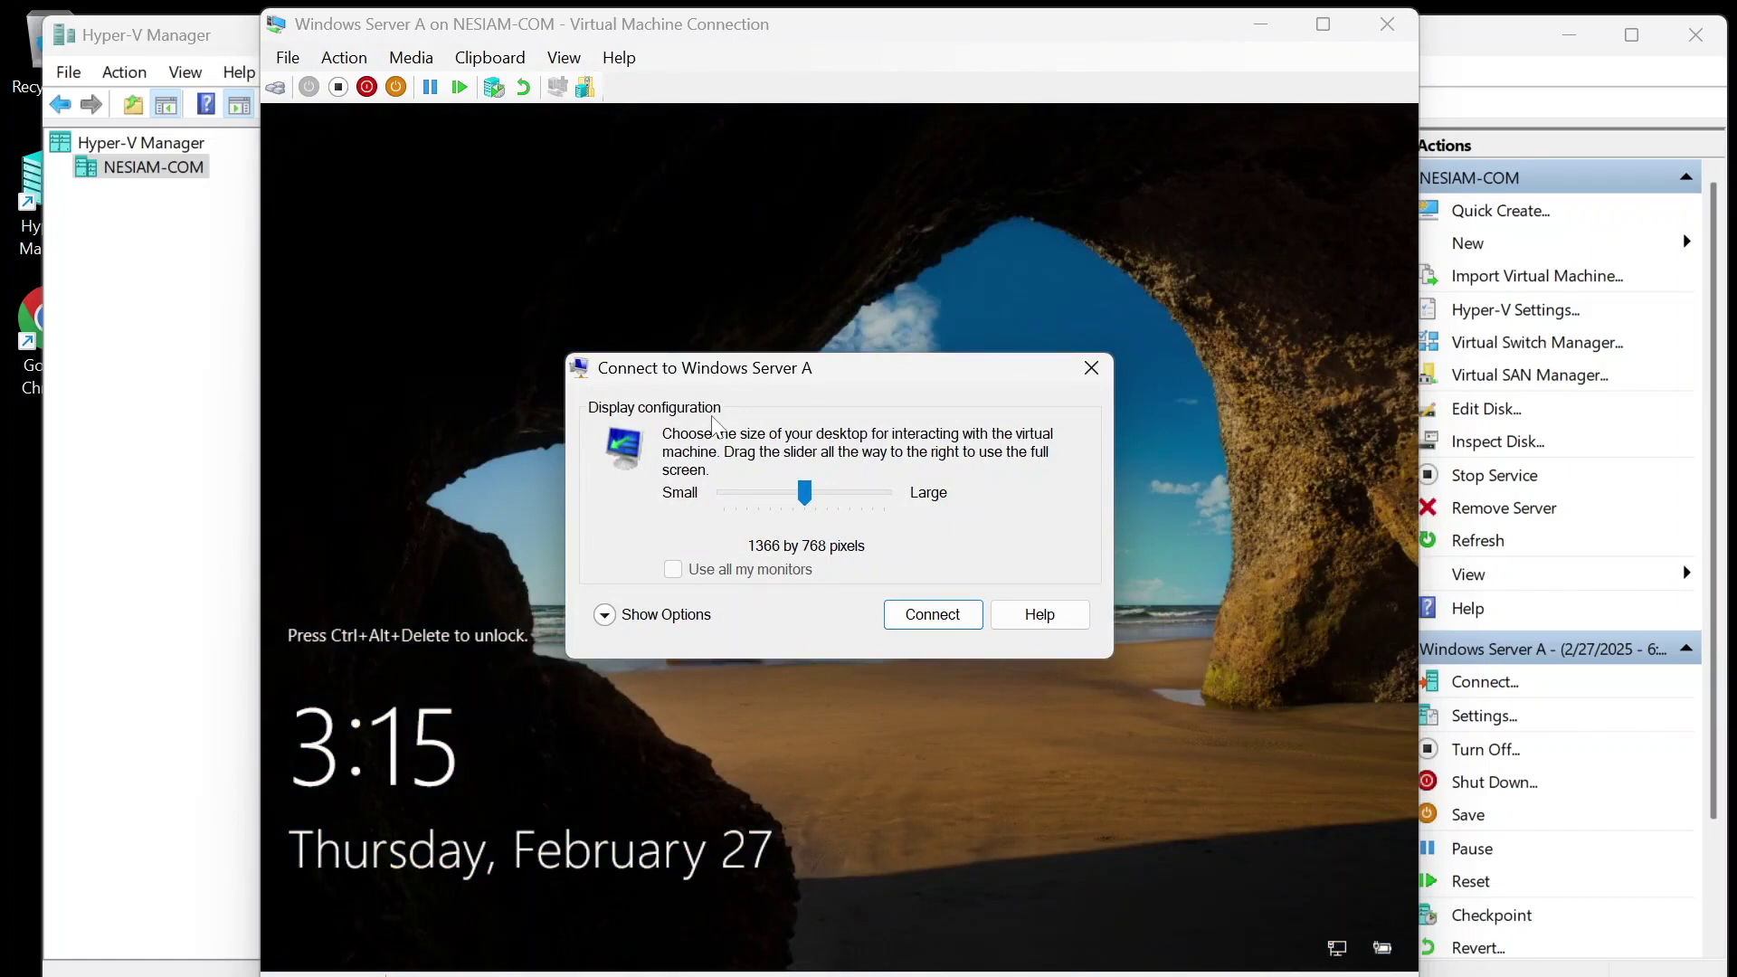
left_click(937, 620)
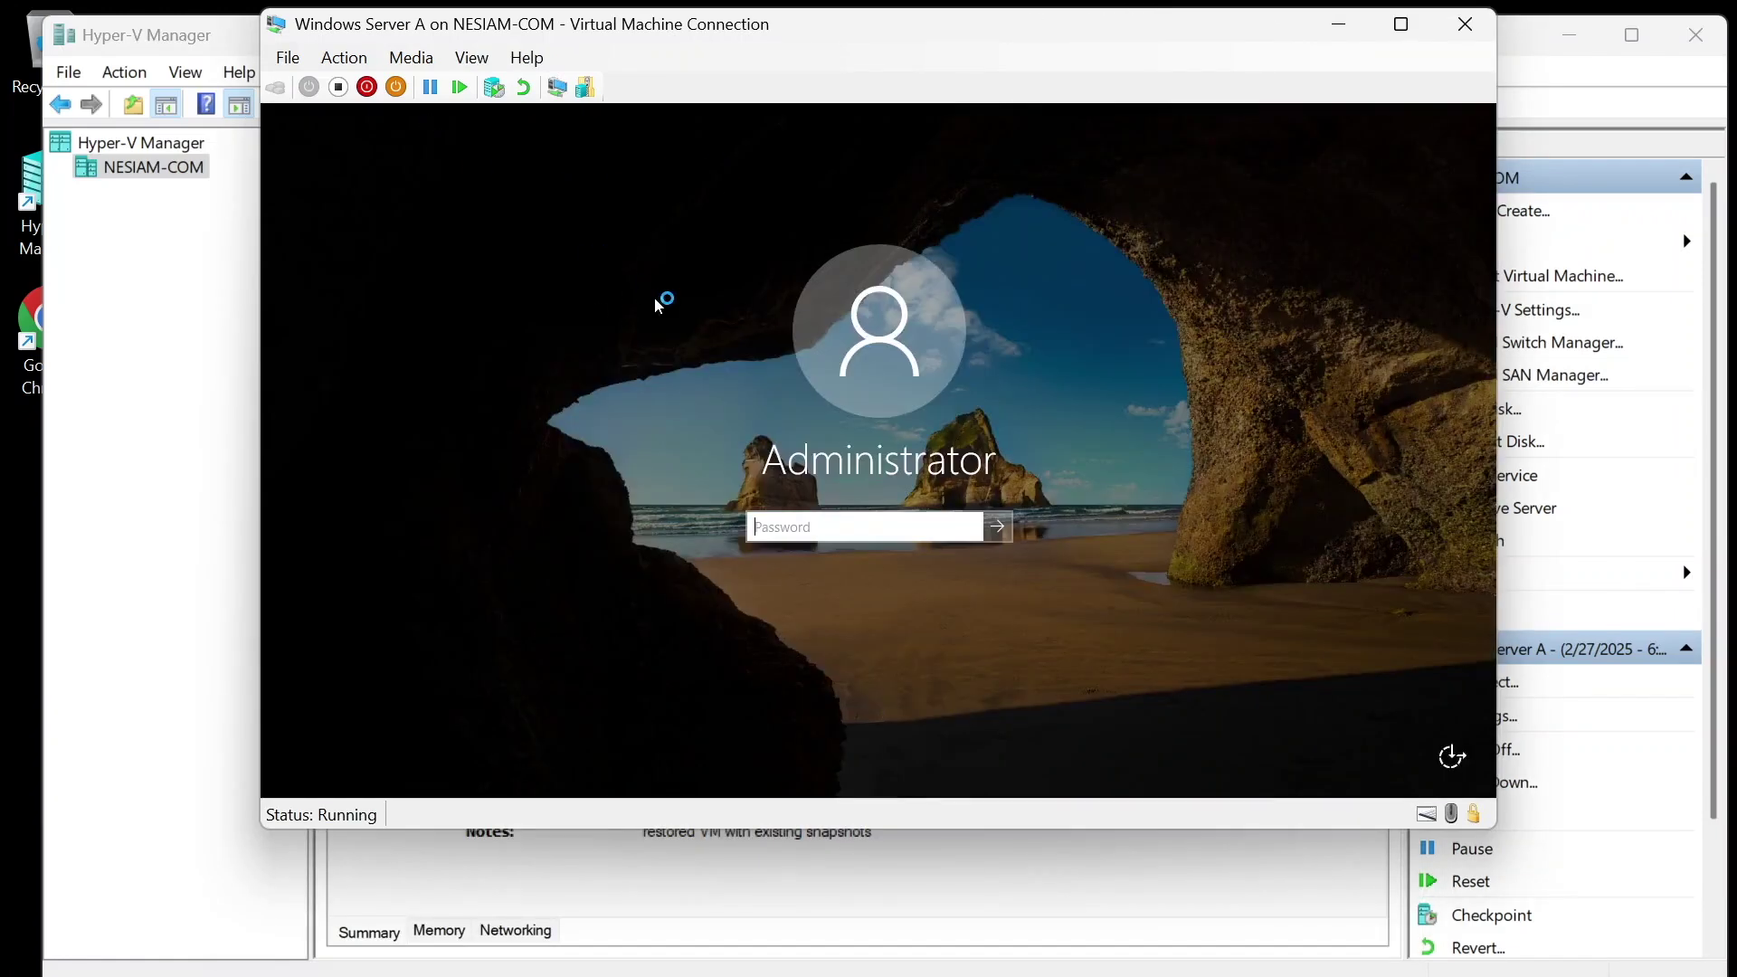
type("*************")
key("Return")
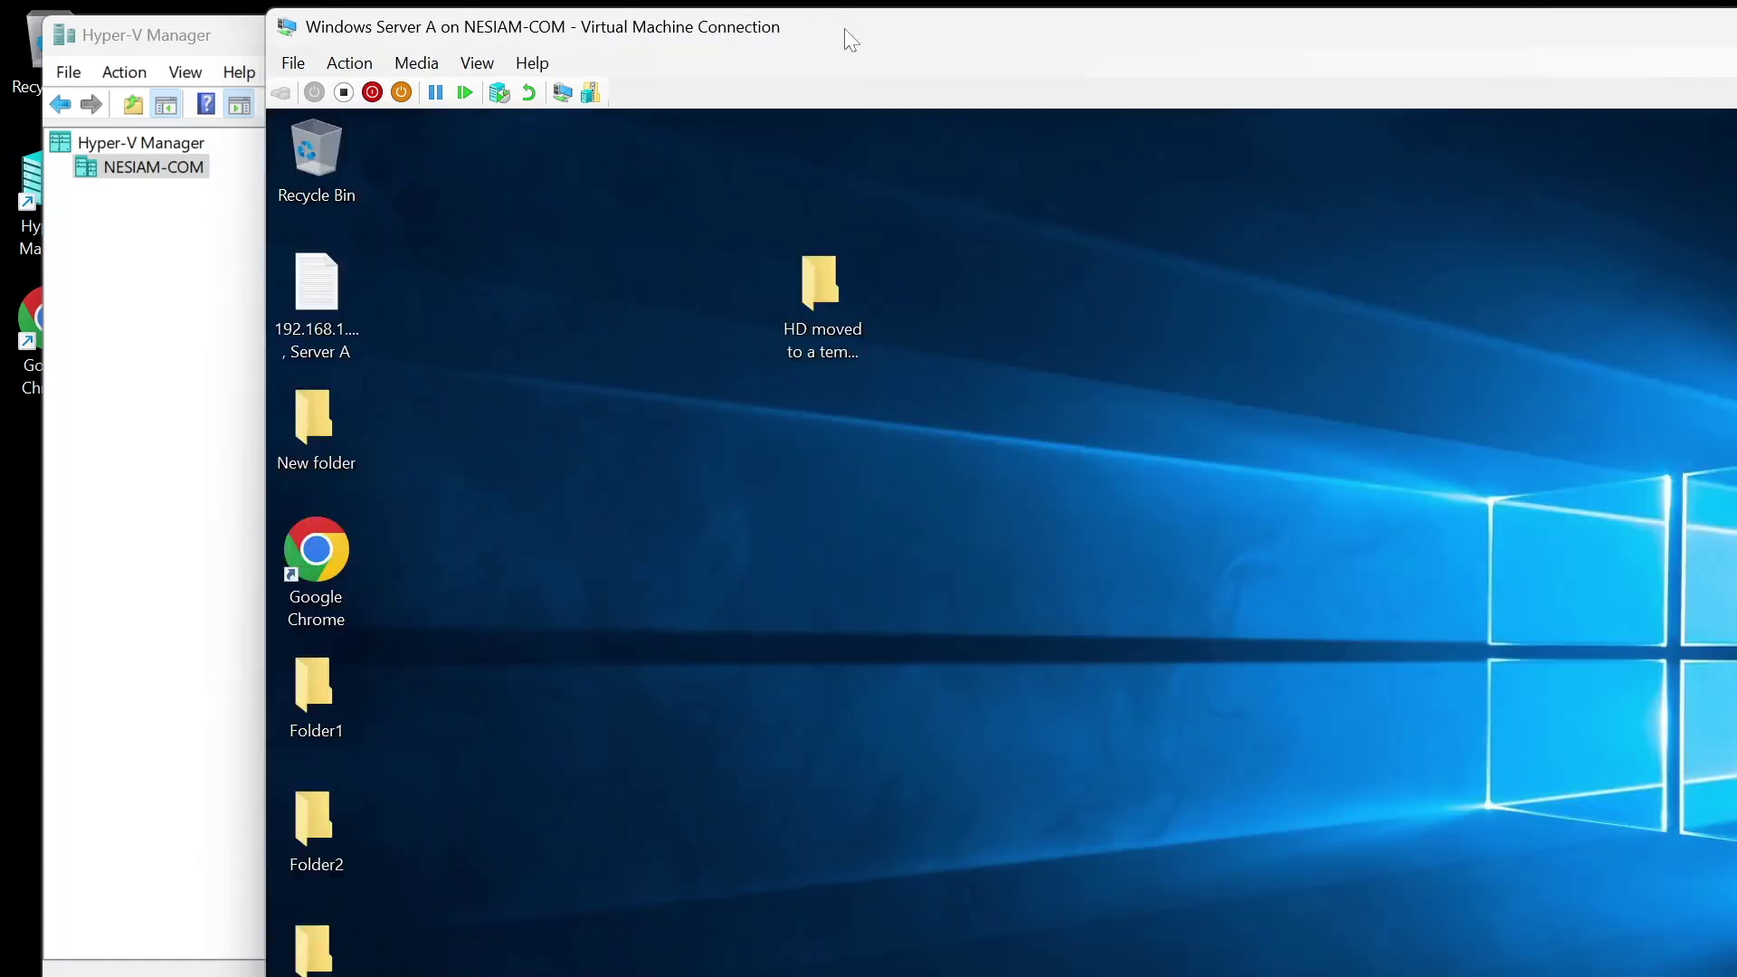
double_click(844, 29)
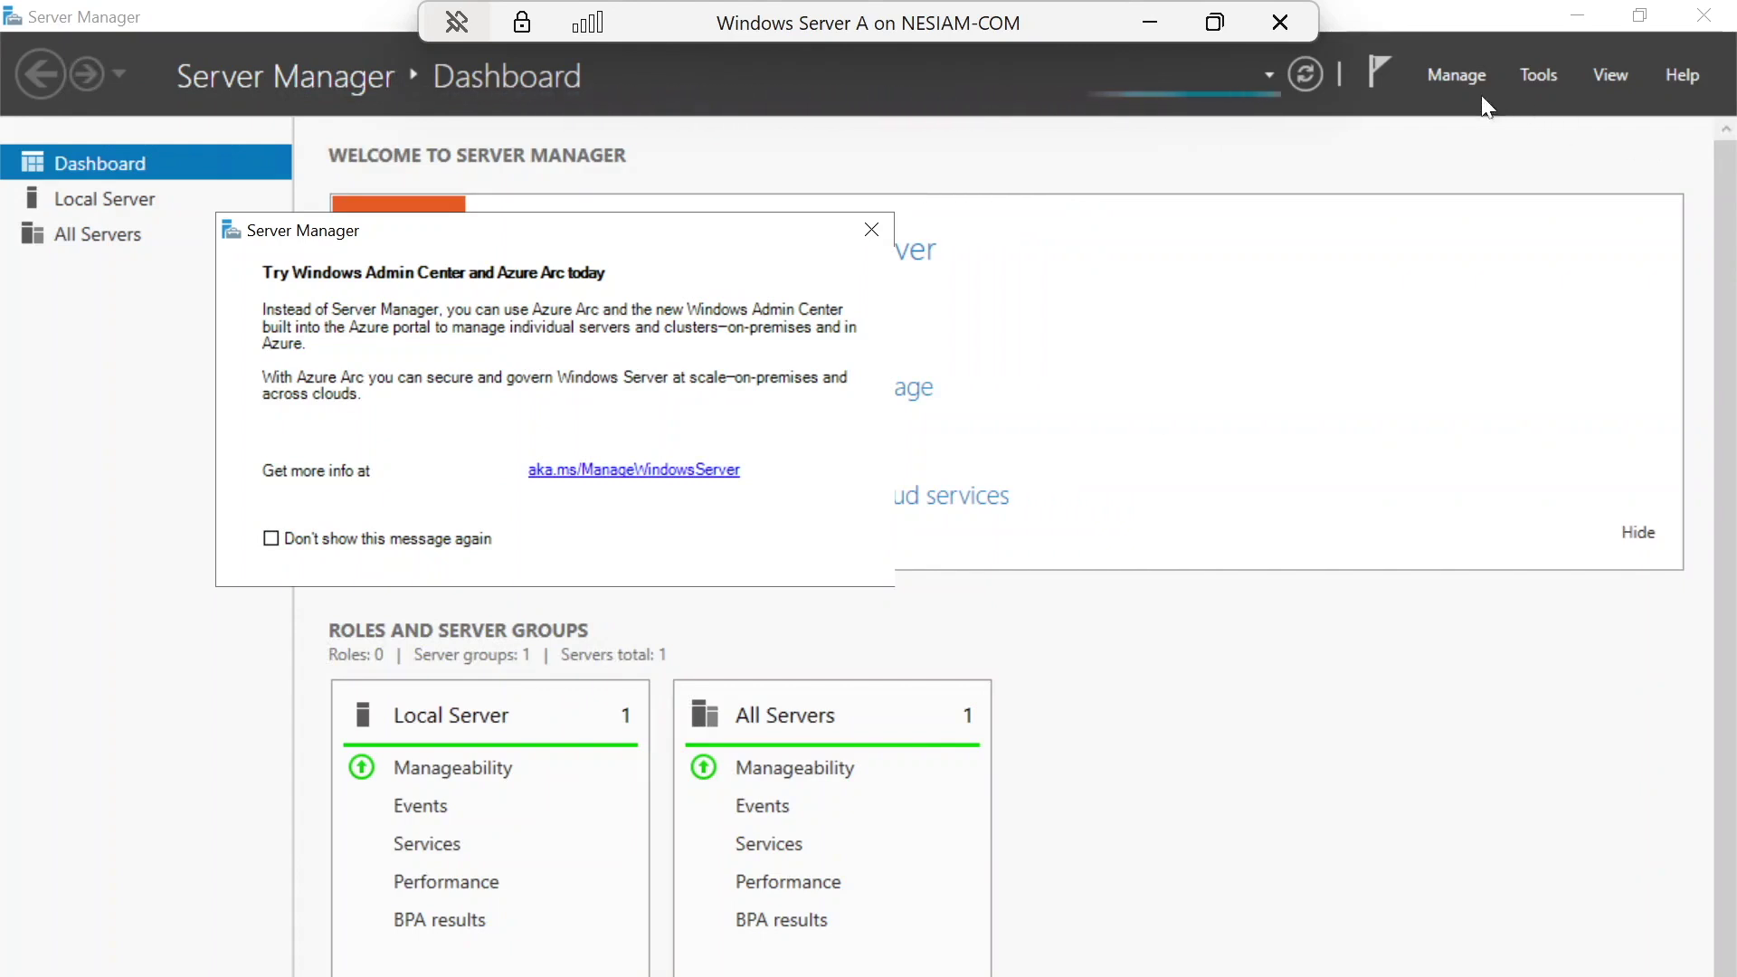
Close Server Manager and open the Internet Protocol Version 4 properties of the Ethernet adapter.
left_click(1710, 18)
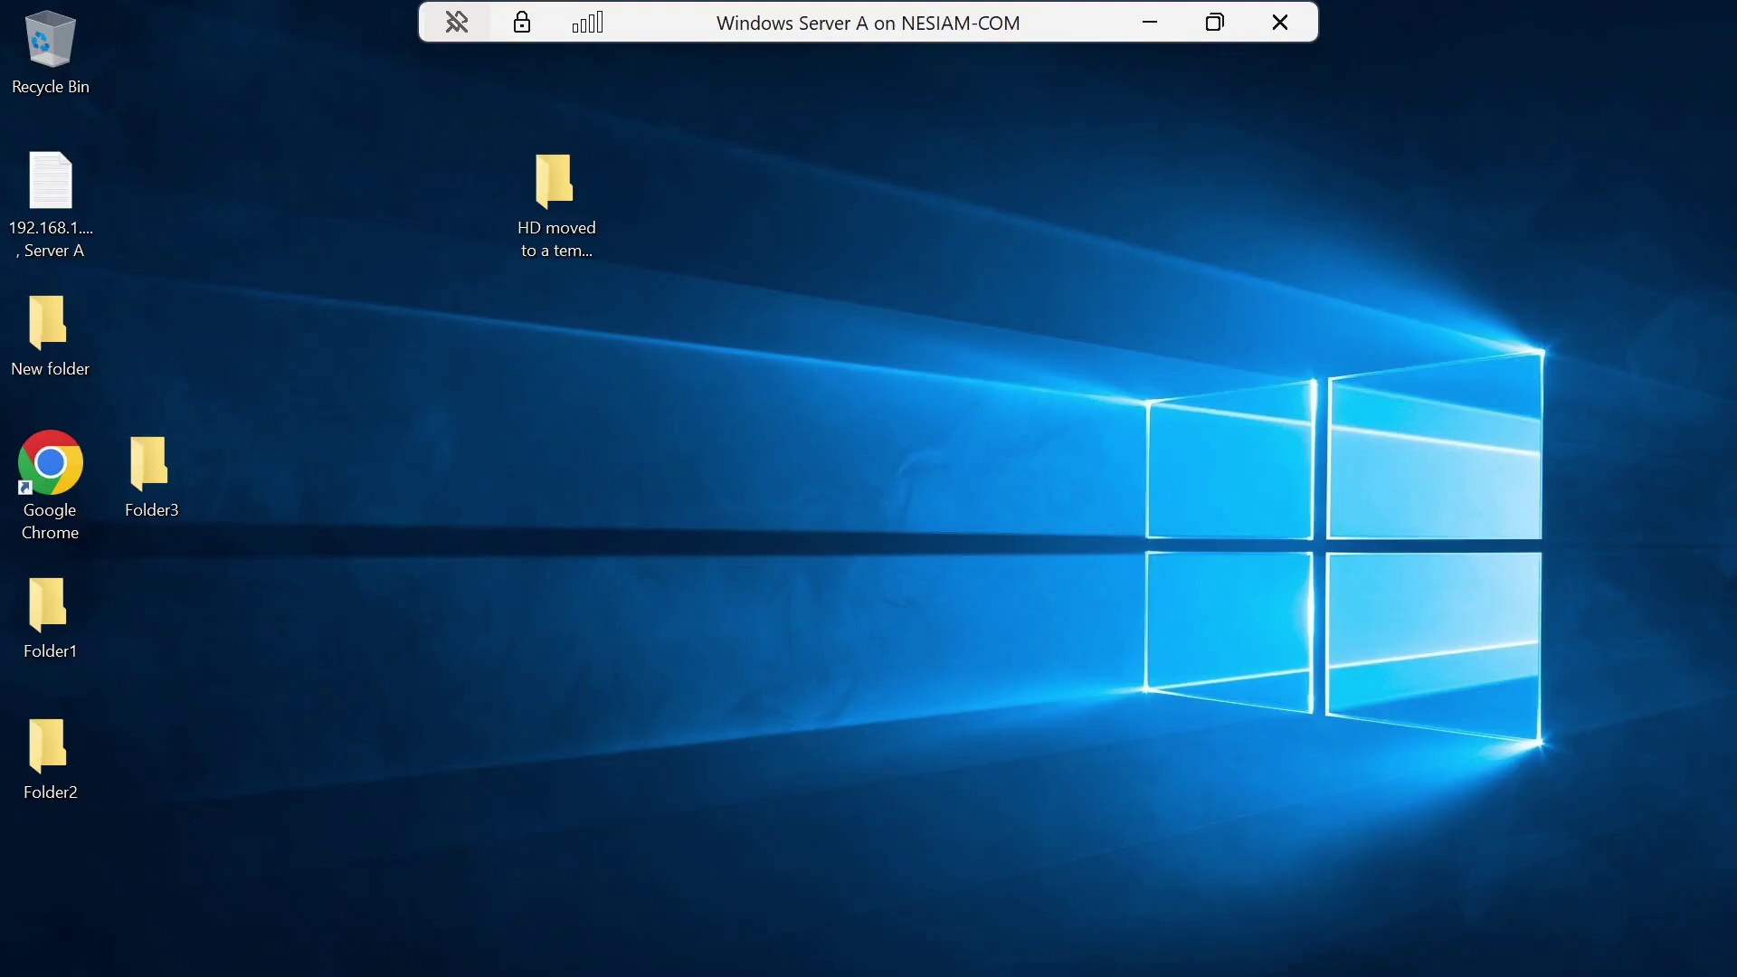
left_click(1501, 976)
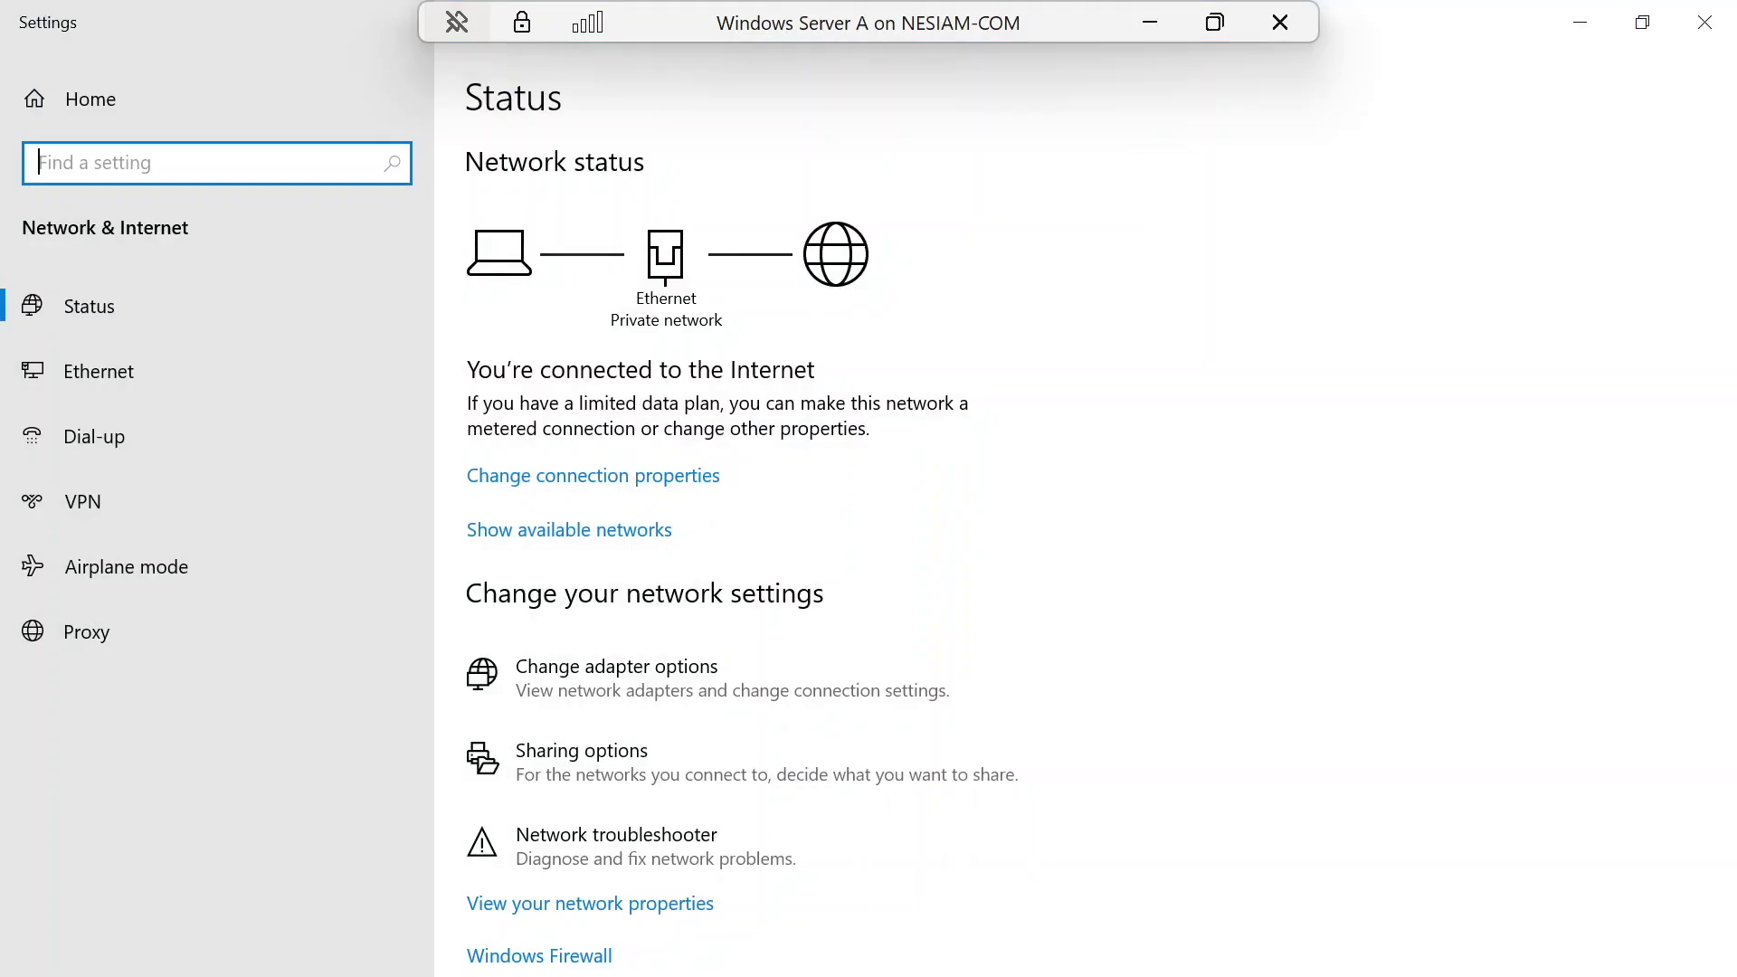
left_click(646, 685)
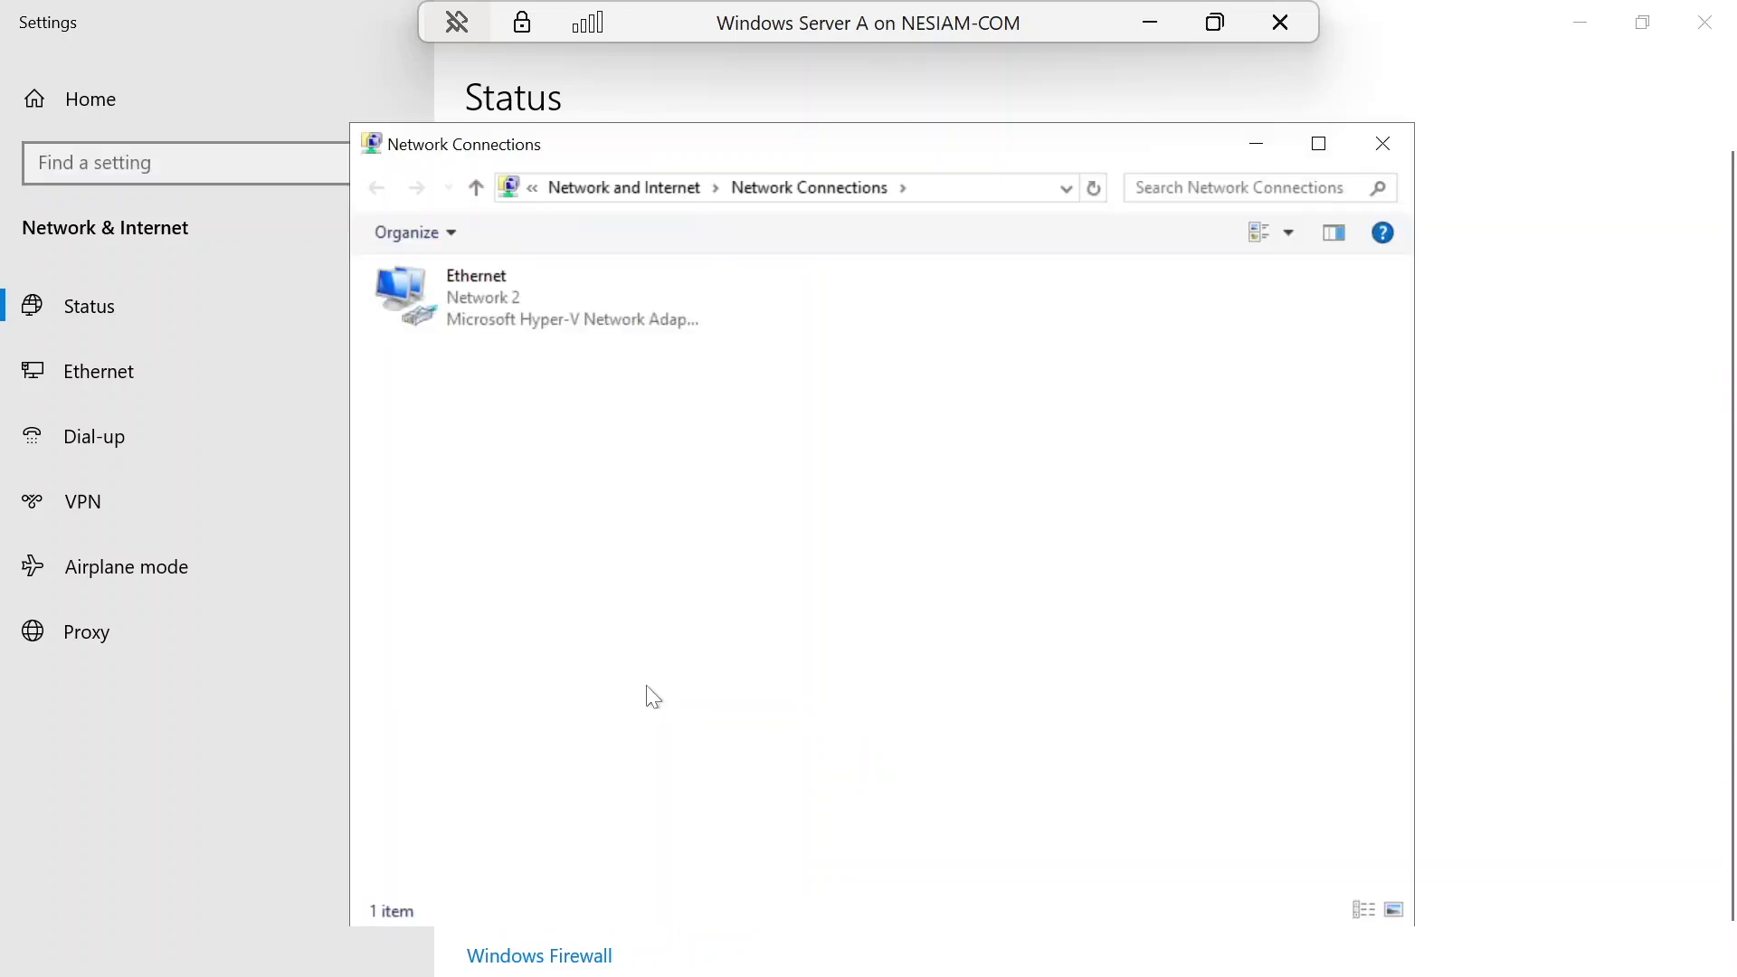
right_click(486, 298)
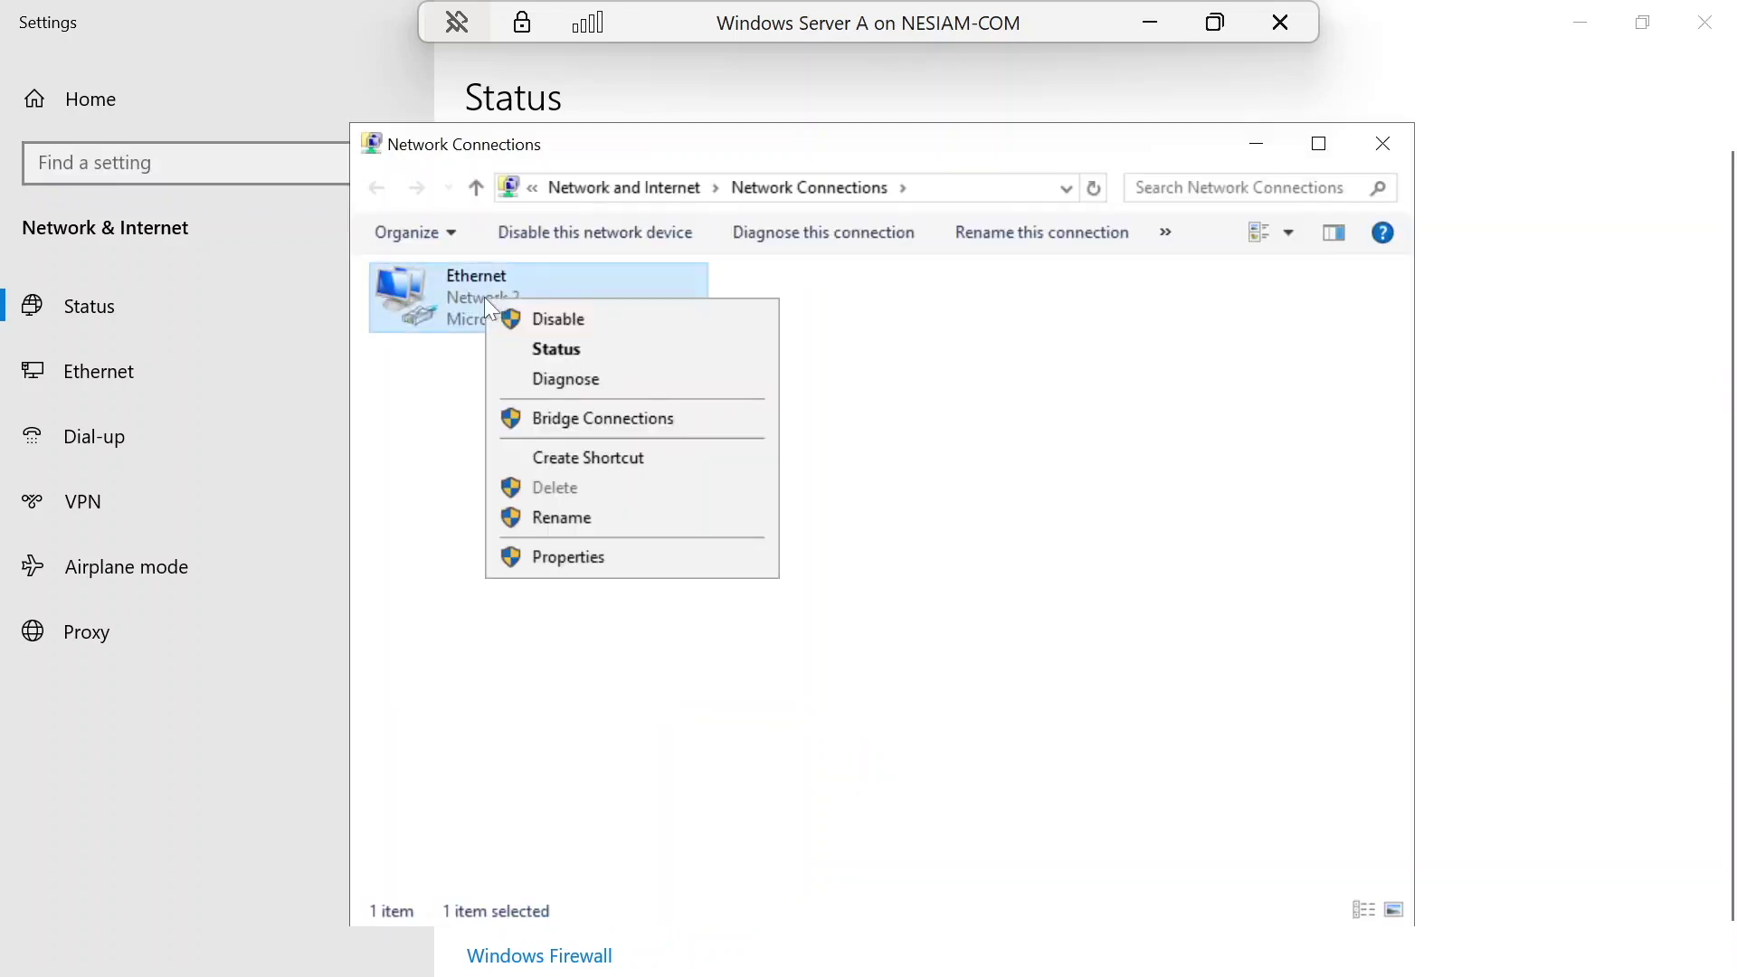
left_click(588, 556)
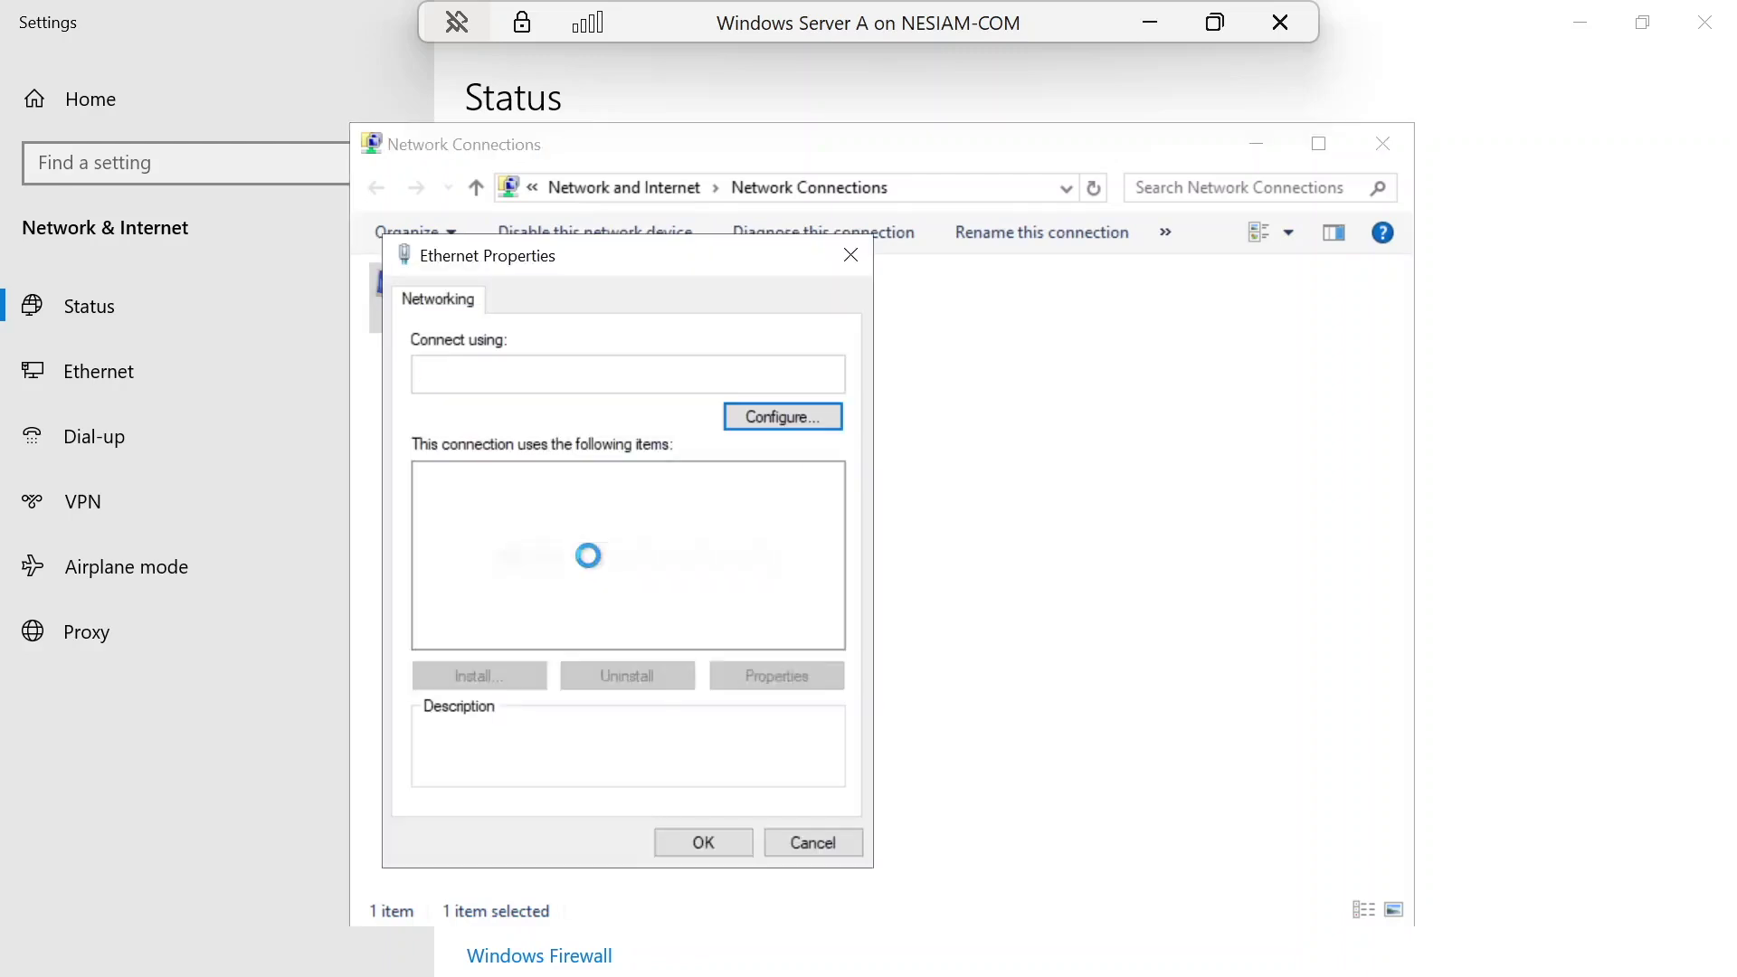
double_click(610, 545)
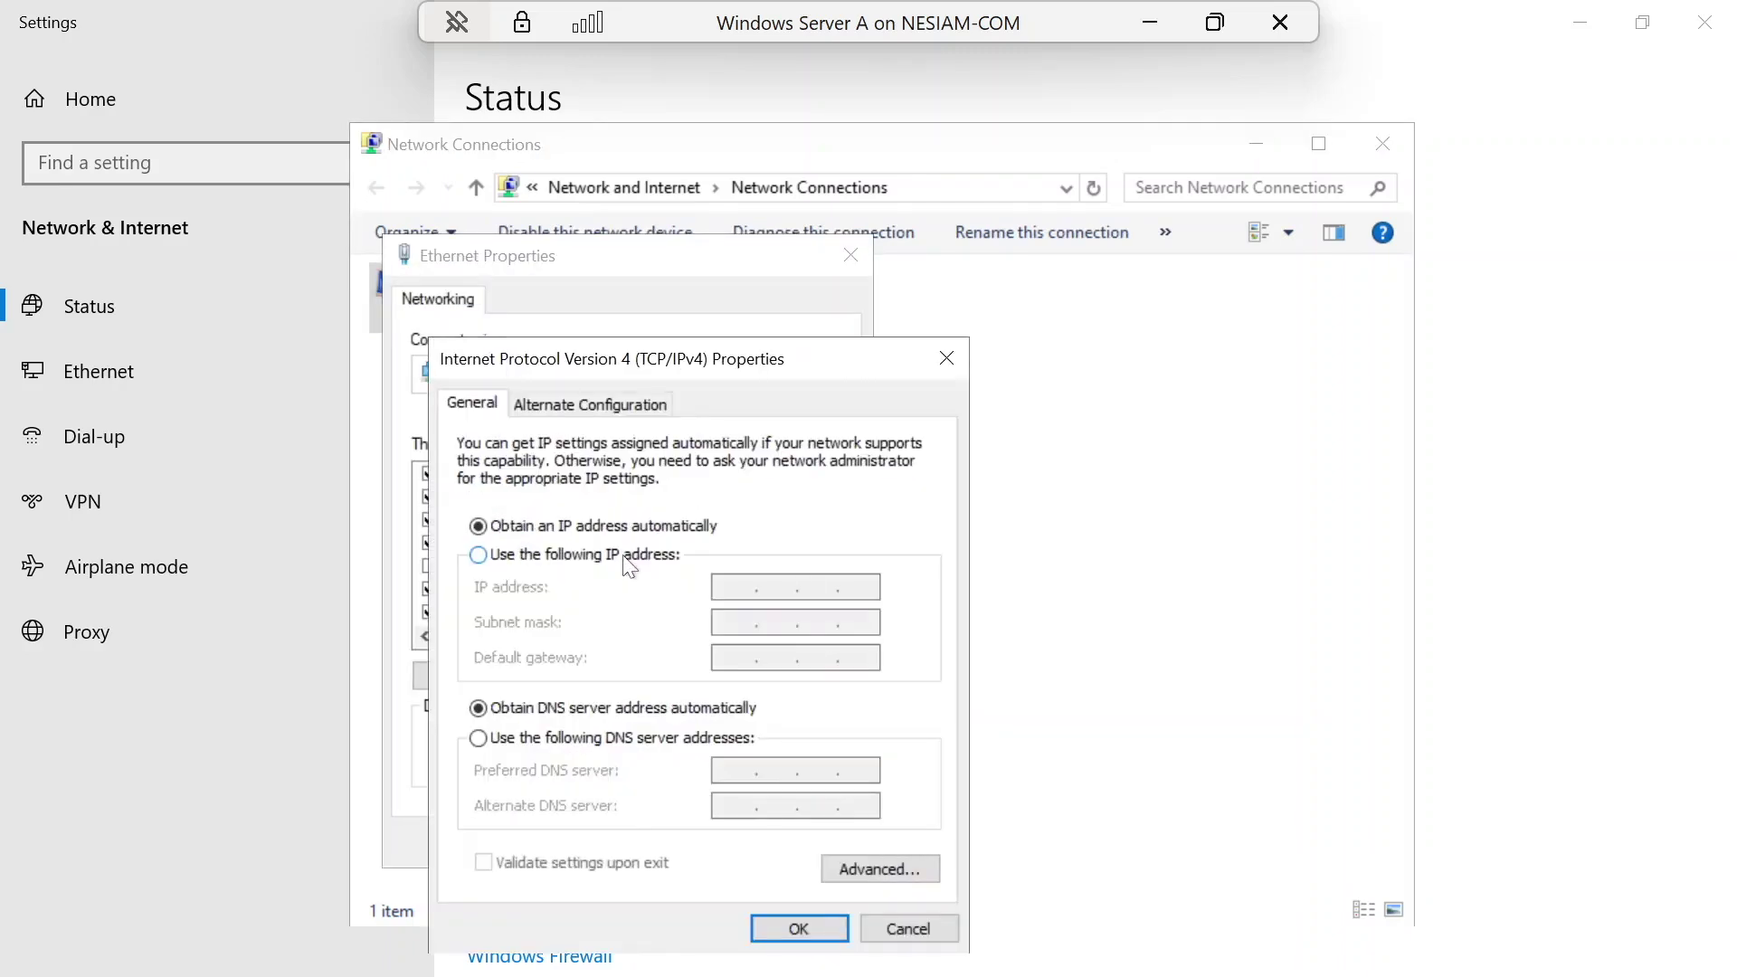
Assign the static IP address 192.168.1.199 with subnet mask 255.255.255.0 and default gateway 192.168.1.1.
left_click(633, 559)
left_click(735, 588)
type("192 . 168 . 1 . ")
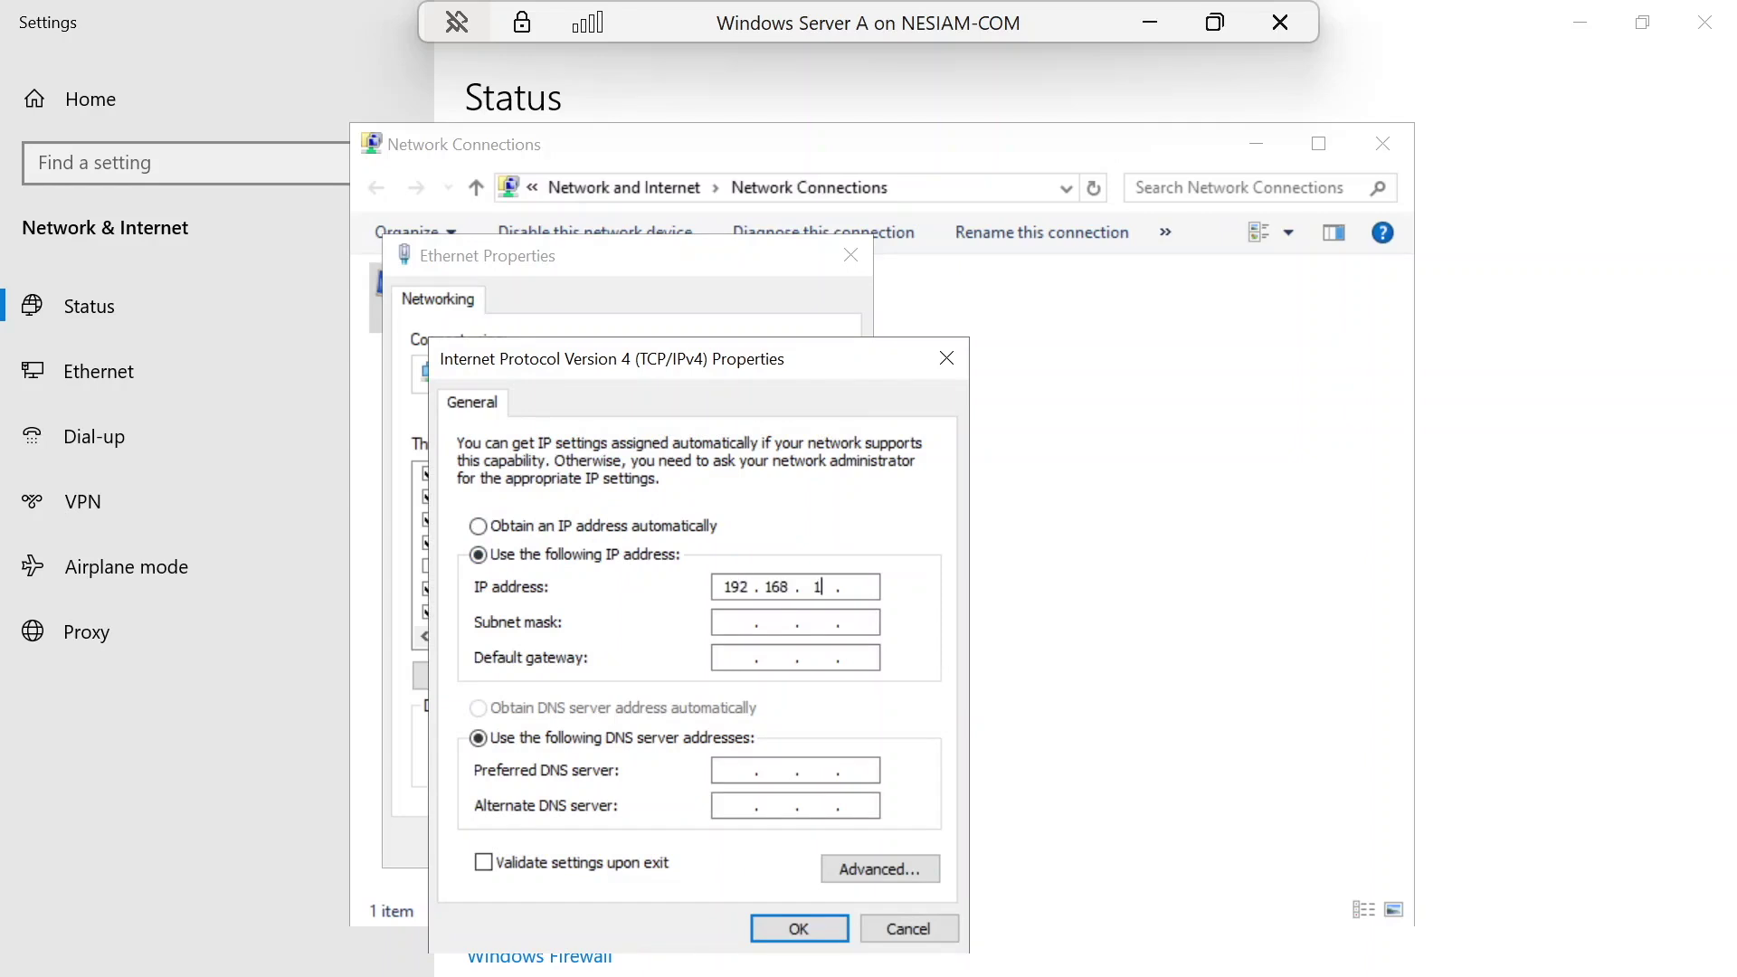
type("199")
key("Tab")
key("Tab")
type("192 . ")
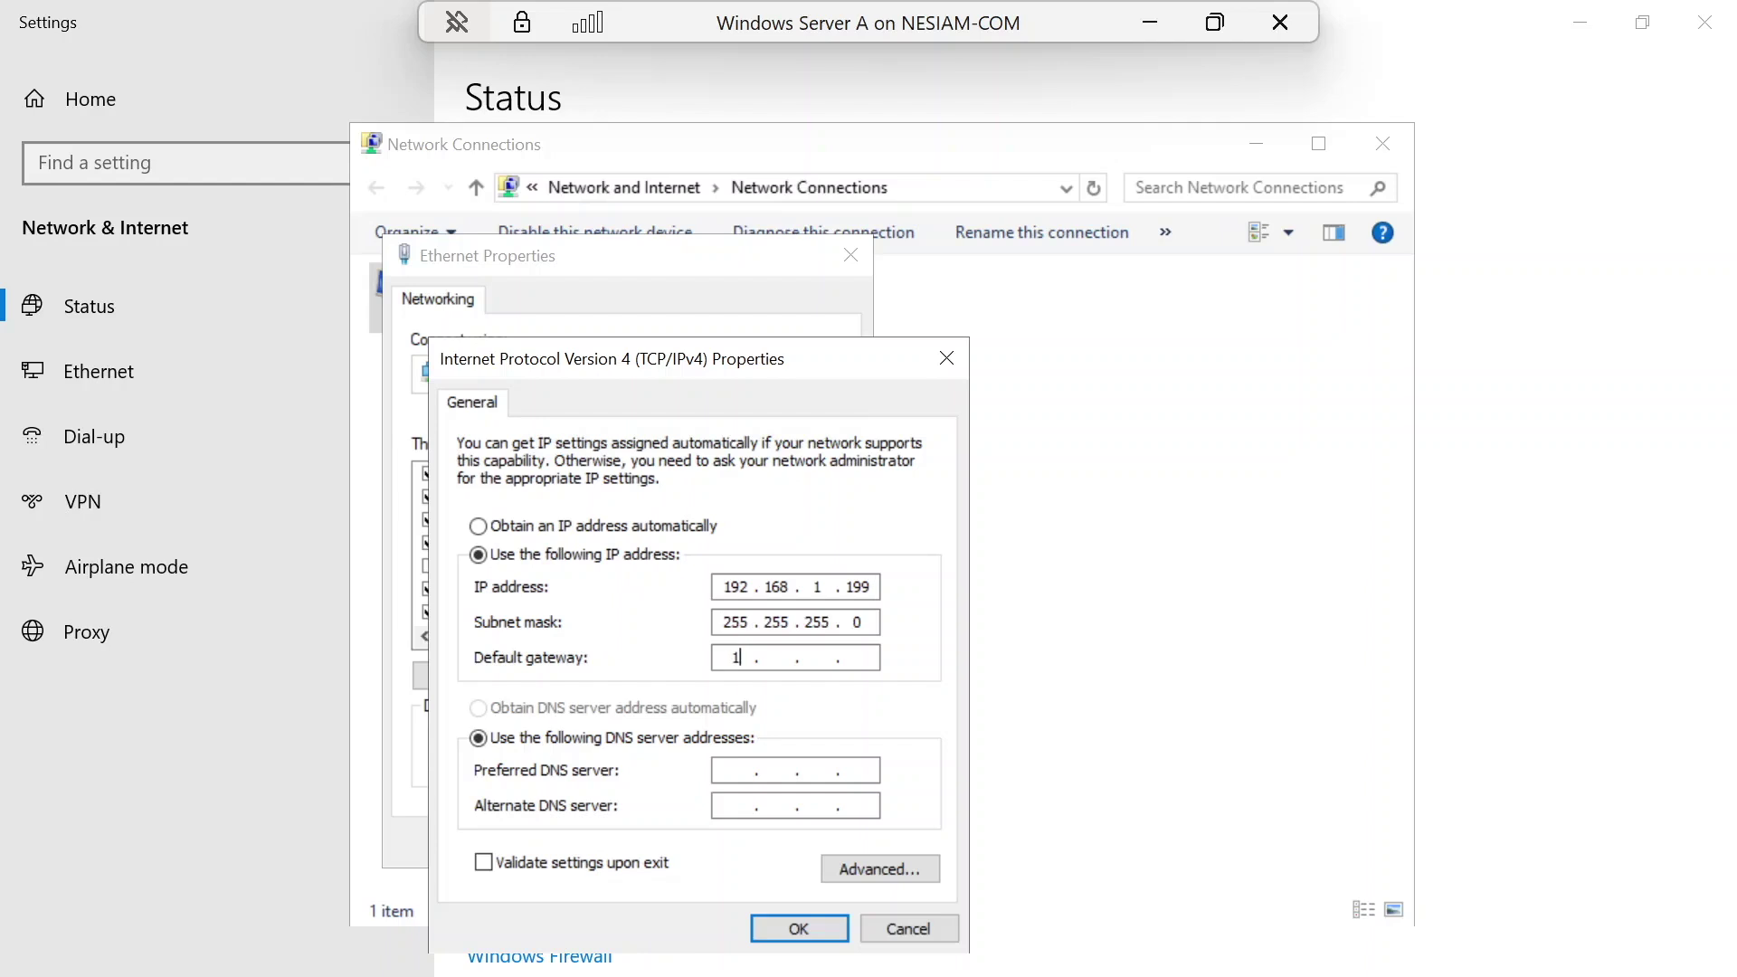
type("168 . 1 . 1")
Run ipconfig /all in a Command Prompt and check the default gateway and DNS server entries, then minimize it.
key("super+x")
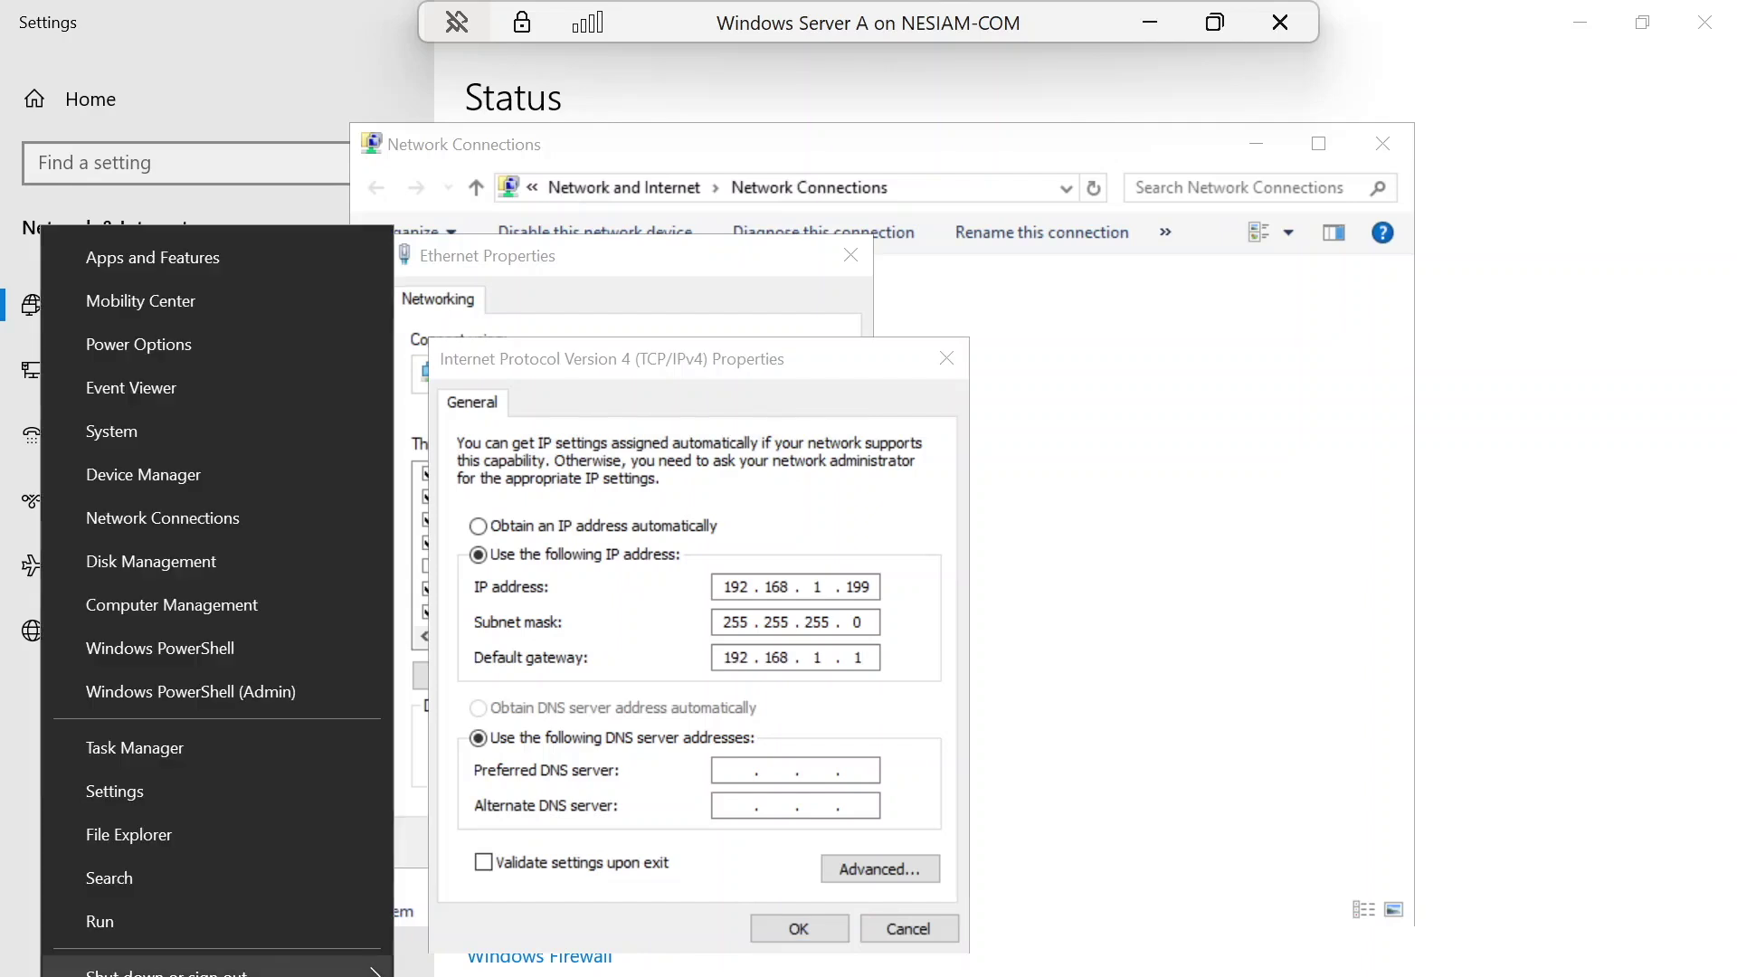
left_click(110, 929)
type("cmd")
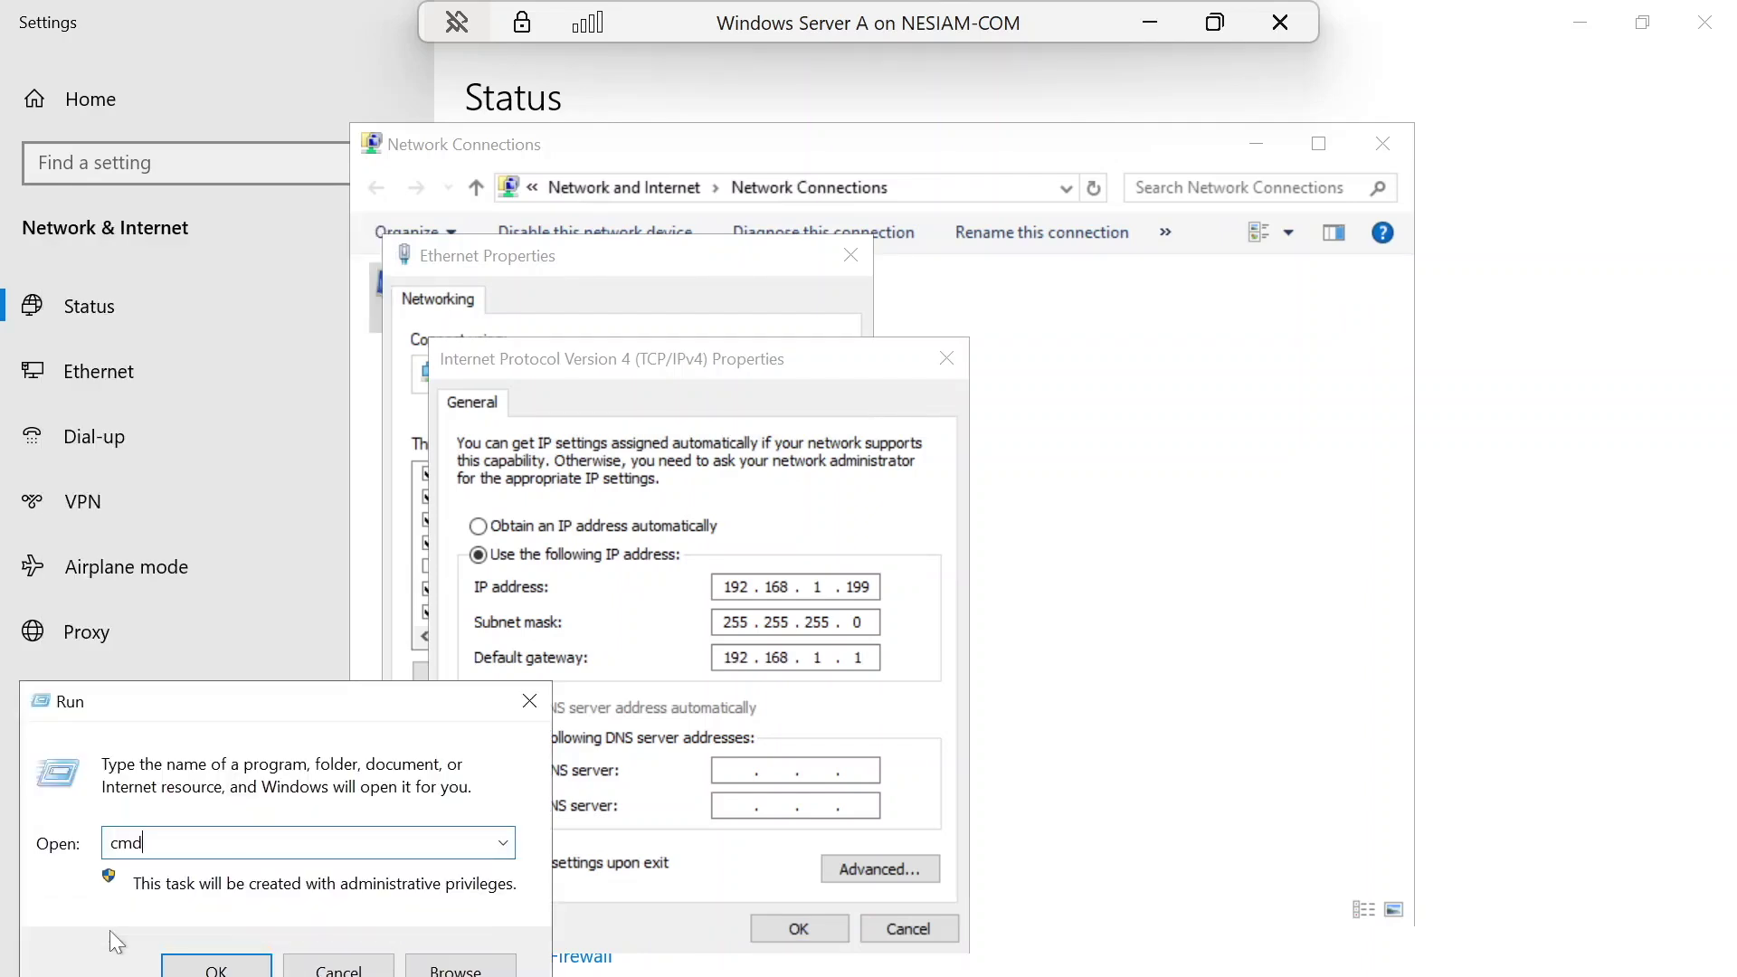
key("Return")
type("ipconfig")
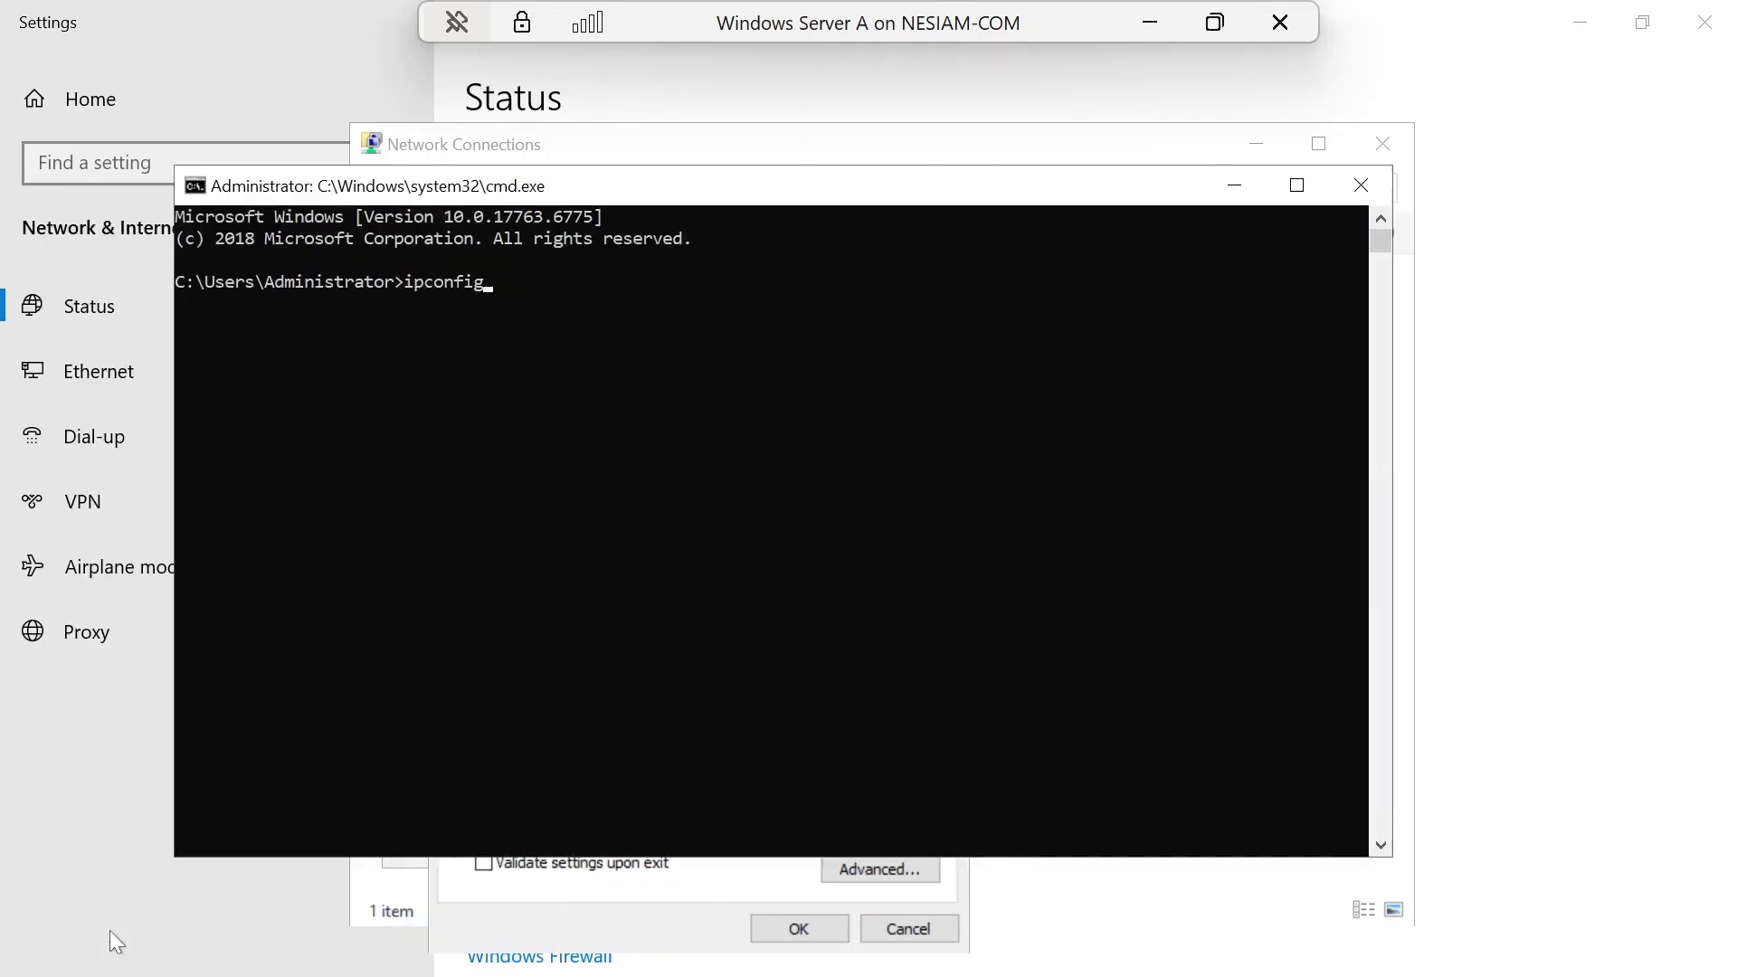
type(" /all")
key("Return")
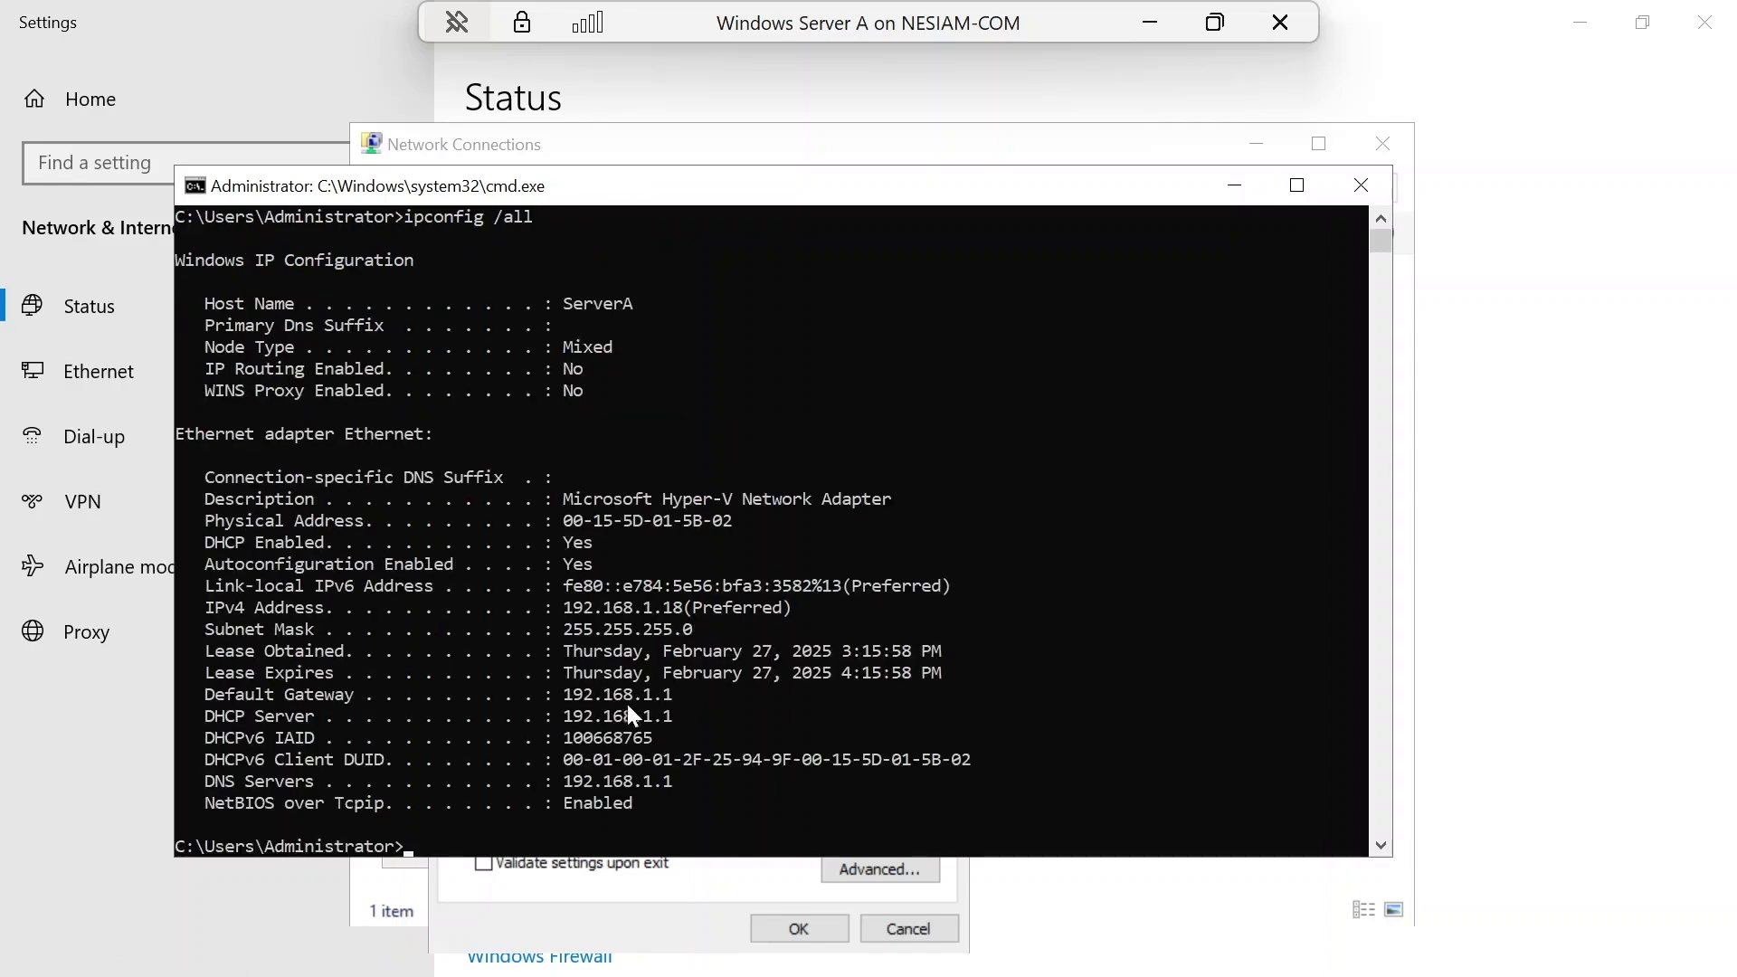
left_click_drag(664, 697, 209, 701)
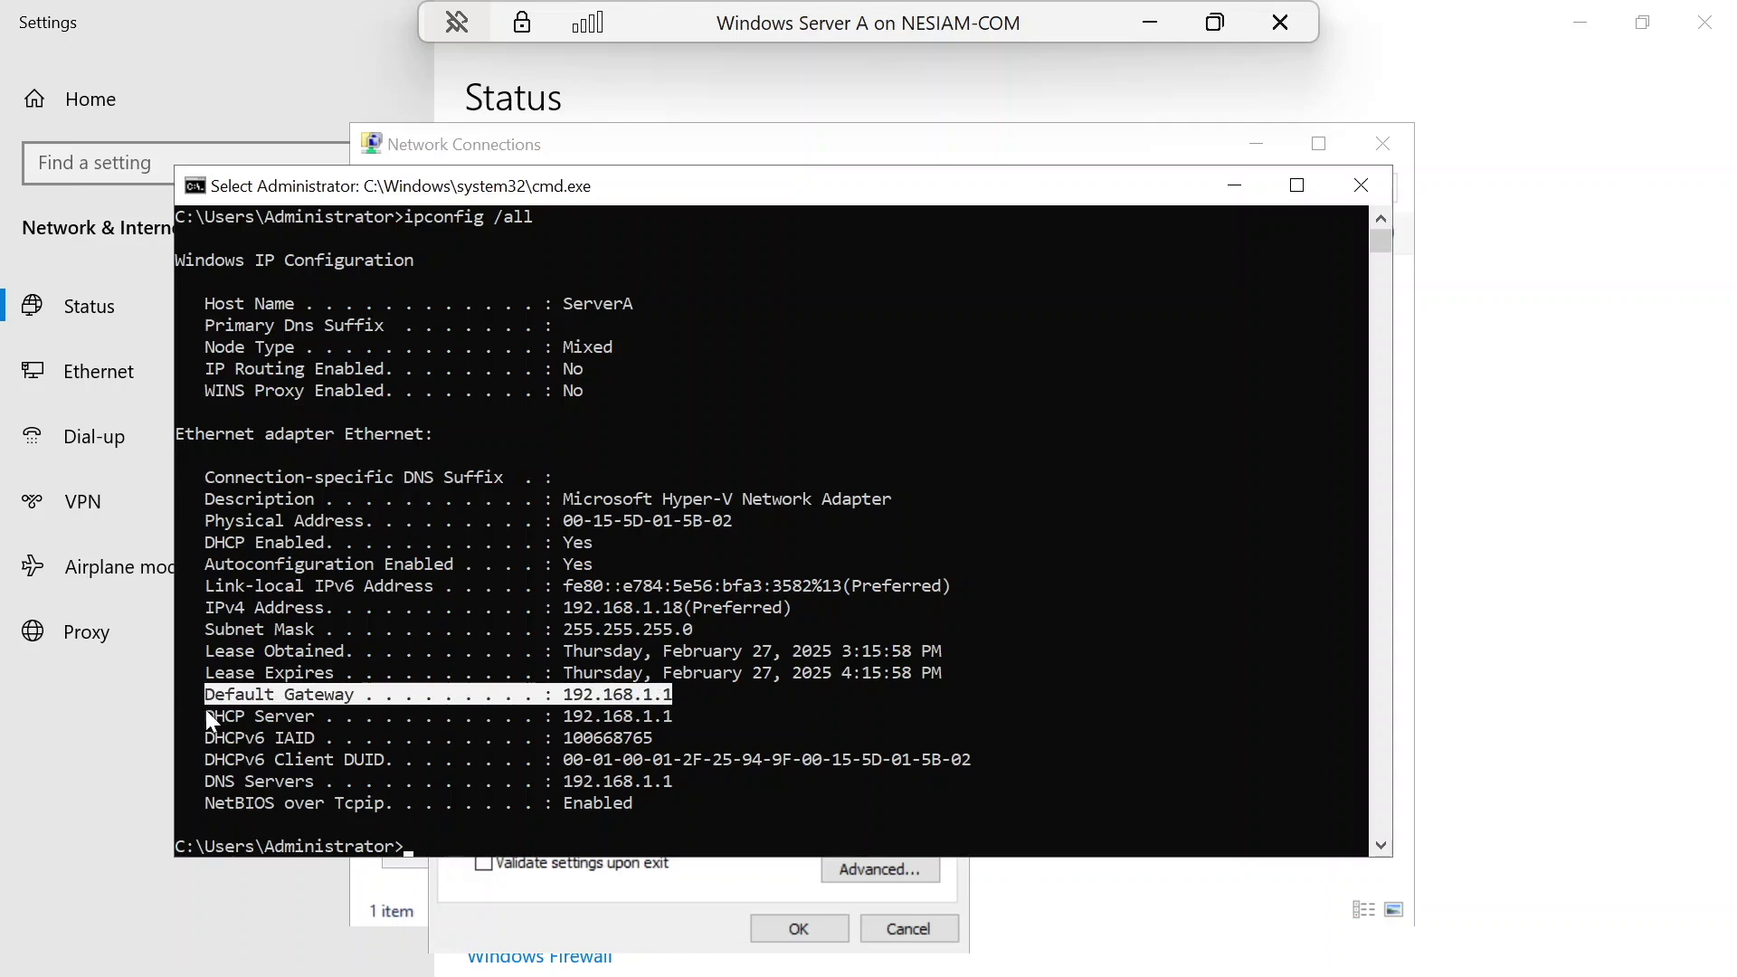
left_click_drag(214, 790, 674, 787)
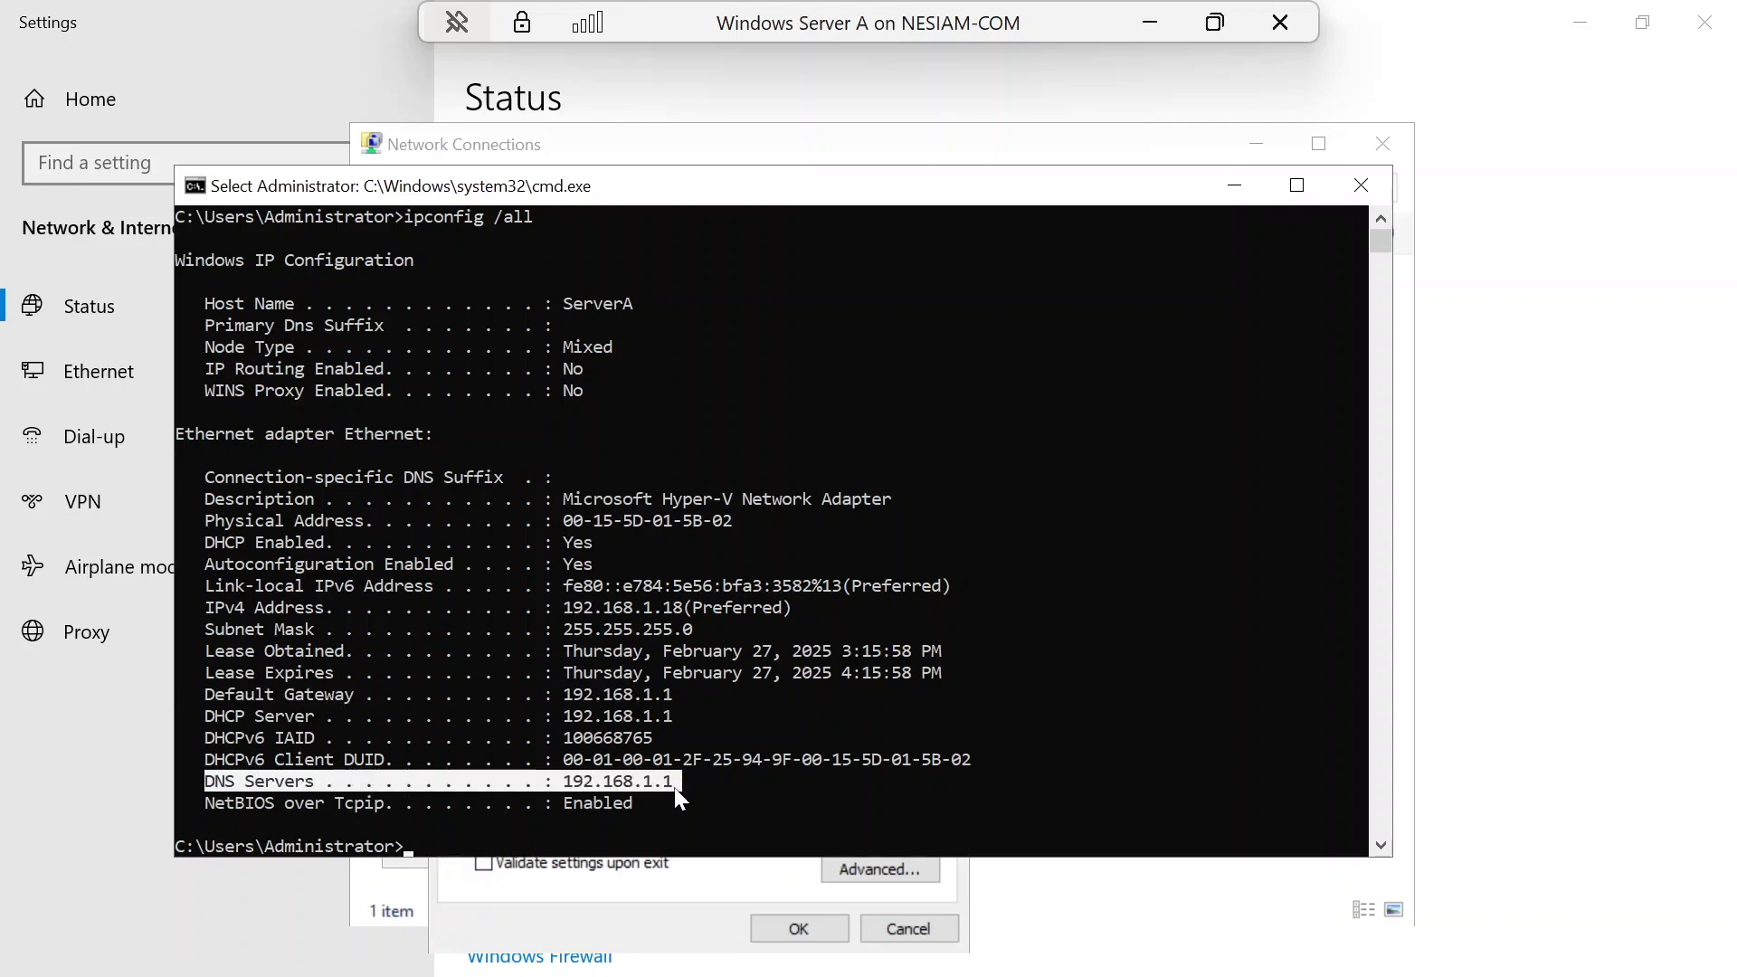
right_click(773, 851)
key("super+Down")
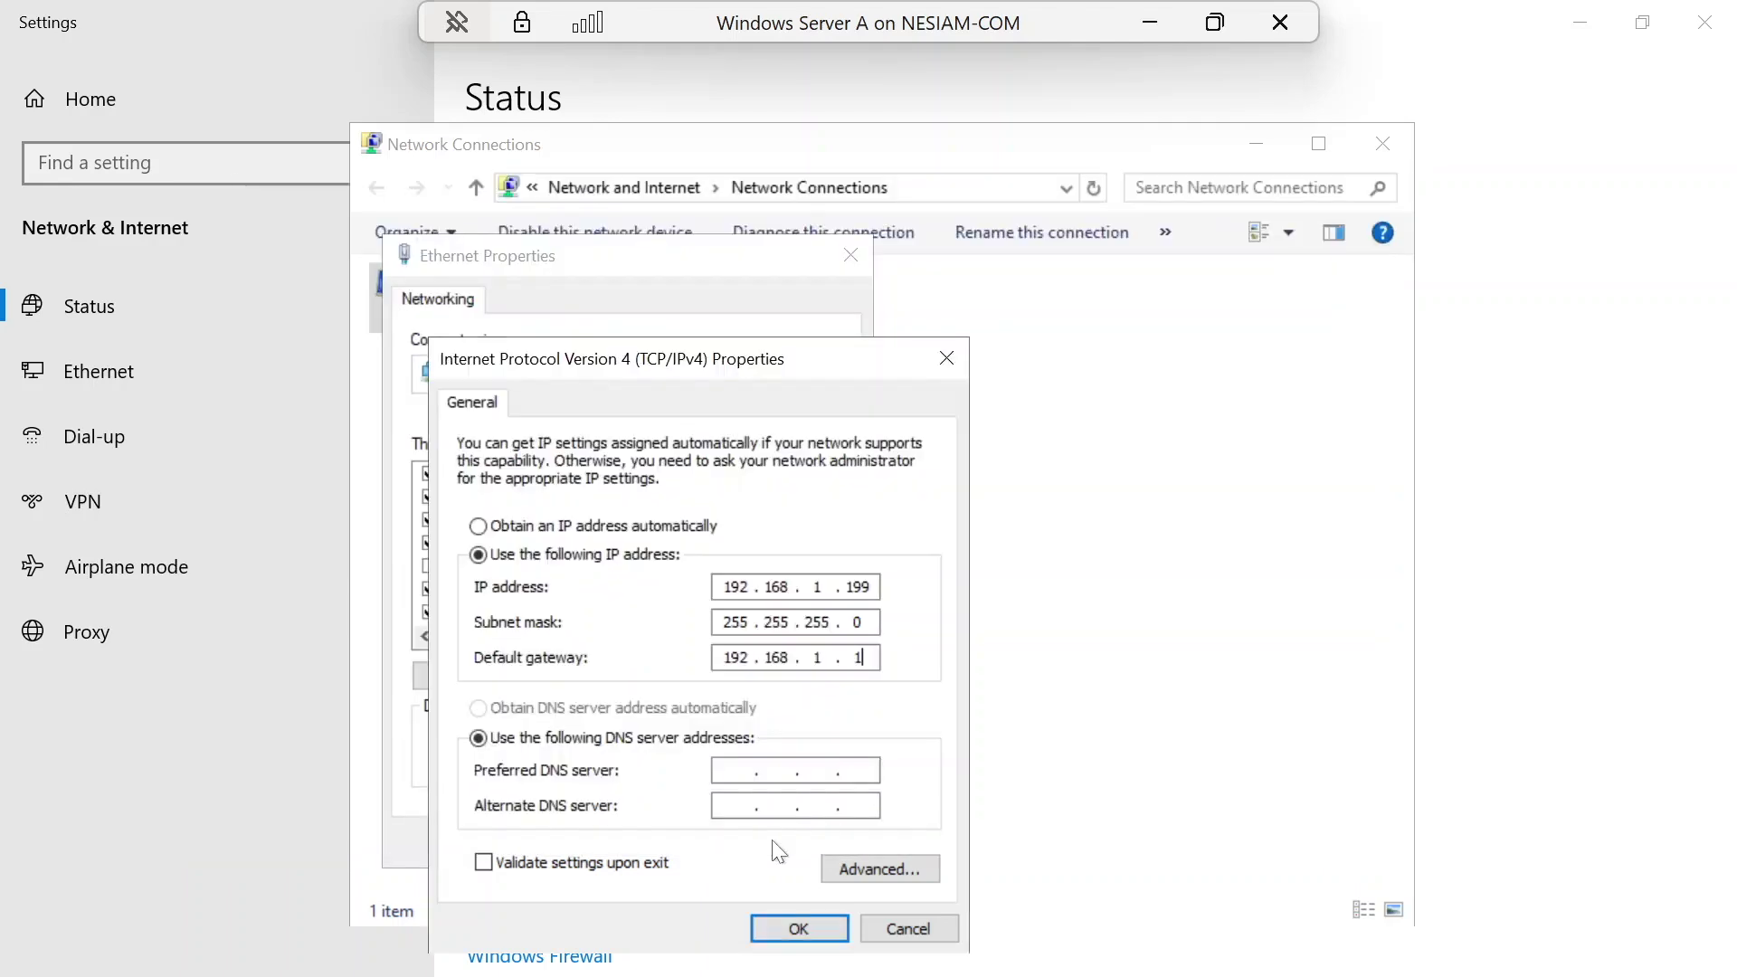
Set the preferred DNS server to 127.0.0.1 and the alternate to 192.168.1.1, and accept the IPv4 settings.
left_click(737, 770)
type("127 . 0 . 0 . 1")
key("Tab")
type("192 . 168 . 1 . 1")
left_click(801, 933)
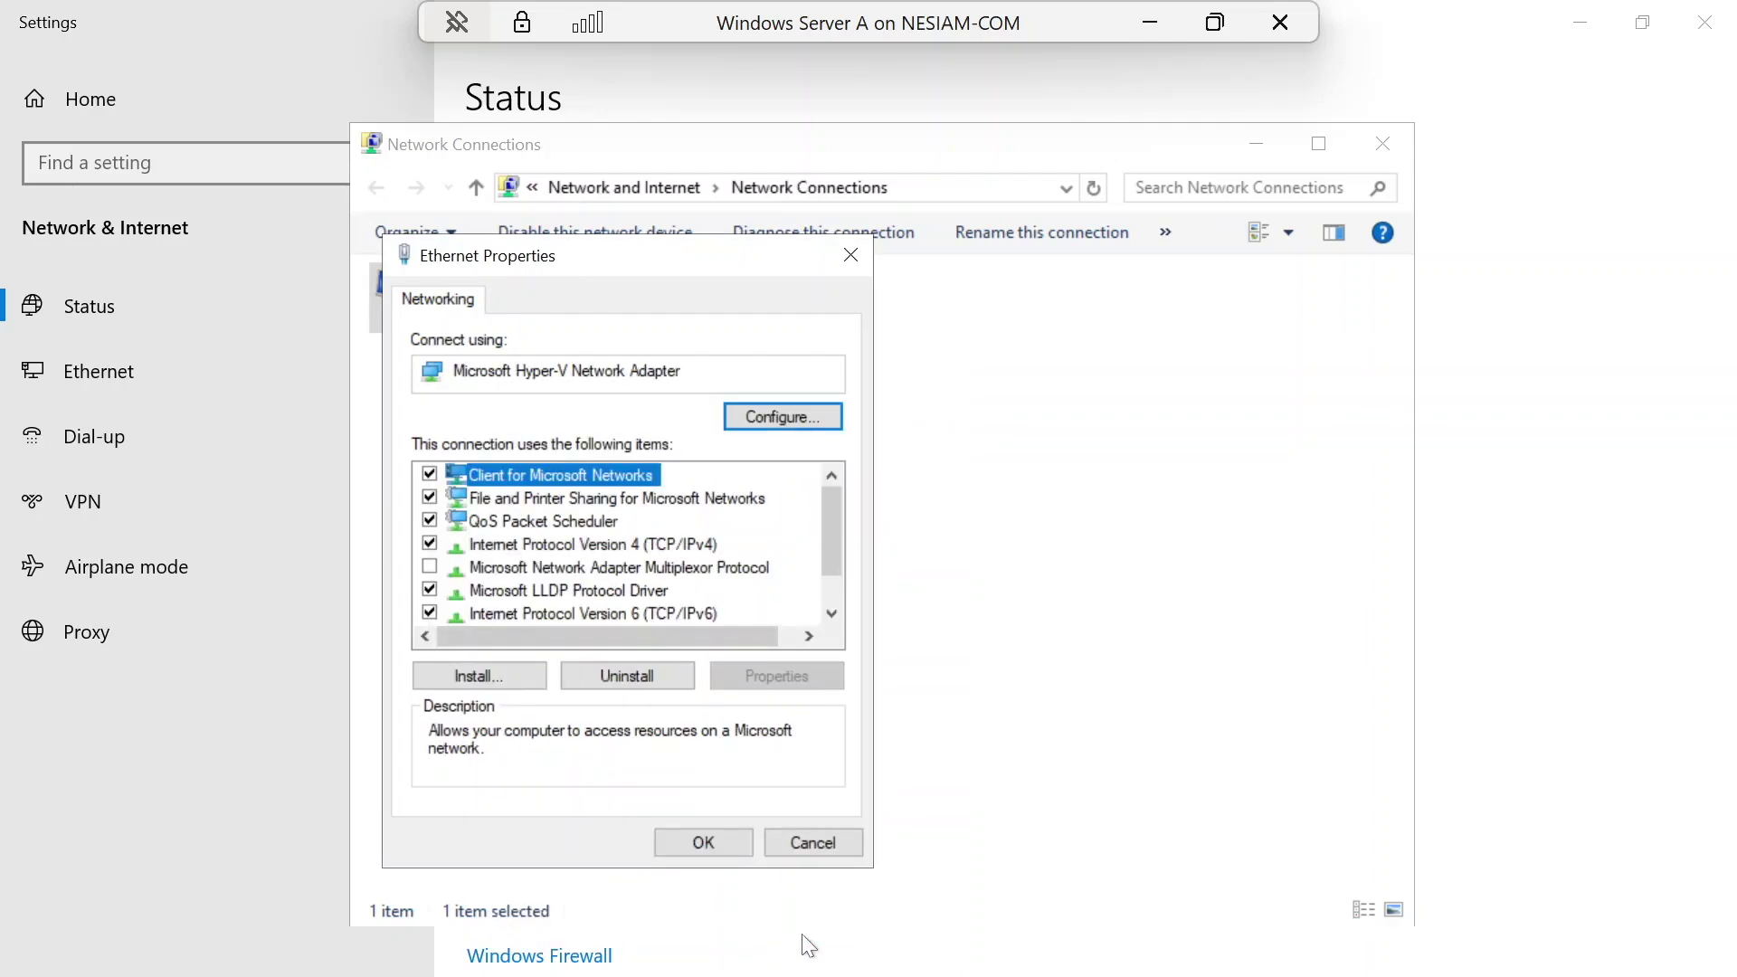
Accept the Ethernet adapter properties and check the new IP configuration by running ipconfig in a Command Prompt.
left_click(711, 845)
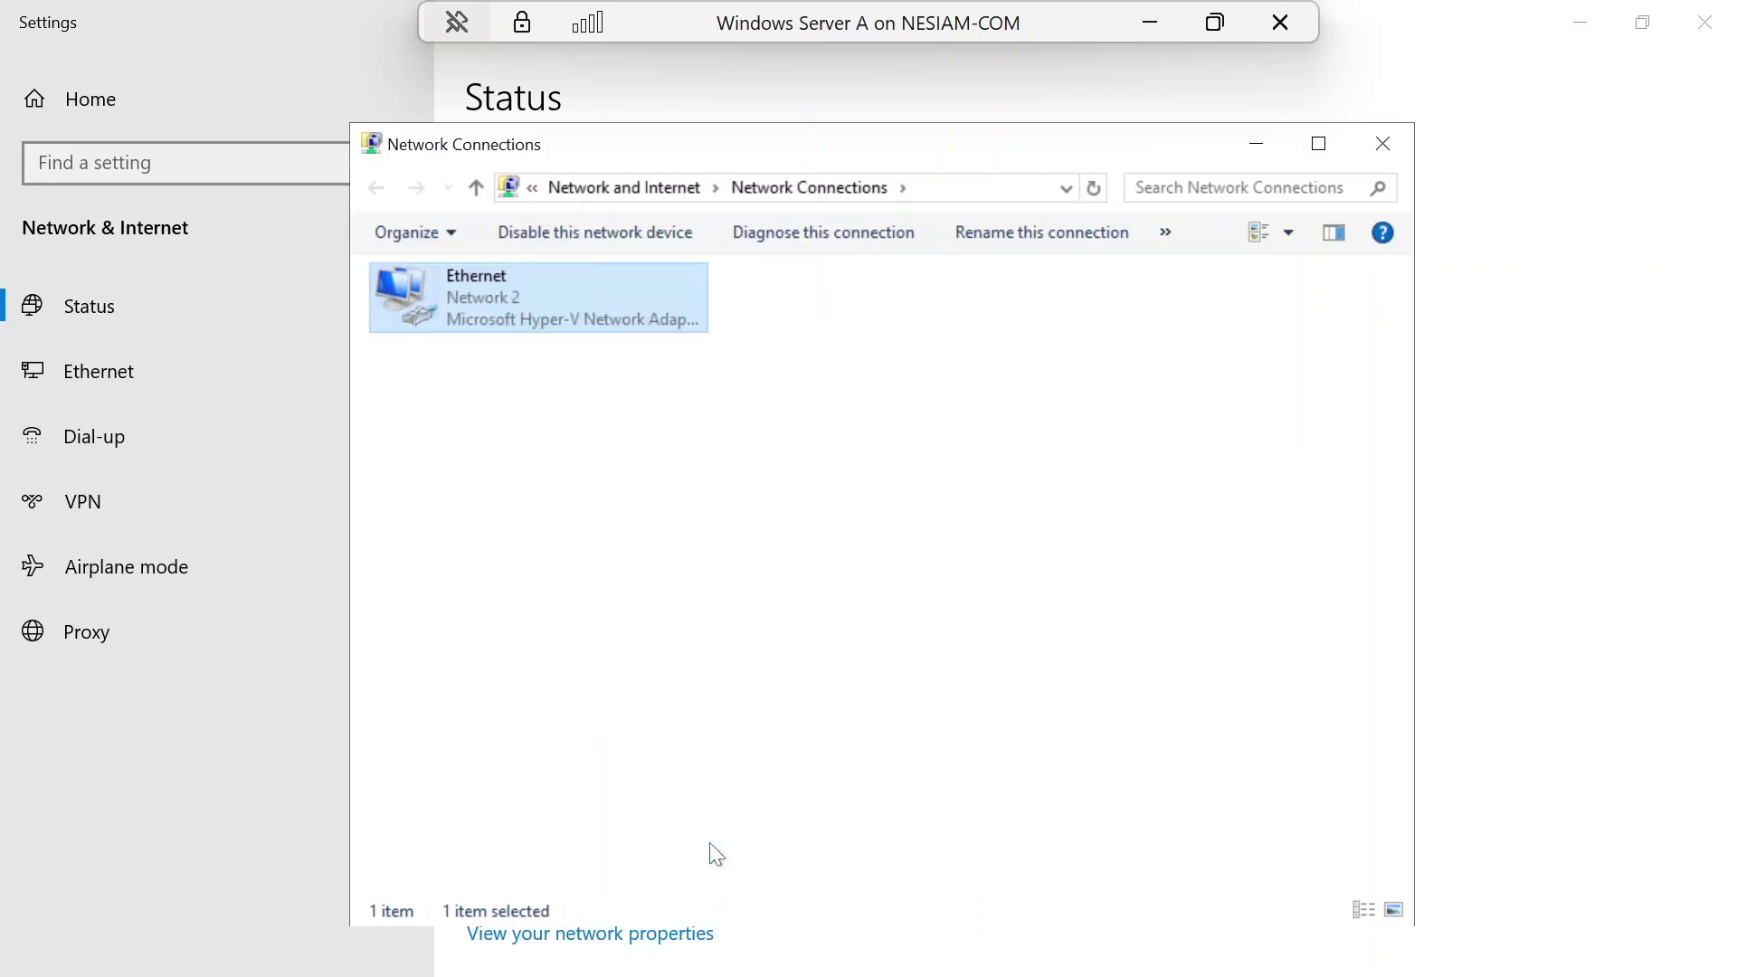
key("super+x")
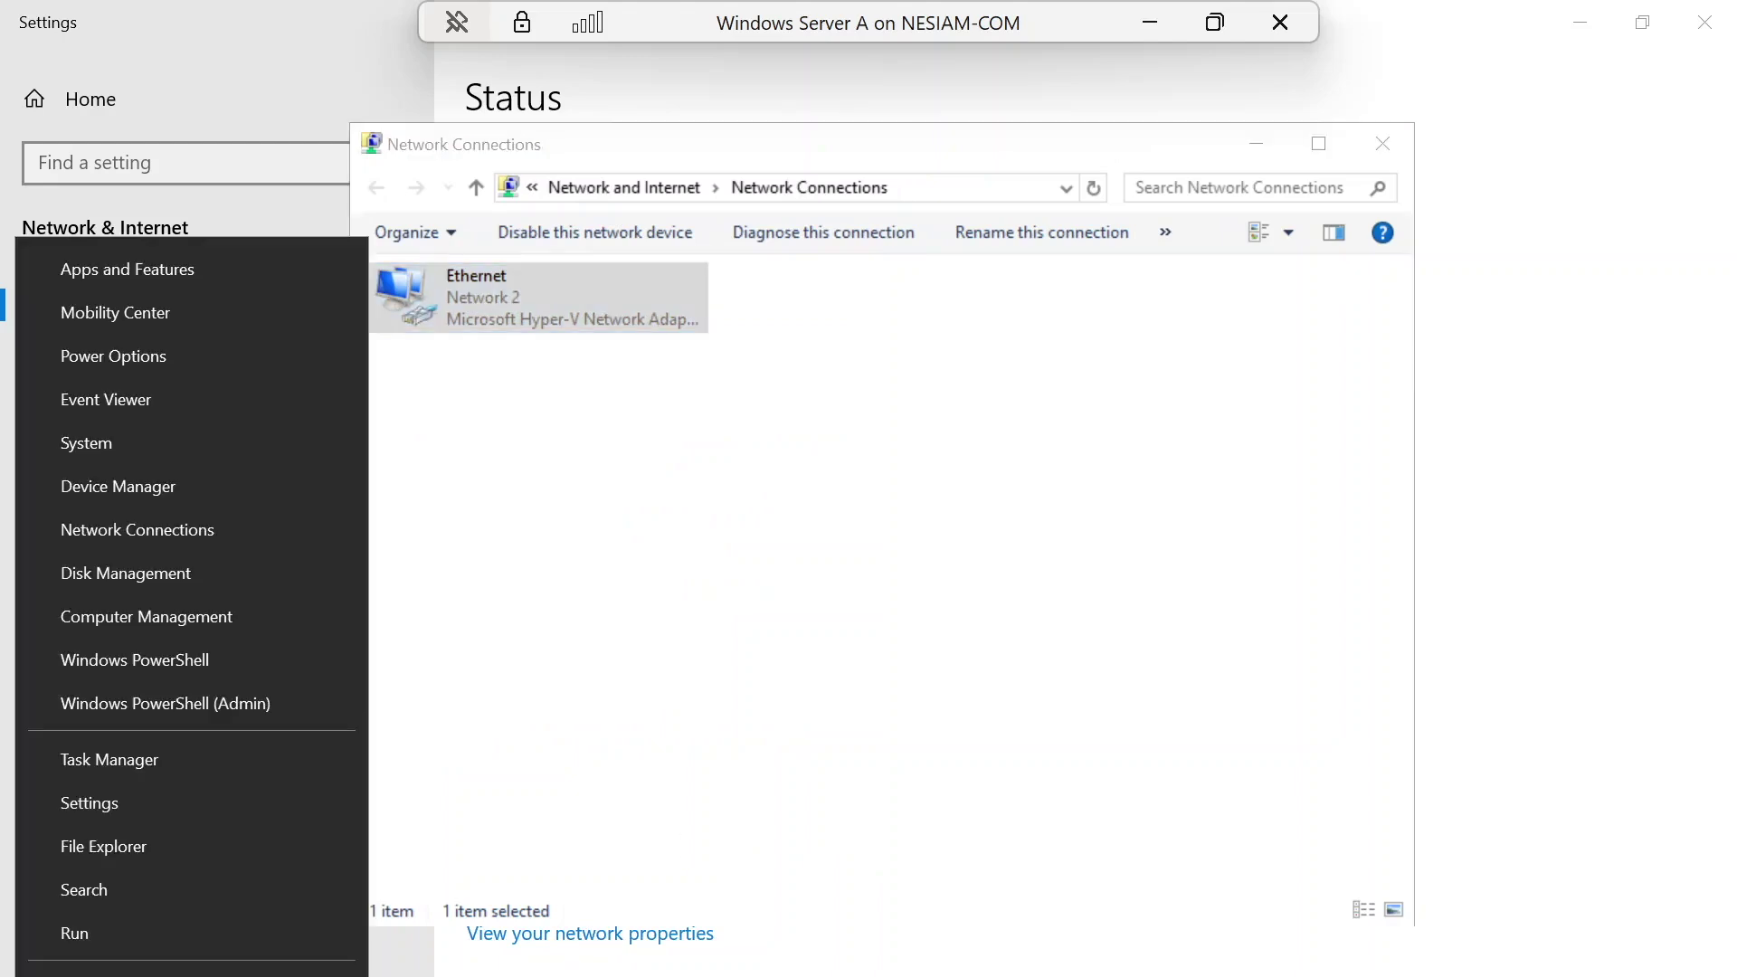
left_click(94, 939)
type("cmd")
key("Return")
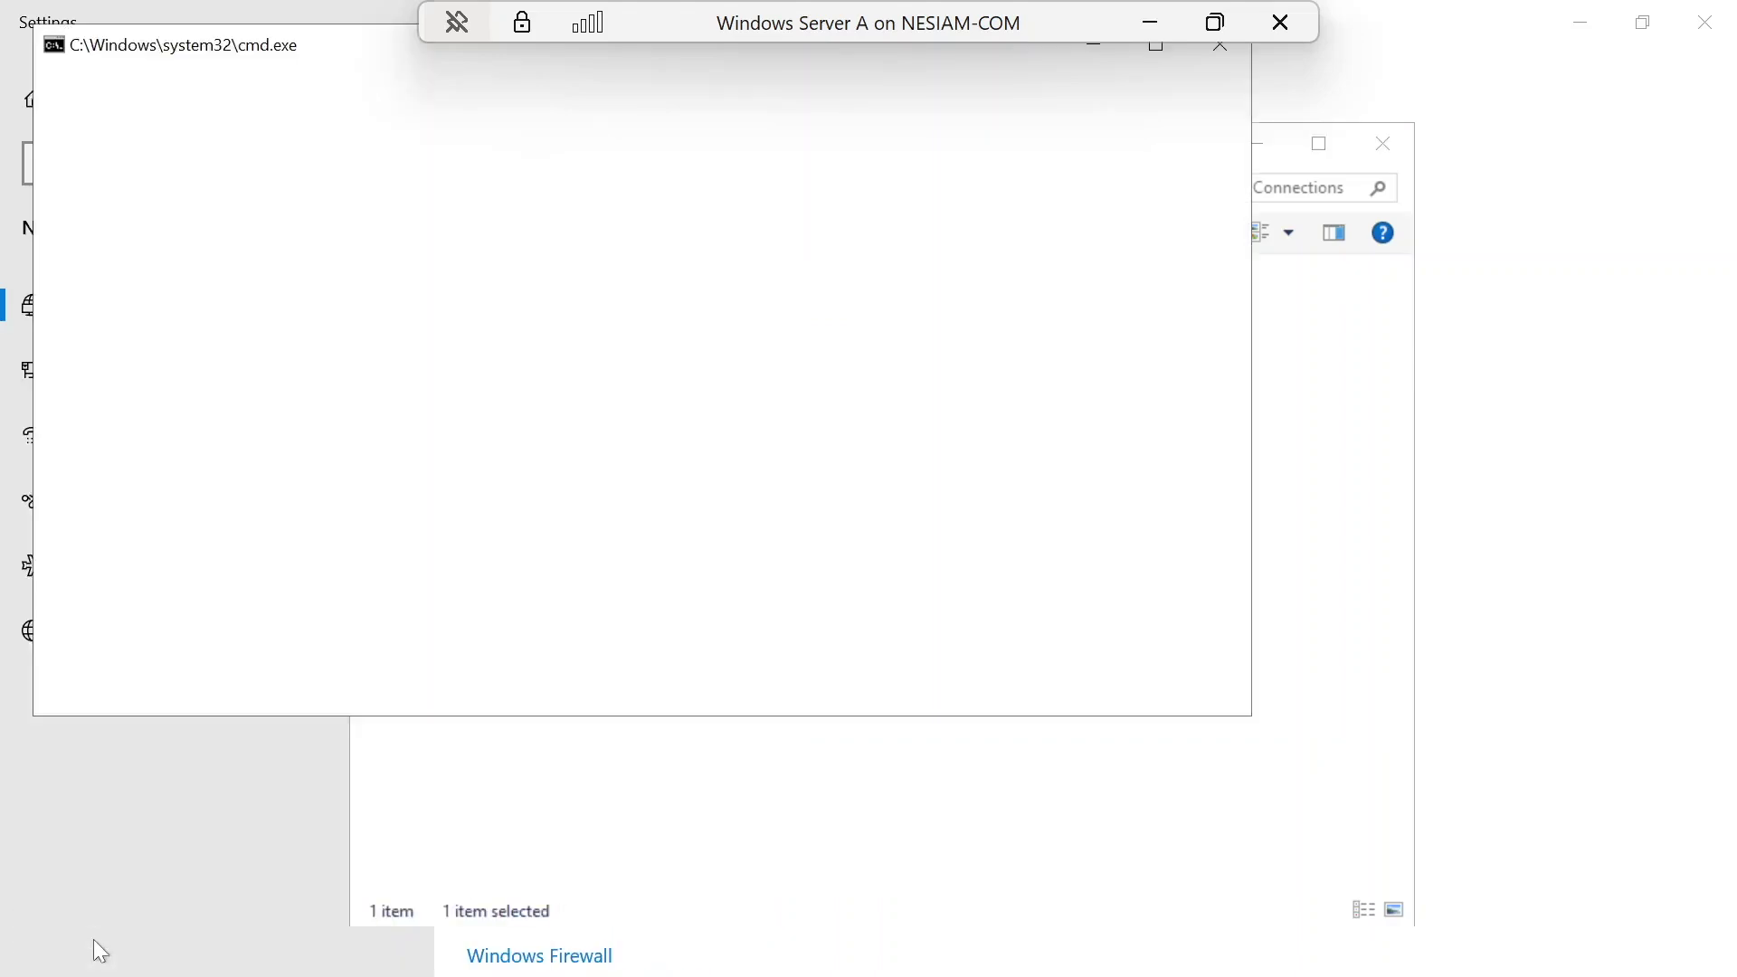
type("ipconfig")
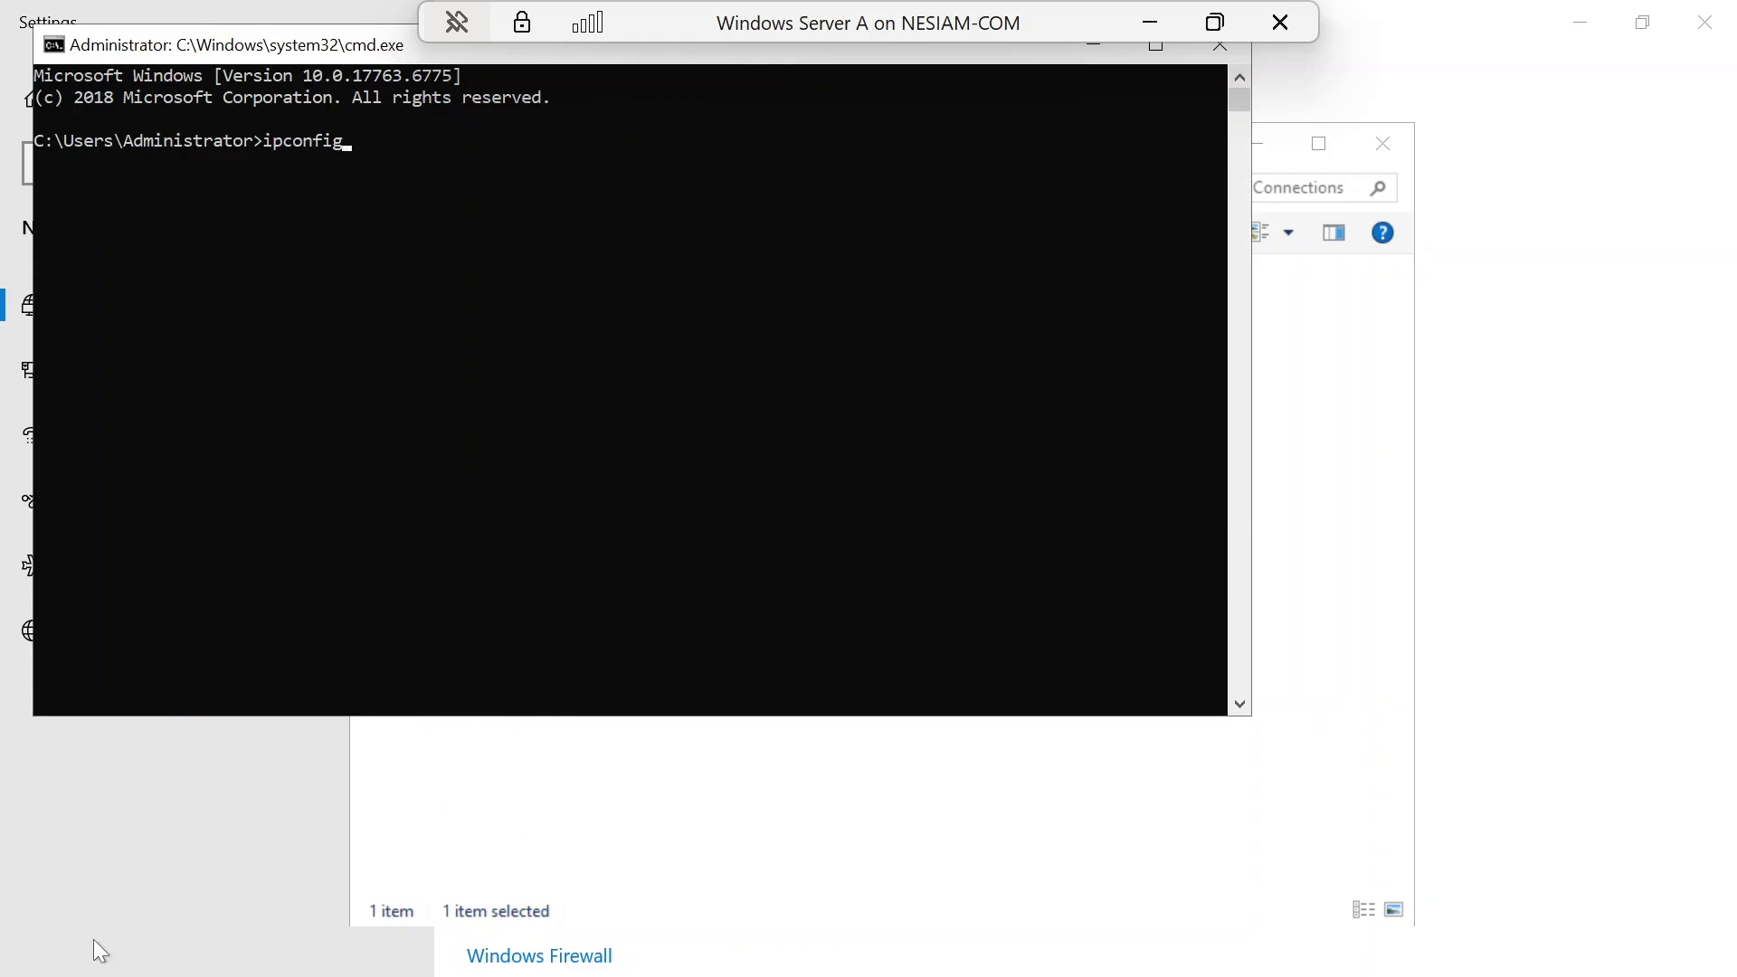
key("Return")
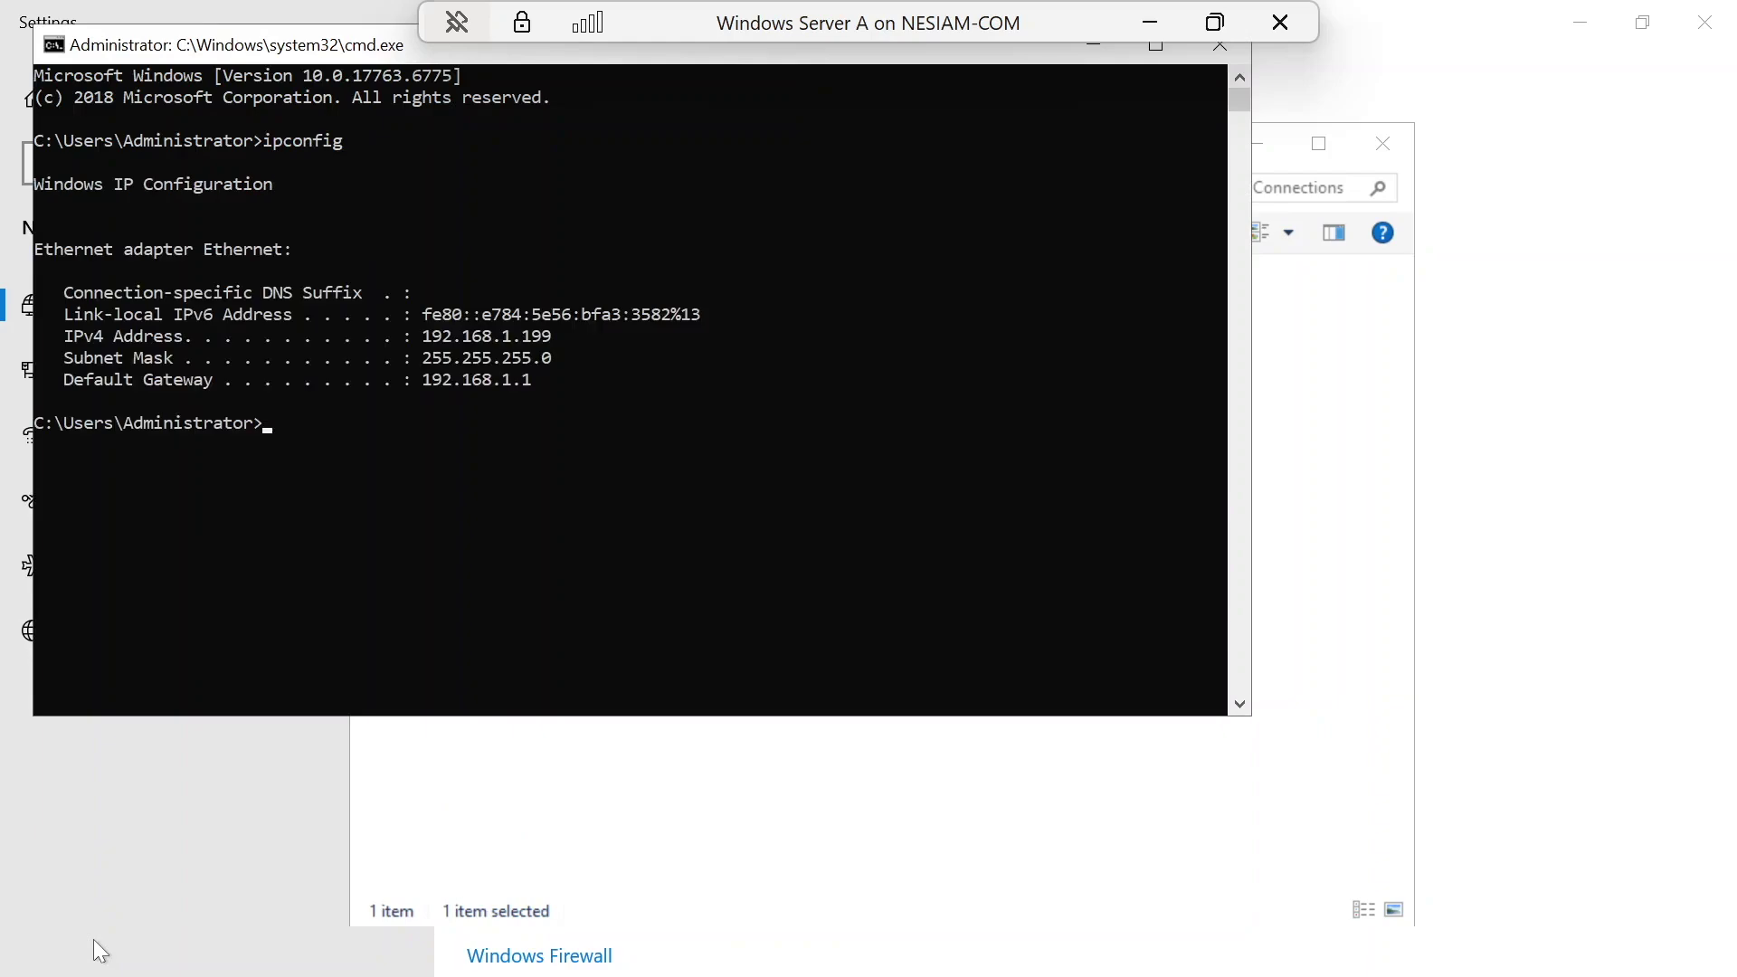
Clear the Command Prompt and test connectivity and name resolution with ping yahoo.com and nslookup yahoo.com.
type("c")
type("ls")
key("Return")
type("ping yahoo.com")
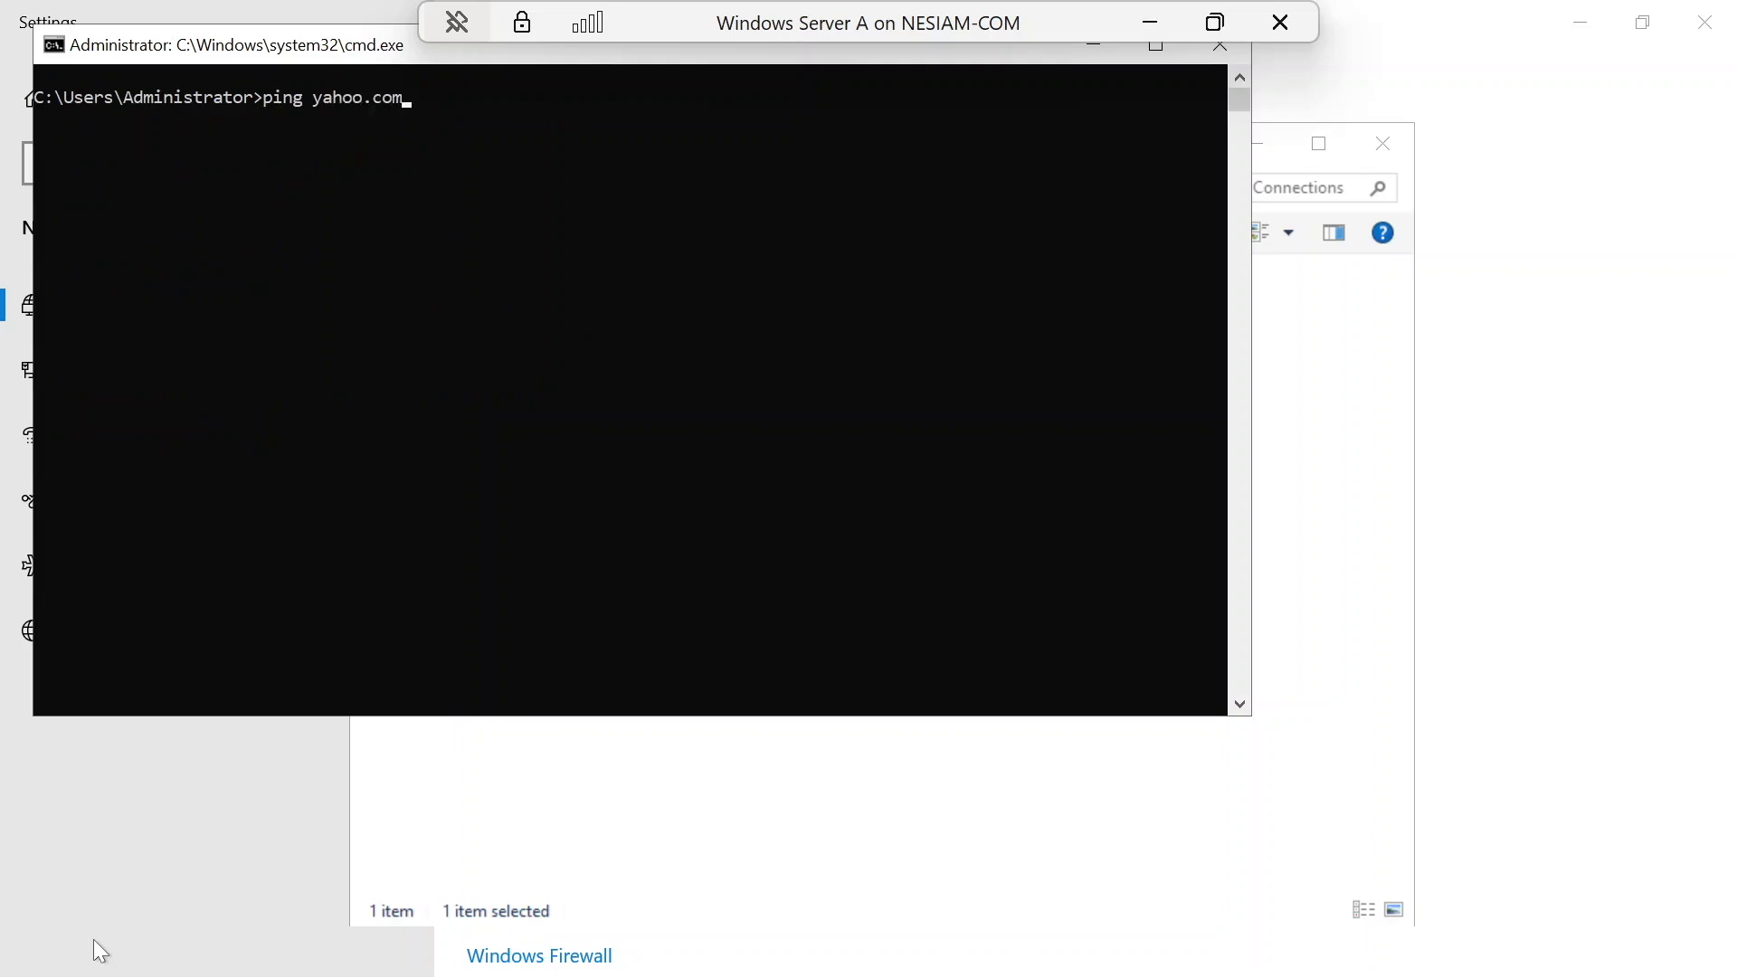
key("Return")
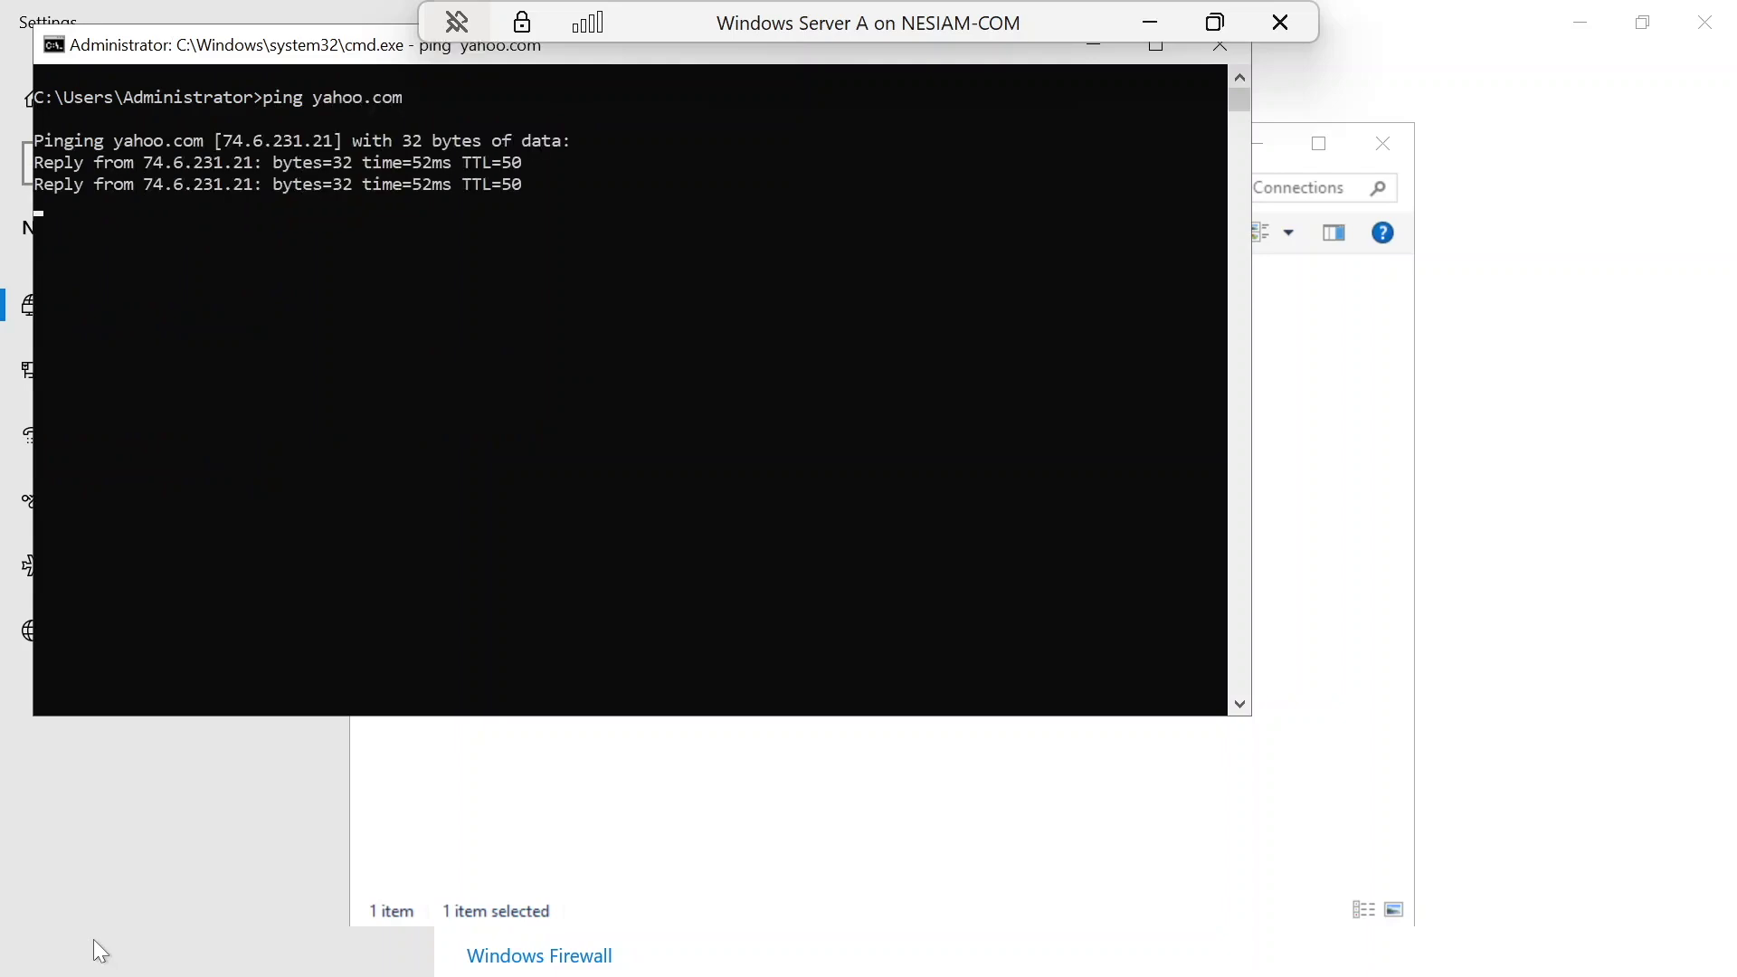
type("nslookup yahoo.com")
key("Return")
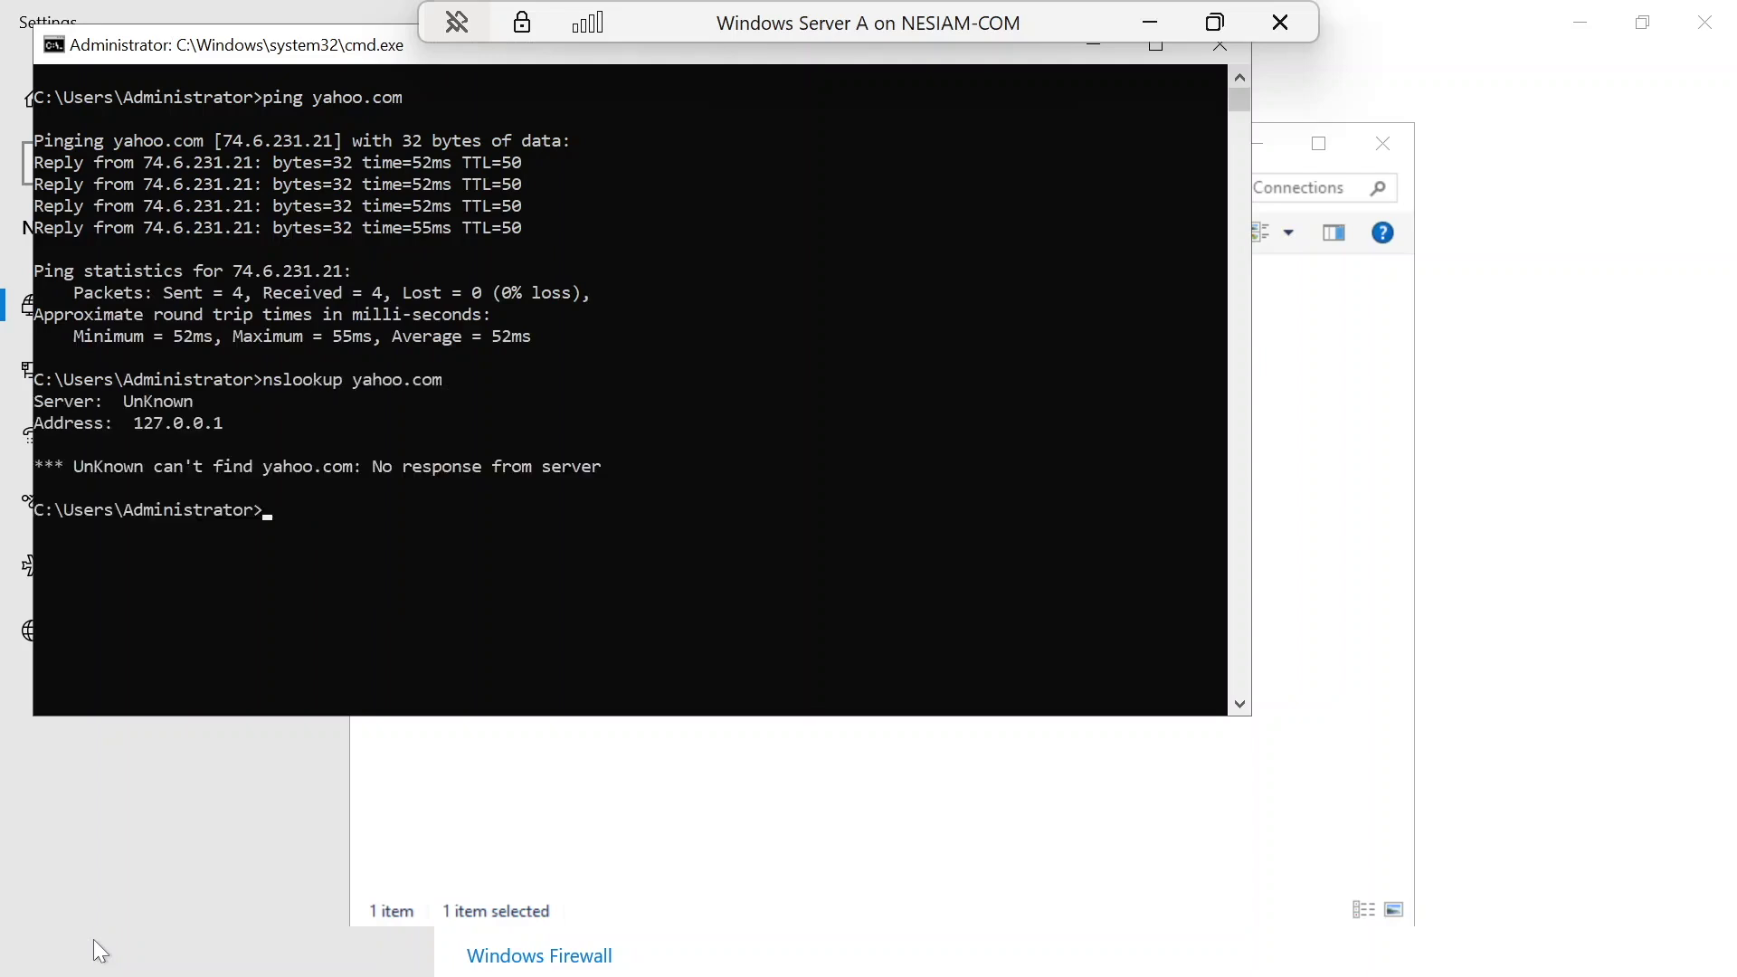
Clear the console, flush the DNS resolver cache with ipconfig /flushdns, and ping yahoo.com again.
type("cls")
key("Return")
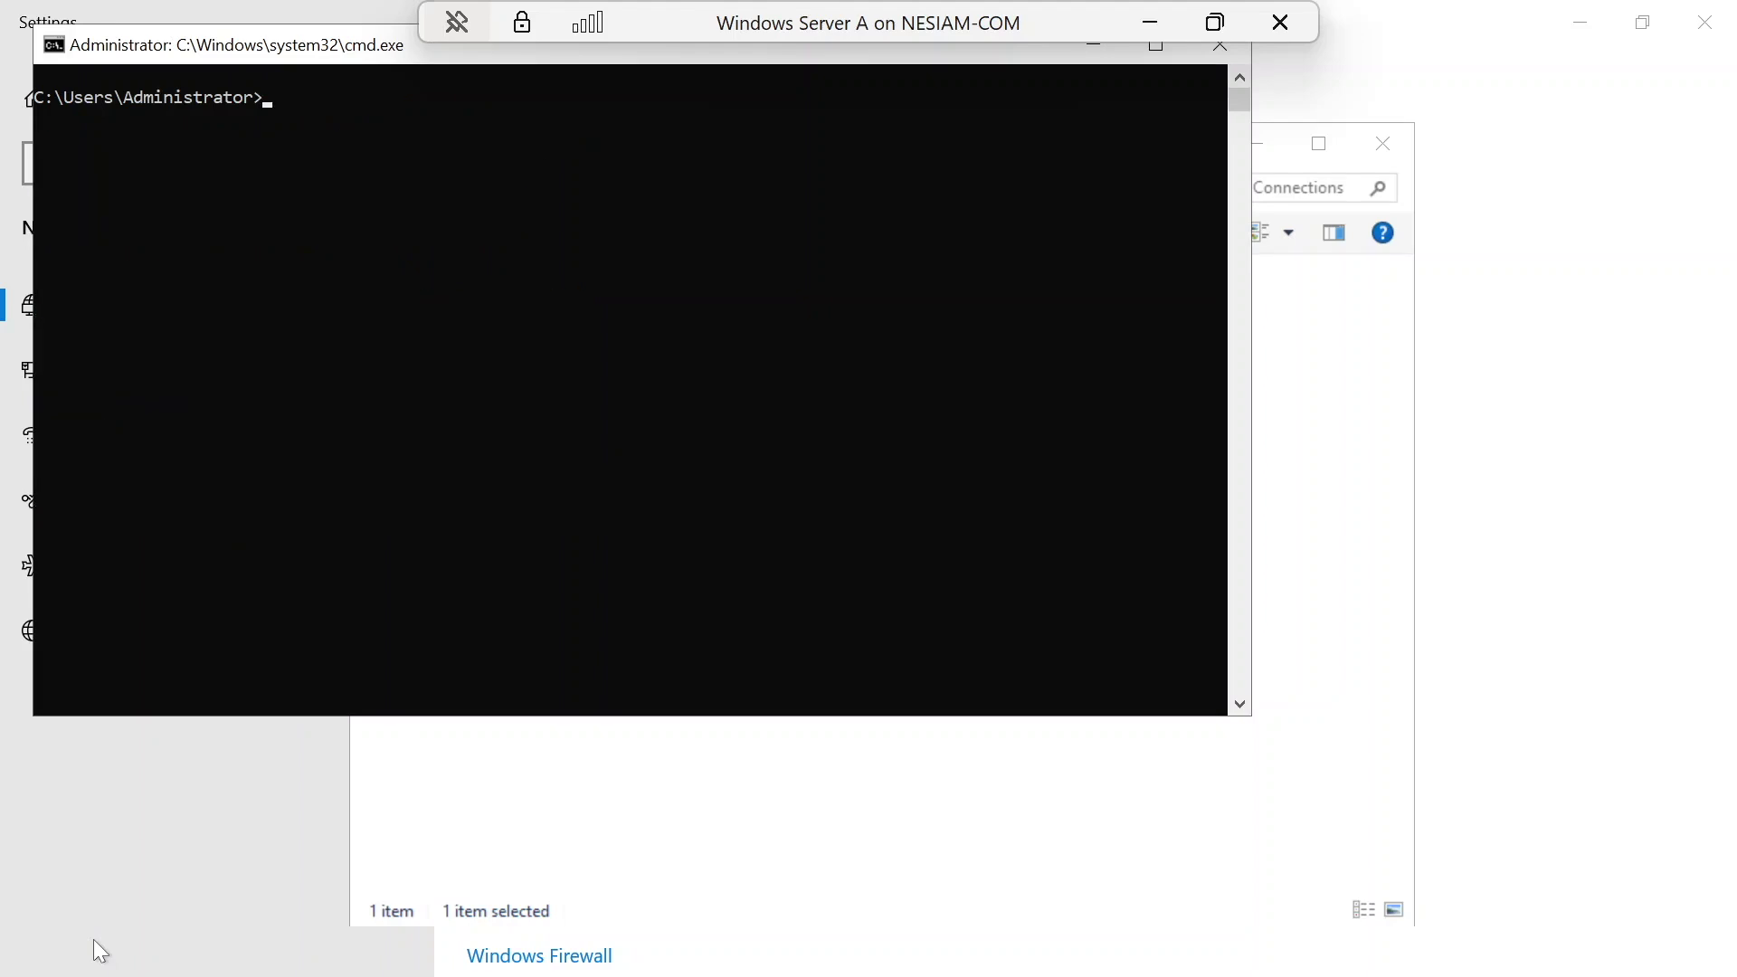
type("ipconfig /flushdns")
key("Return")
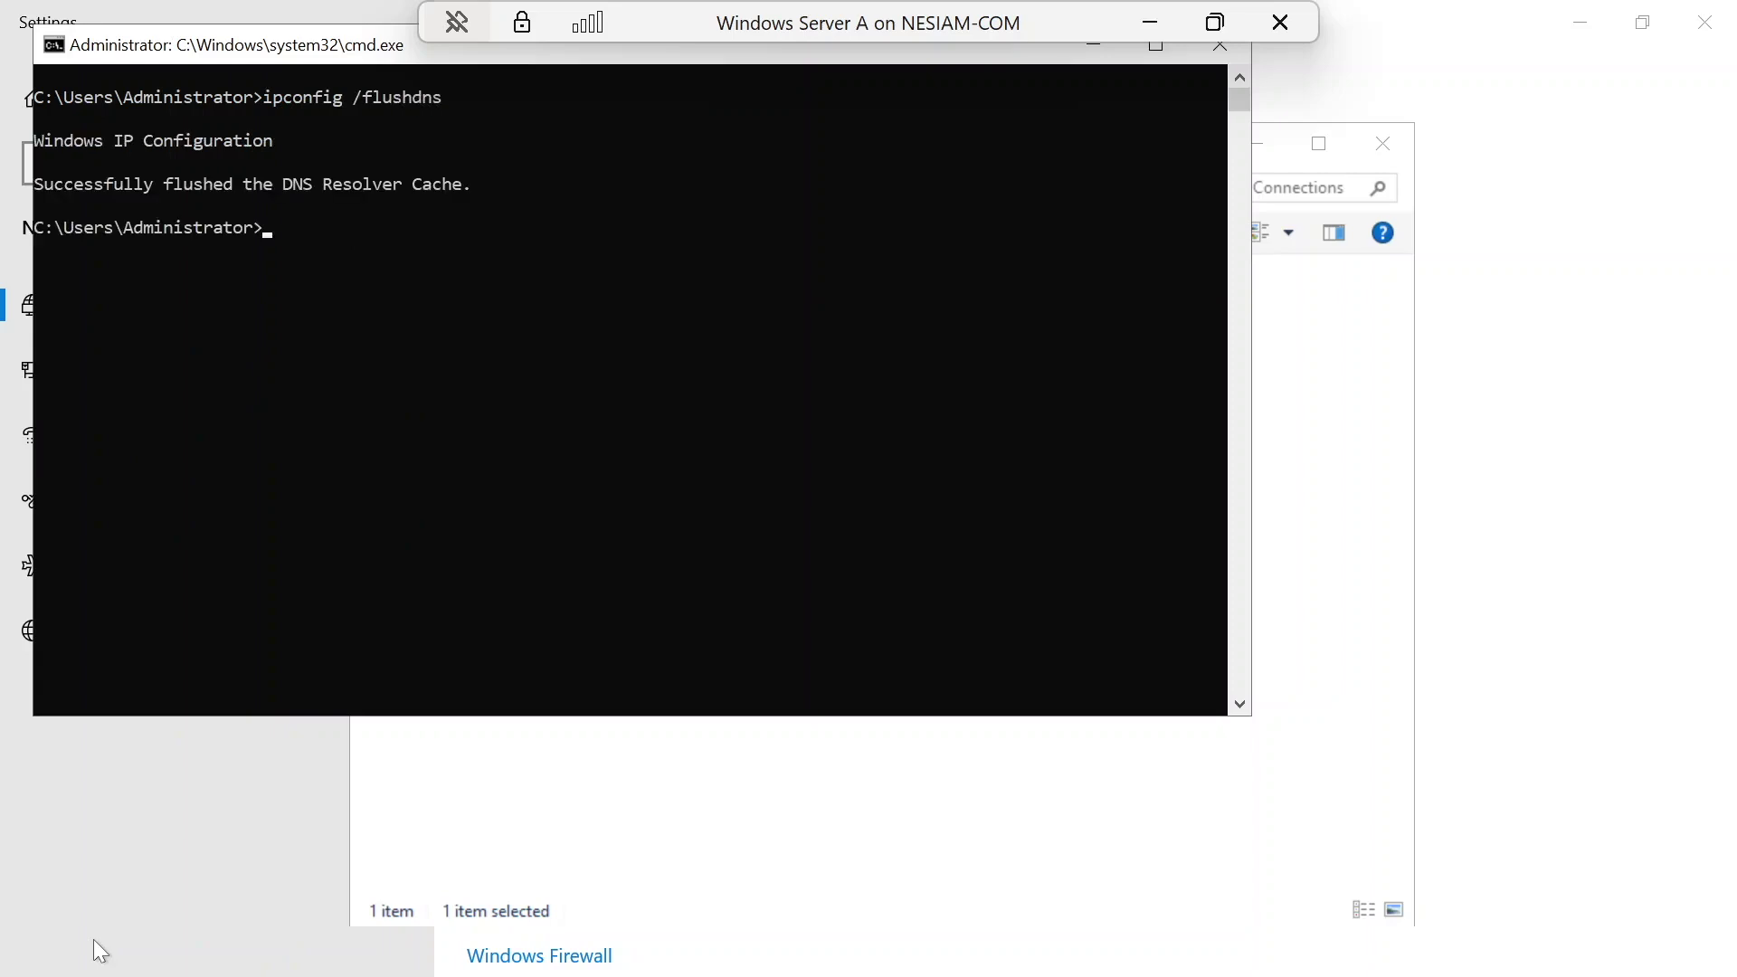
type("ping yahoo.com")
key("Return")
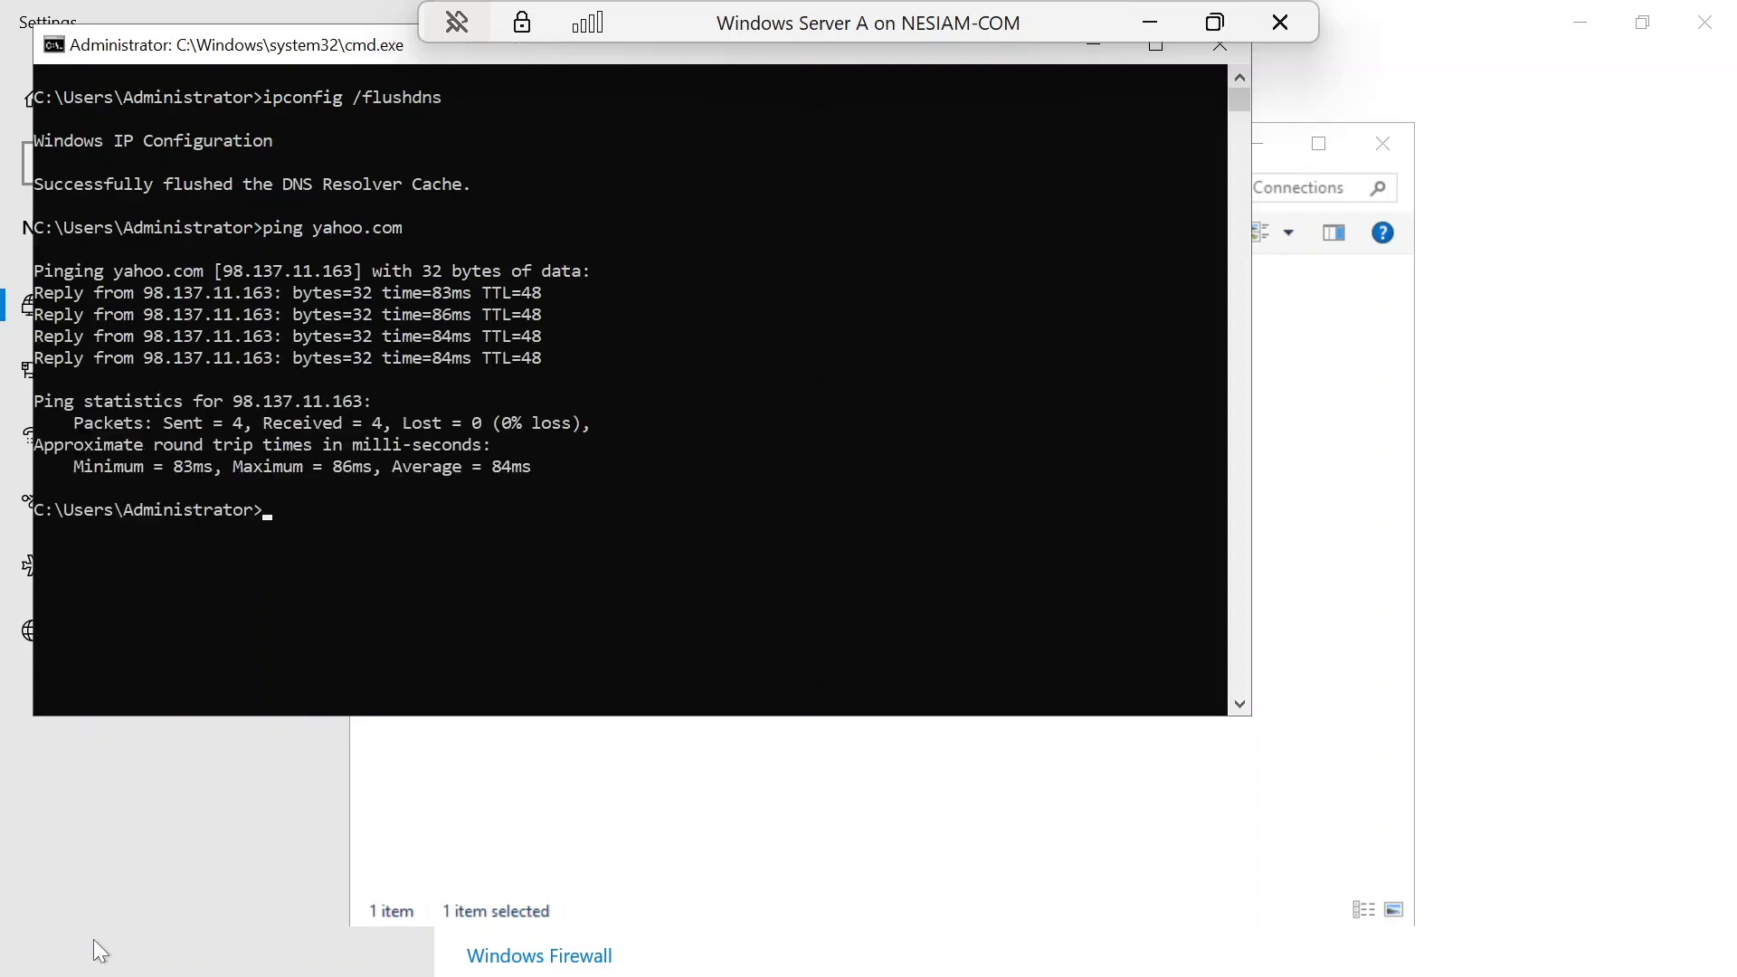
Exit the Command Prompt and close the Network Connections and Settings windows to return to the desktop.
type("exit")
key("Return")
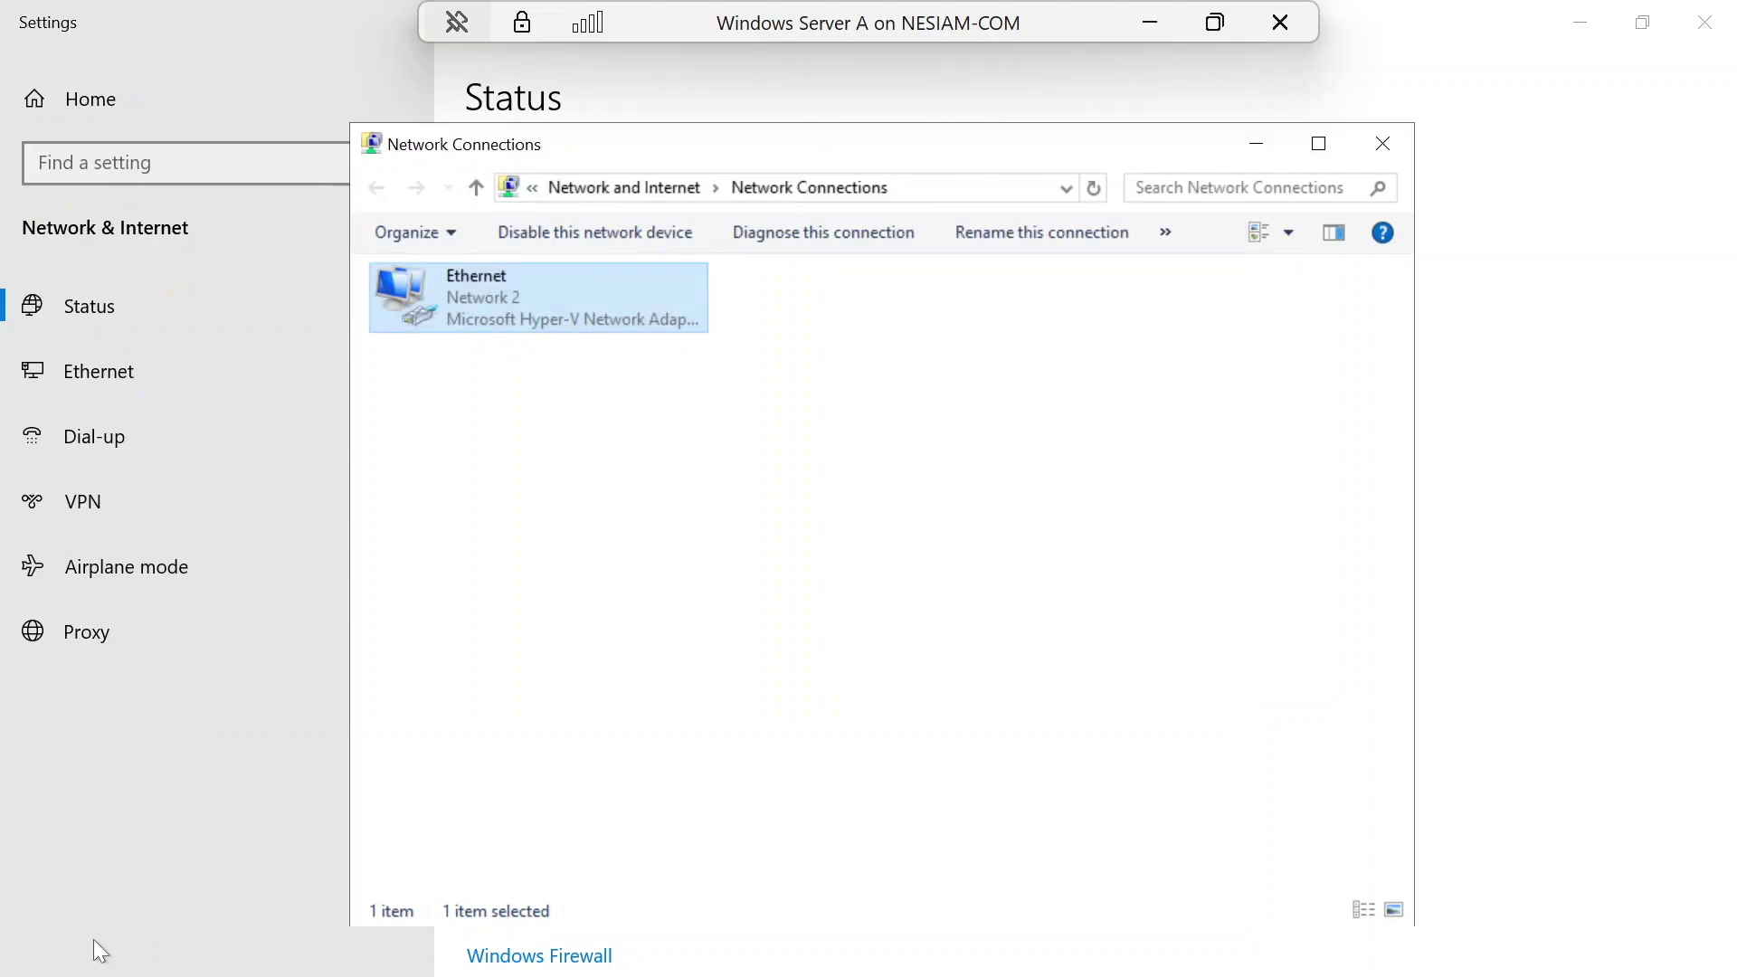
left_click(1386, 148)
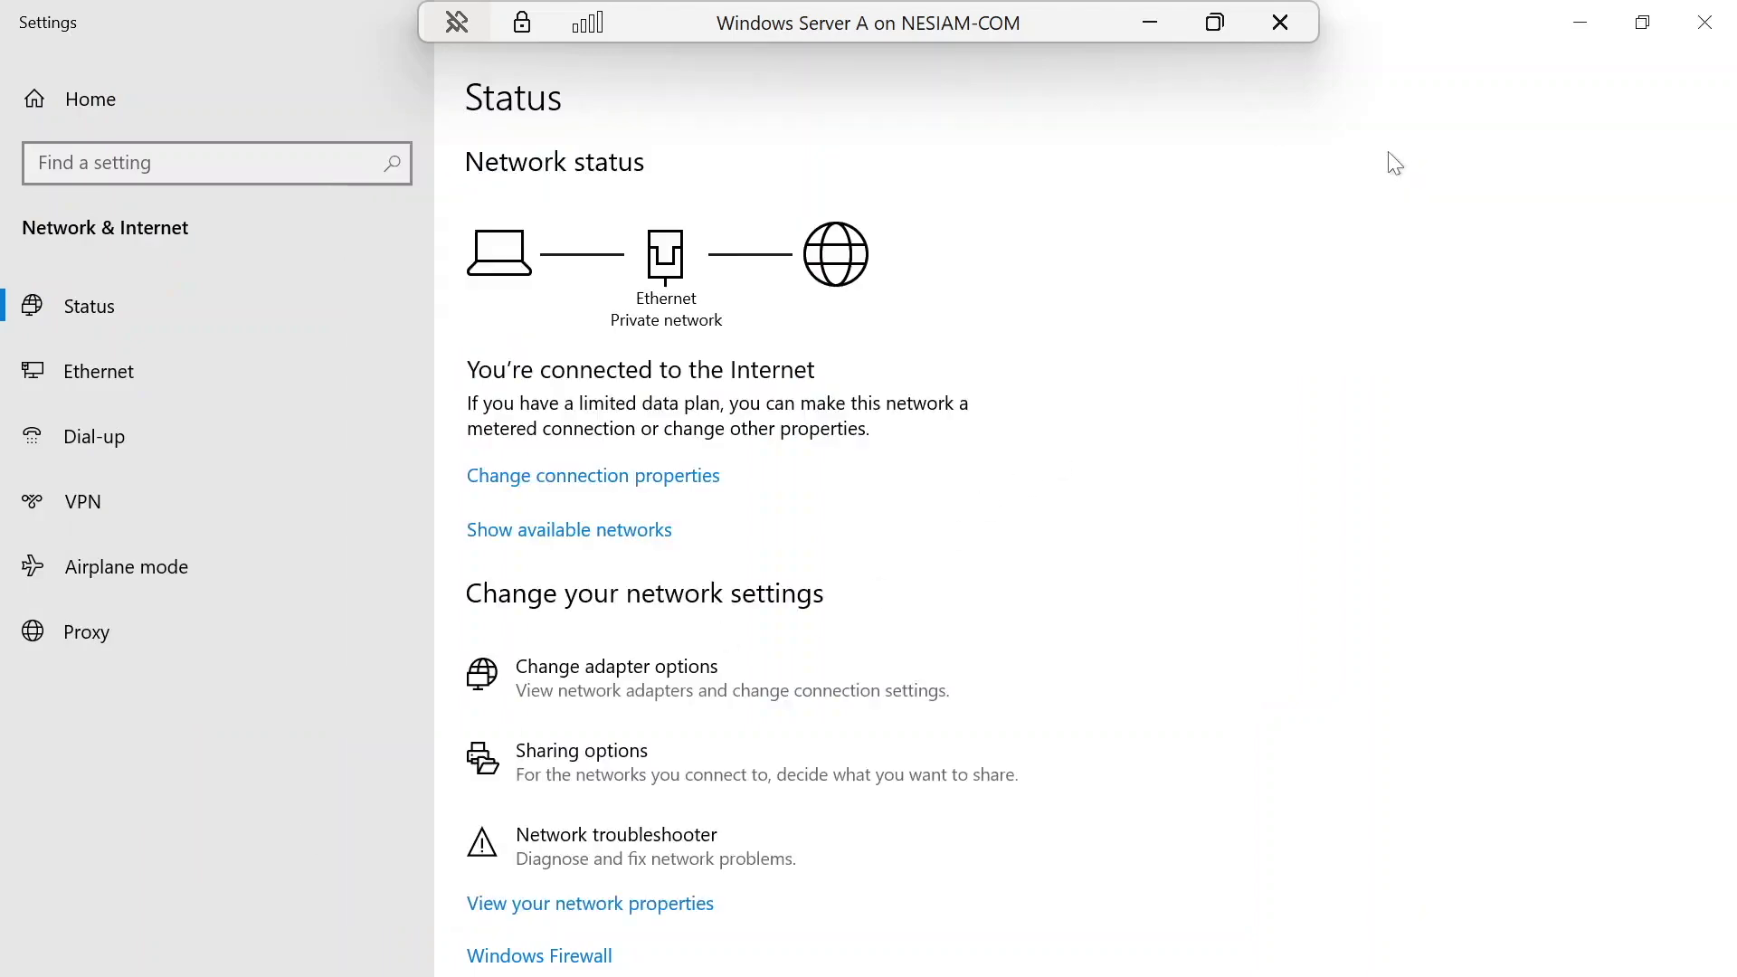
left_click(1707, 26)
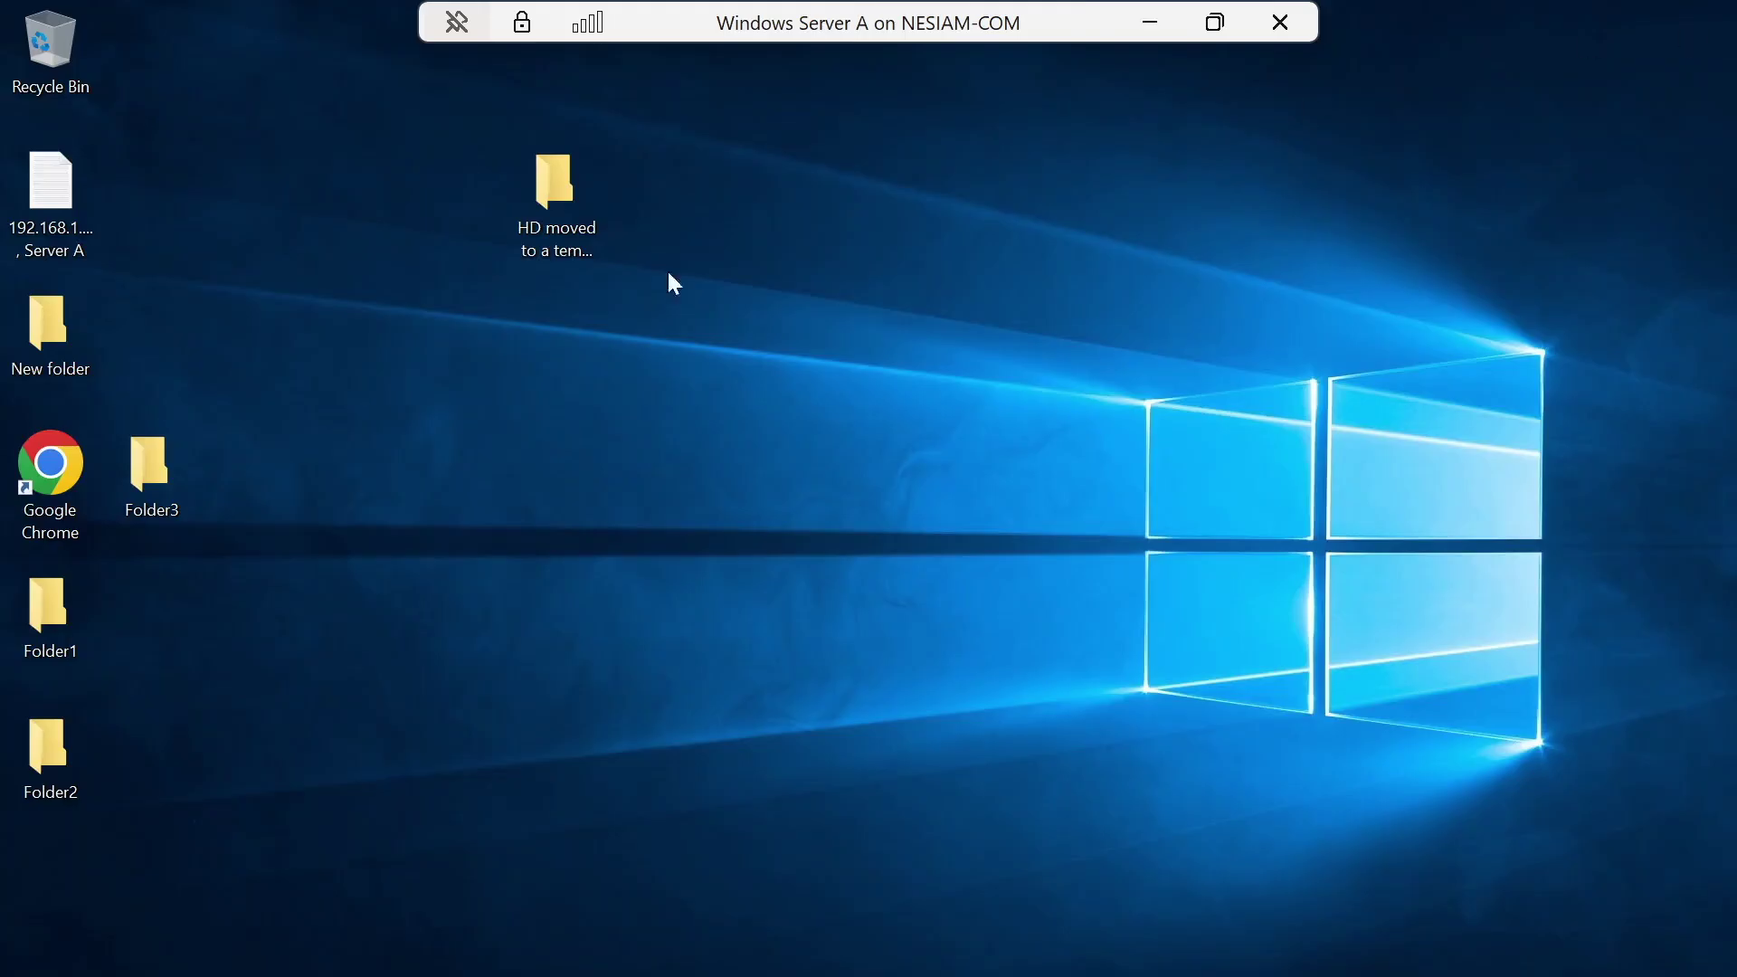
left_click(59, 250)
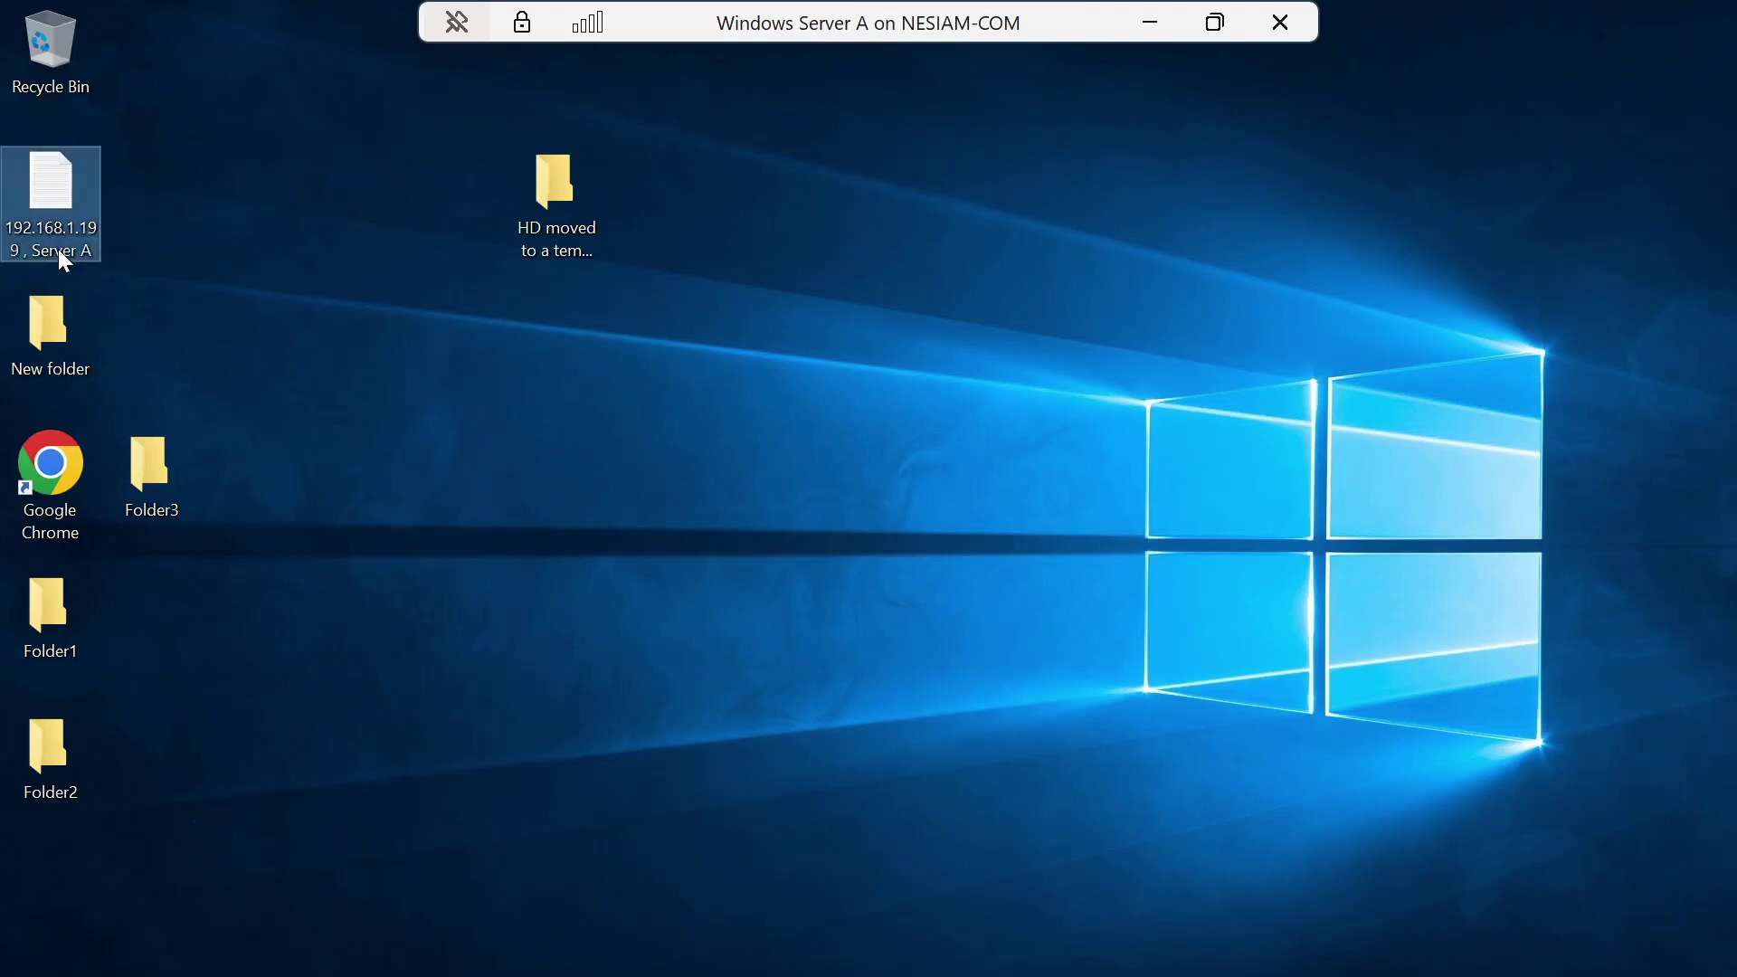
Open the server's System information and rename the PC to DC1-199.
key("super+x")
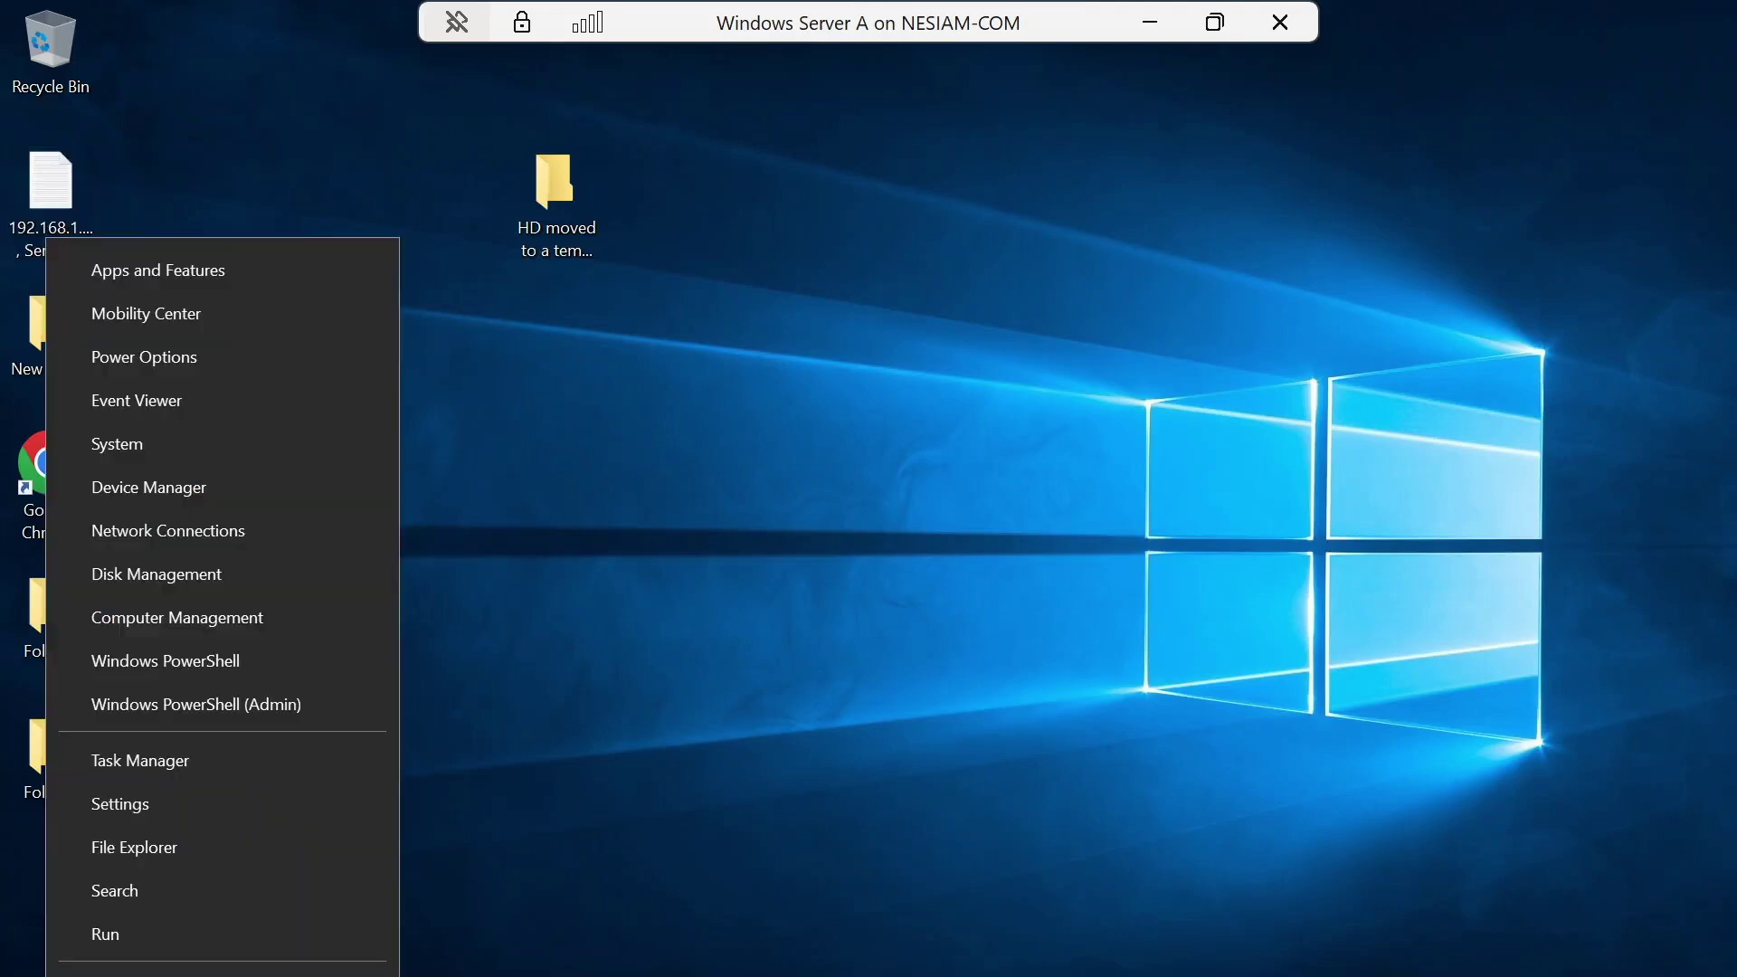
left_click(135, 449)
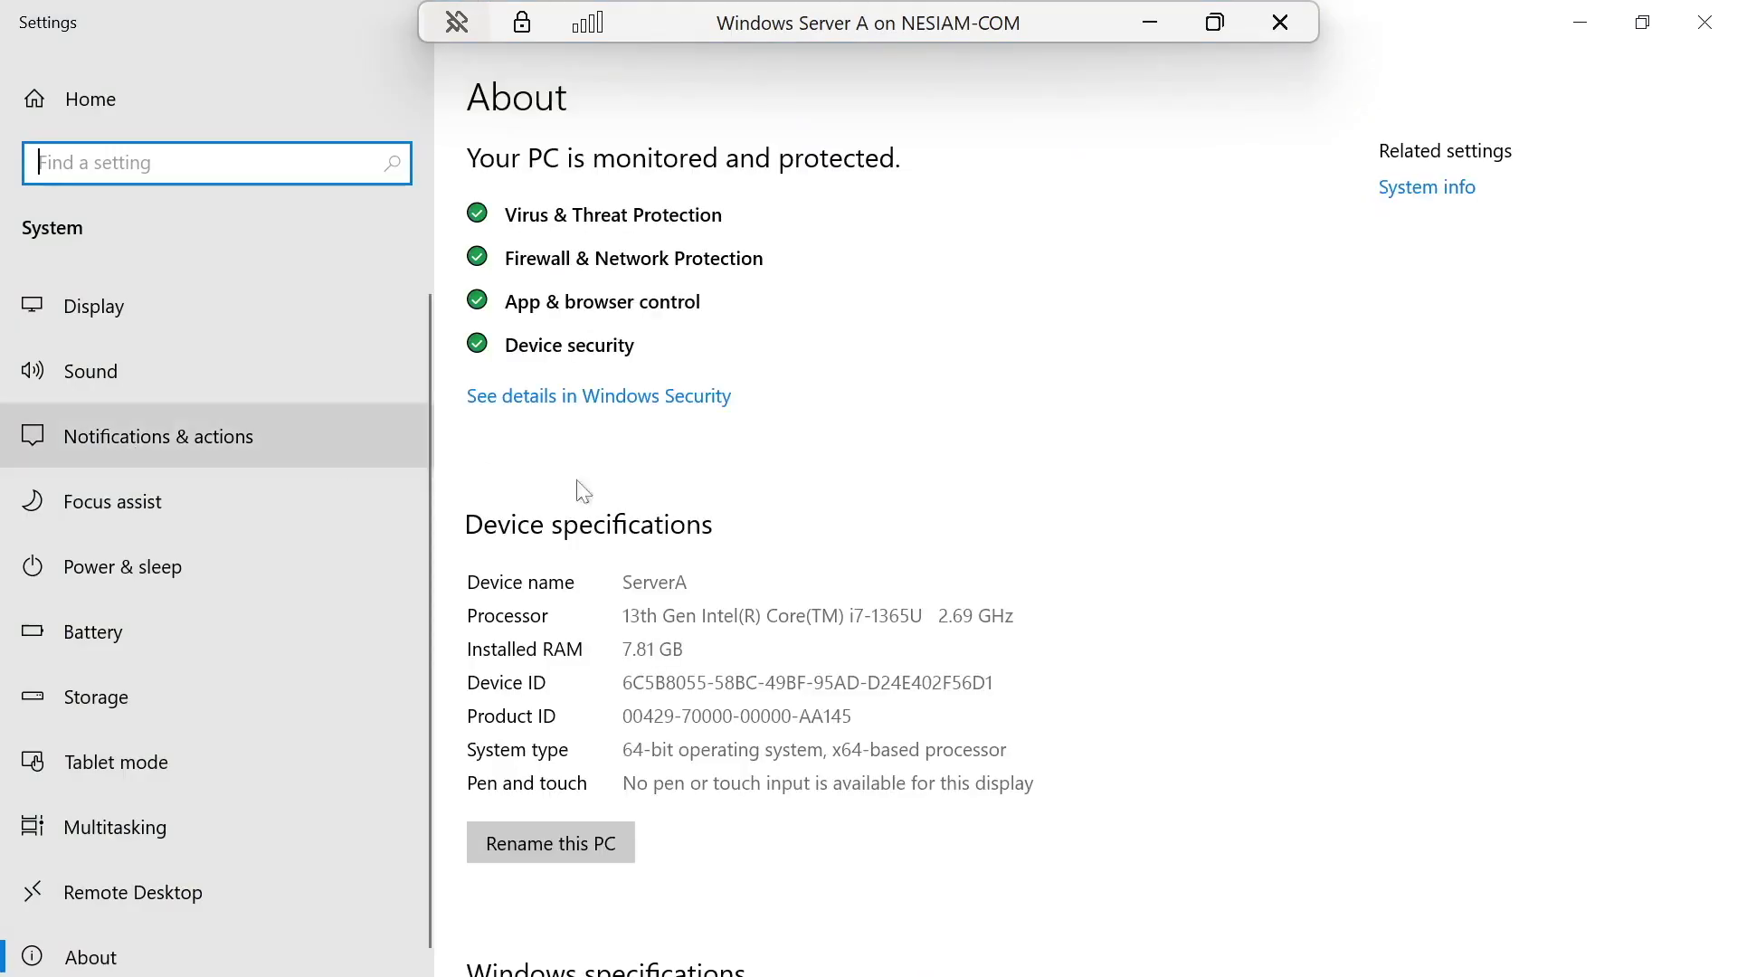
left_click(579, 837)
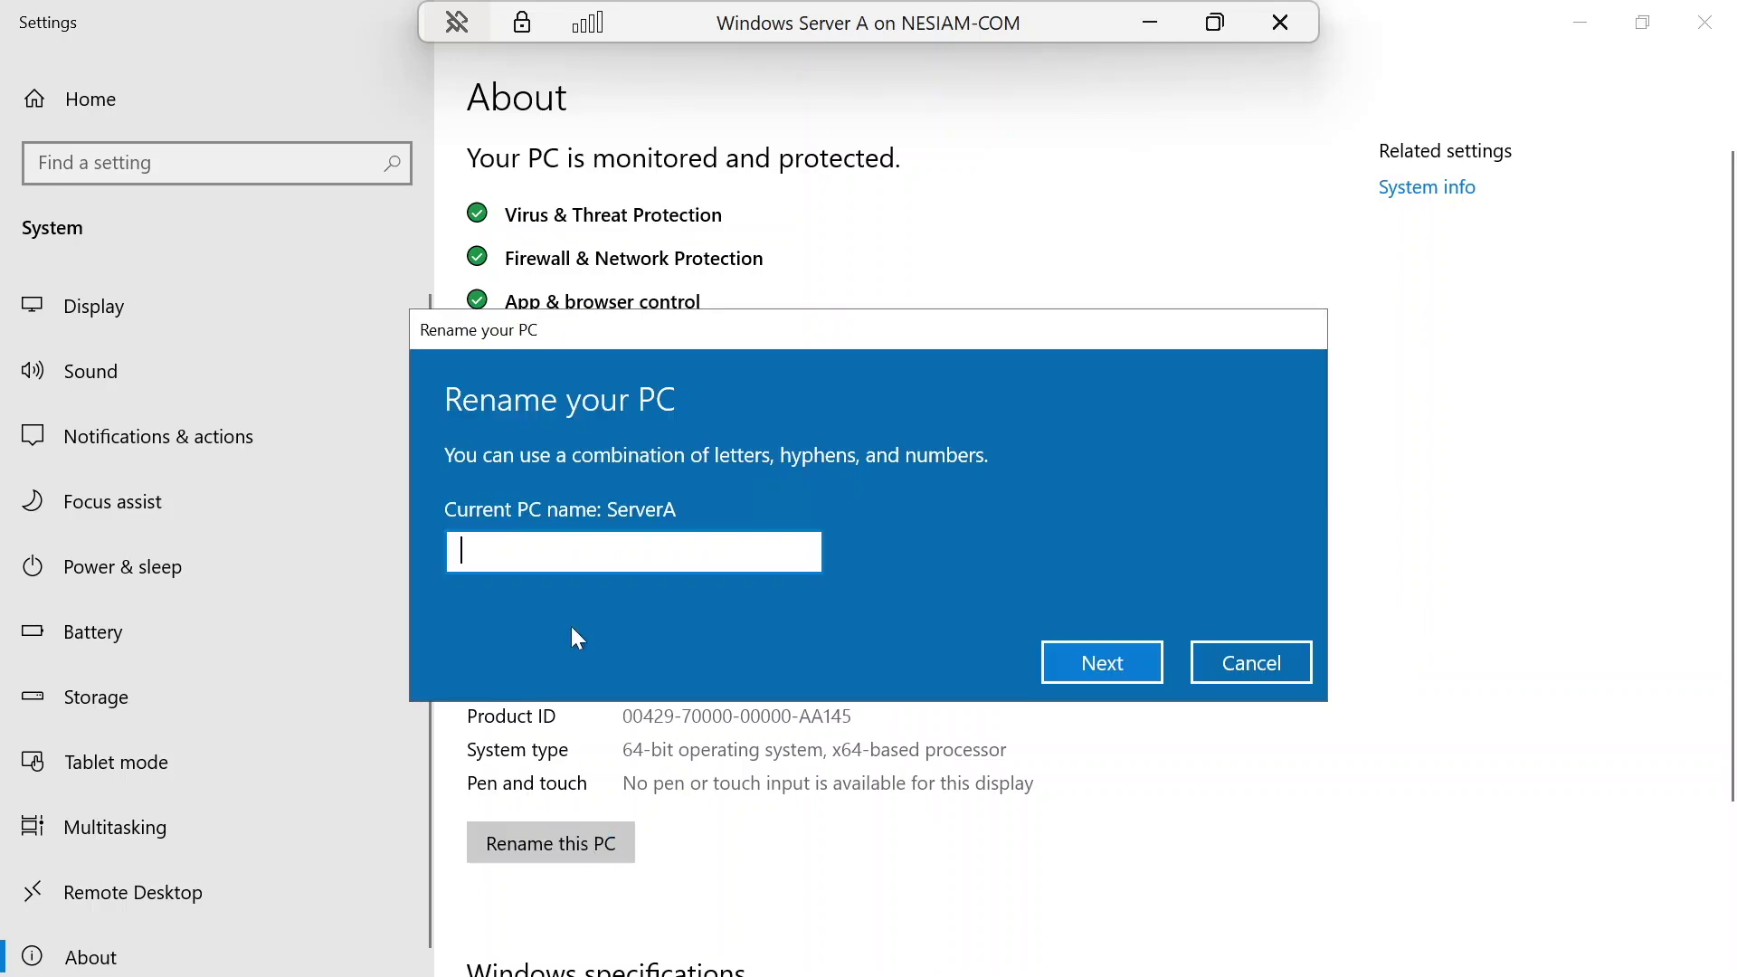
type("DC1")
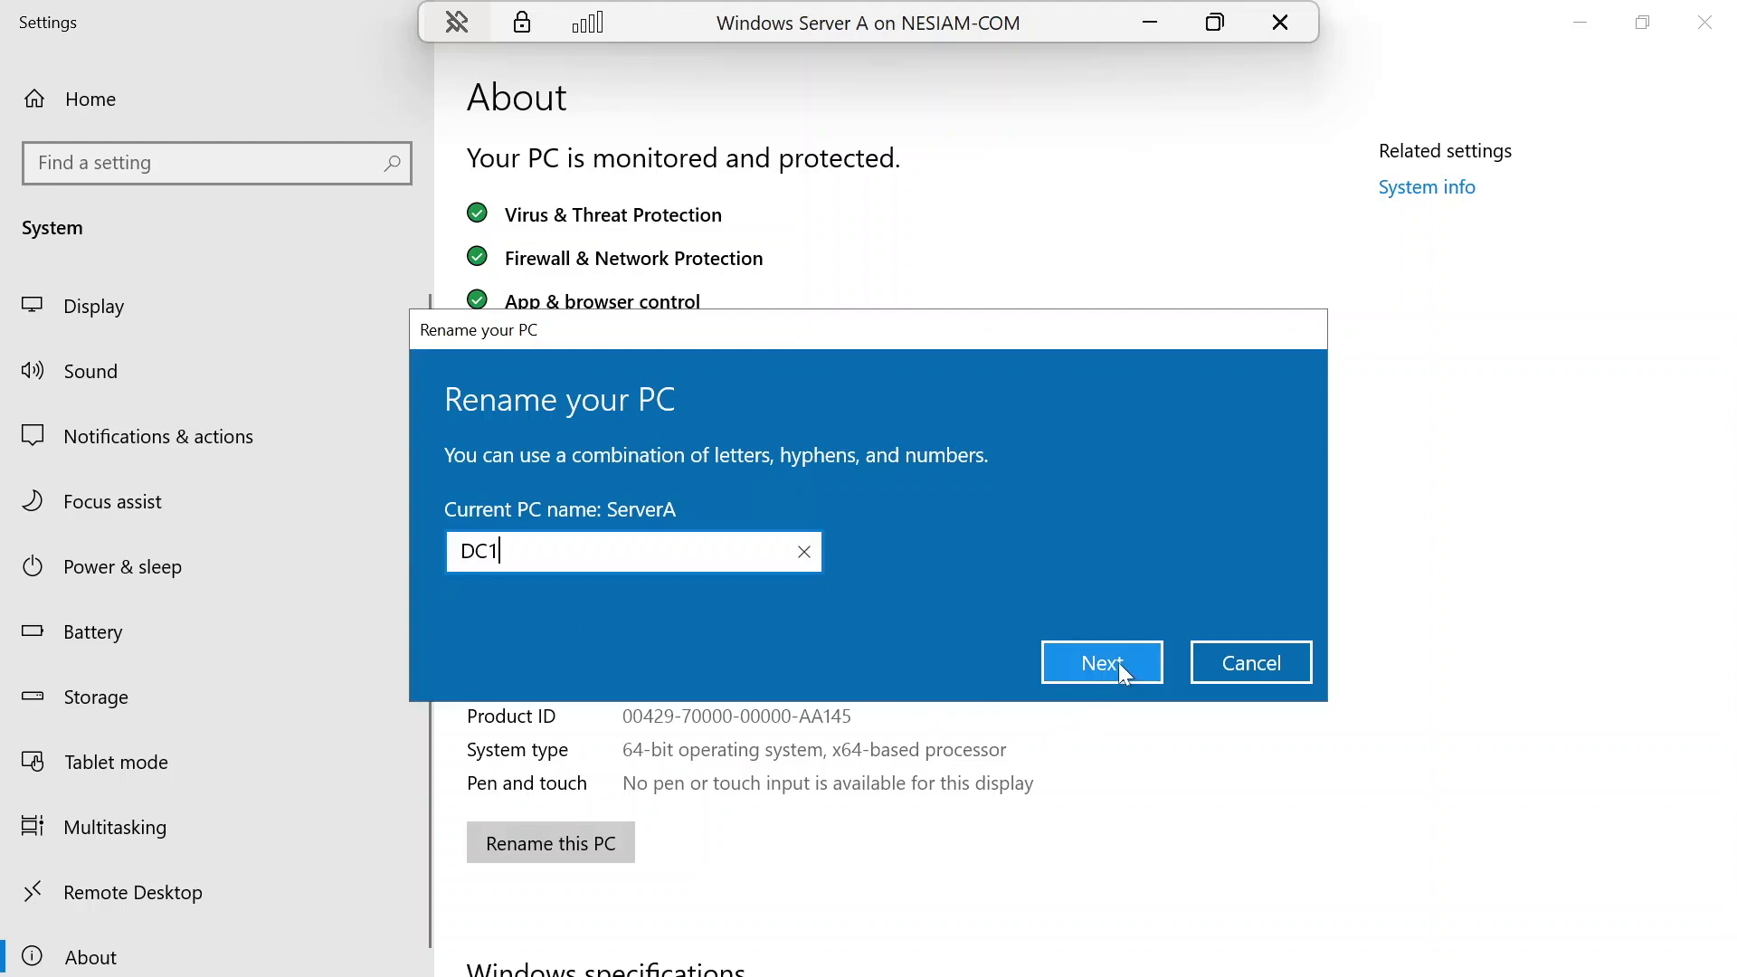
type("99")
left_click(487, 551)
type("1-")
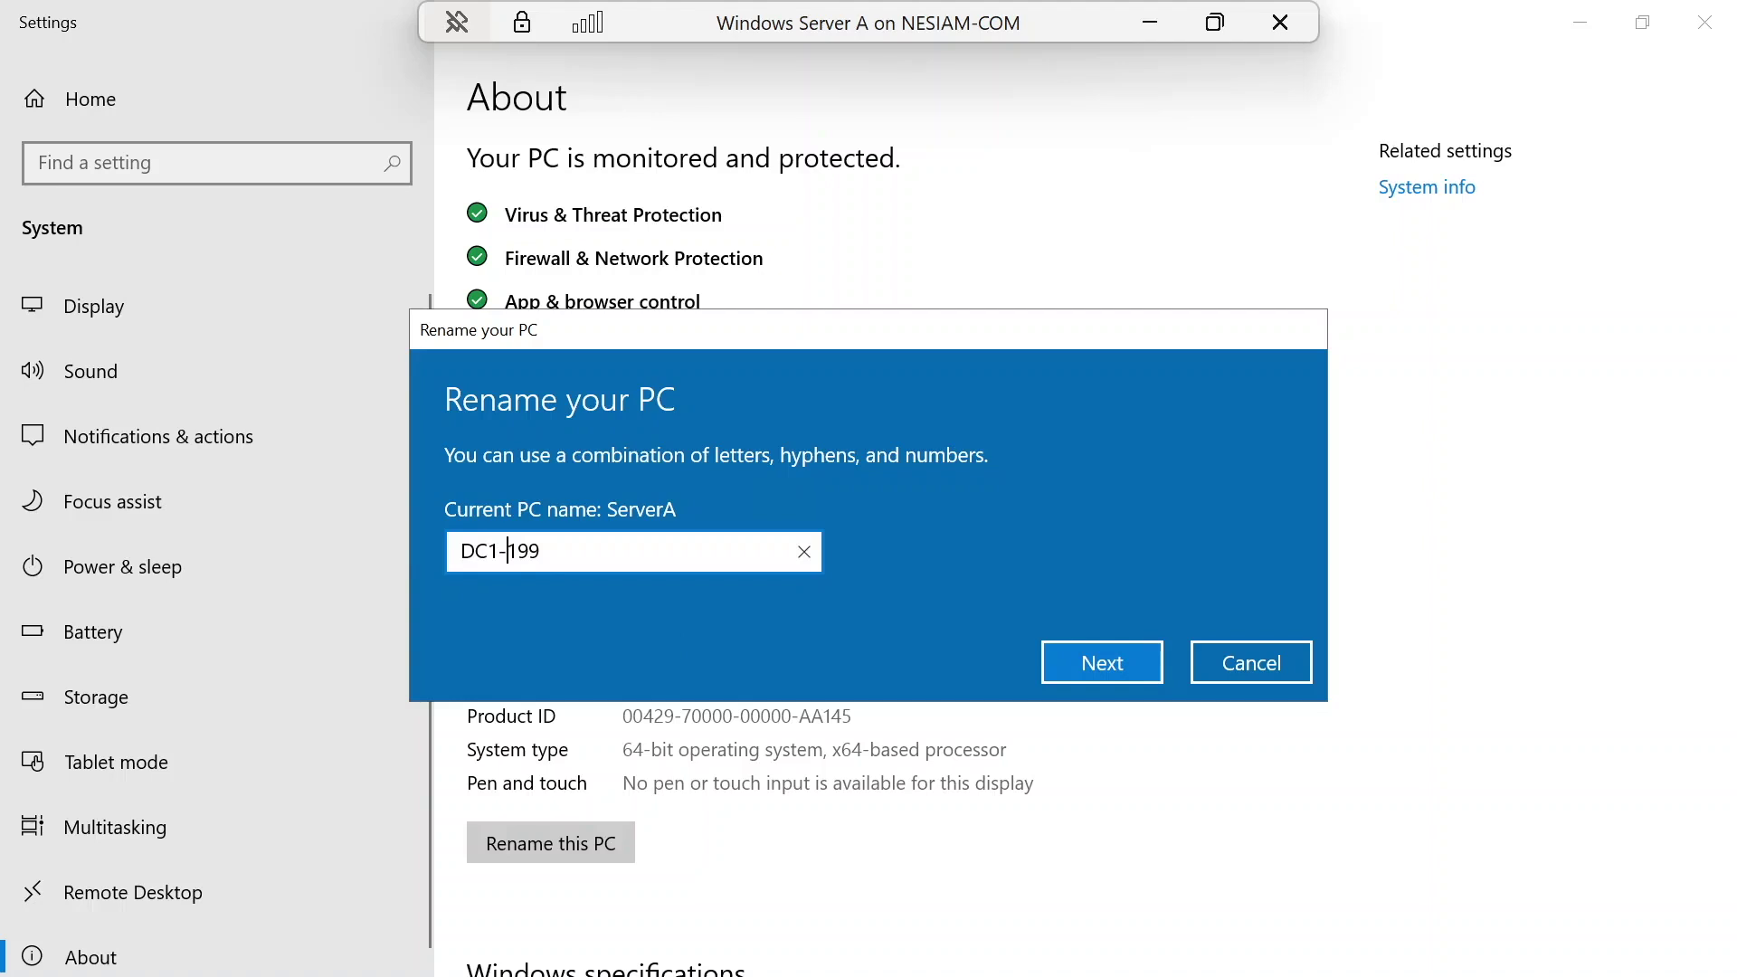
left_click(1111, 655)
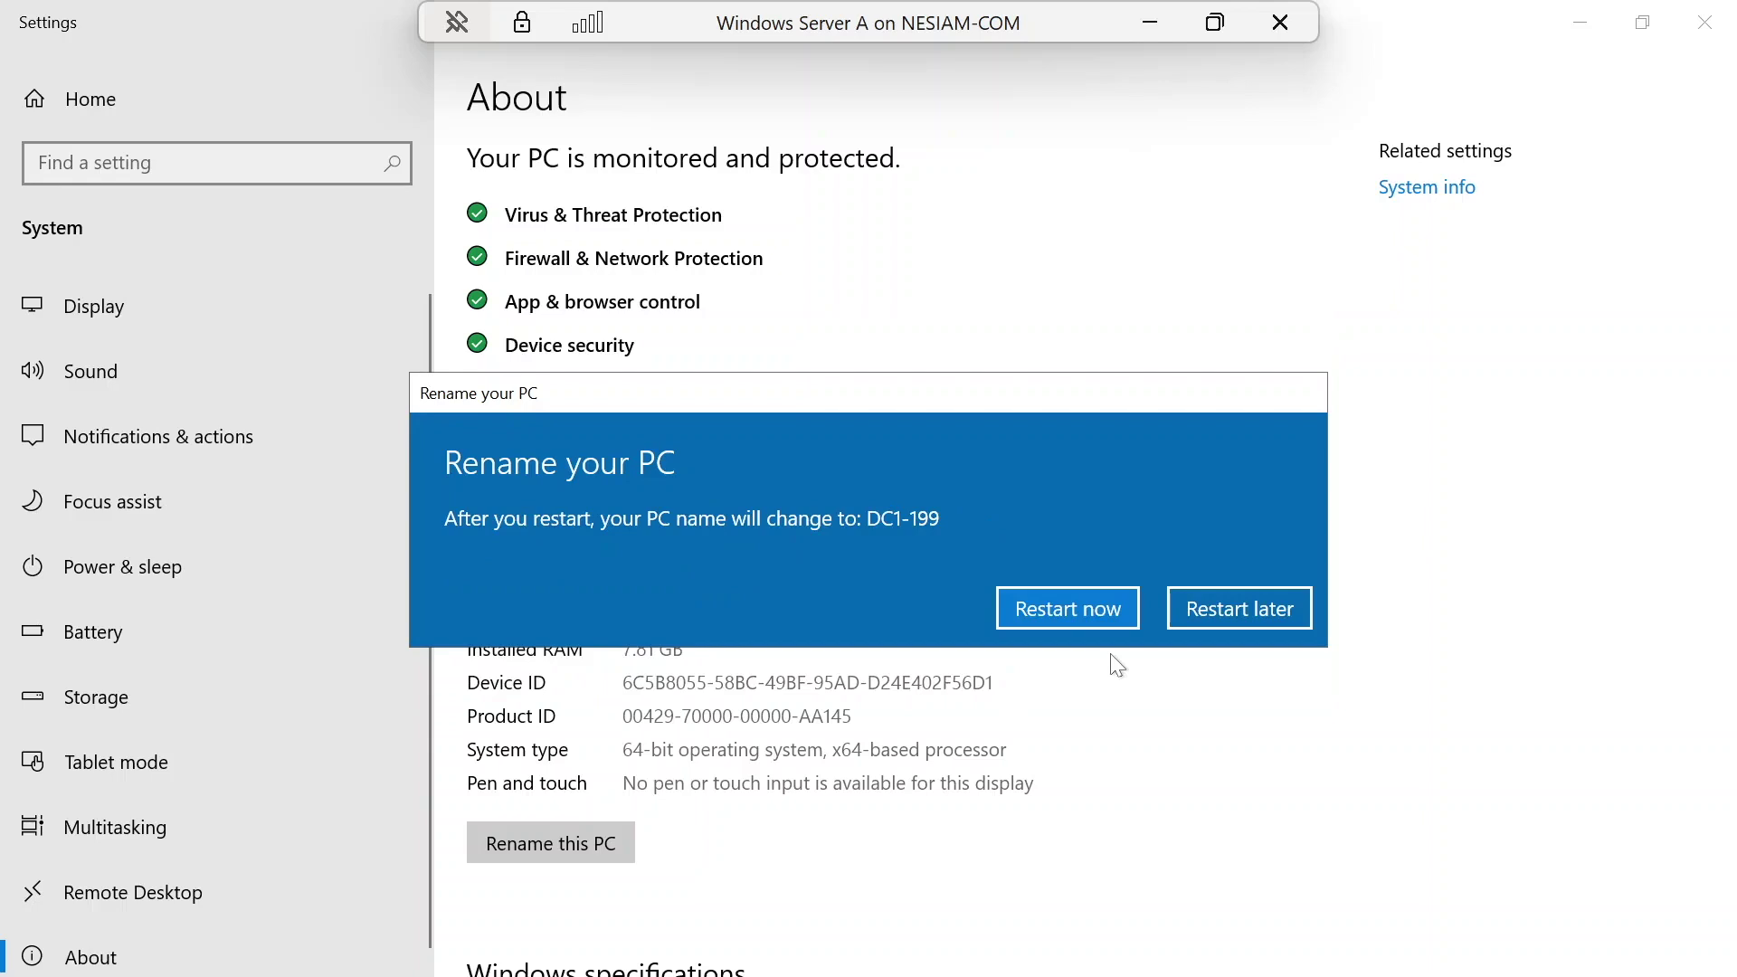
Restart the server immediately with the reason Other (Planned) and boot the Windows Server entry.
left_click(1055, 613)
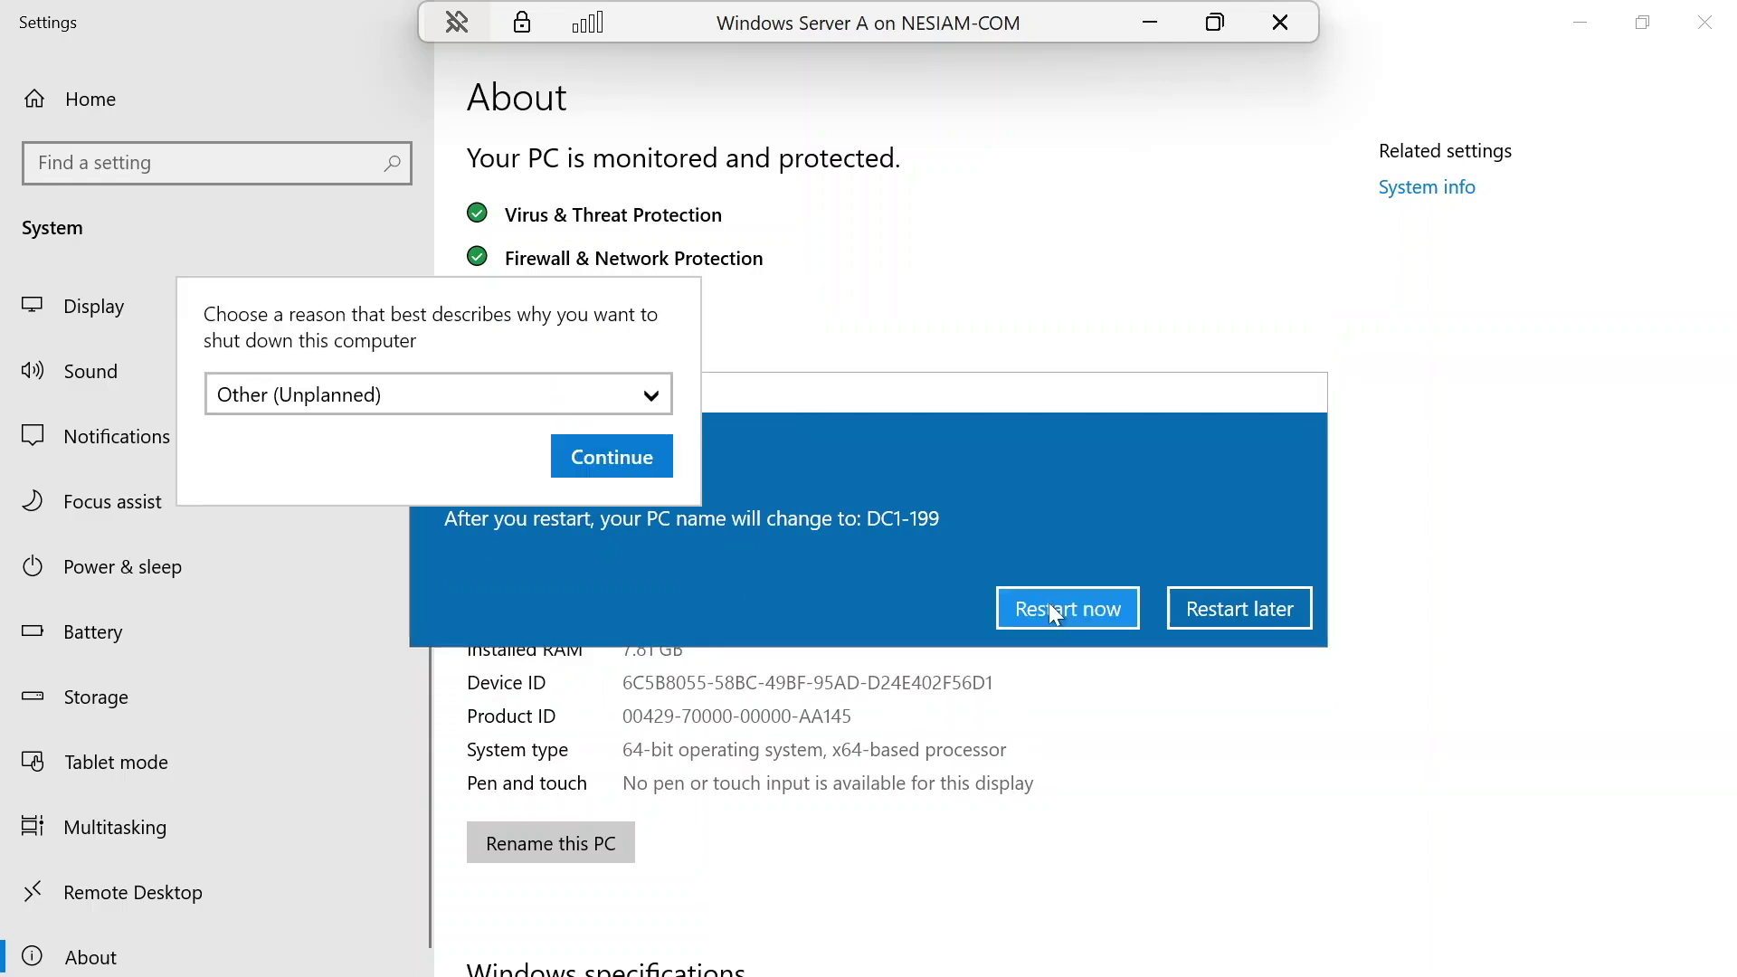
left_click(412, 398)
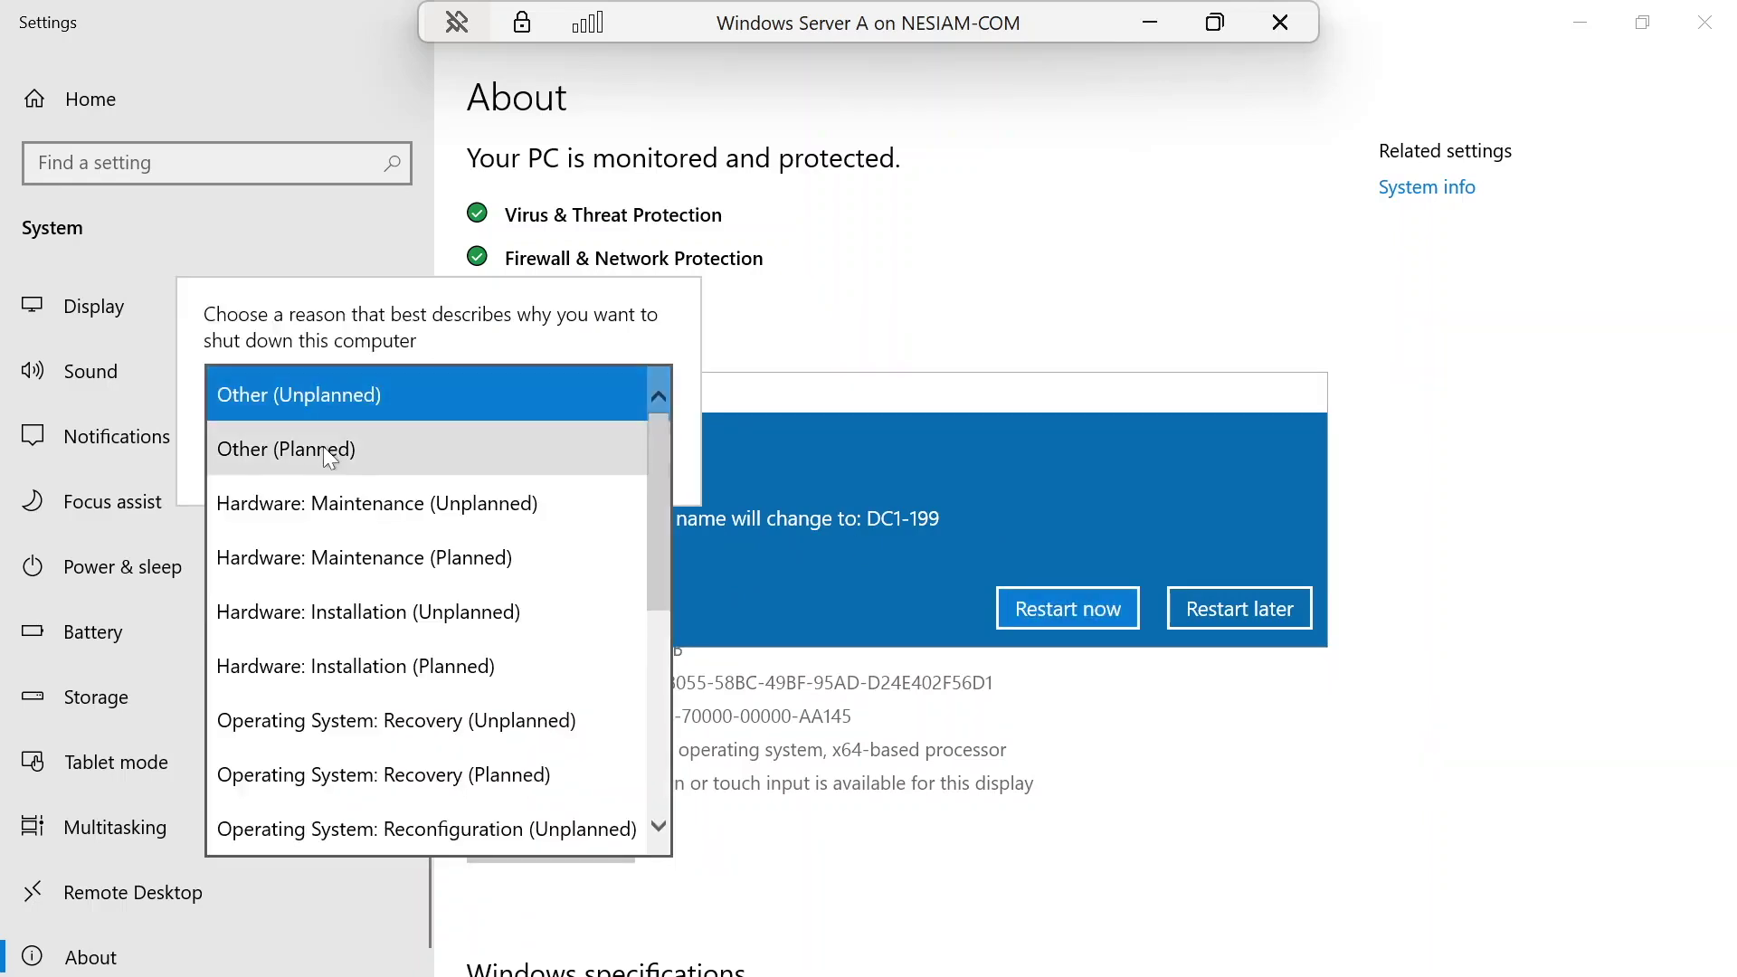
left_click(323, 447)
left_click(647, 462)
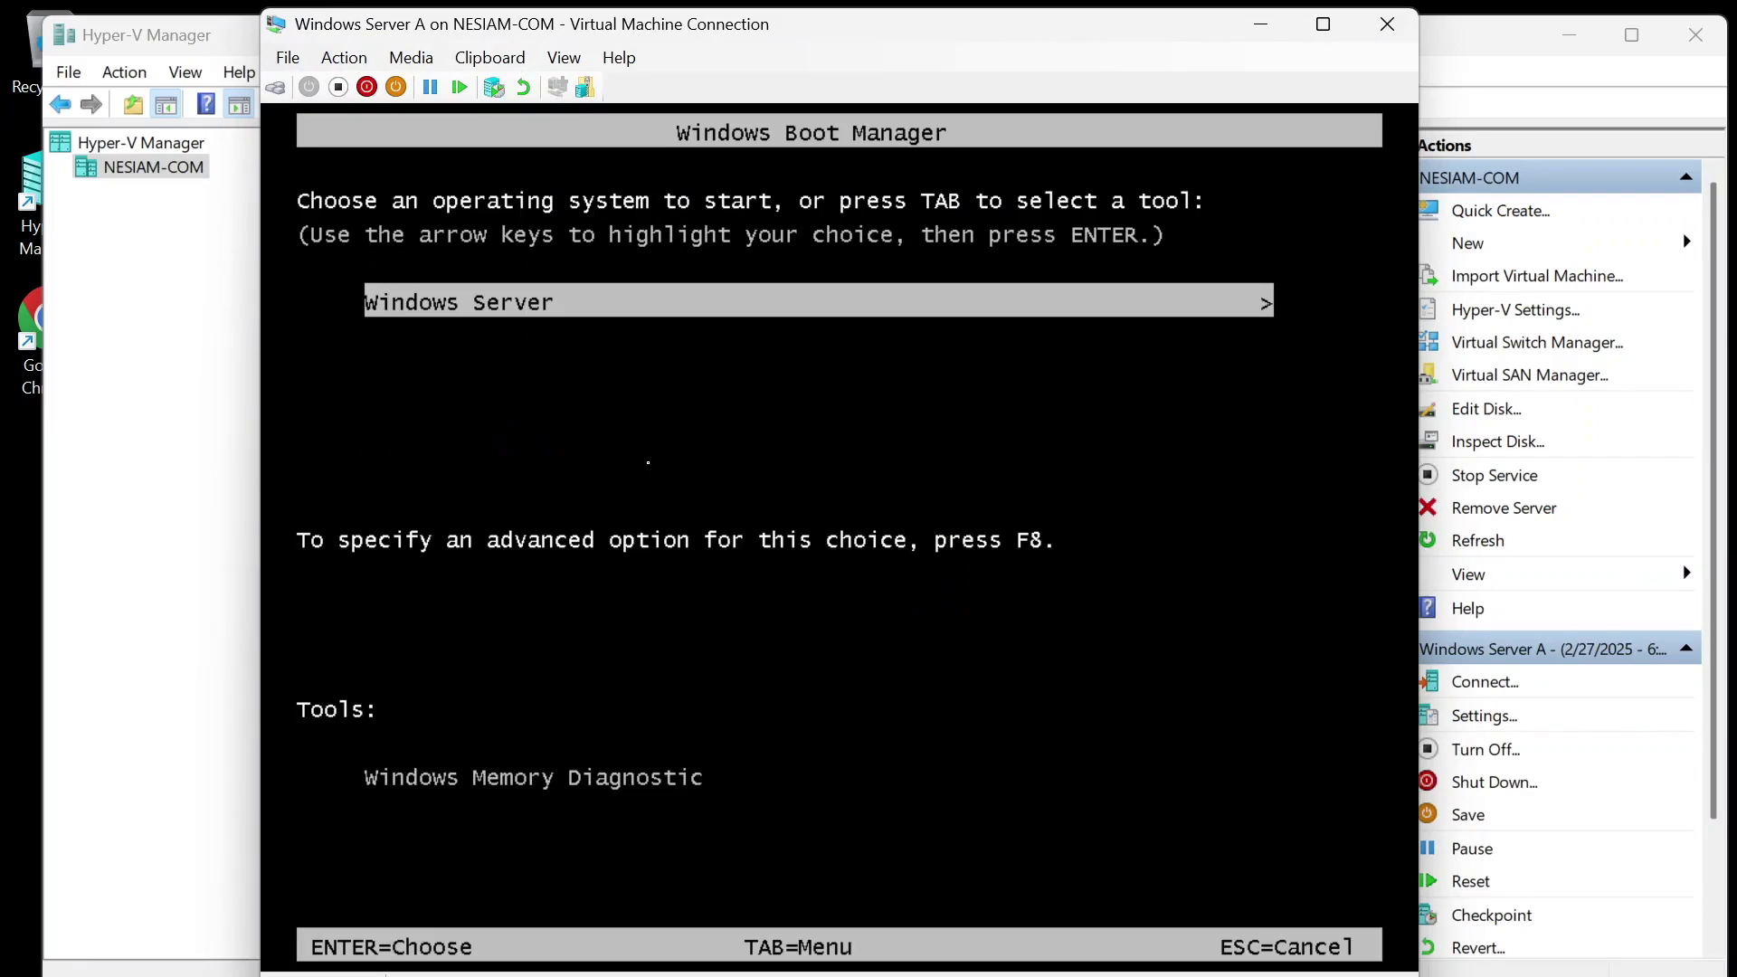
key("Return")
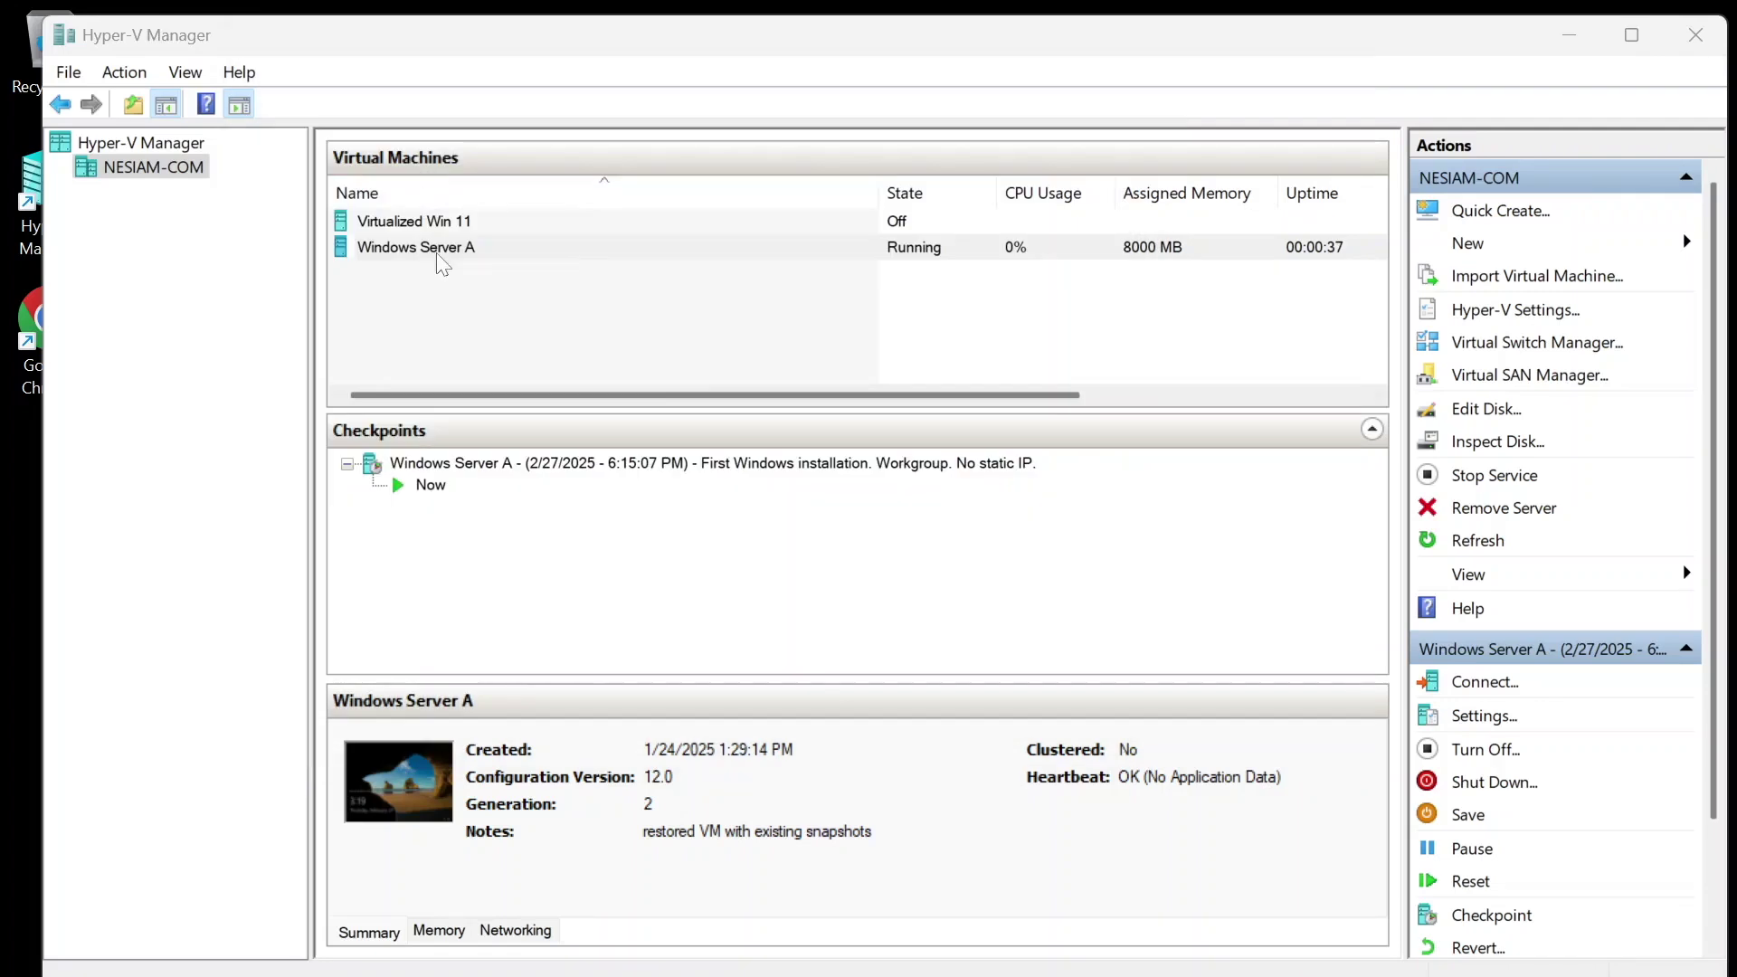
Connect to the Windows Server A virtual machine from Hyper-V Manager and sign in with the Administrator account password.
right_click(438, 250)
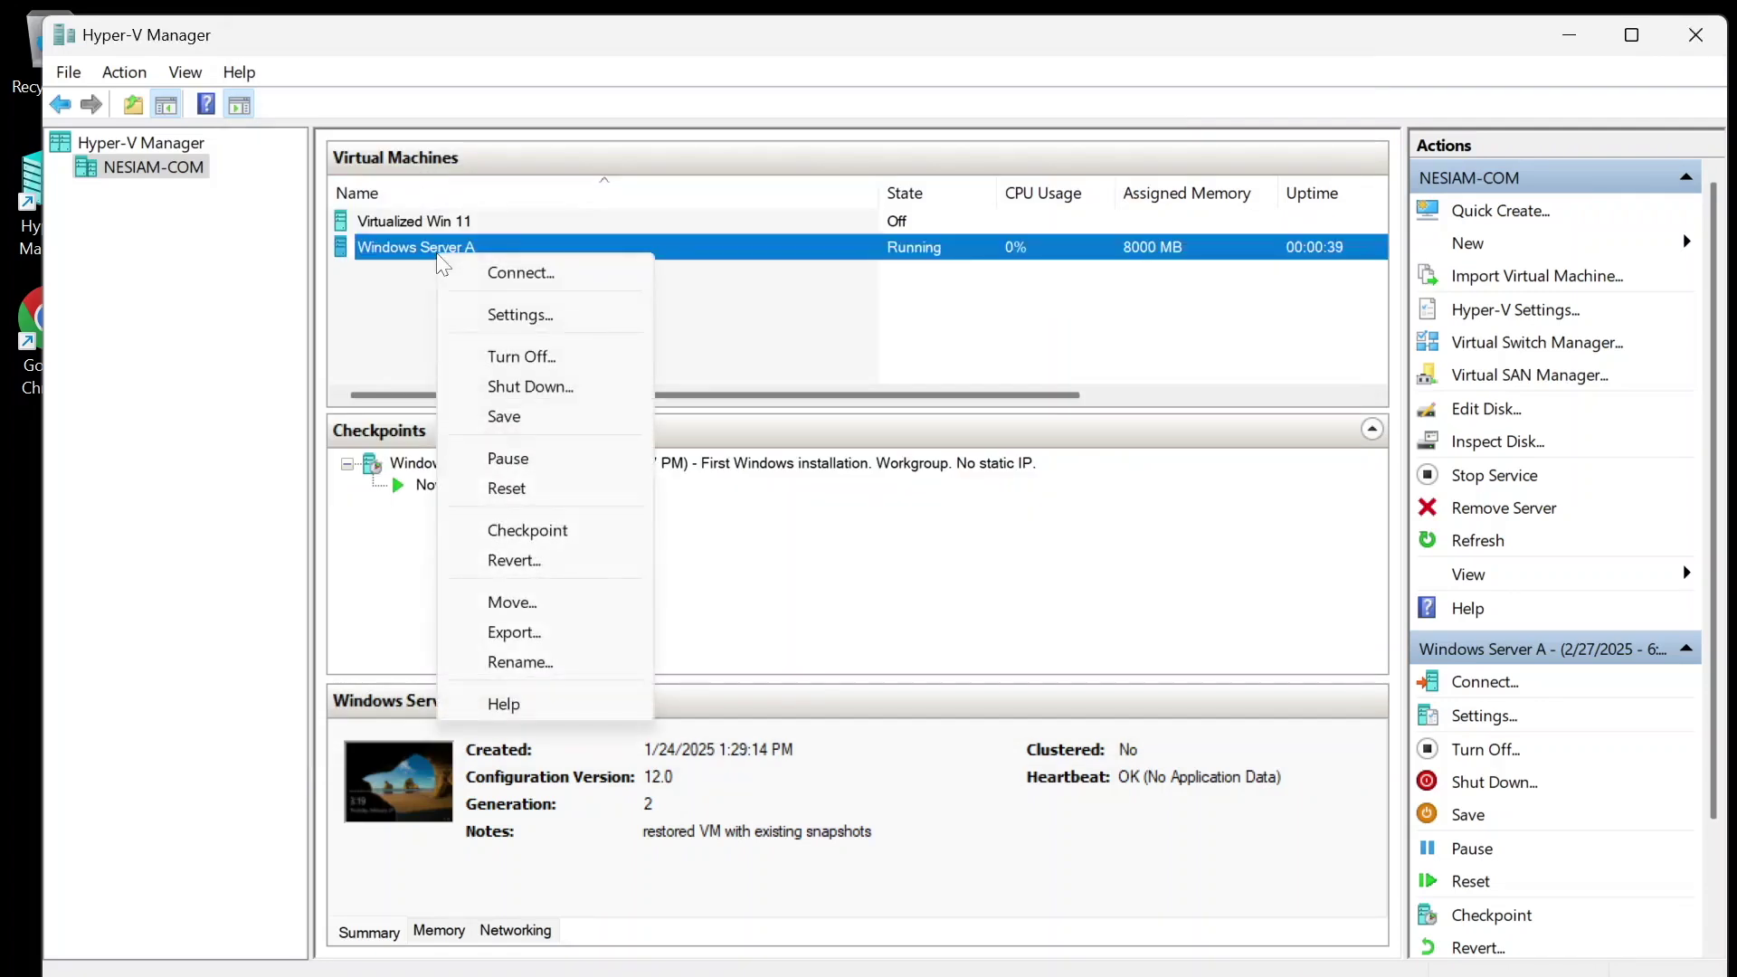
left_click(507, 273)
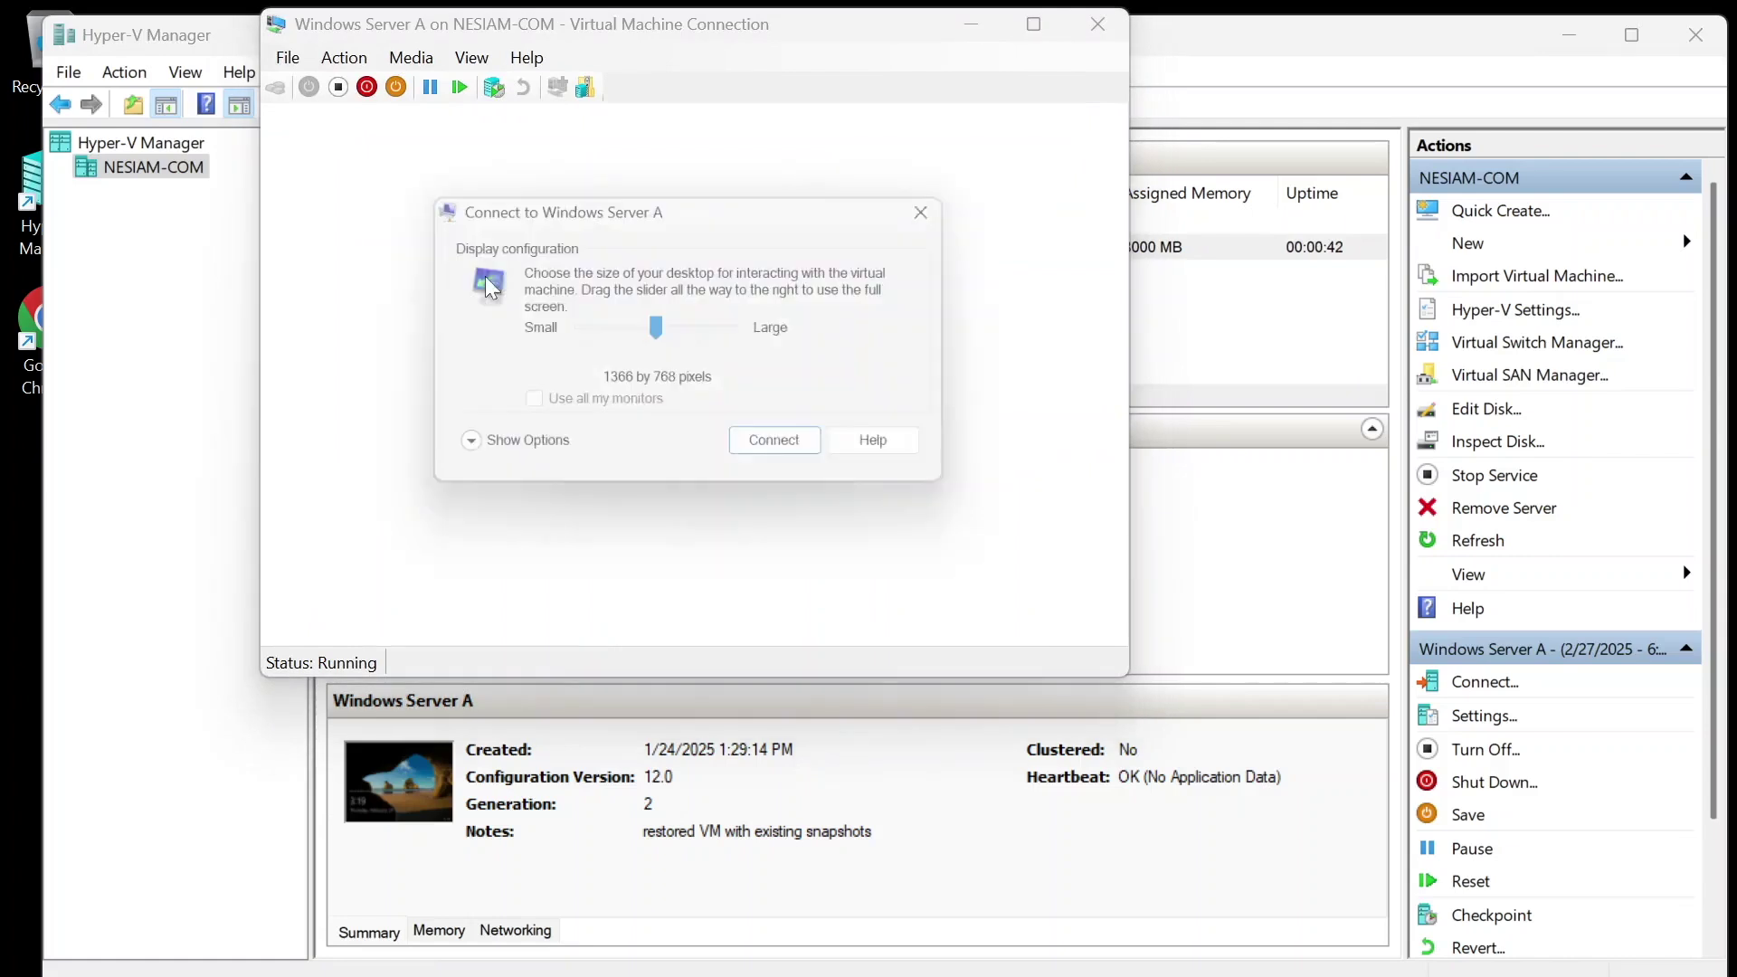
left_click(788, 451)
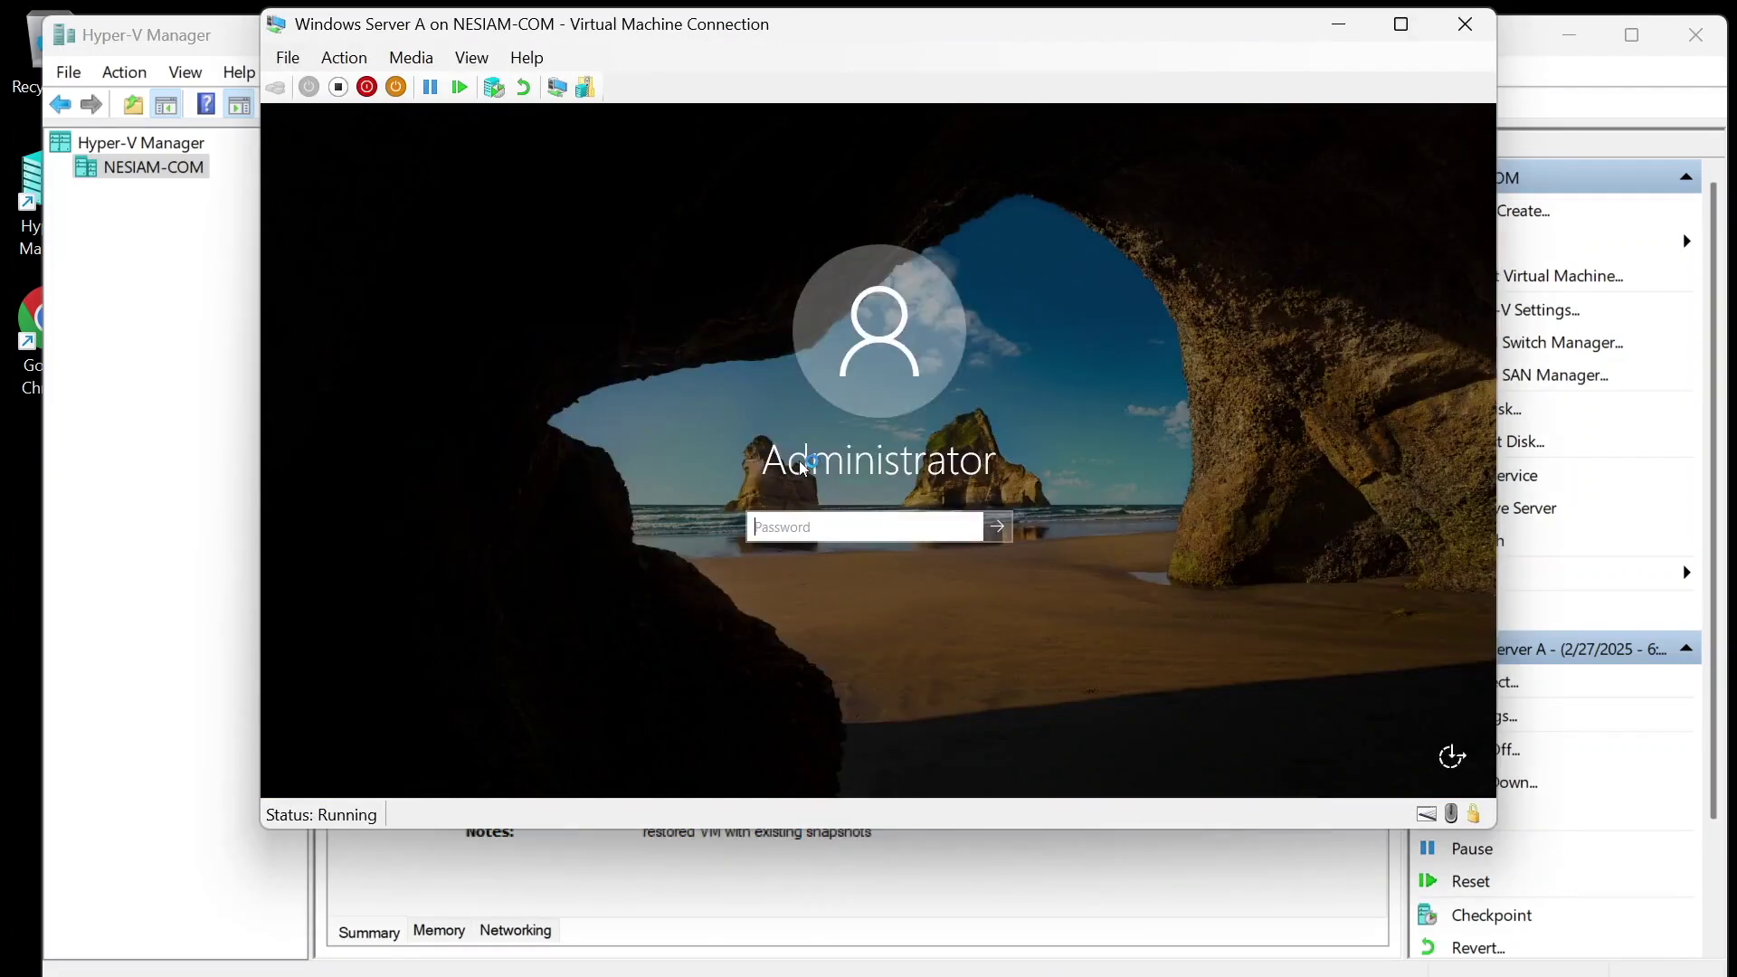
type("************")
key("Return")
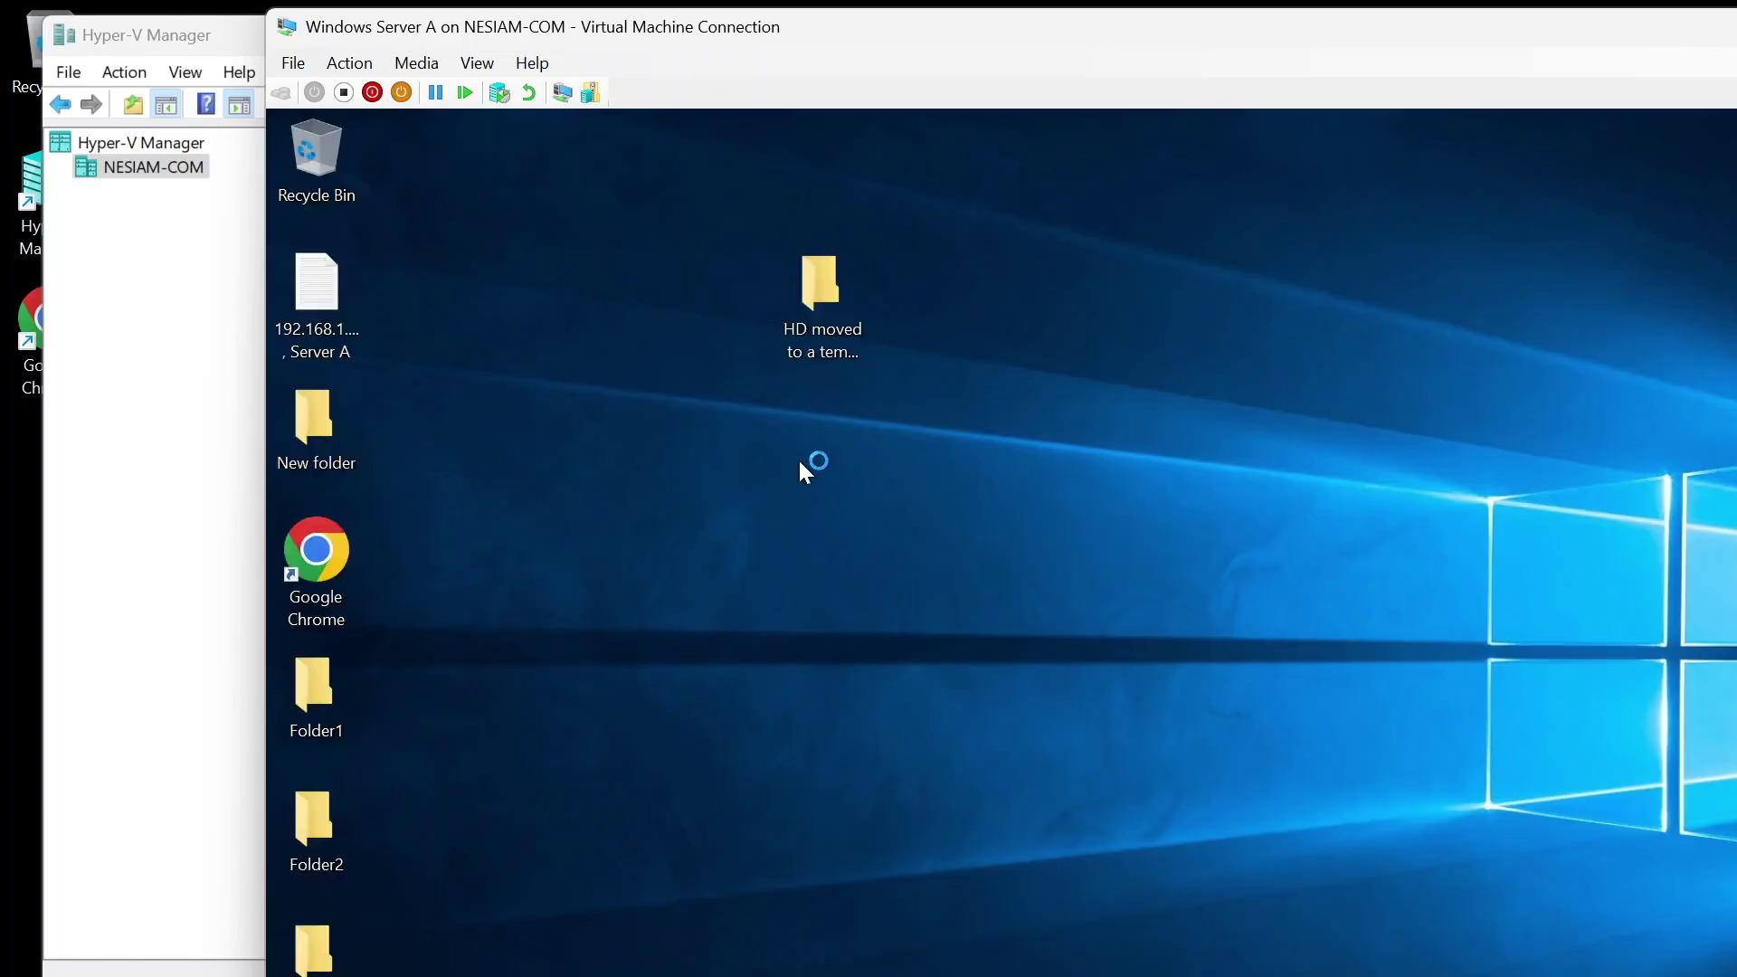
Dismiss the Windows Admin Center message in Server Manager and start the Add Roles and Features Wizard.
left_click_drag(446, 37, 257, 29)
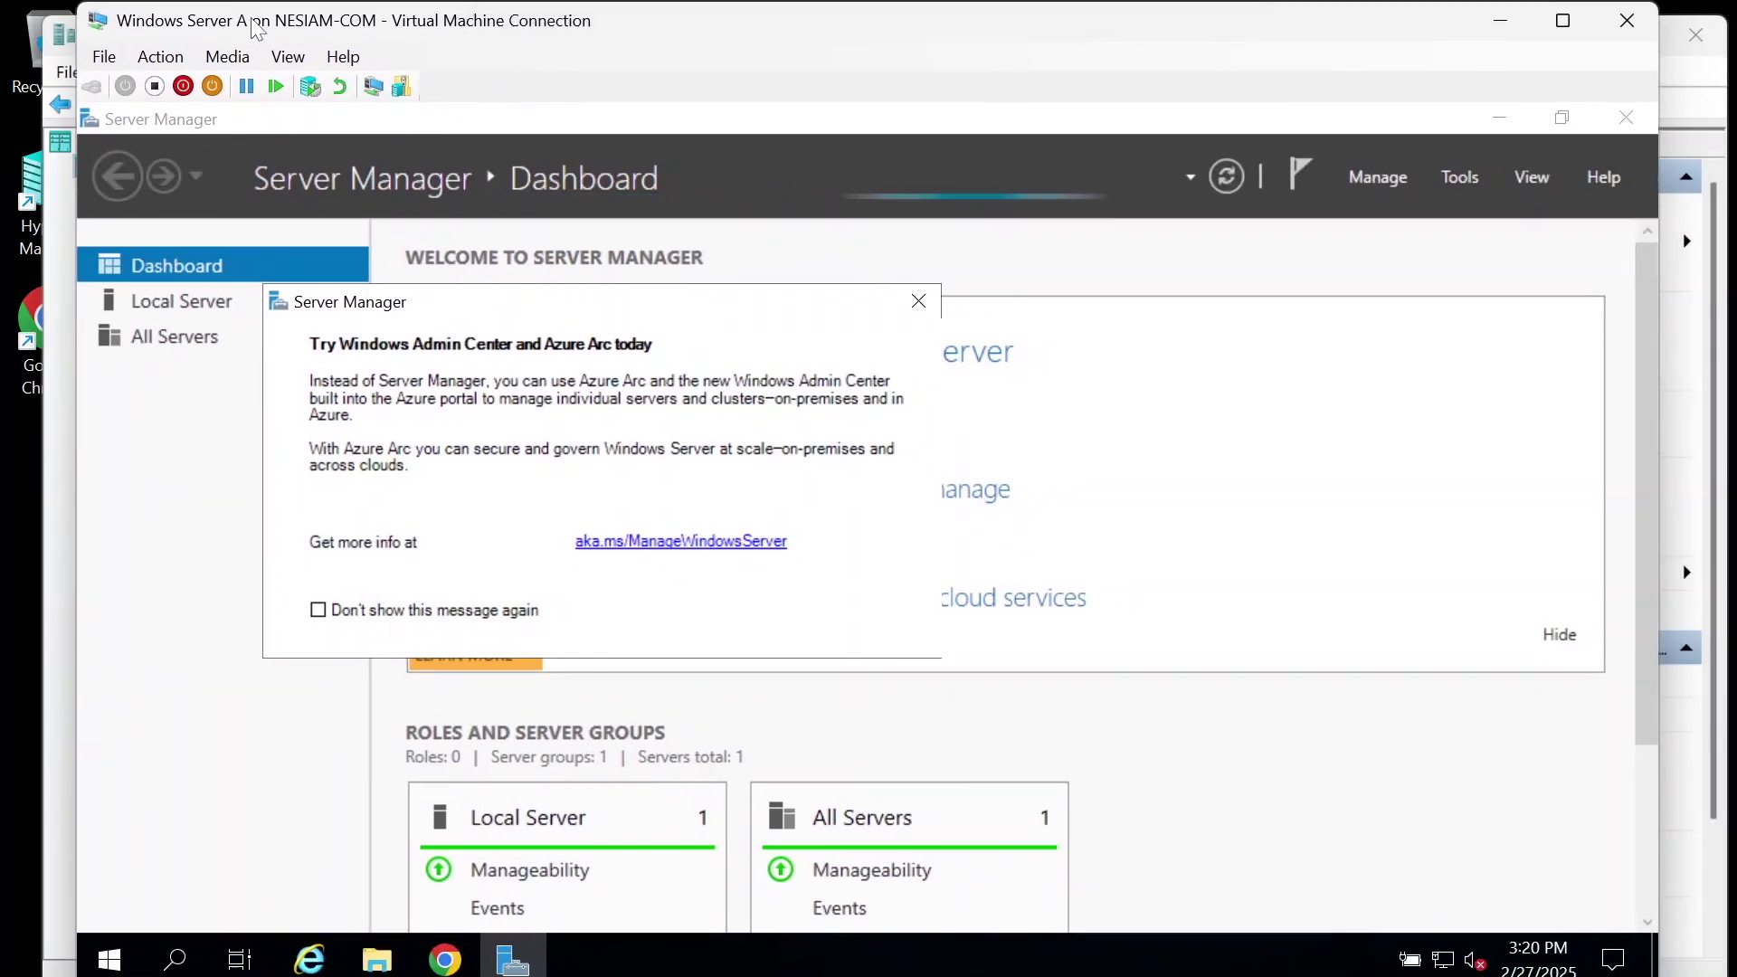
left_click(919, 312)
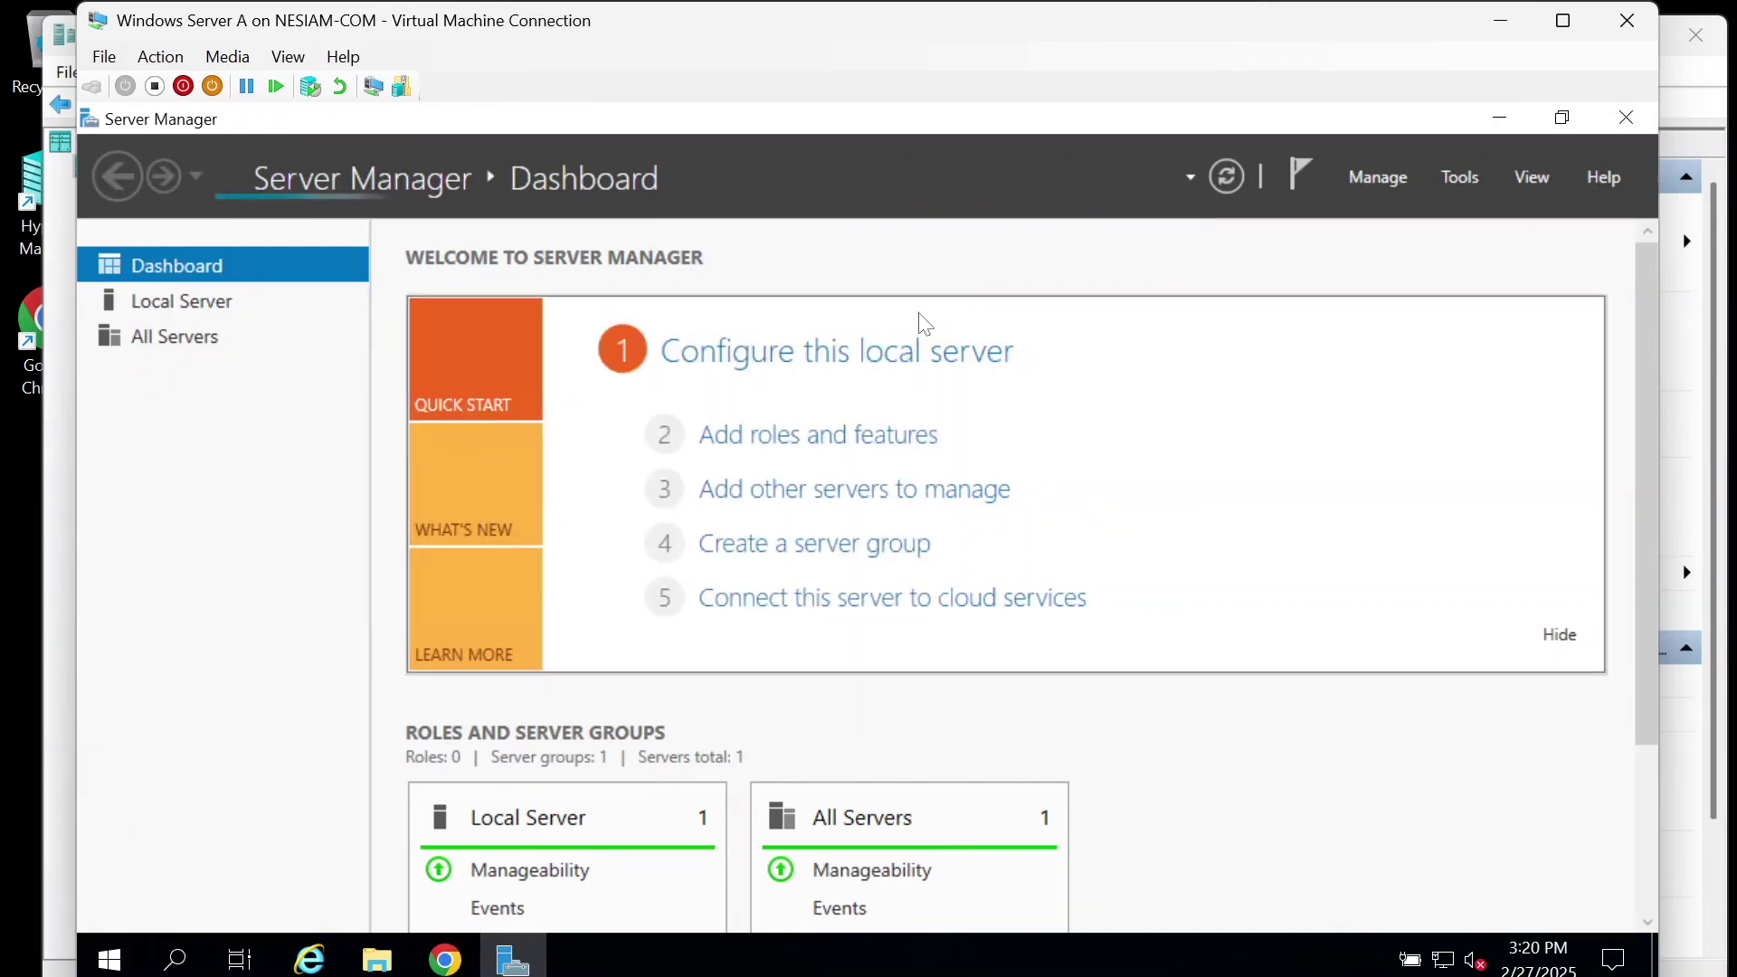
left_click(1386, 181)
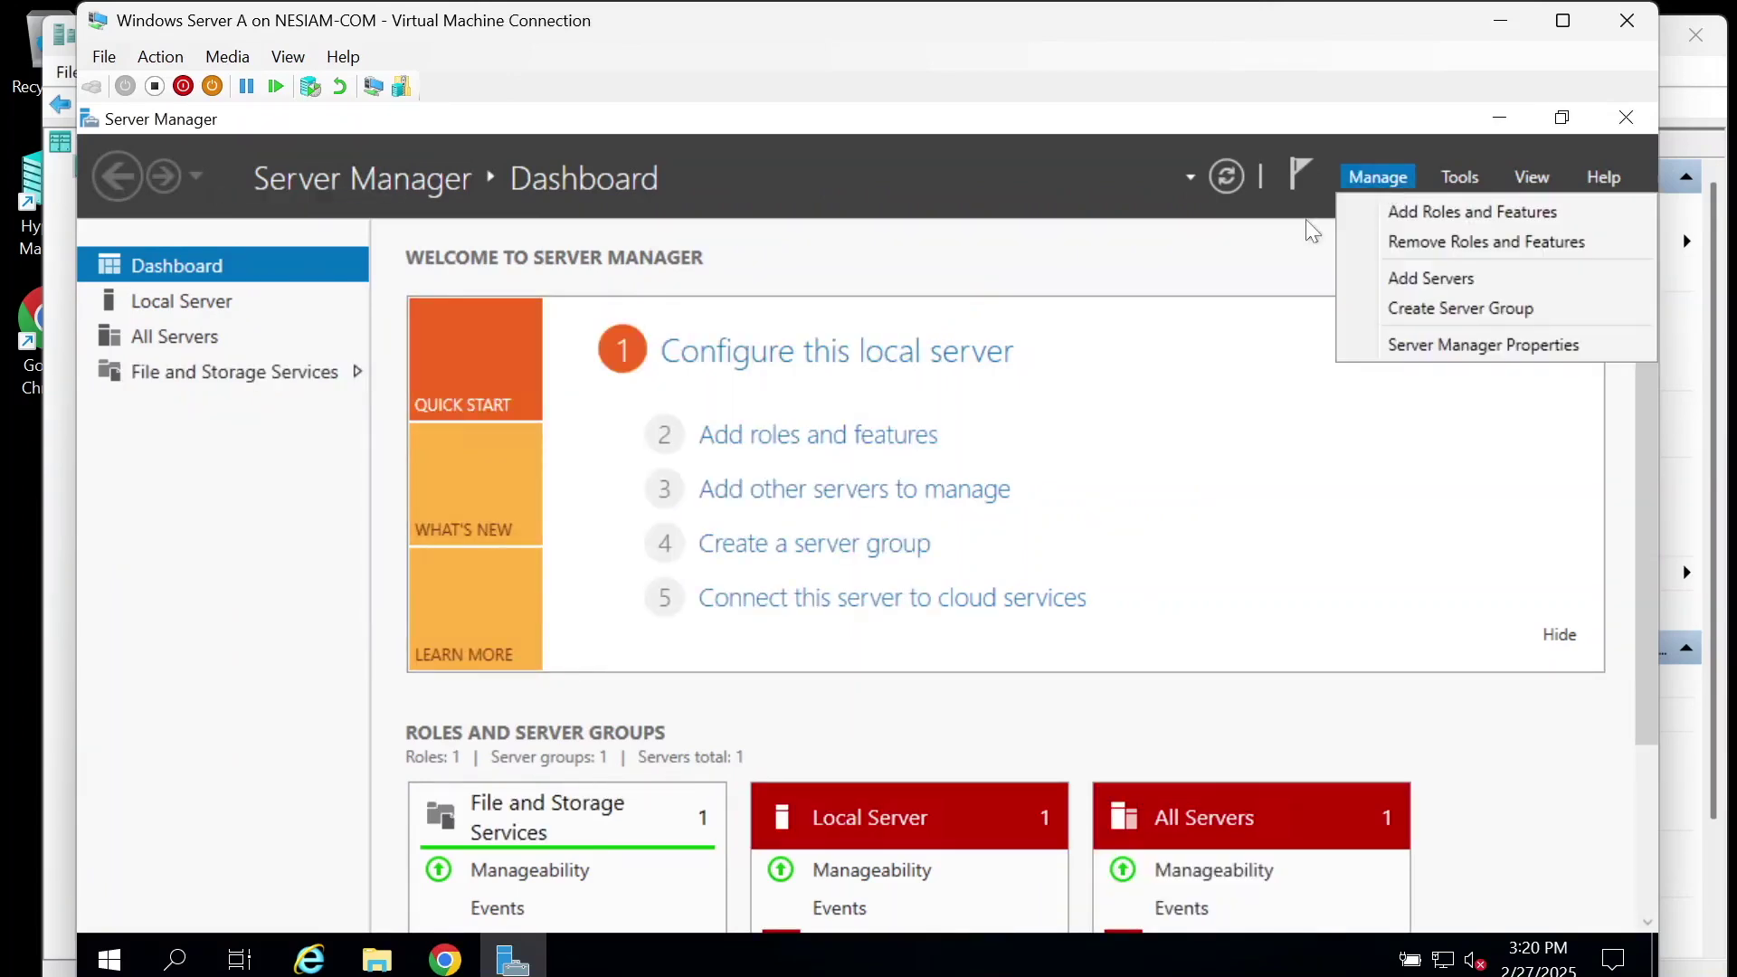
key("Escape")
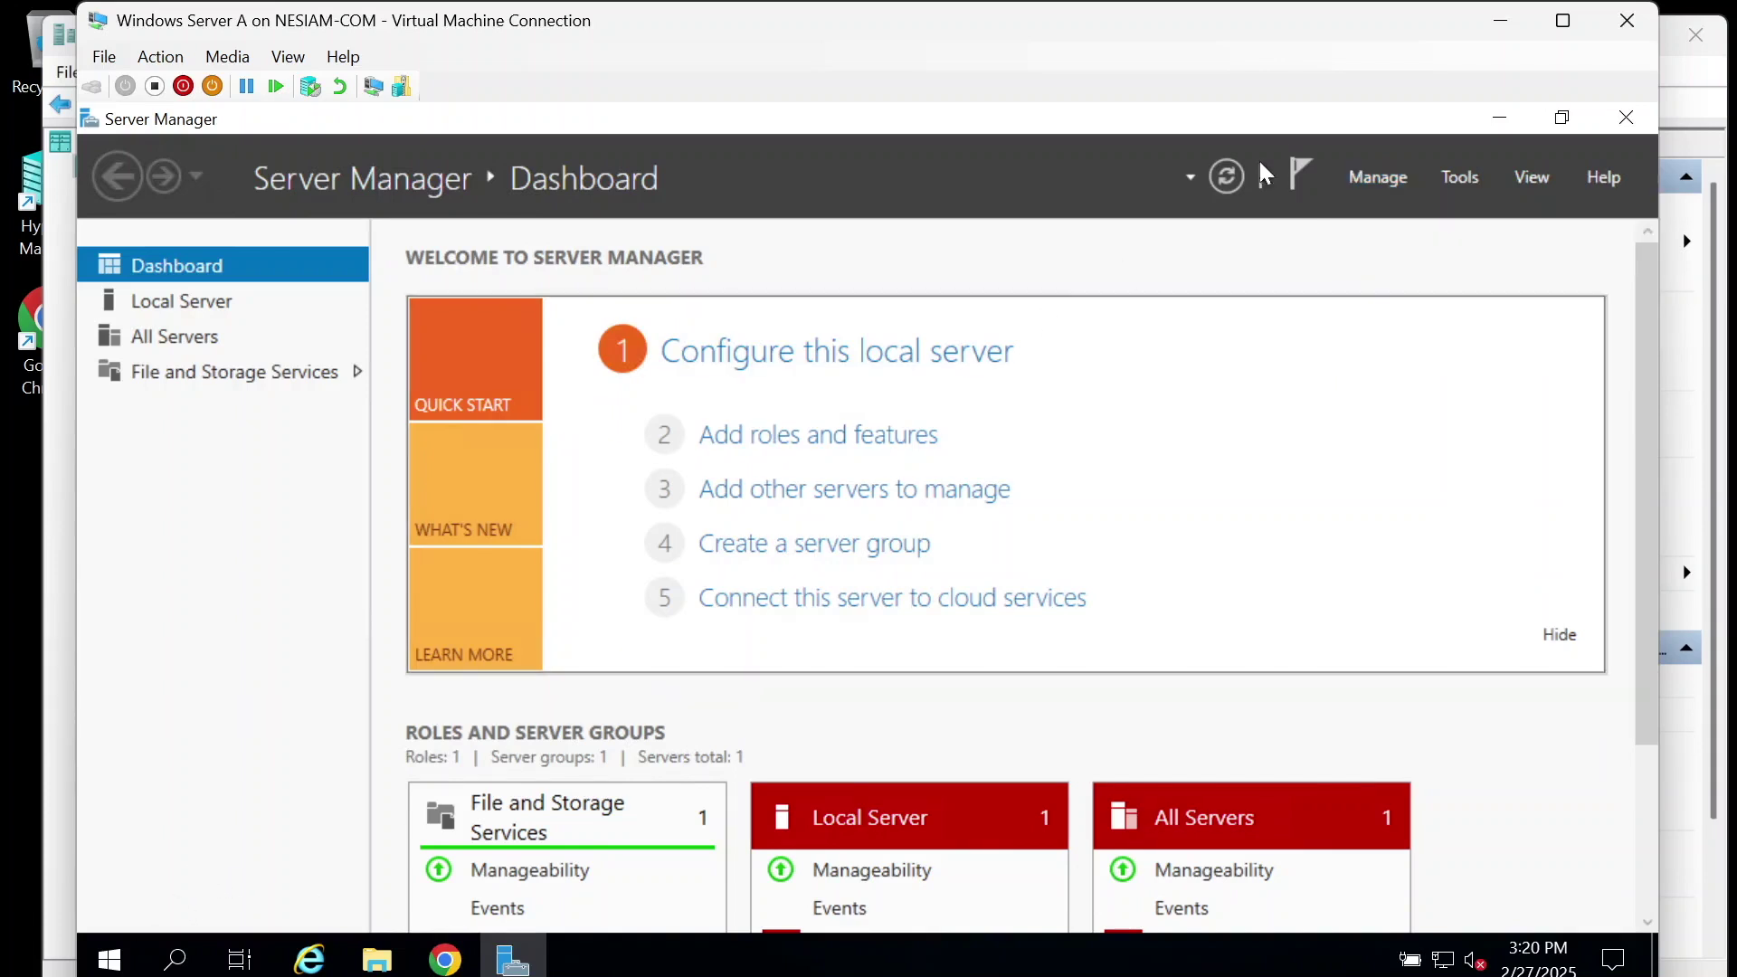
left_click(1397, 184)
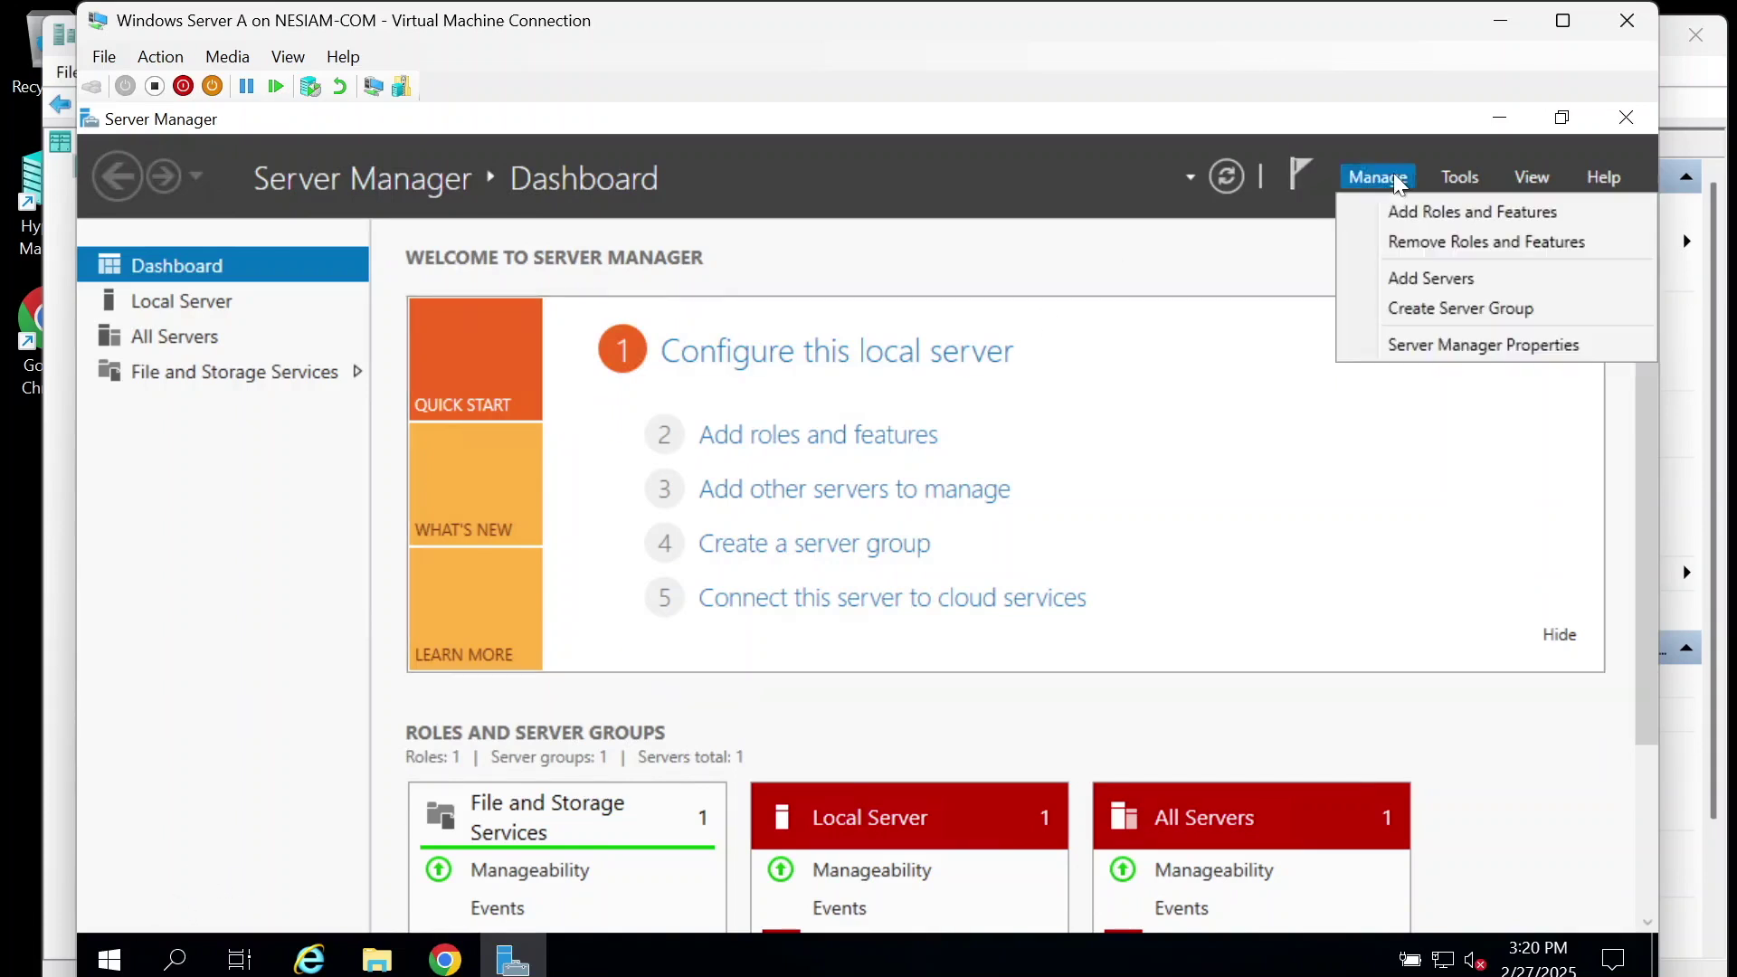
left_click(1442, 215)
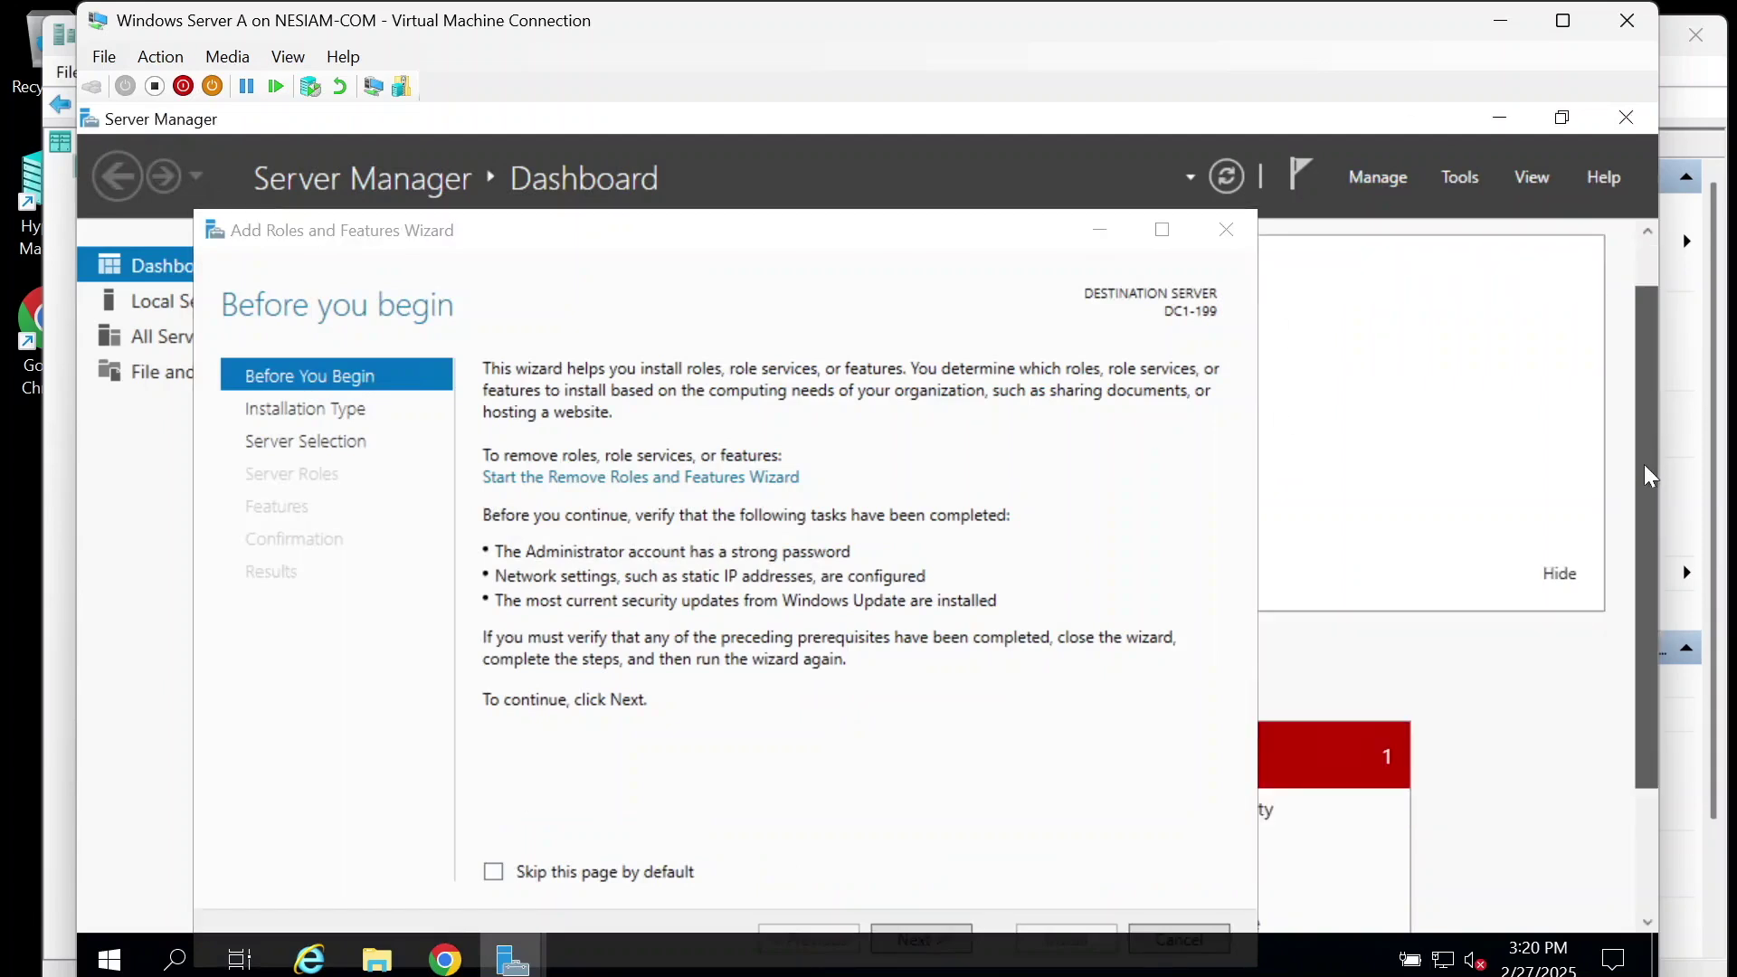
Maximize the virtual machine window and choose a role-based or feature-based installation on server DC1-199 from the server pool.
left_click(1562, 20)
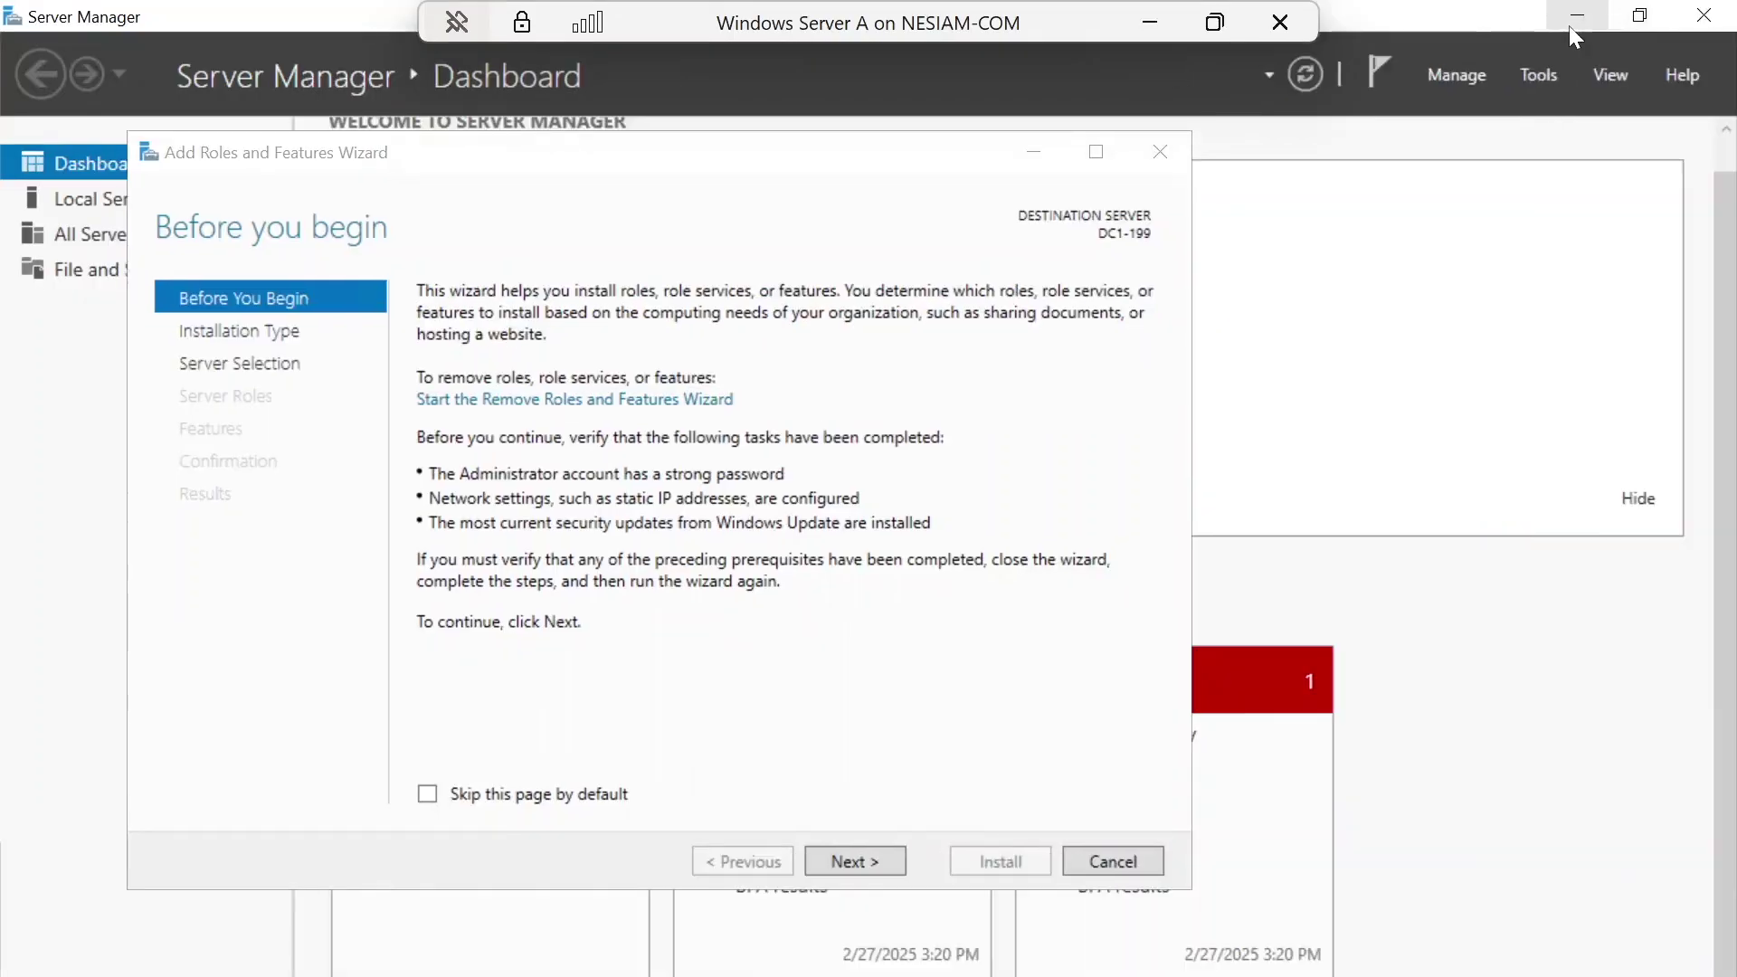
left_click(869, 859)
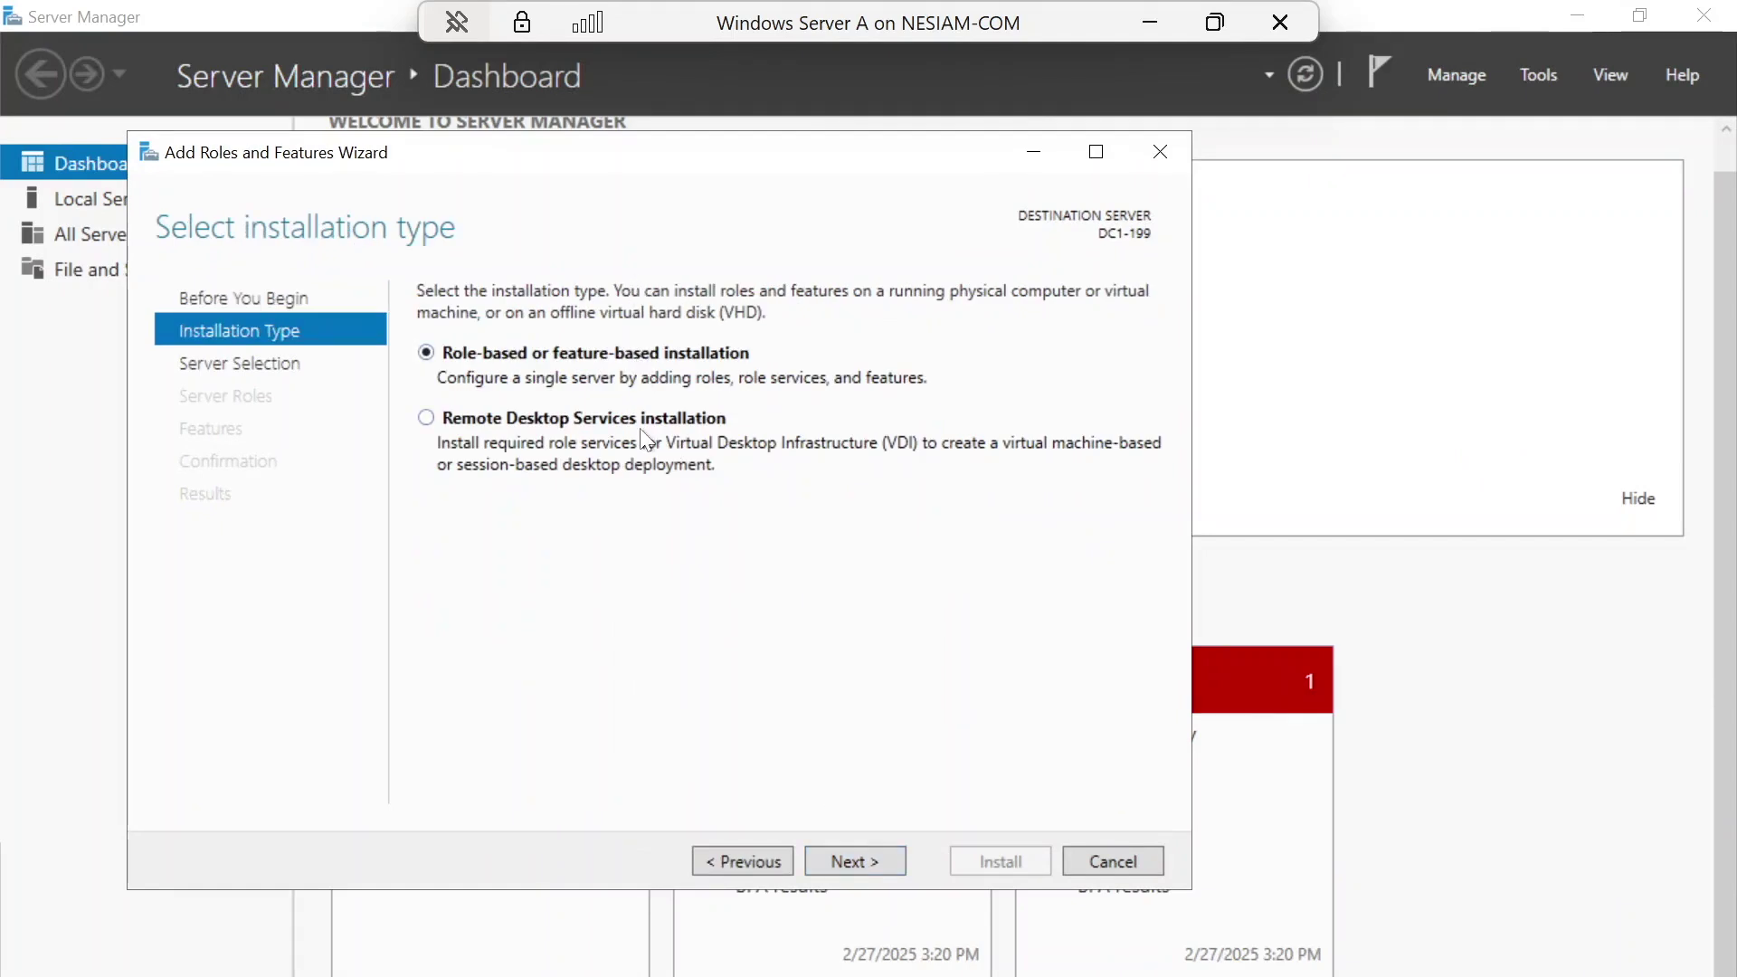
left_click(854, 866)
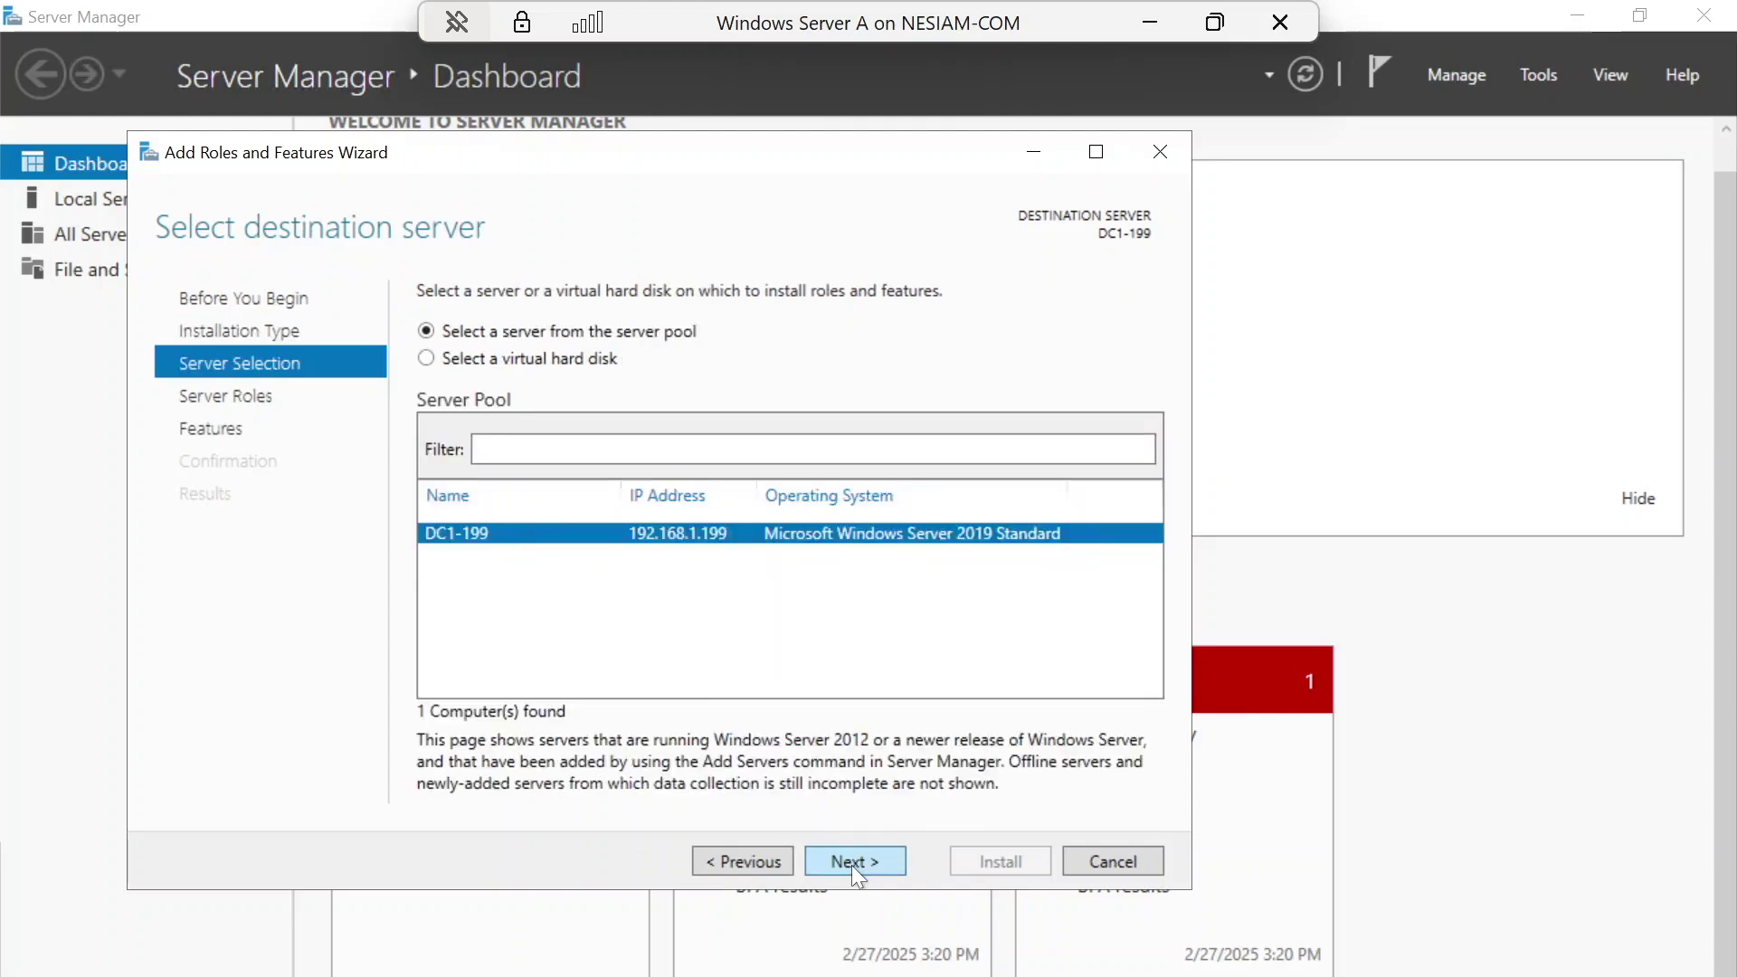
left_click(851, 865)
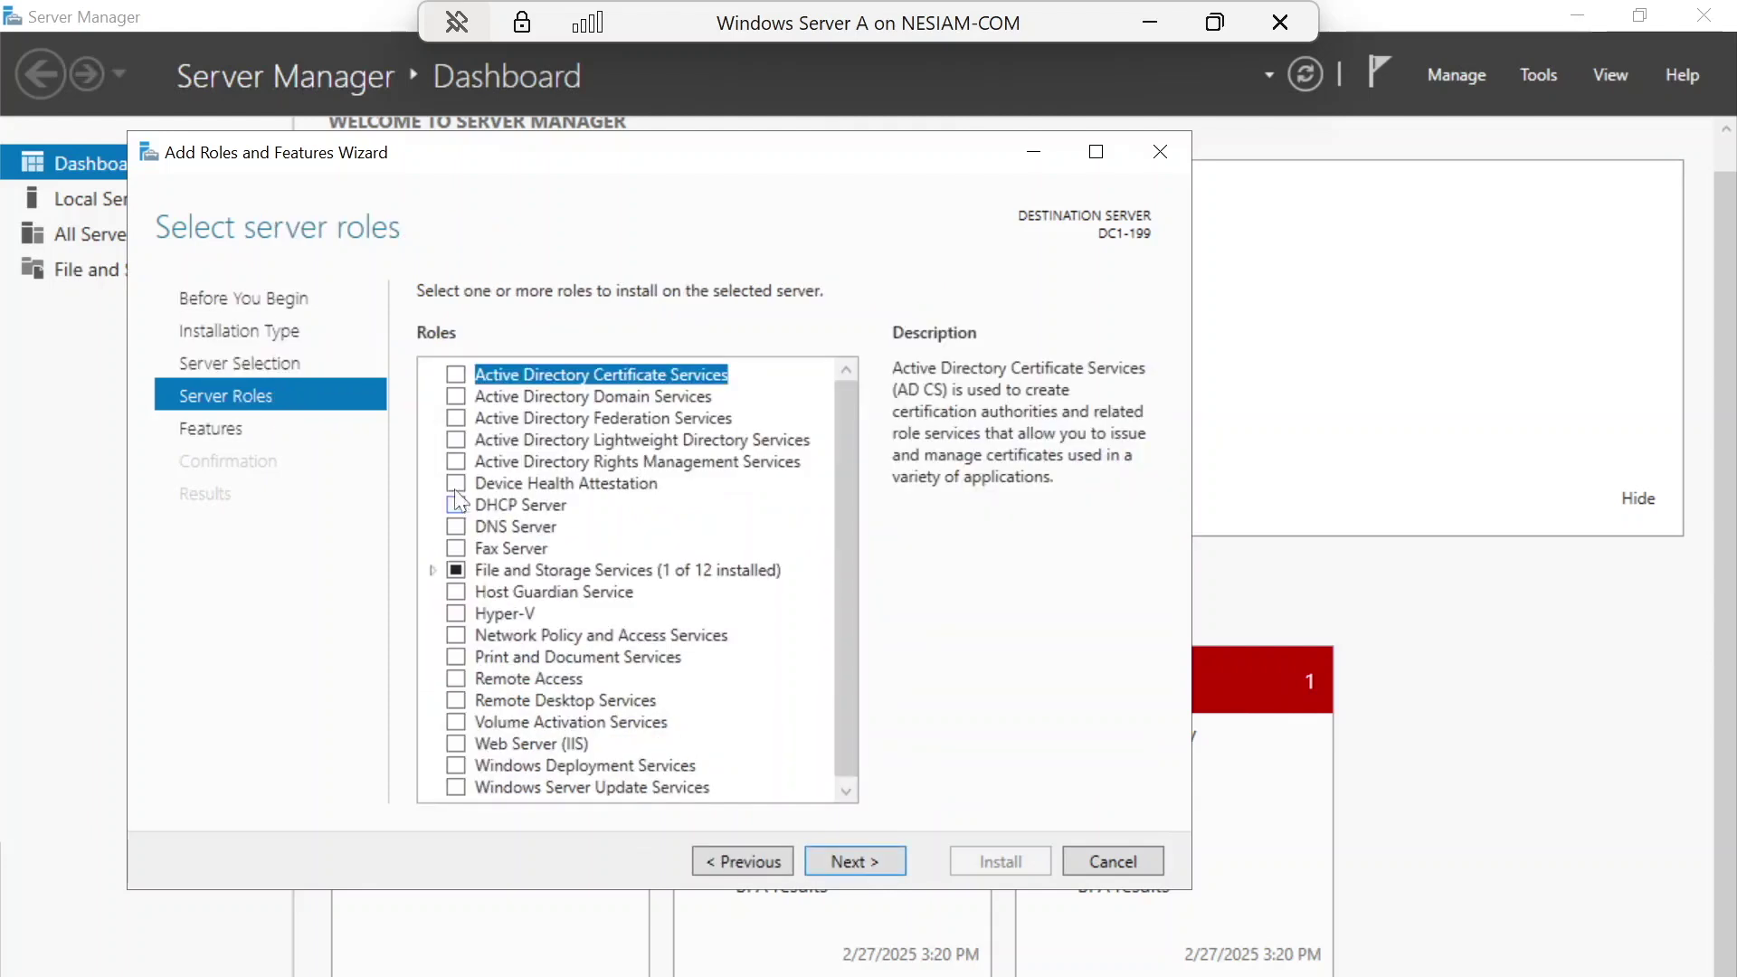
Select the Active Directory Domain Services role with its required features and management tools, and proceed to the features selection.
left_click(456, 397)
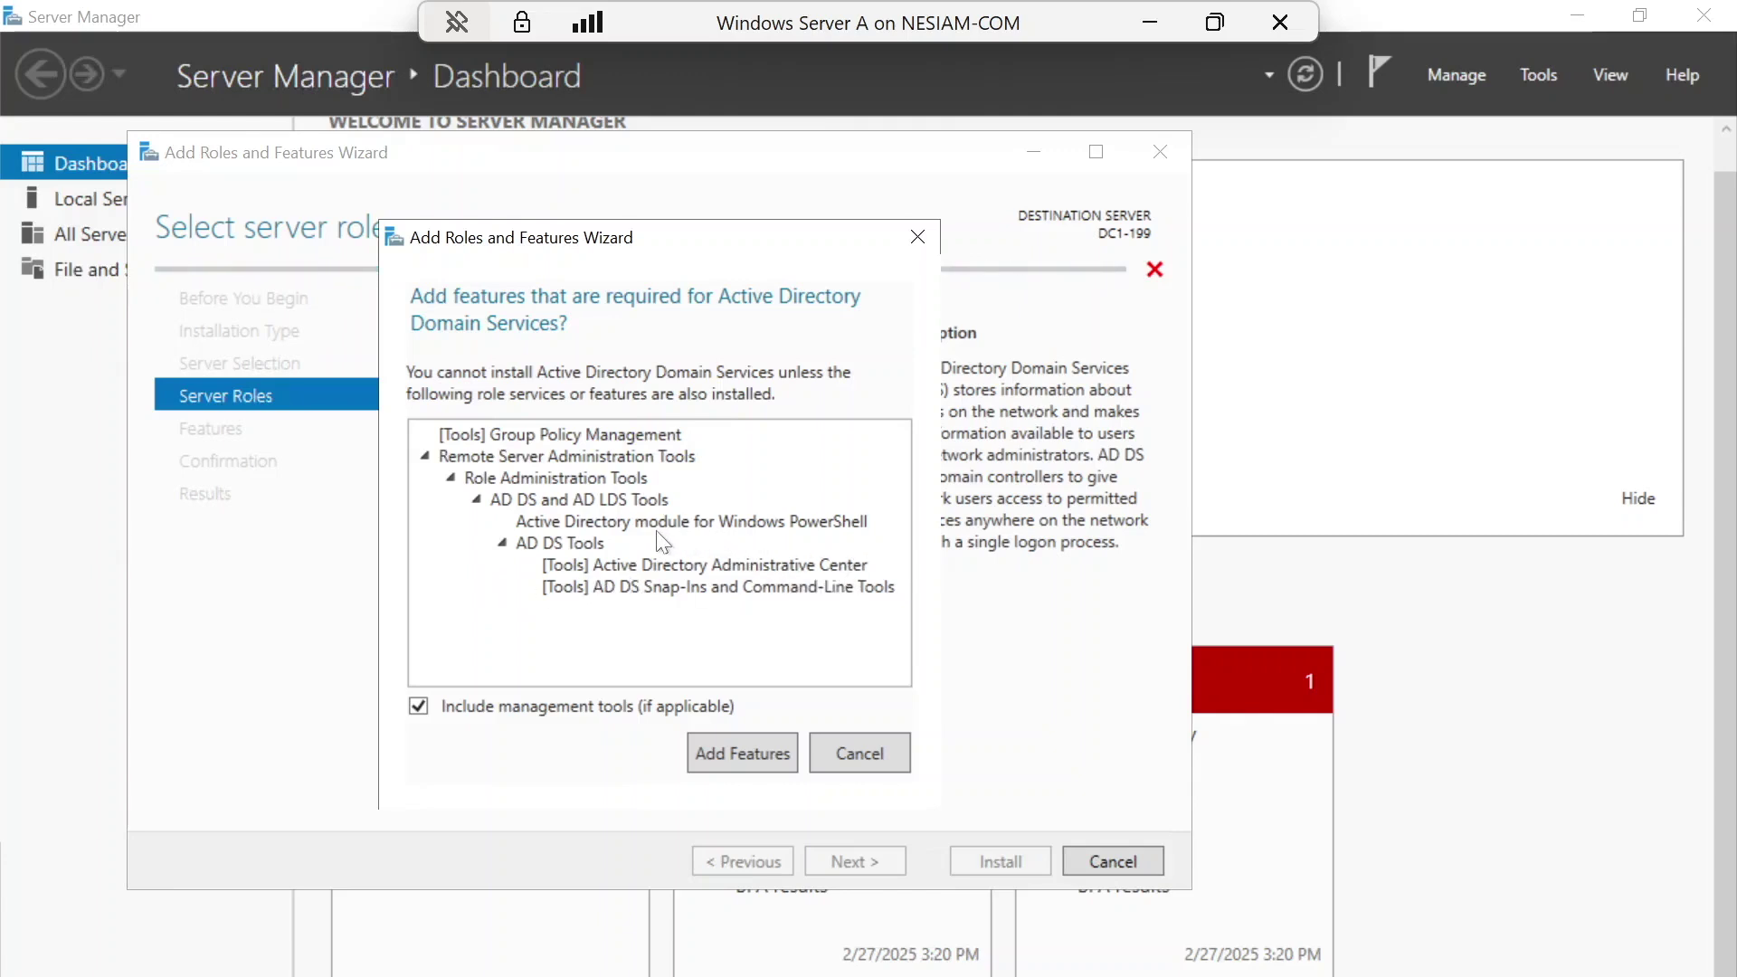
left_click(733, 766)
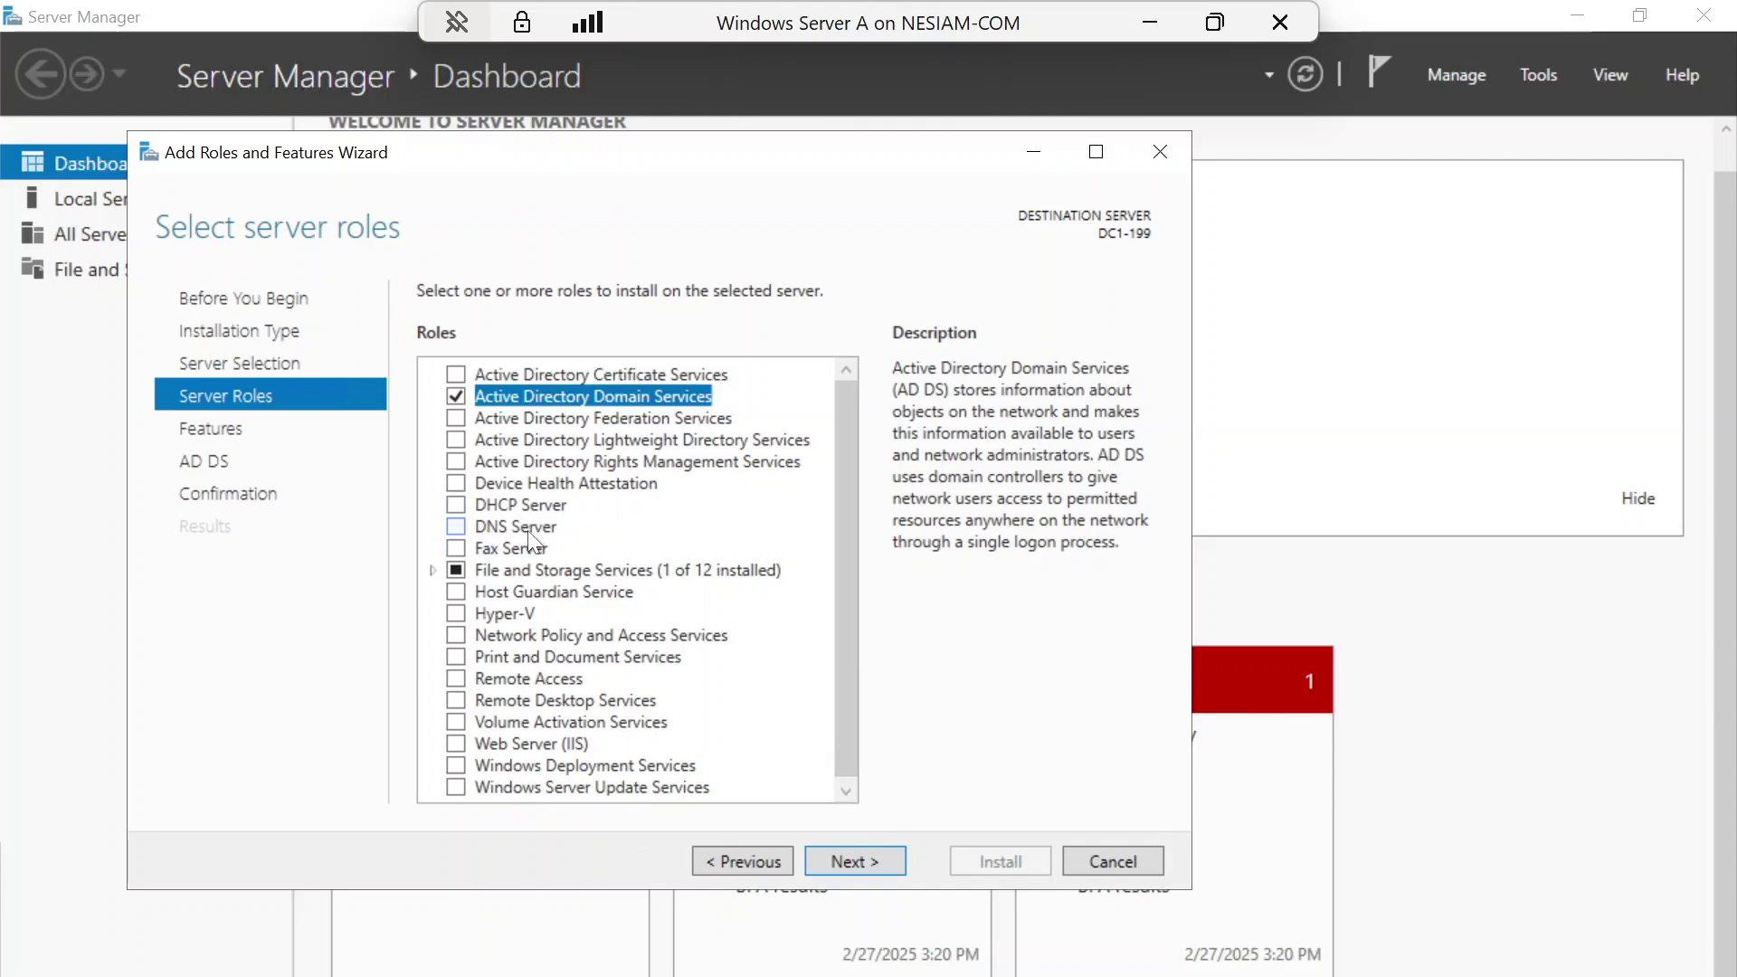
left_click(874, 860)
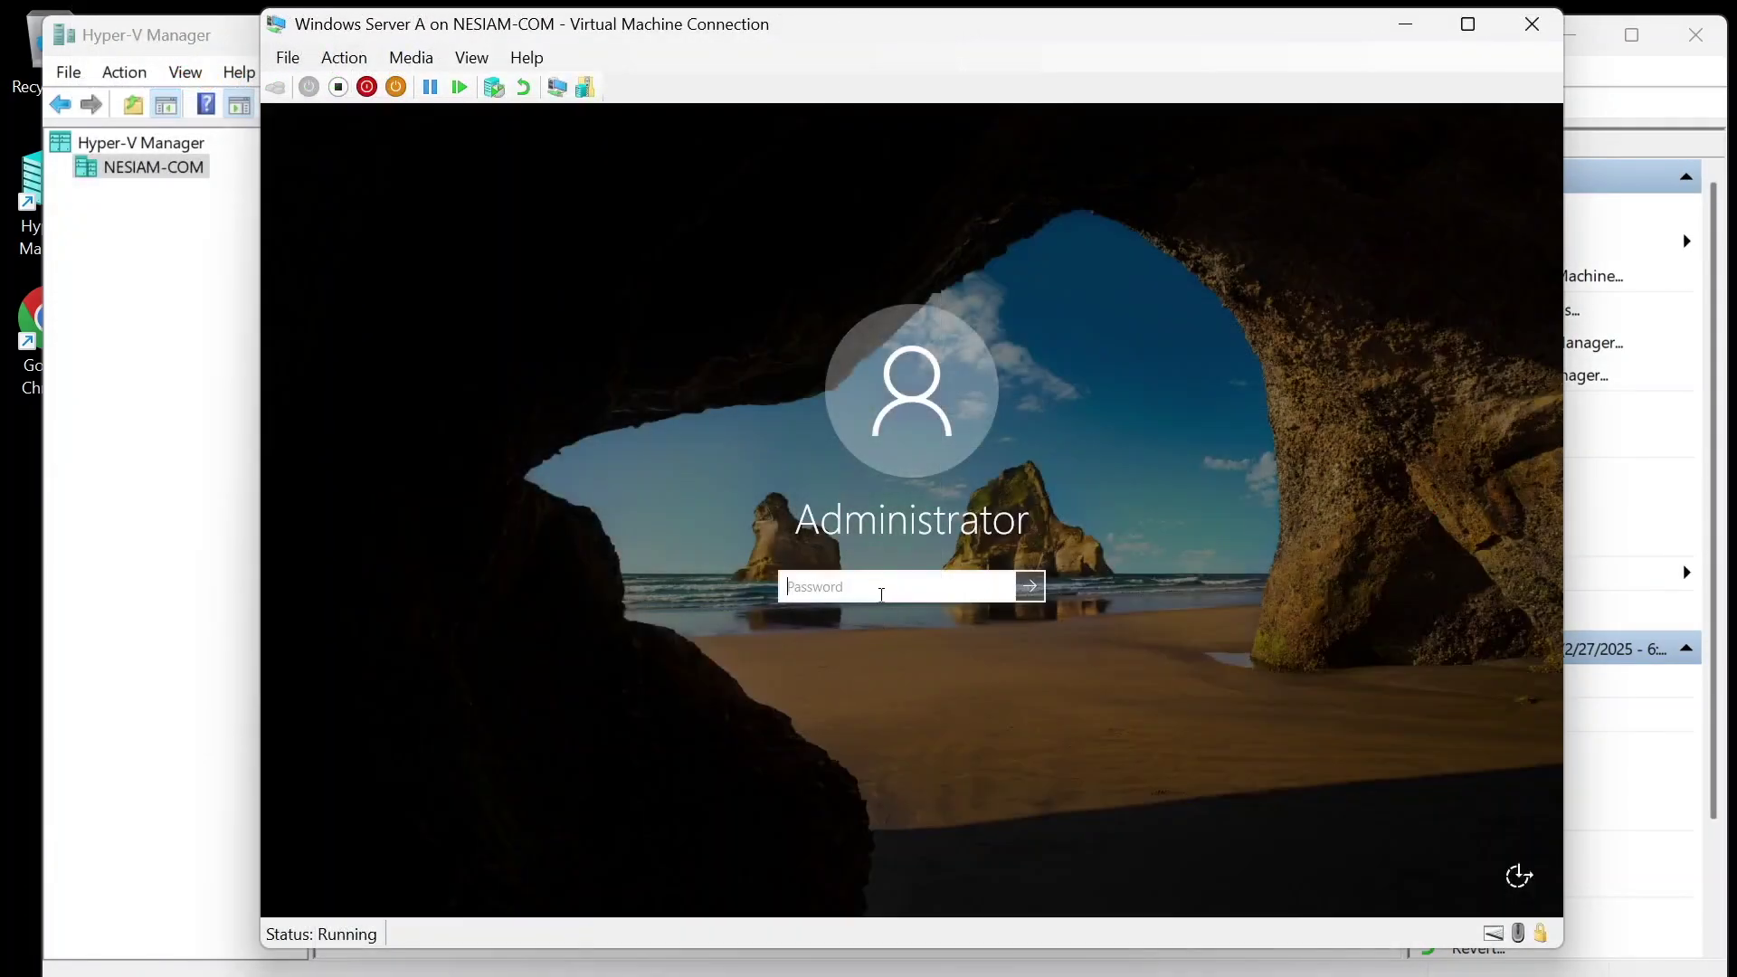
Sign back in to the virtual machine with the Administrator account password and show its window full screen.
type("•••••••••••")
key("Return")
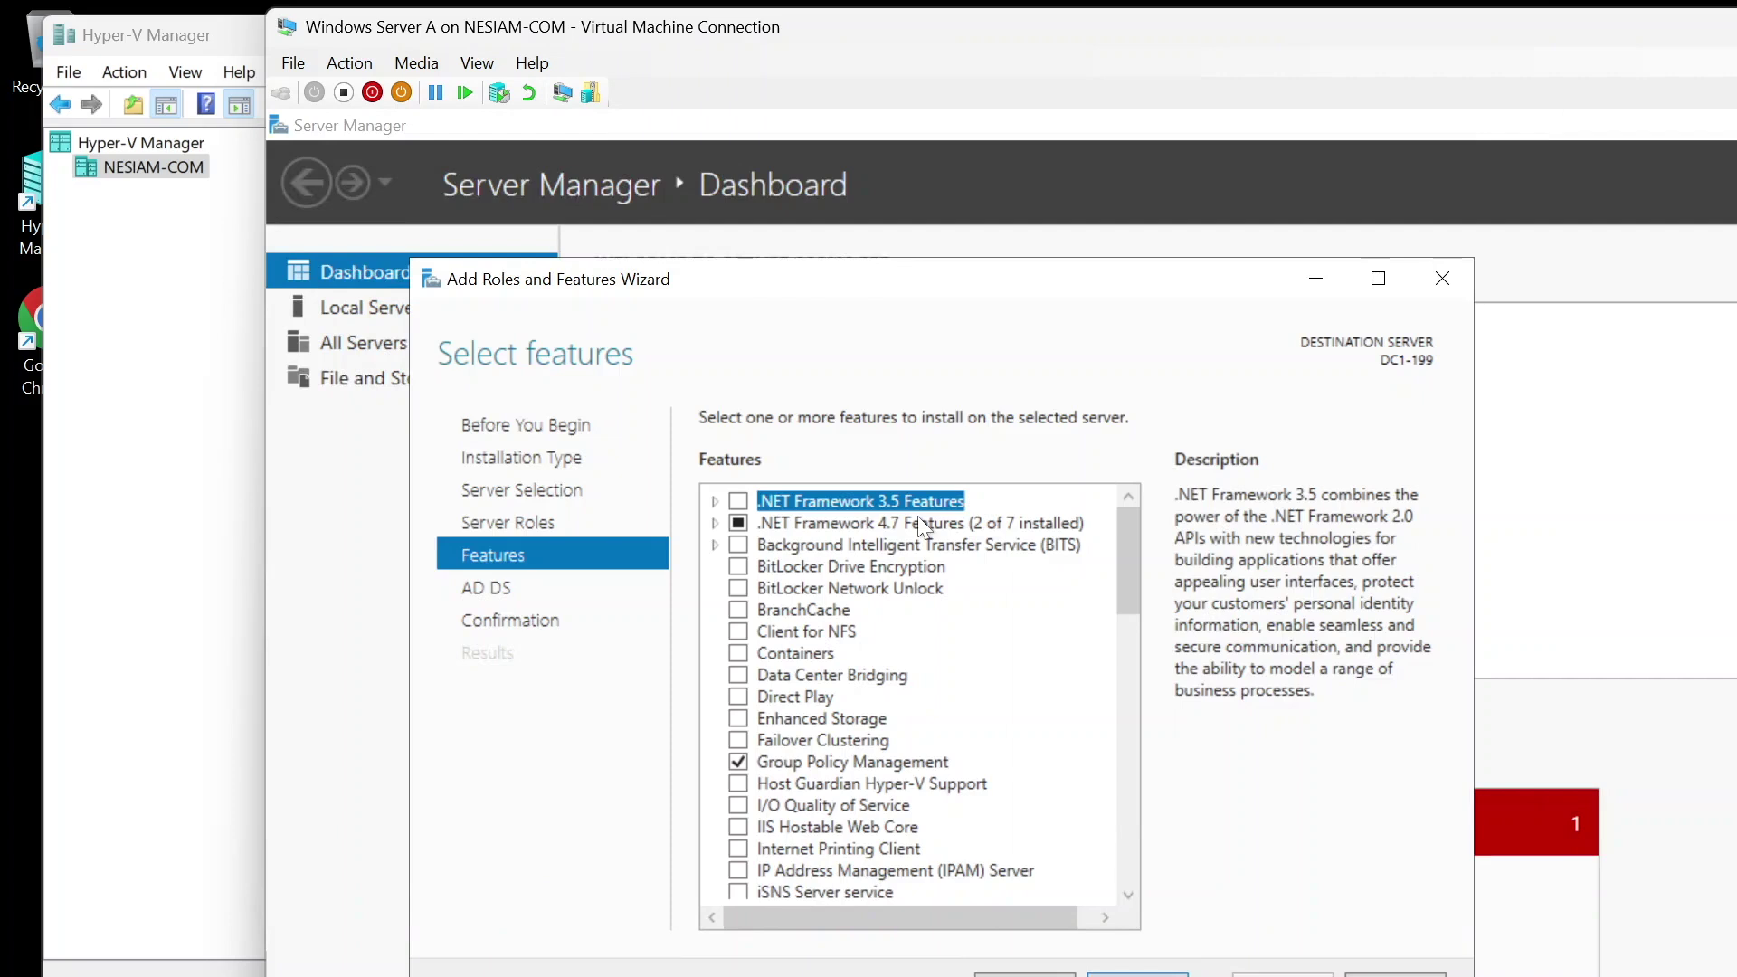
double_click(1208, 40)
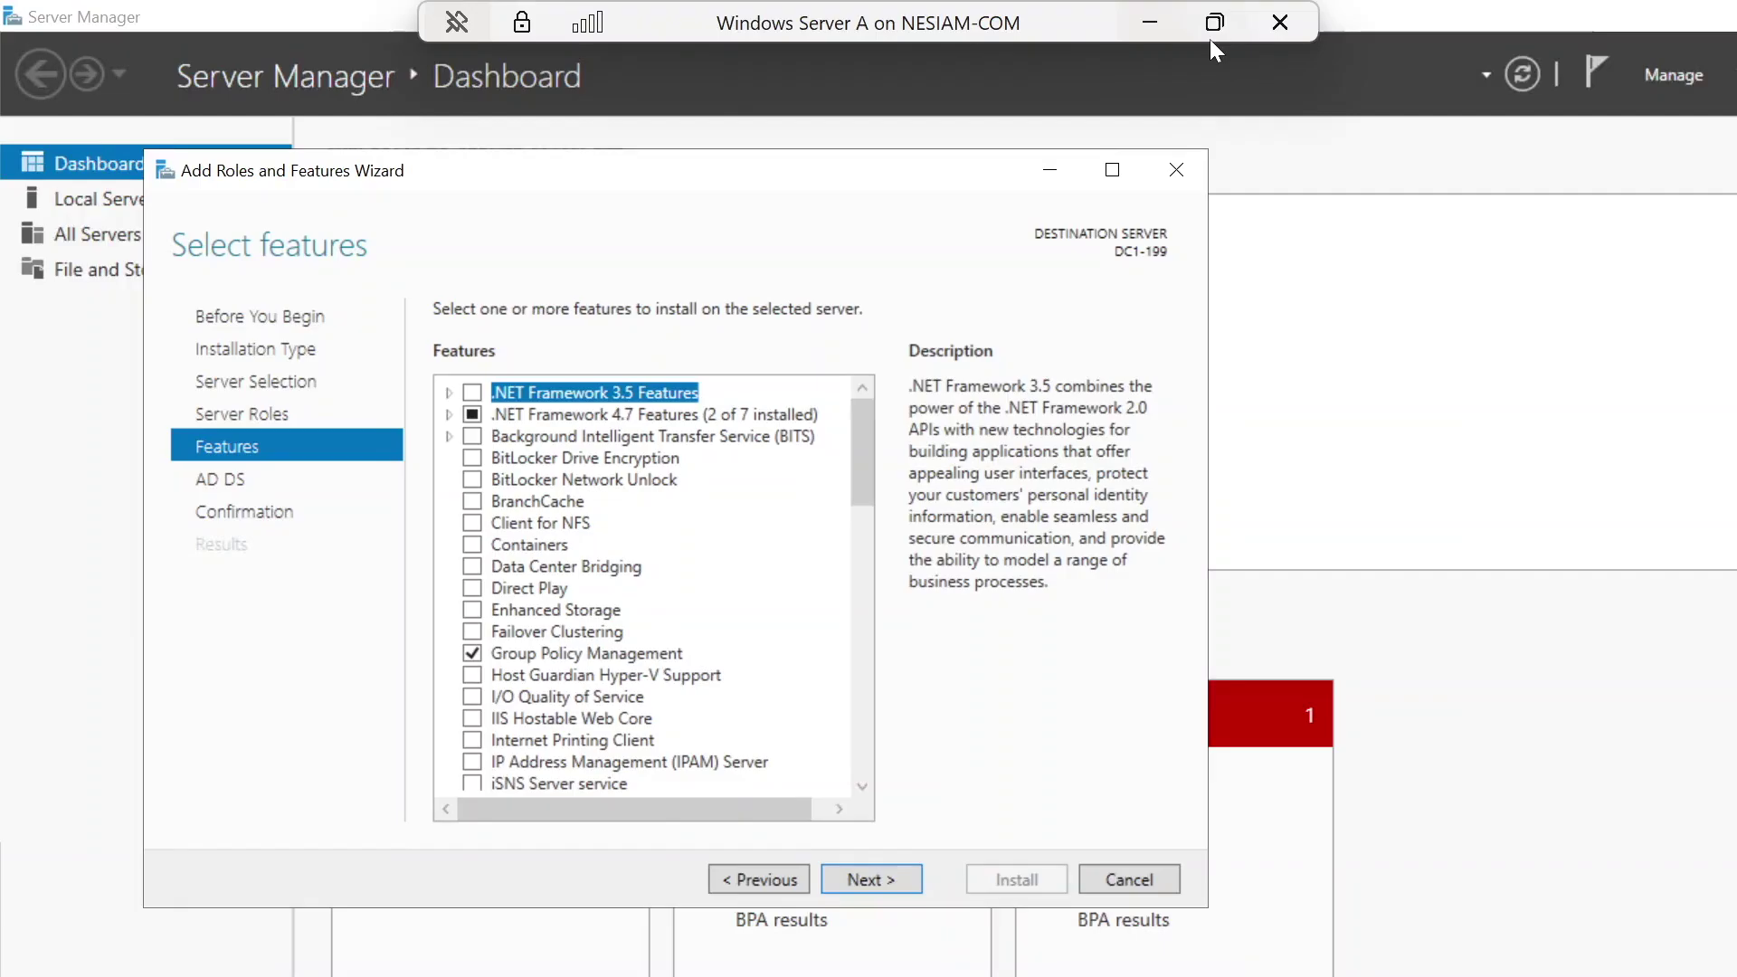
Install Active Directory Domain Services with the preselected features and close the wizard when the installation is done.
left_click(852, 865)
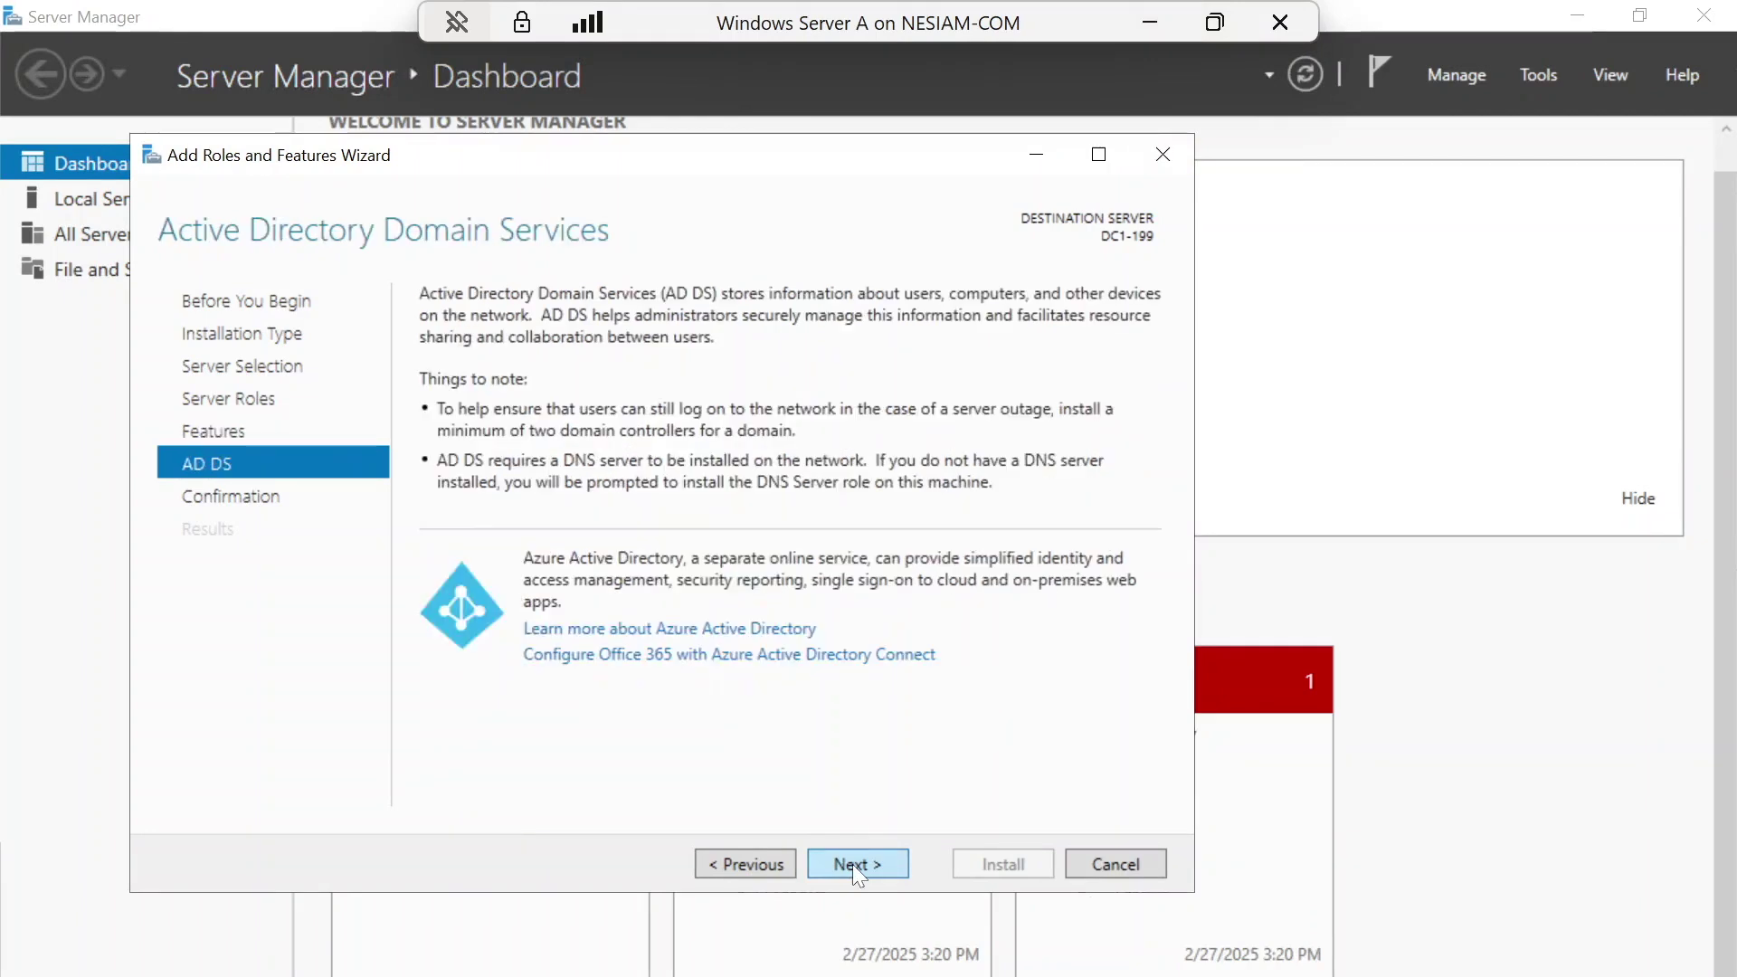
left_click(852, 865)
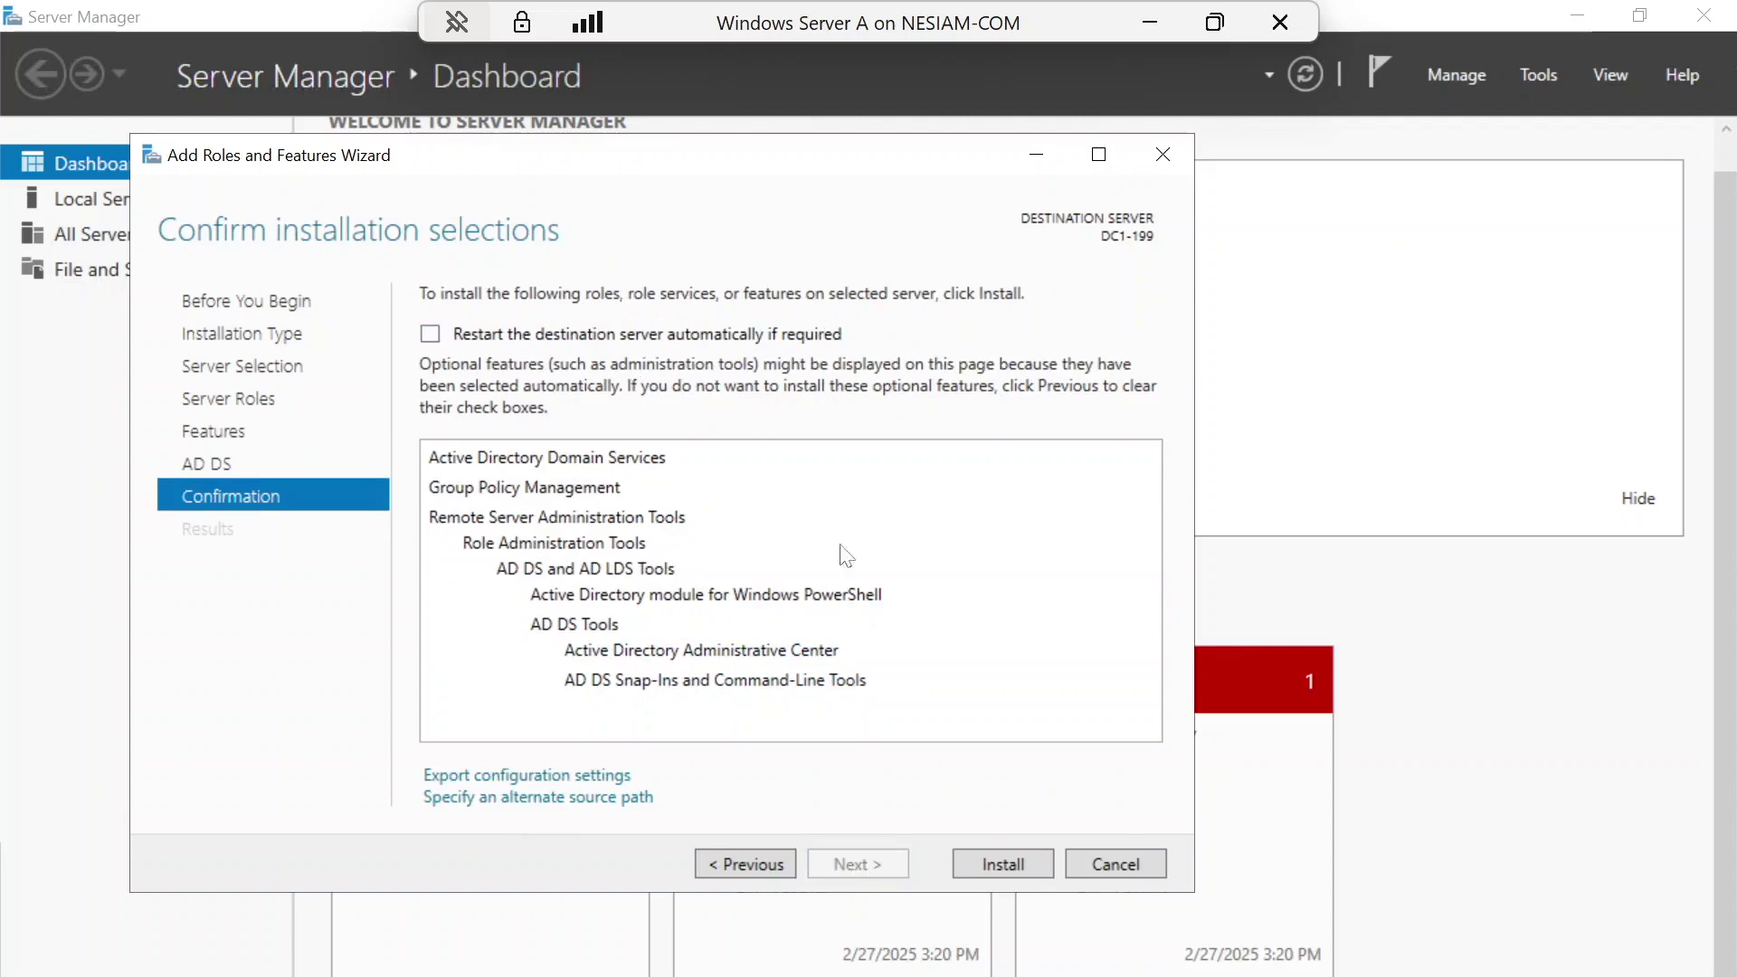
left_click(1015, 865)
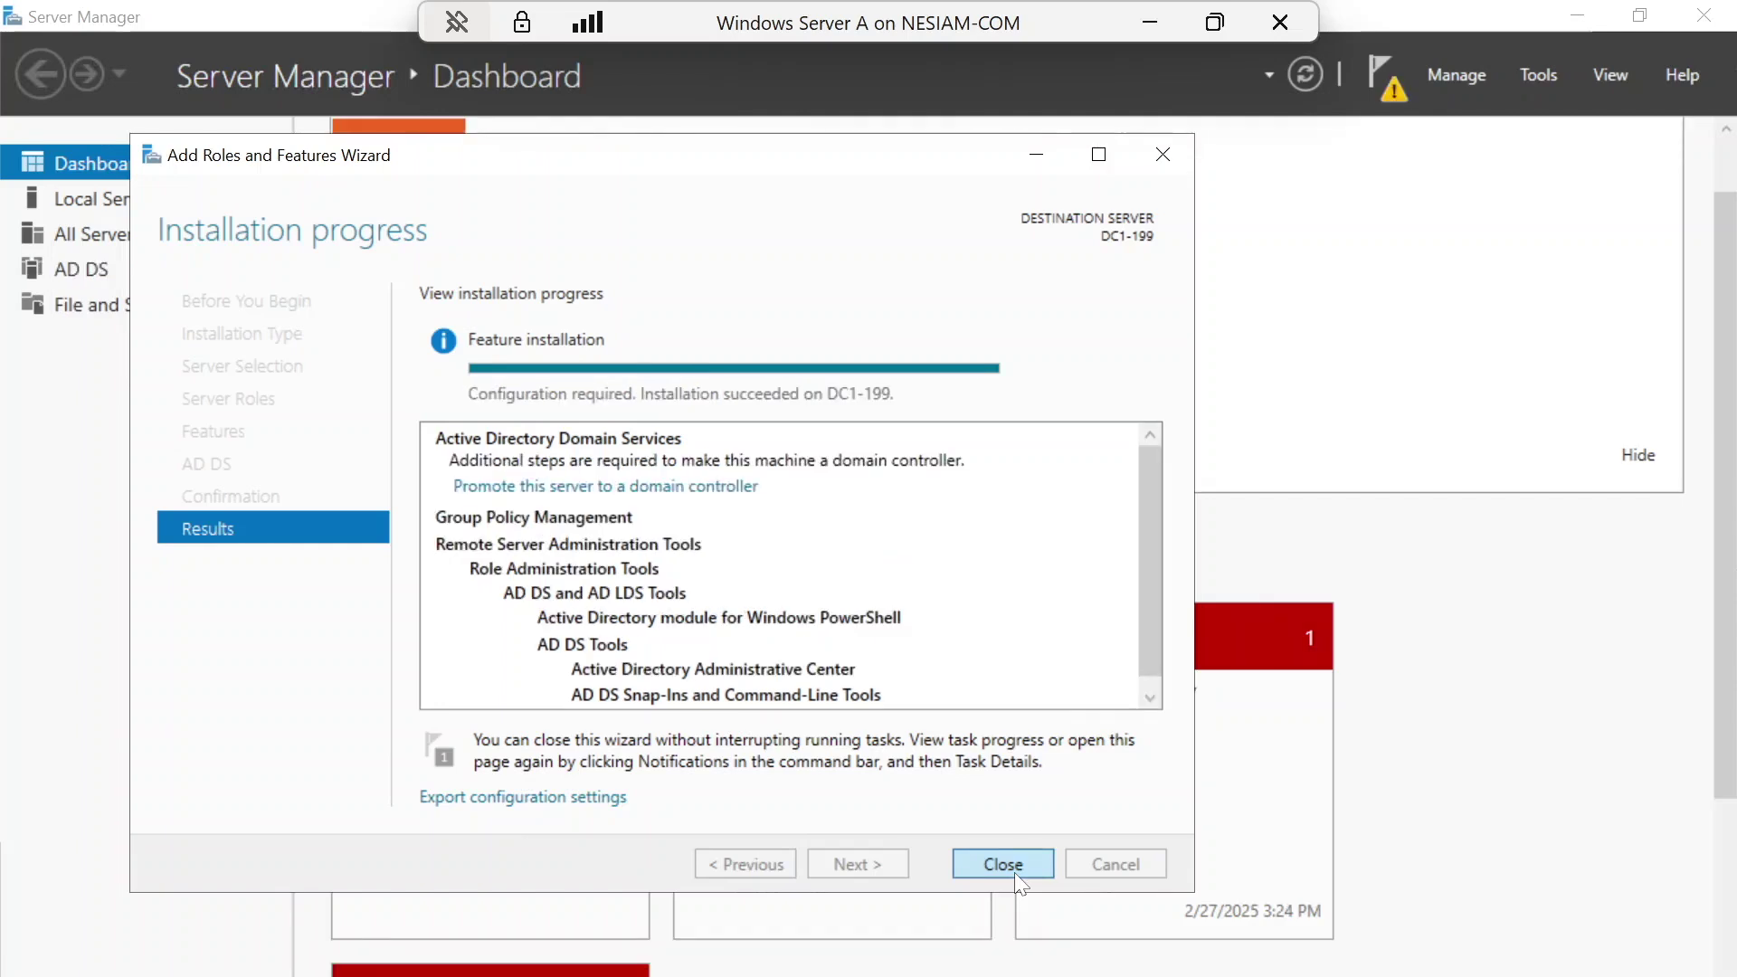
left_click(1016, 877)
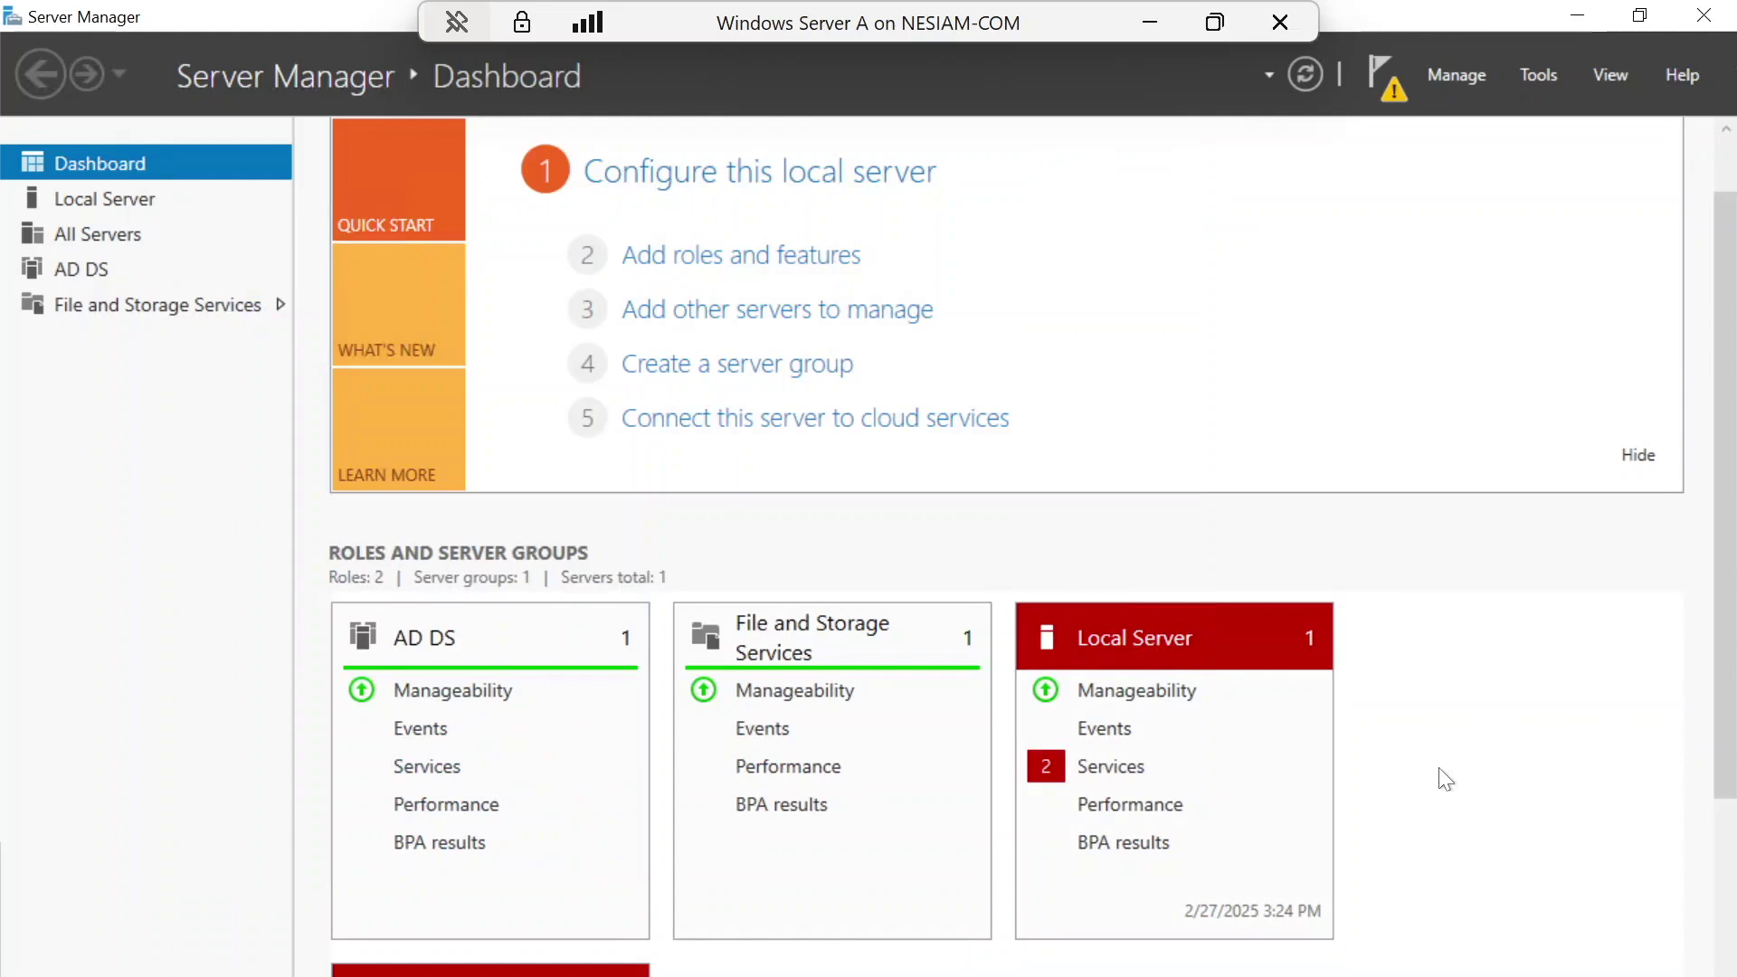
Check the Server Manager notifications and restart the server with the reason Other (Planned).
left_click(1381, 86)
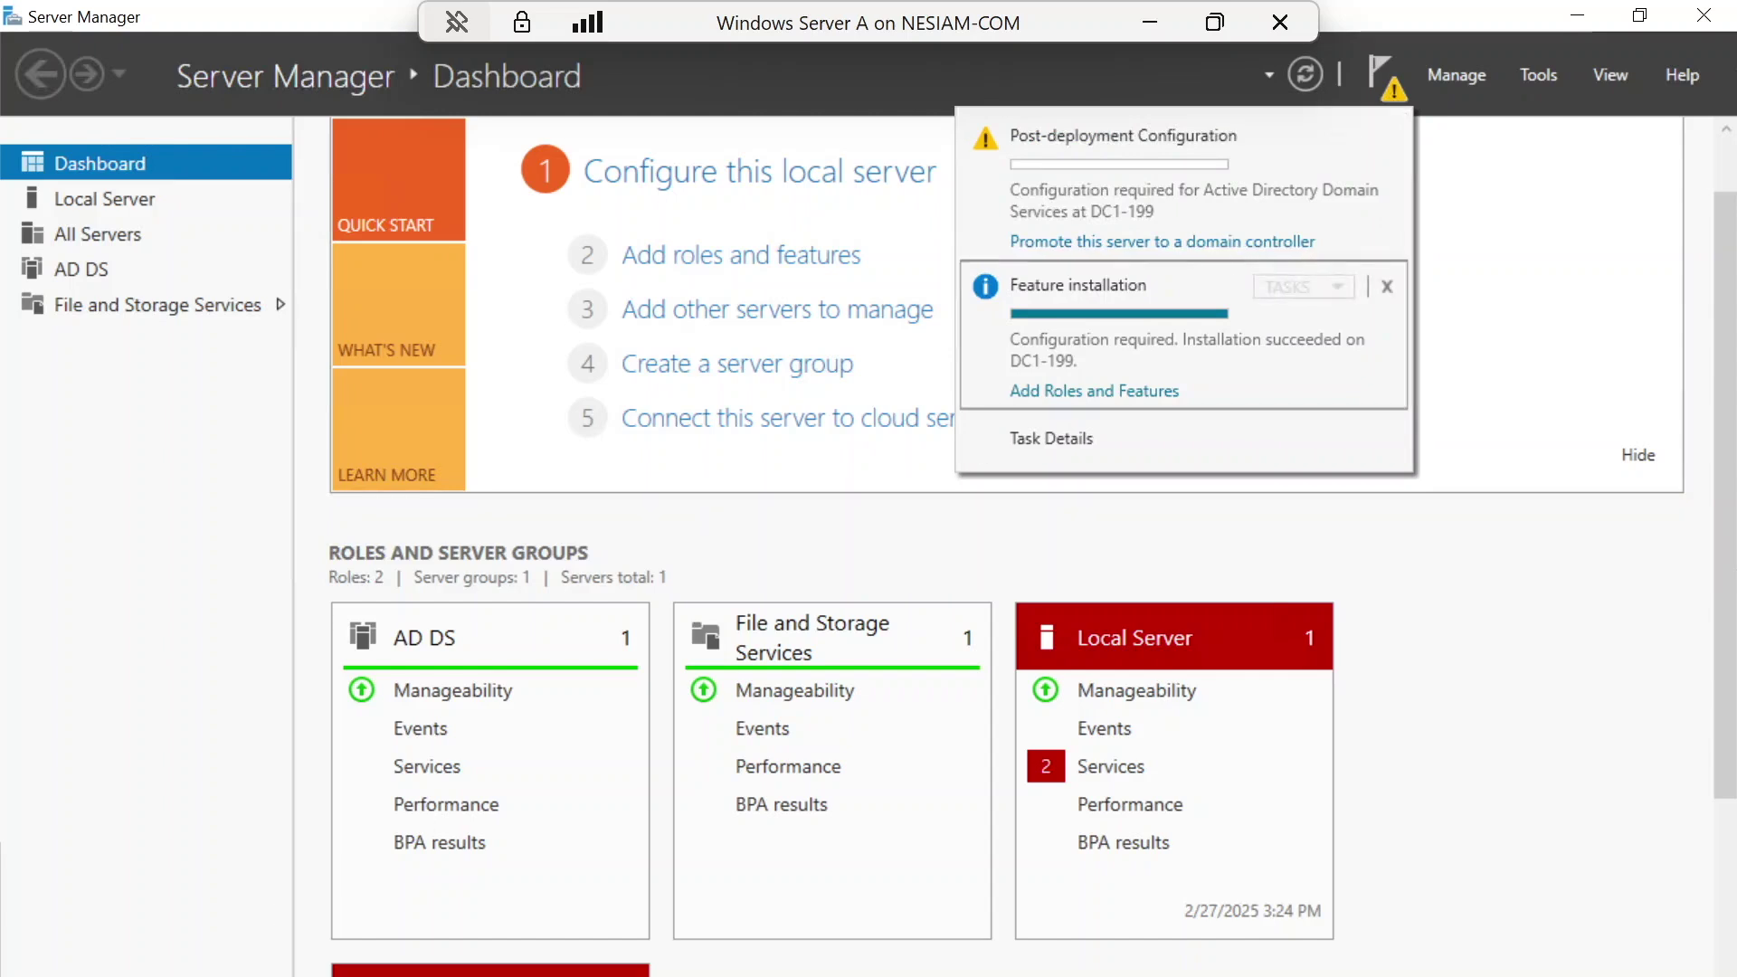
key("super+x")
key("u")
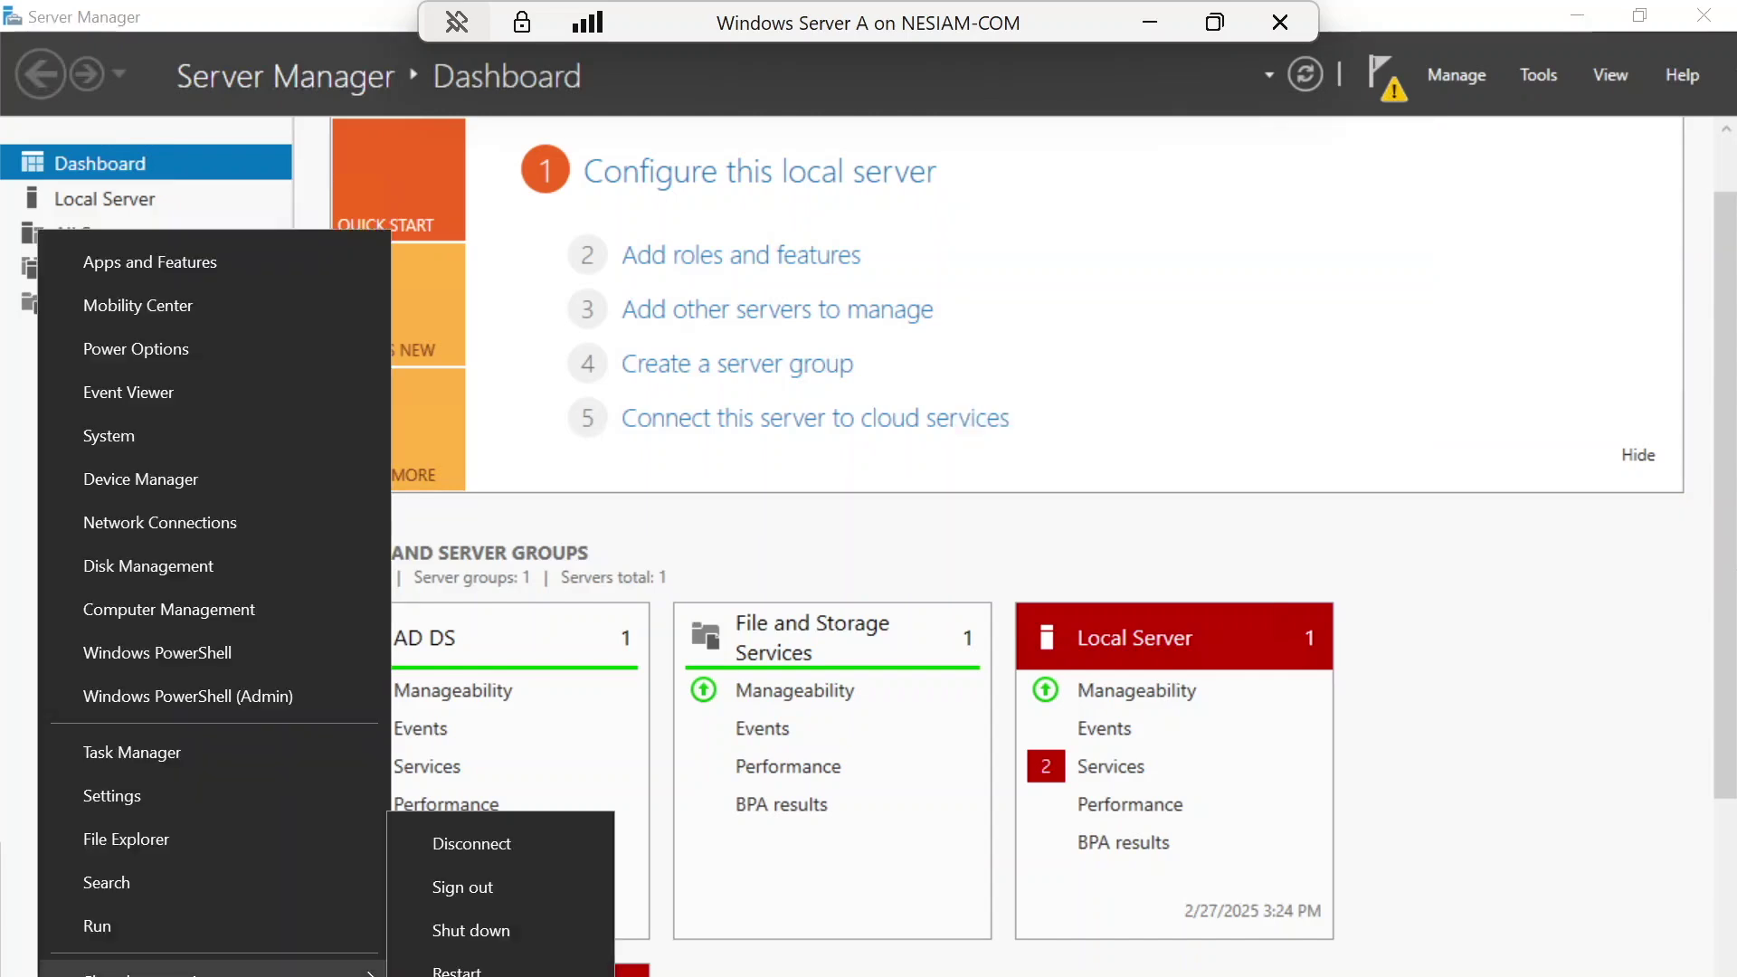
left_click(471, 968)
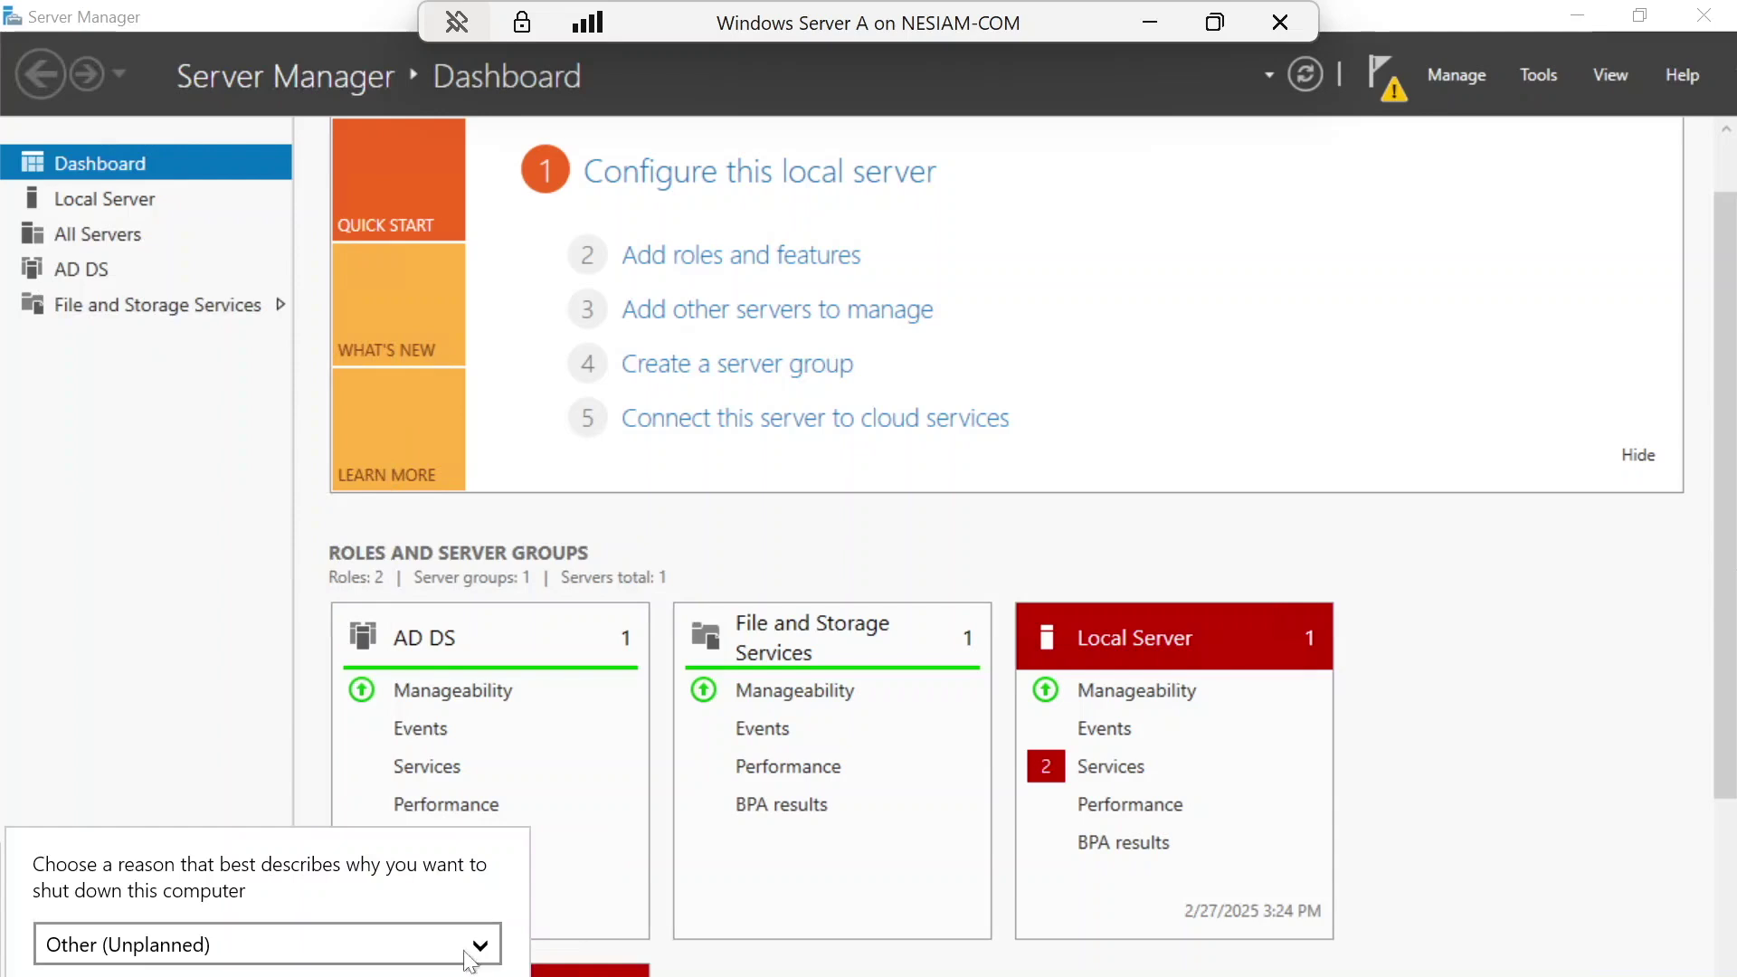
left_click(470, 964)
left_click(360, 950)
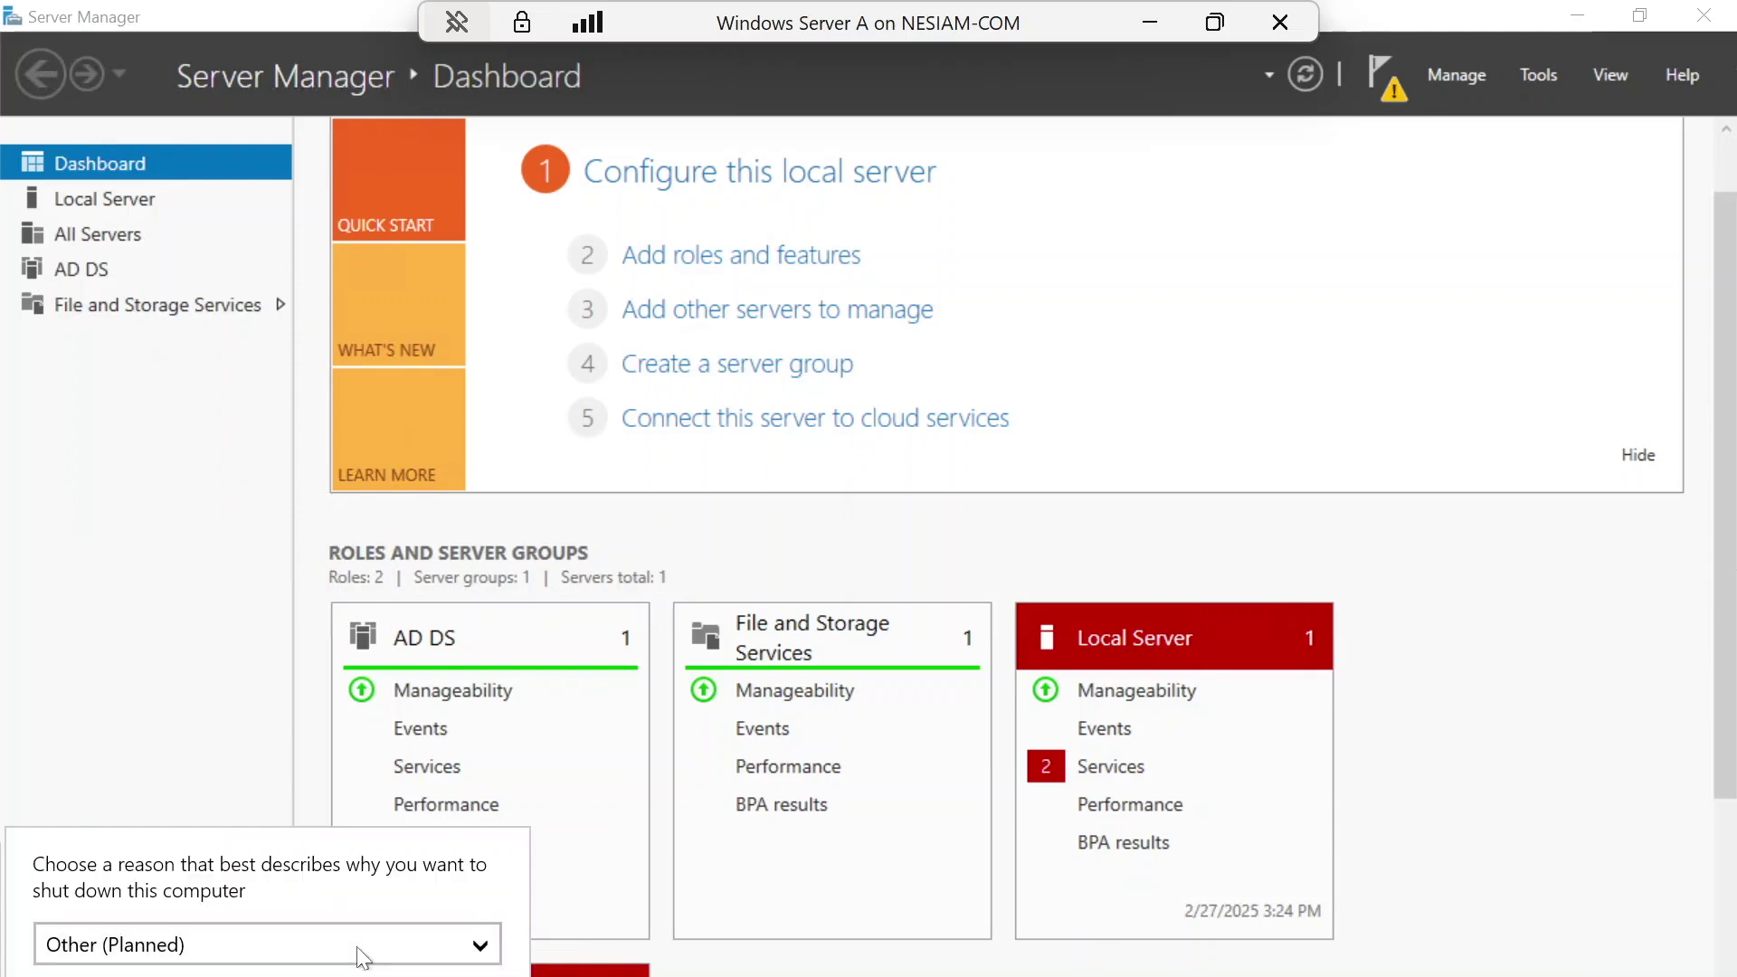
key("Return")
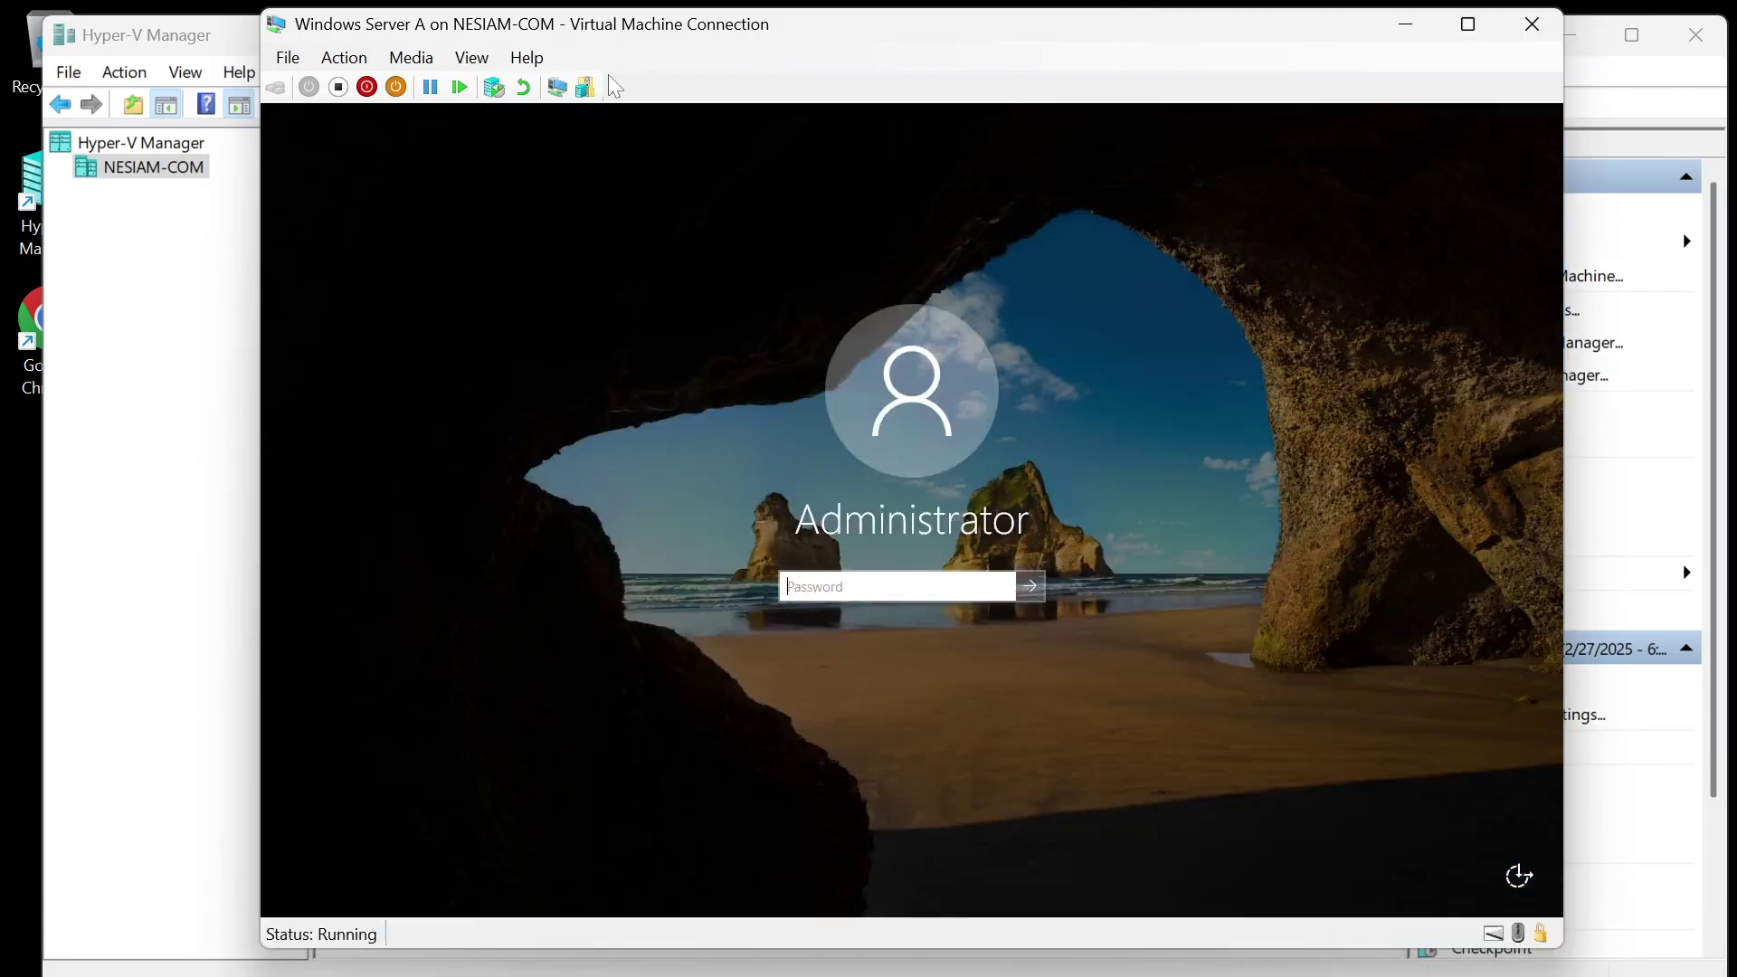
Sign in with the Administrator account password, show the virtual machine full screen and dismiss the Windows Admin Center message.
type("•••••••••••••")
key("Return")
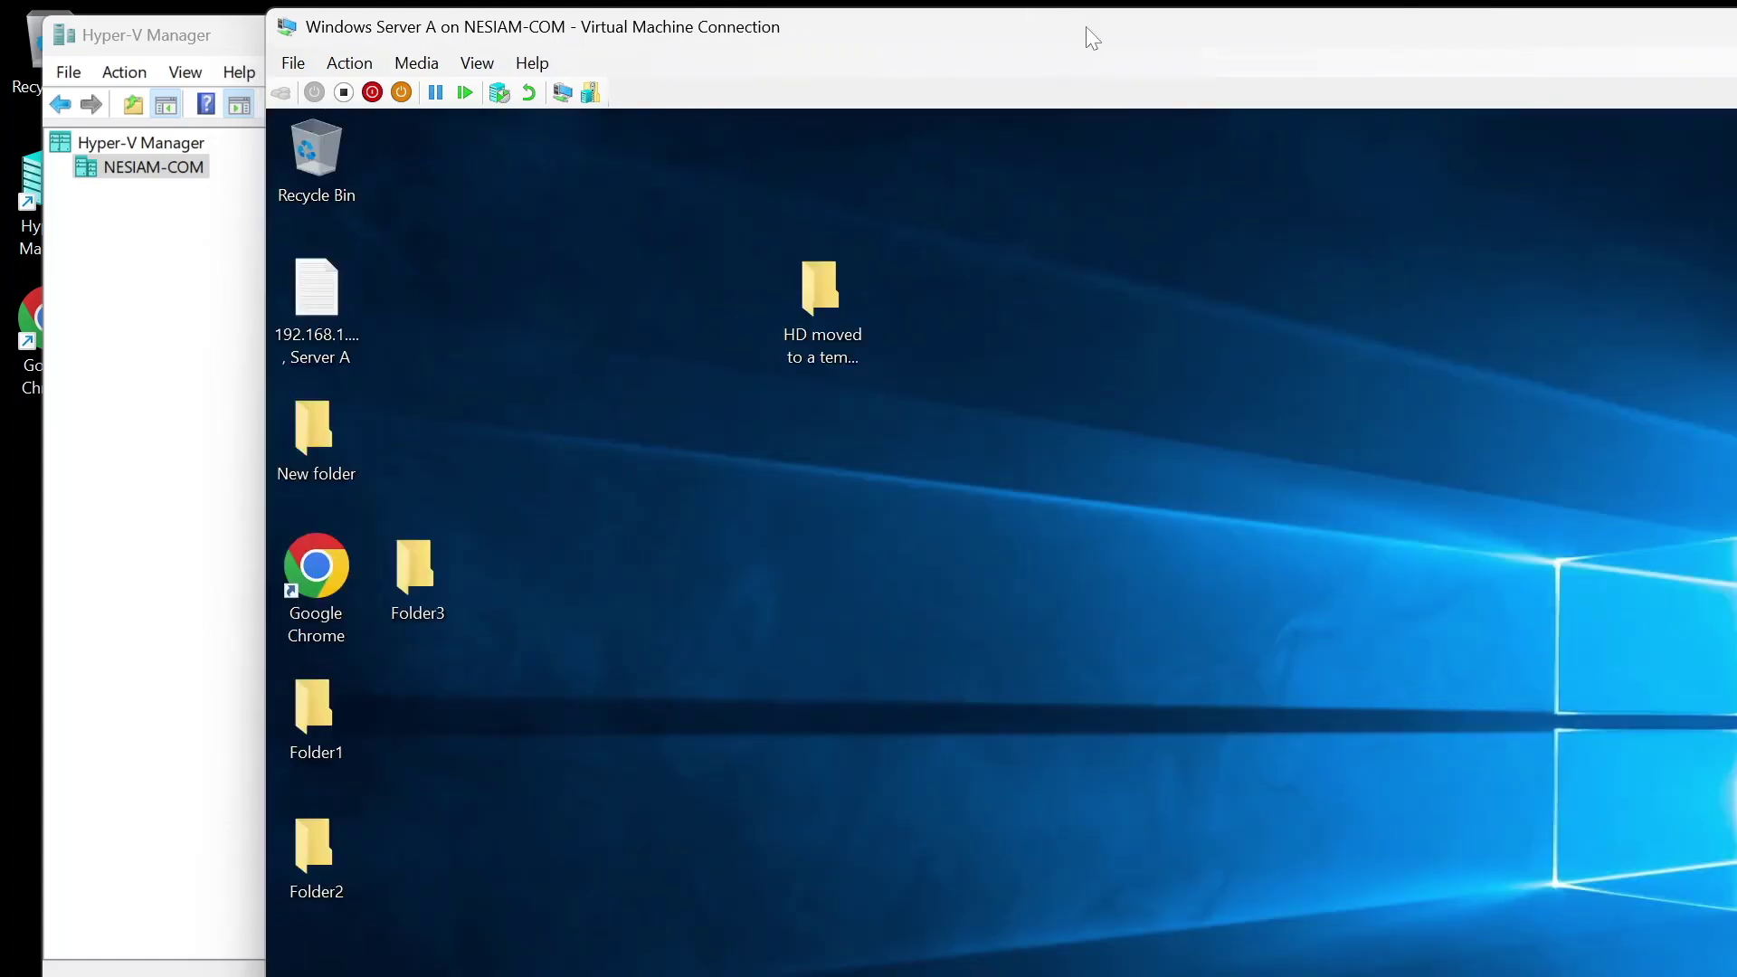
double_click(1086, 25)
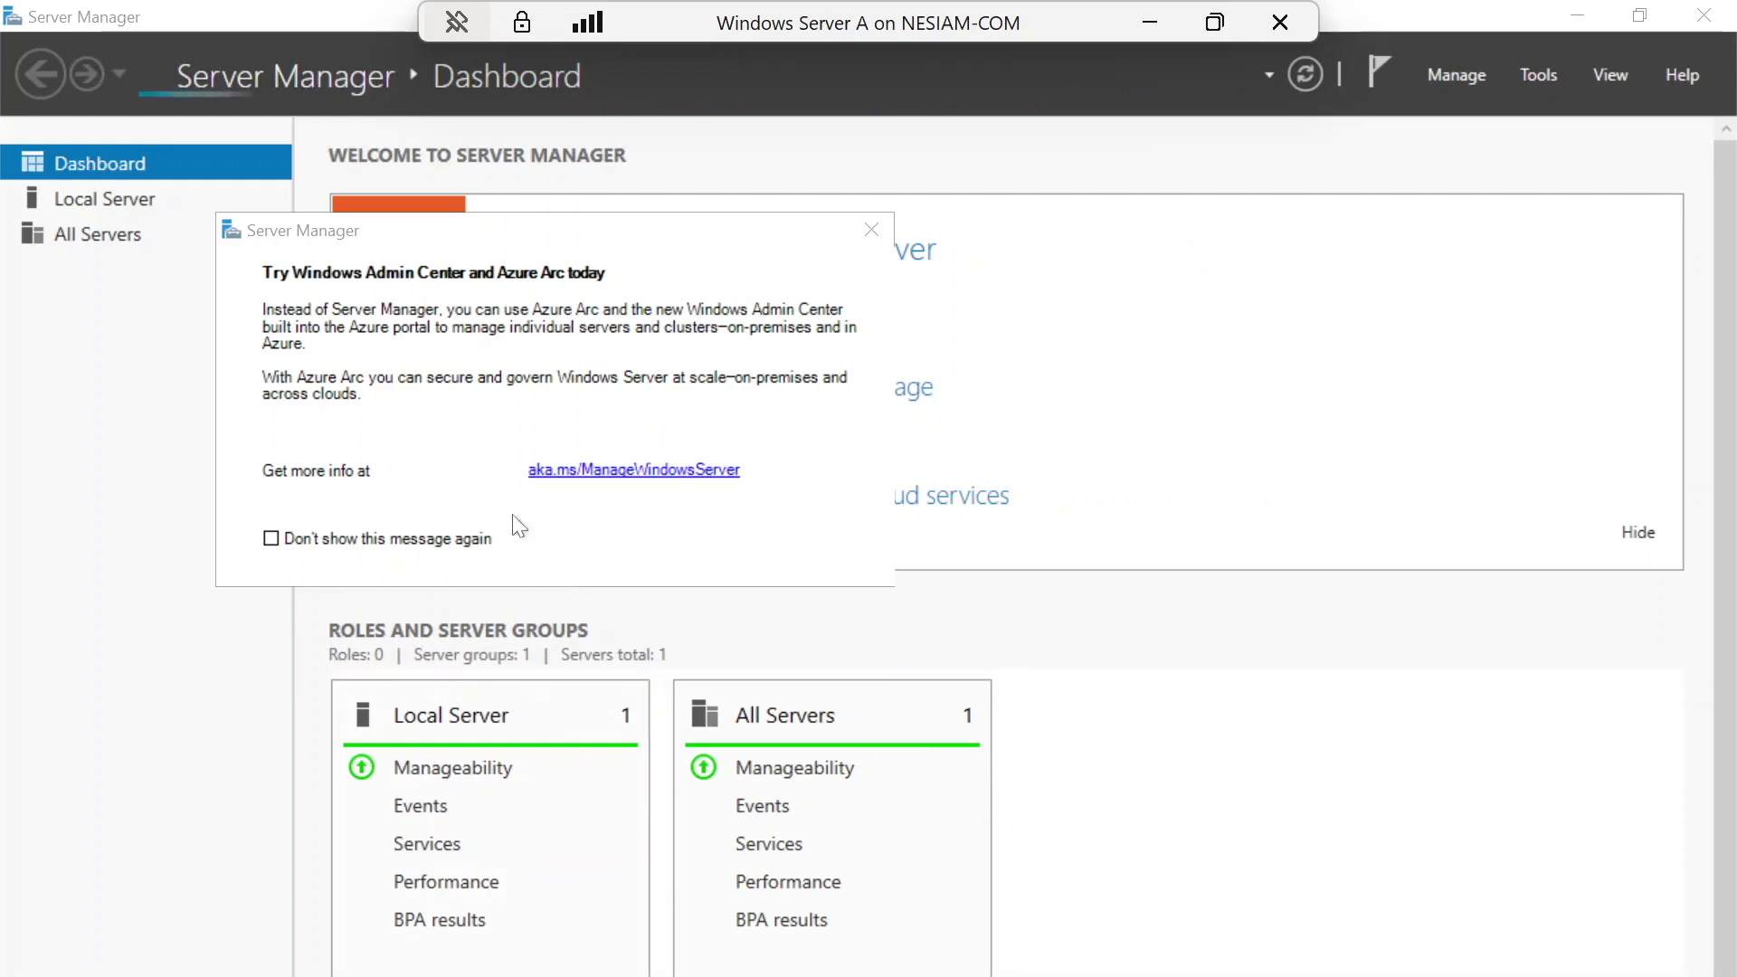
left_click(871, 228)
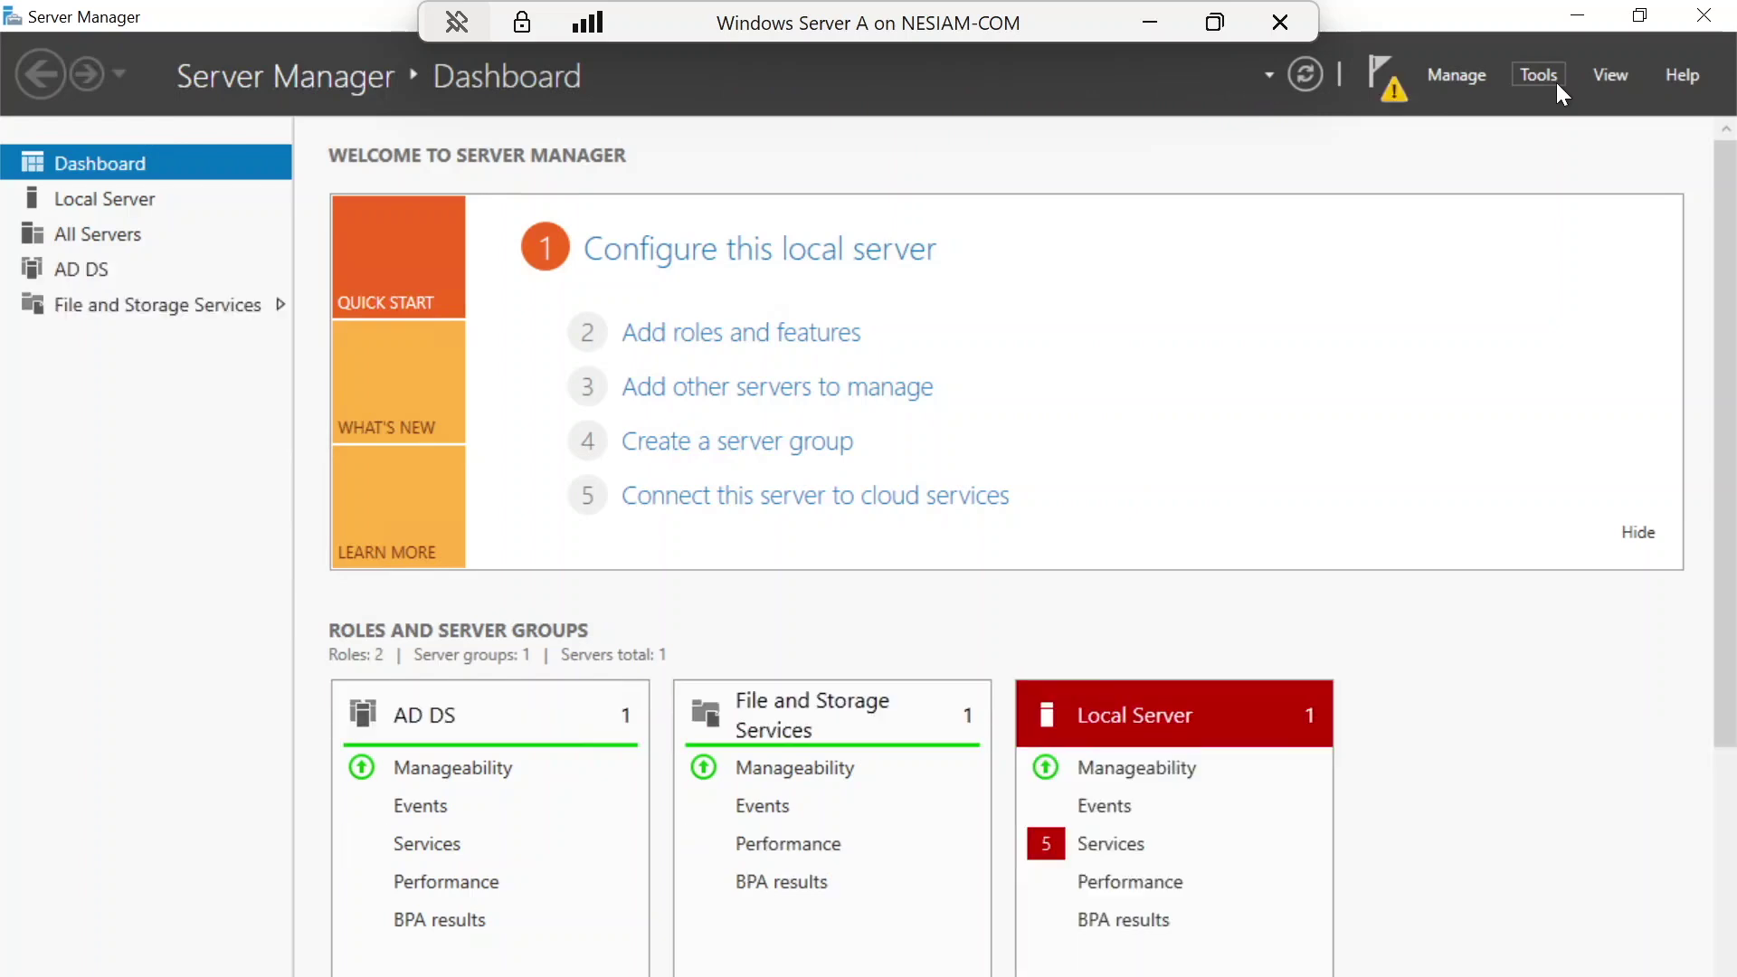
Start promoting the server to a domain controller and add a new forest with the root domain name nesiam.com.
left_click(1393, 81)
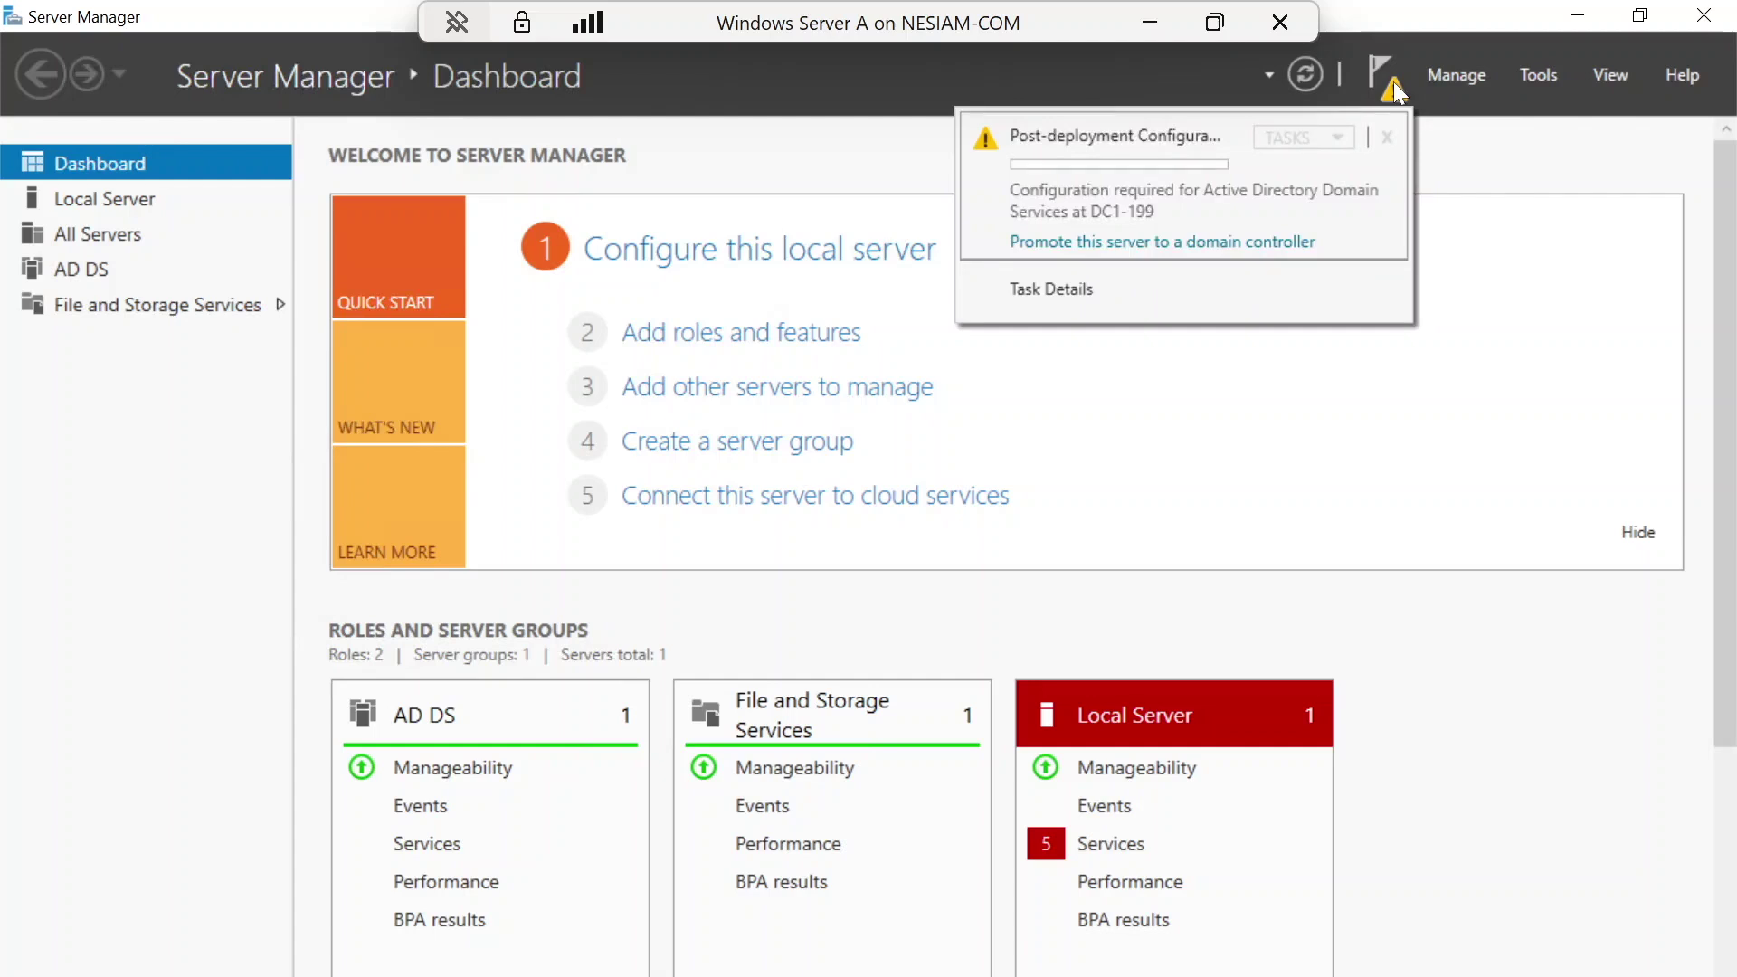
left_click(1203, 241)
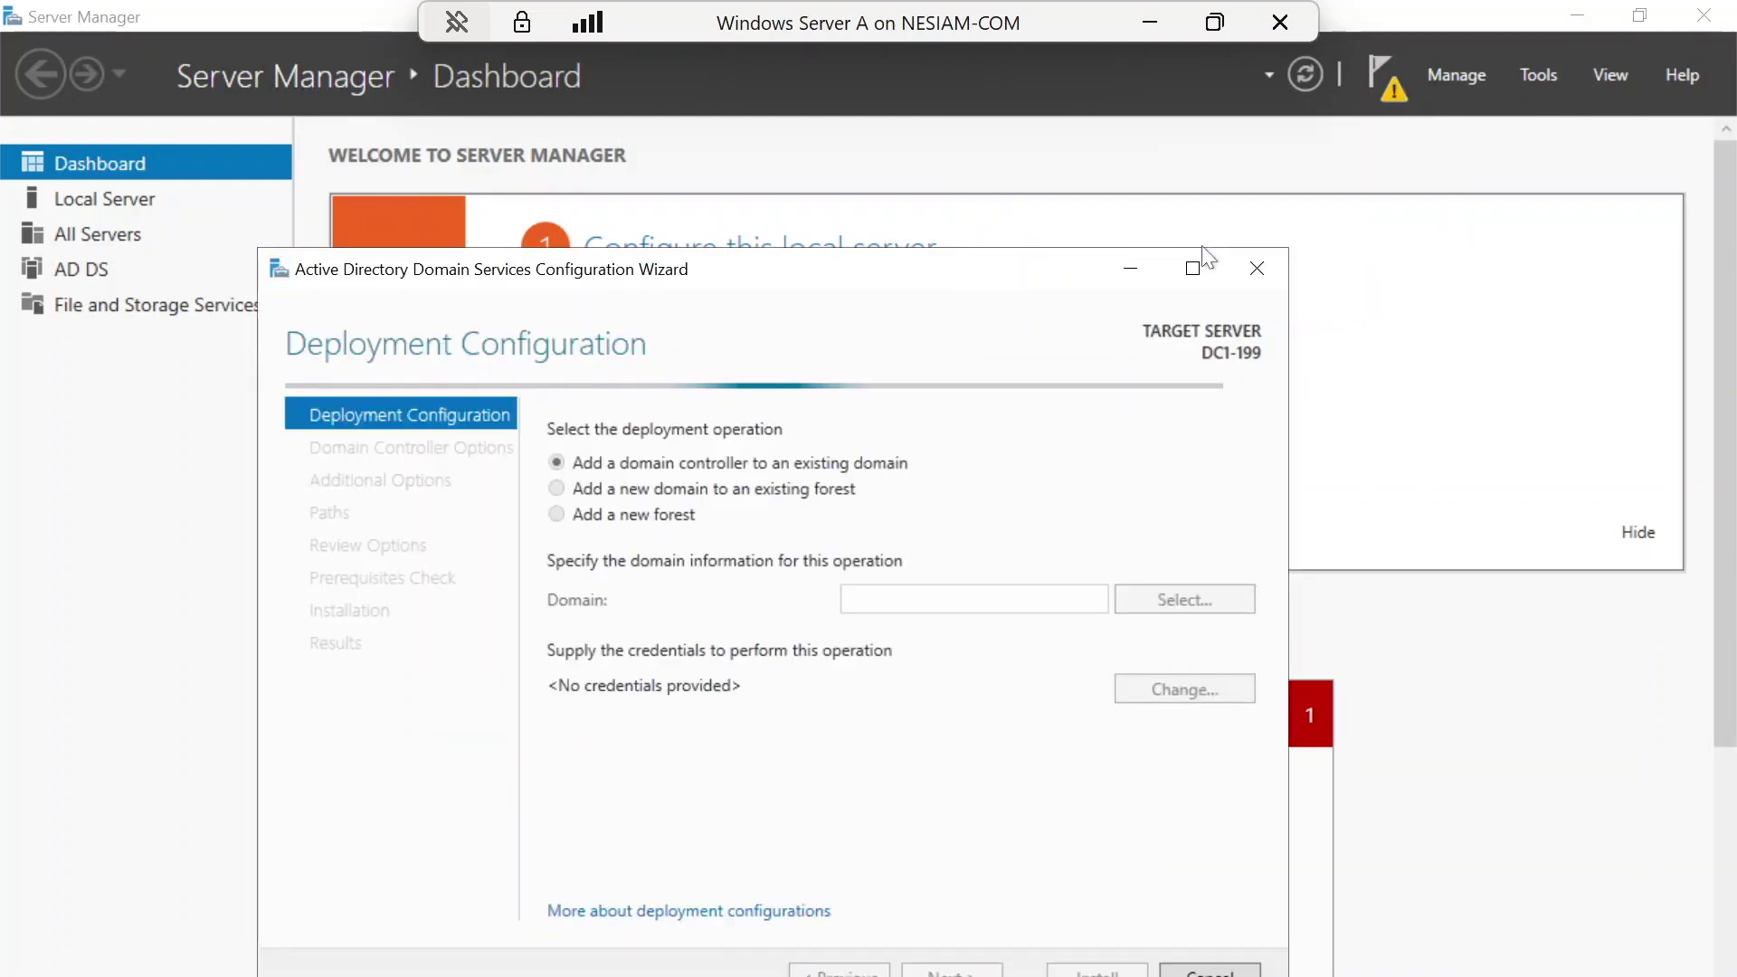
left_click_drag(912, 283, 974, 185)
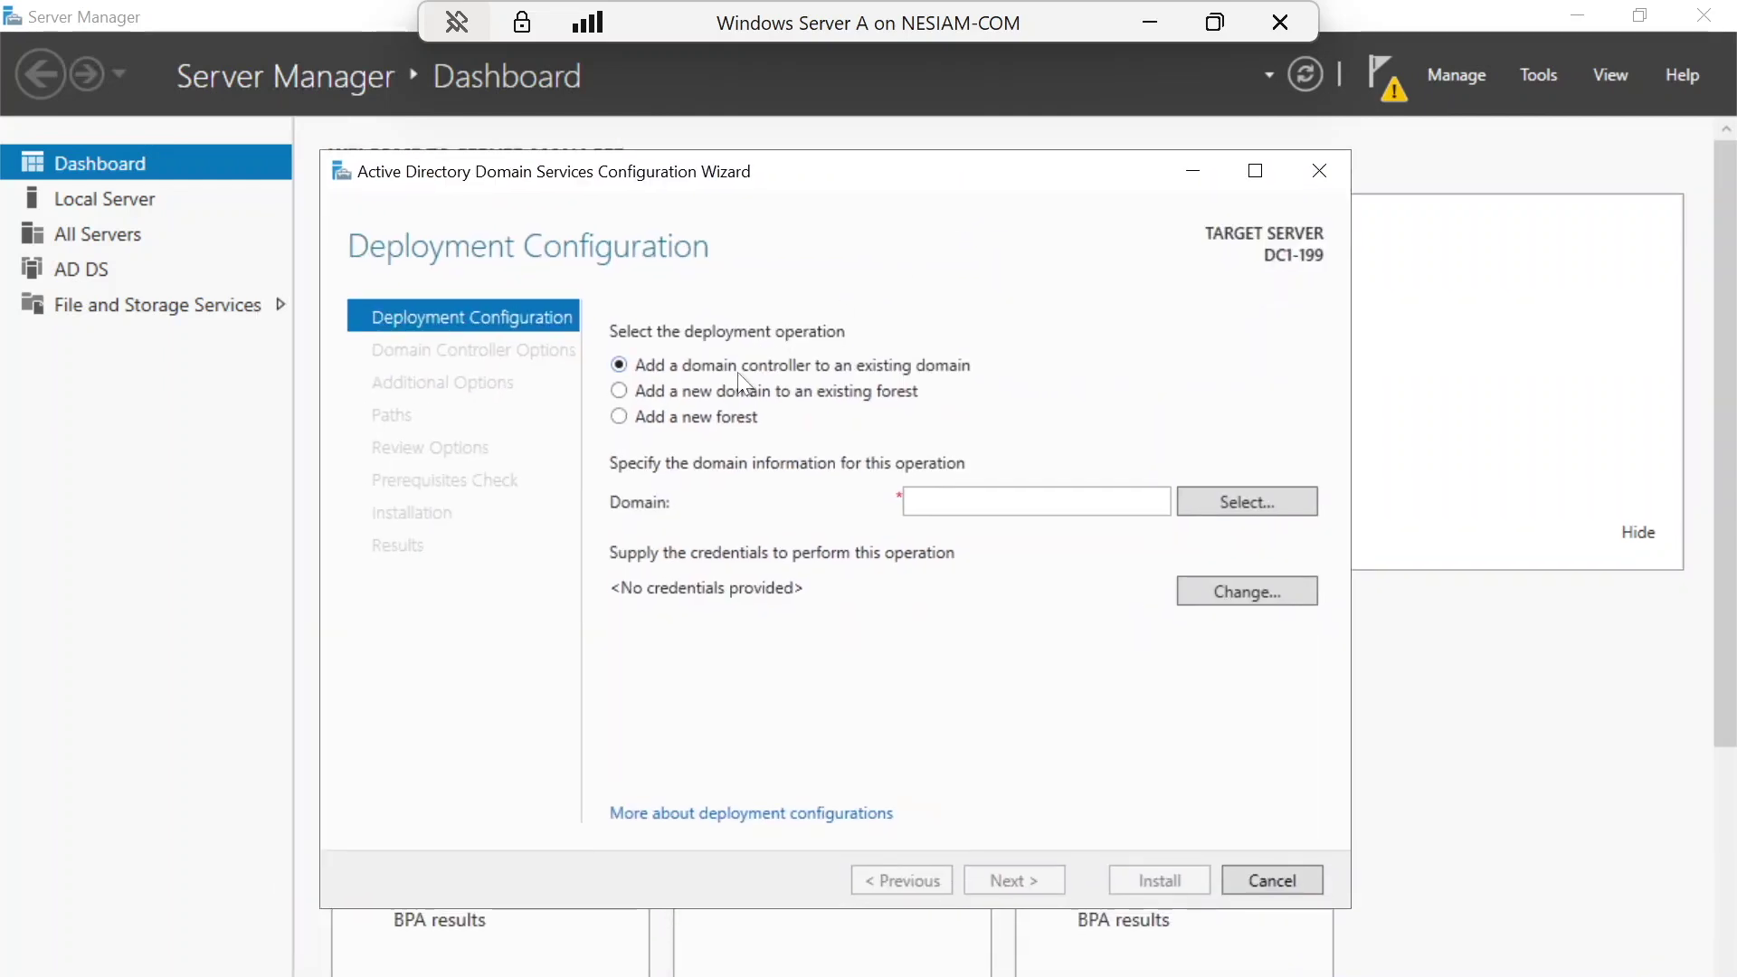
left_click(618, 416)
left_click(1036, 501)
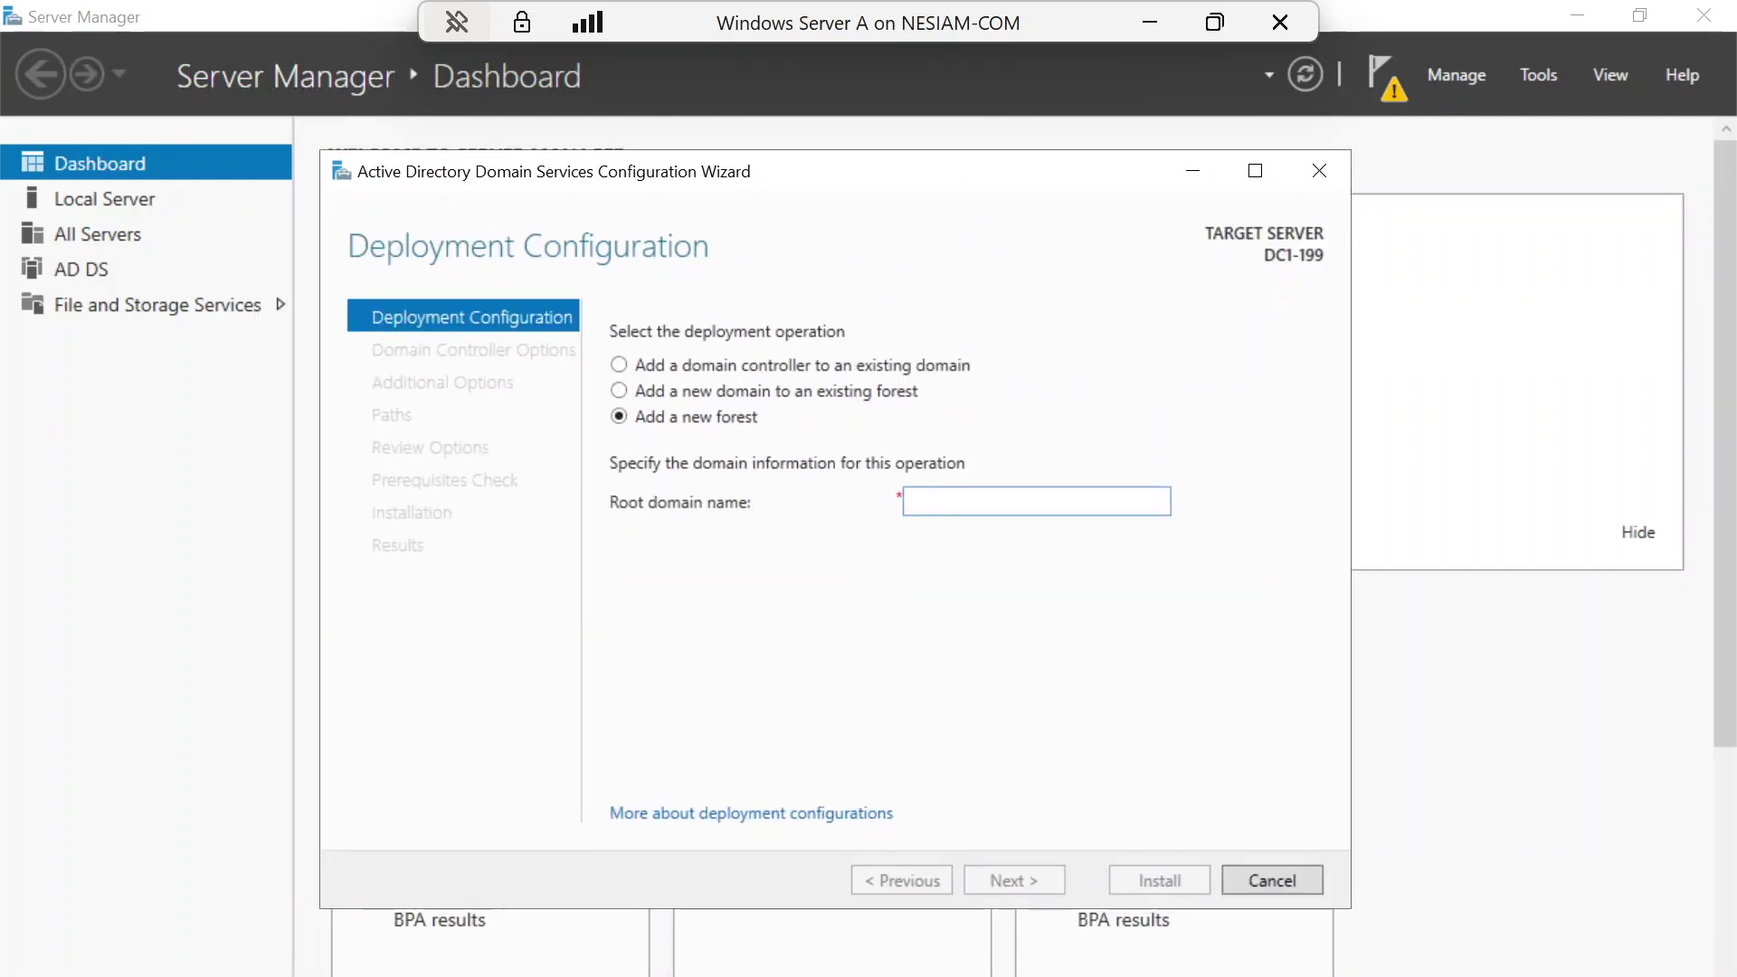
type("nesiam.com")
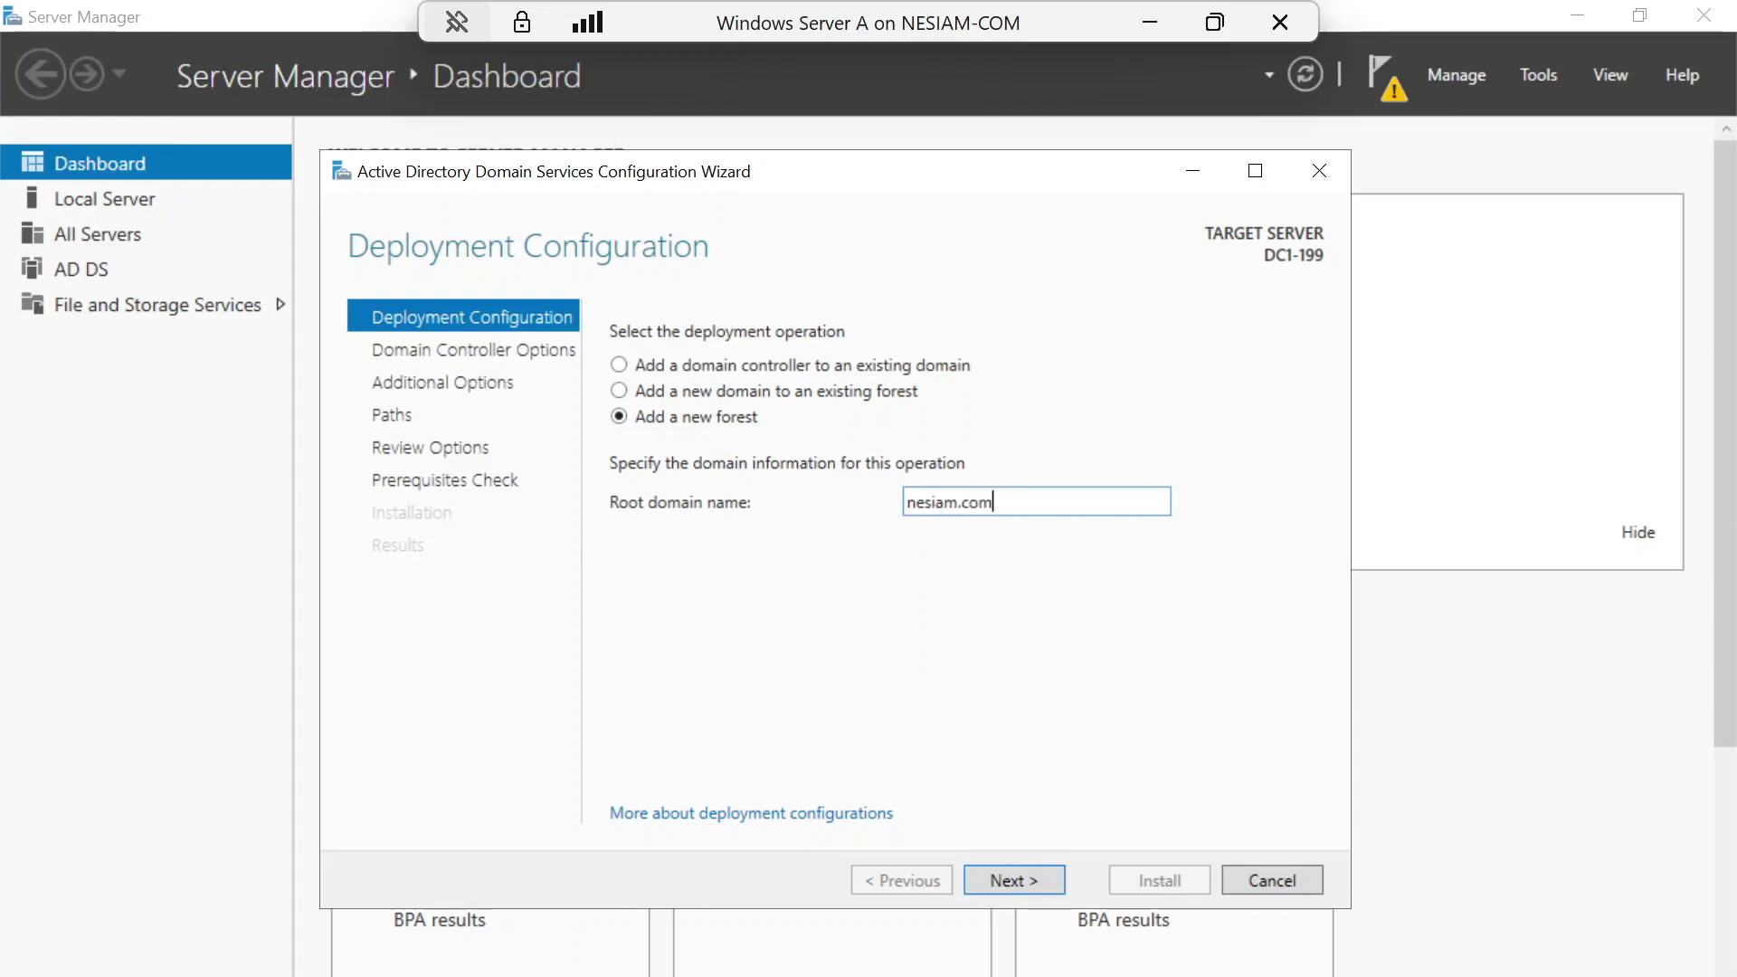
left_click(1021, 882)
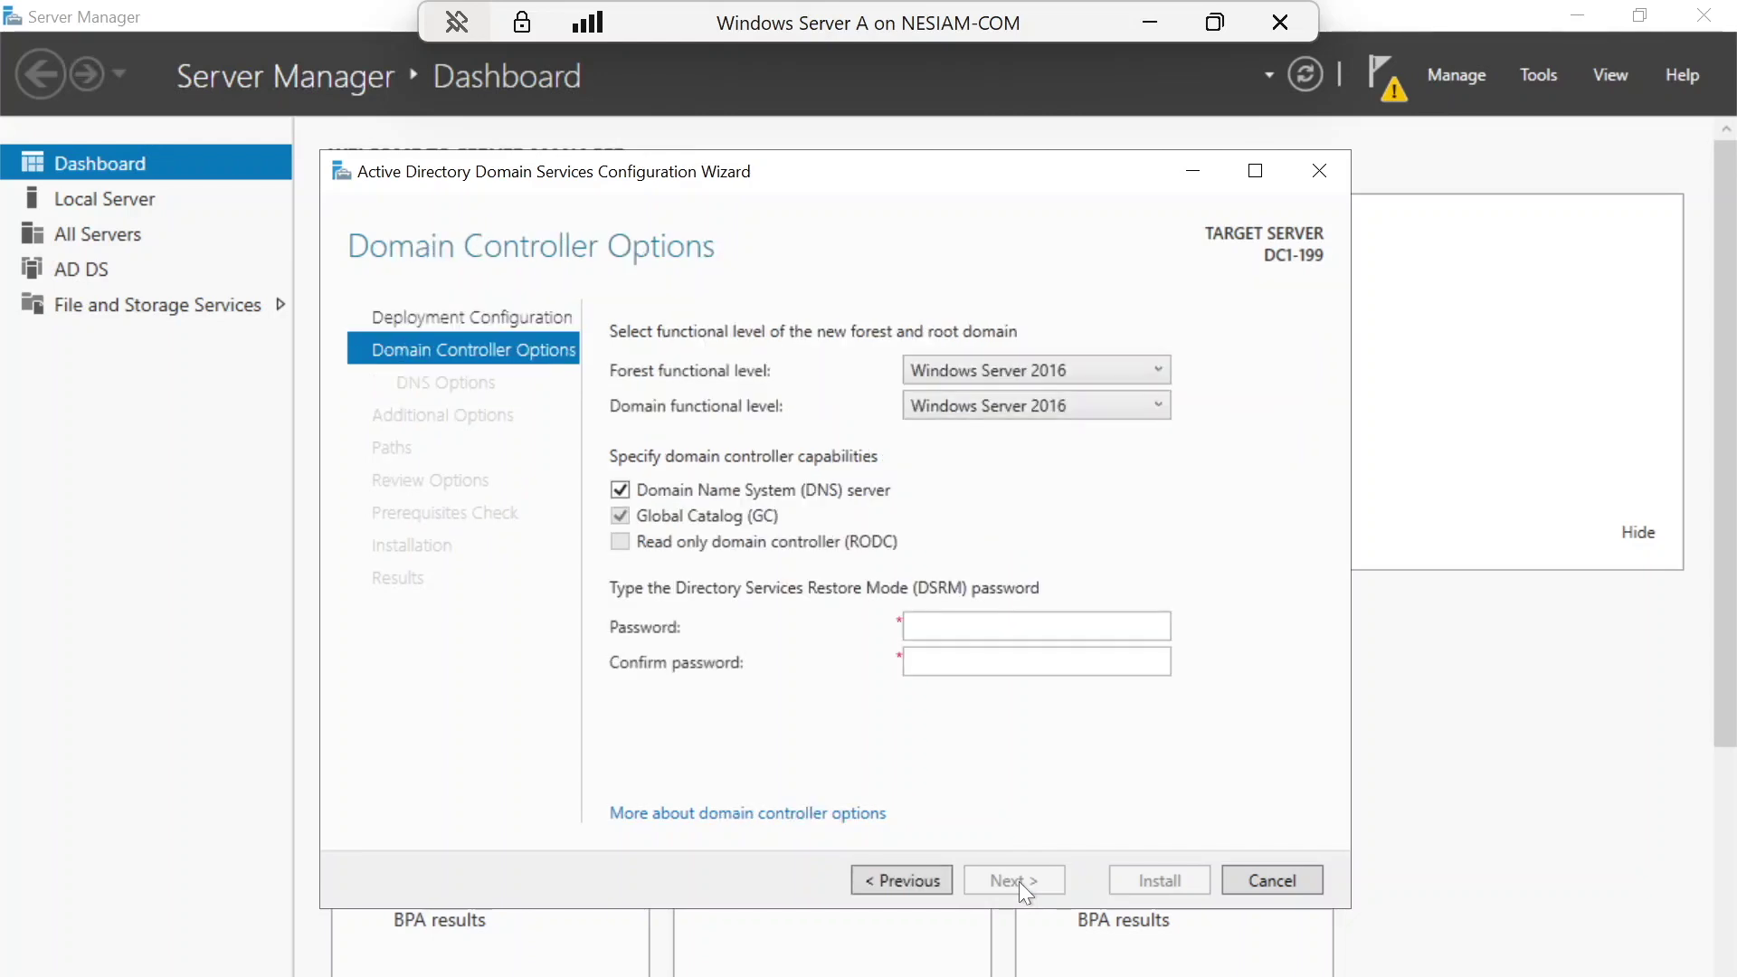
Keep the forest and domain functional levels at Windows Server 2016, and enter and confirm the Directory Services Restore Mode password.
left_click(1062, 369)
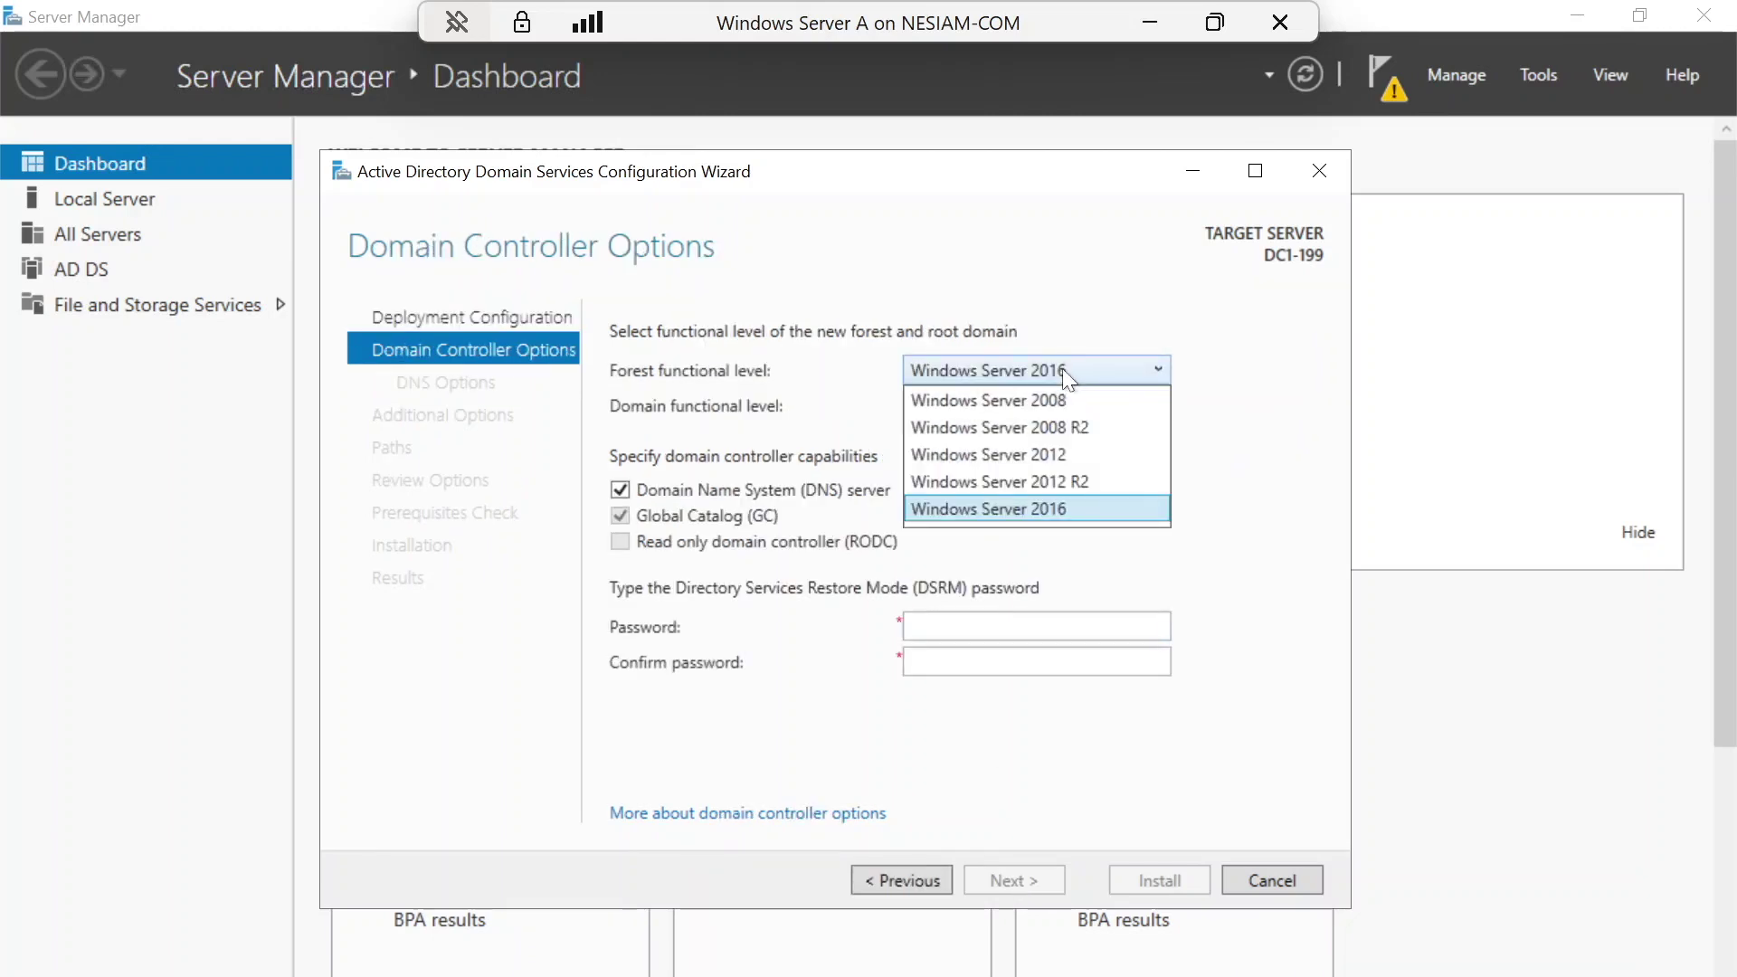
left_click(1062, 367)
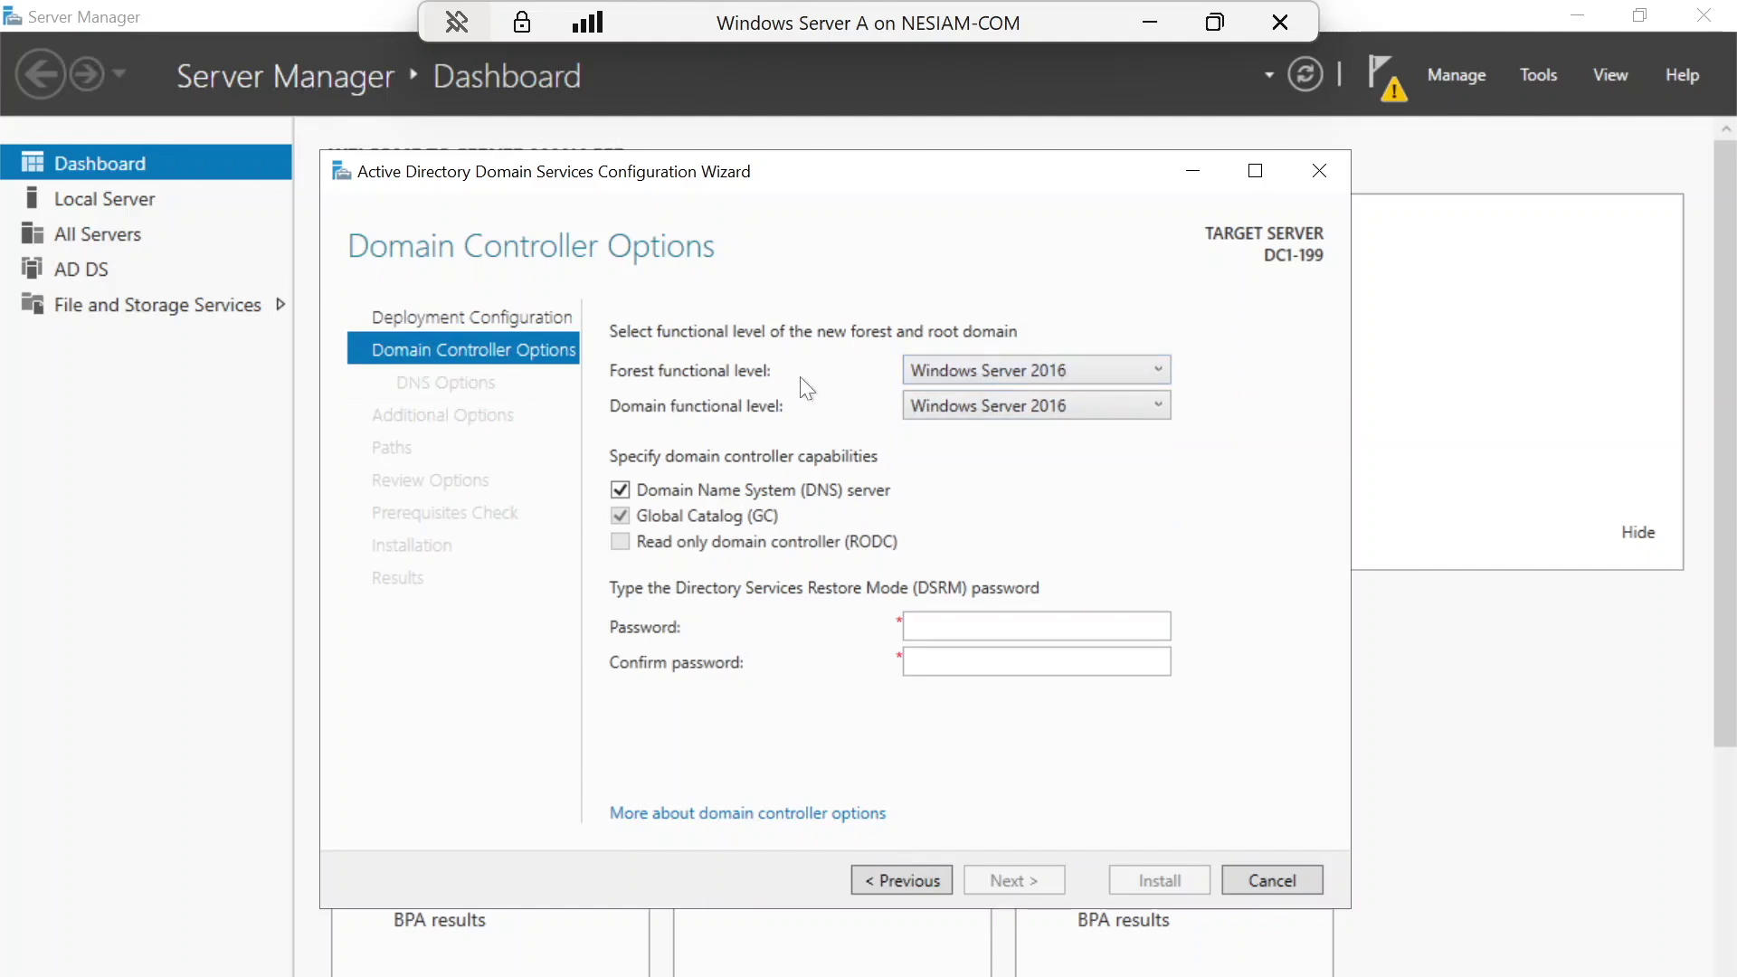
left_click(961, 409)
left_click(961, 409)
left_click(959, 626)
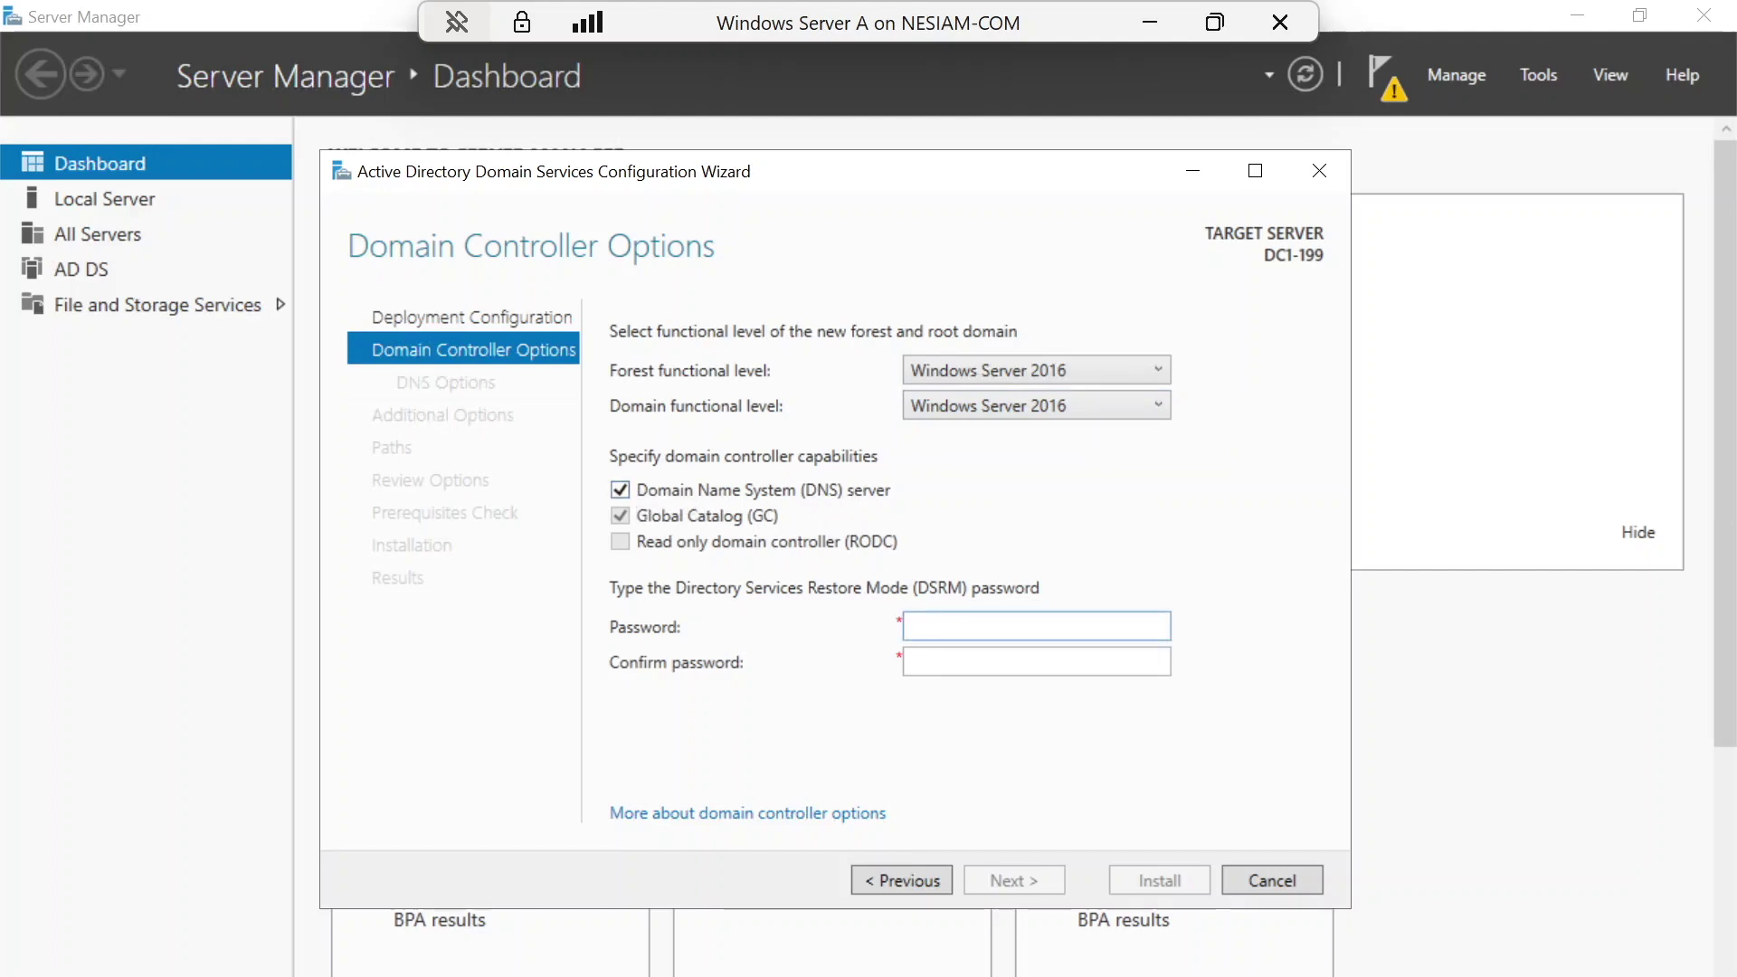
type("•••••••••••••")
key("Tab")
type("•••••••••••••")
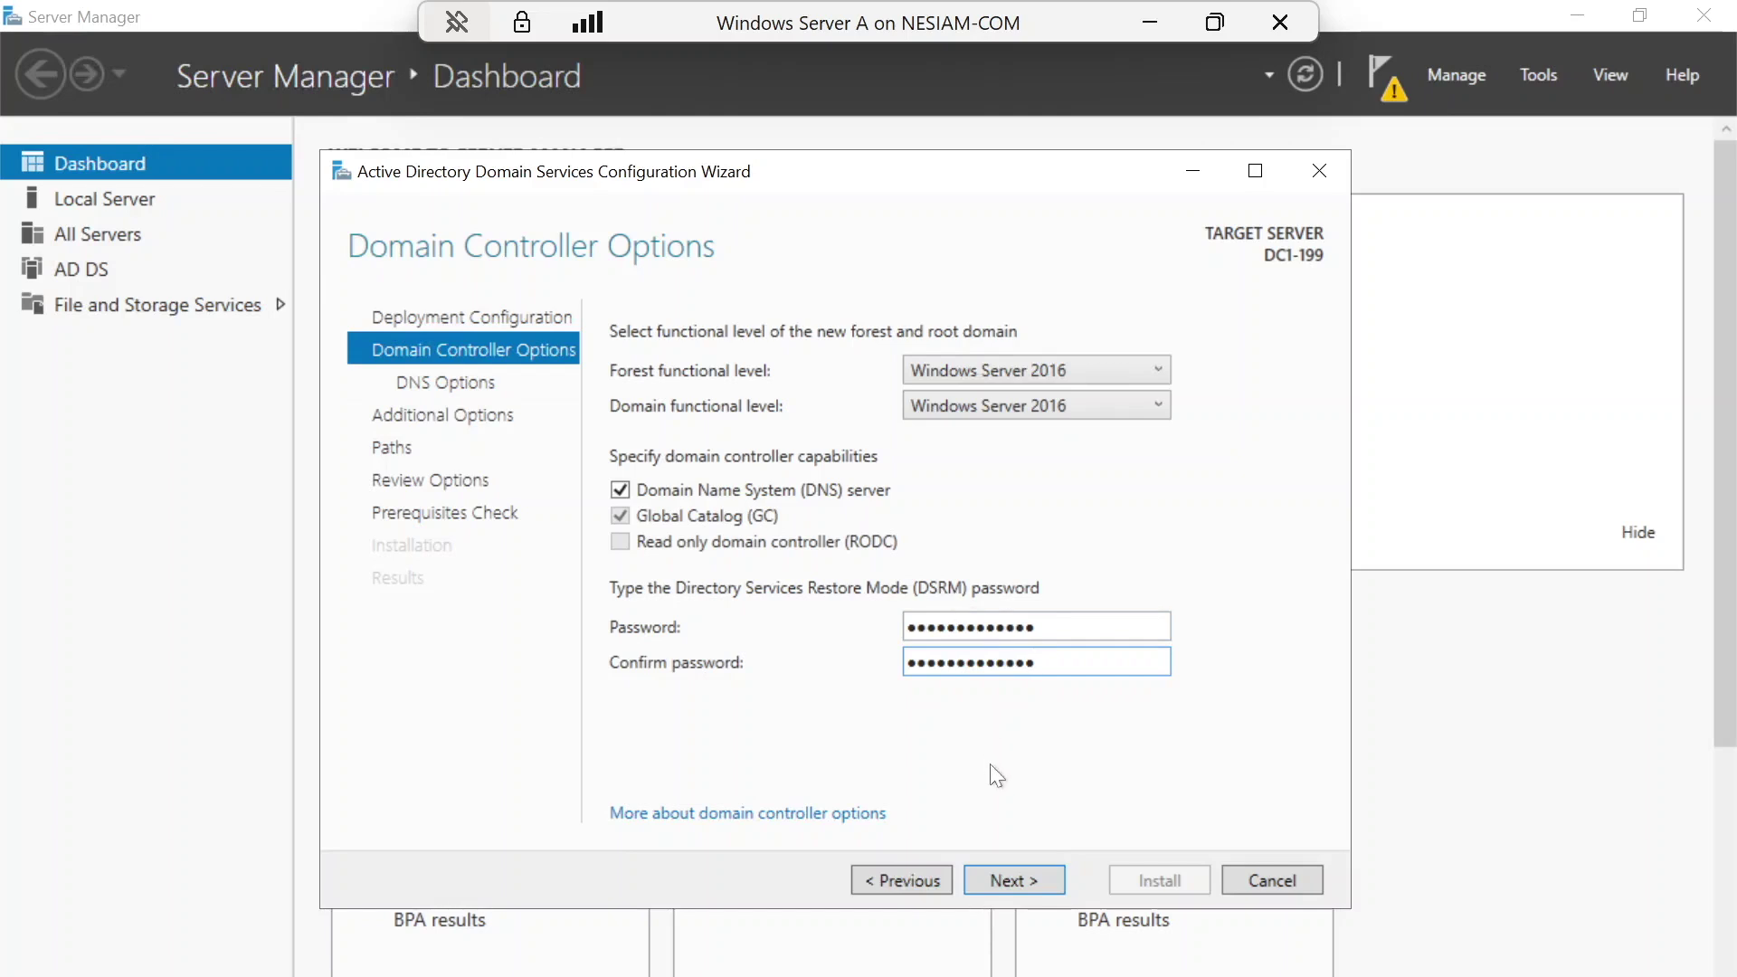
left_click(1007, 878)
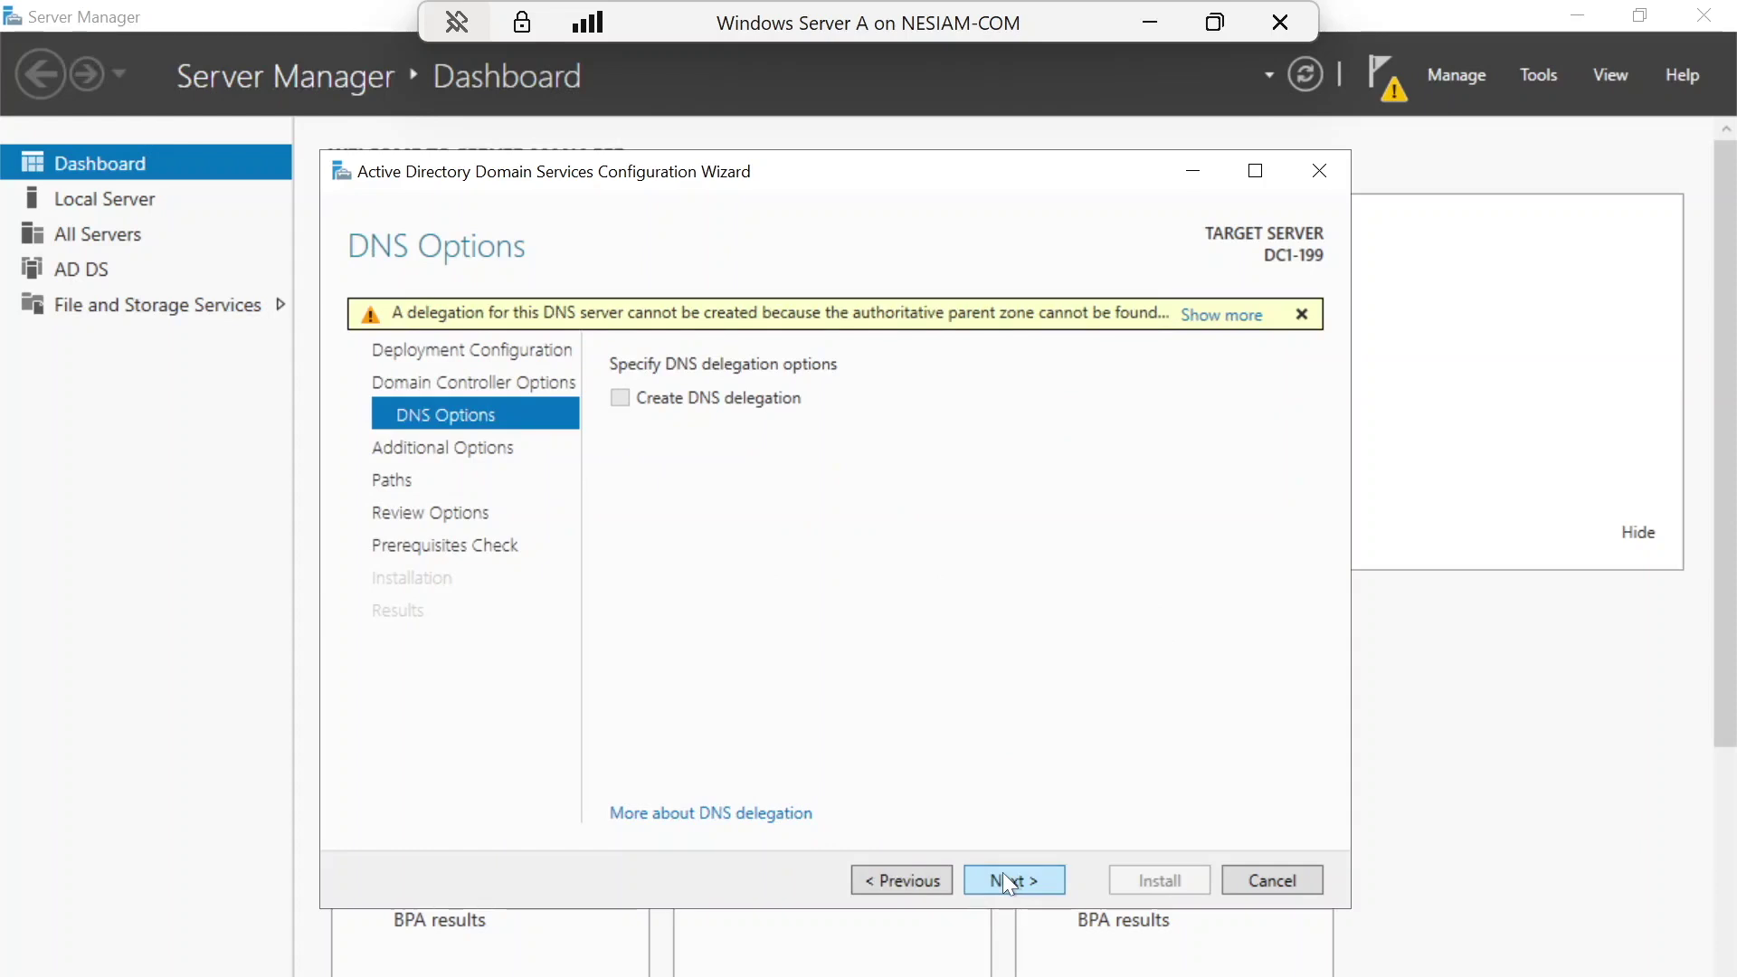
Read the full DNS delegation warning, leave DNS delegation off and accept NESIAM as the NetBIOS domain name.
left_click(1256, 315)
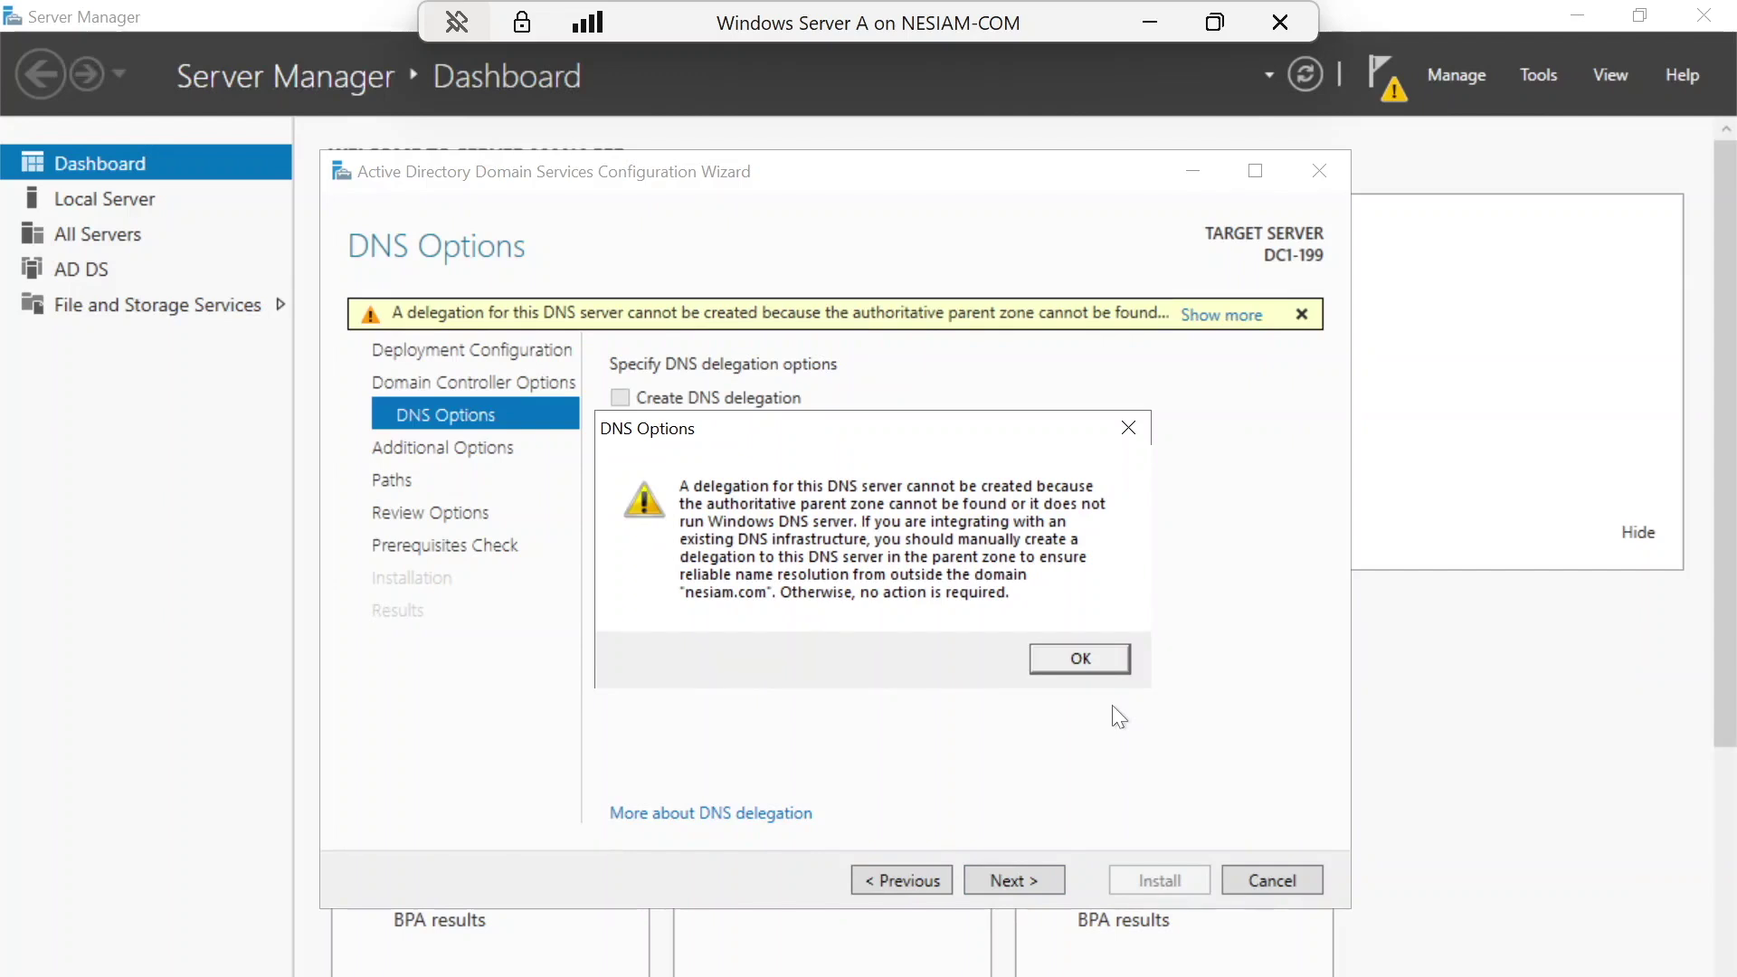
left_click(1078, 658)
left_click(1026, 879)
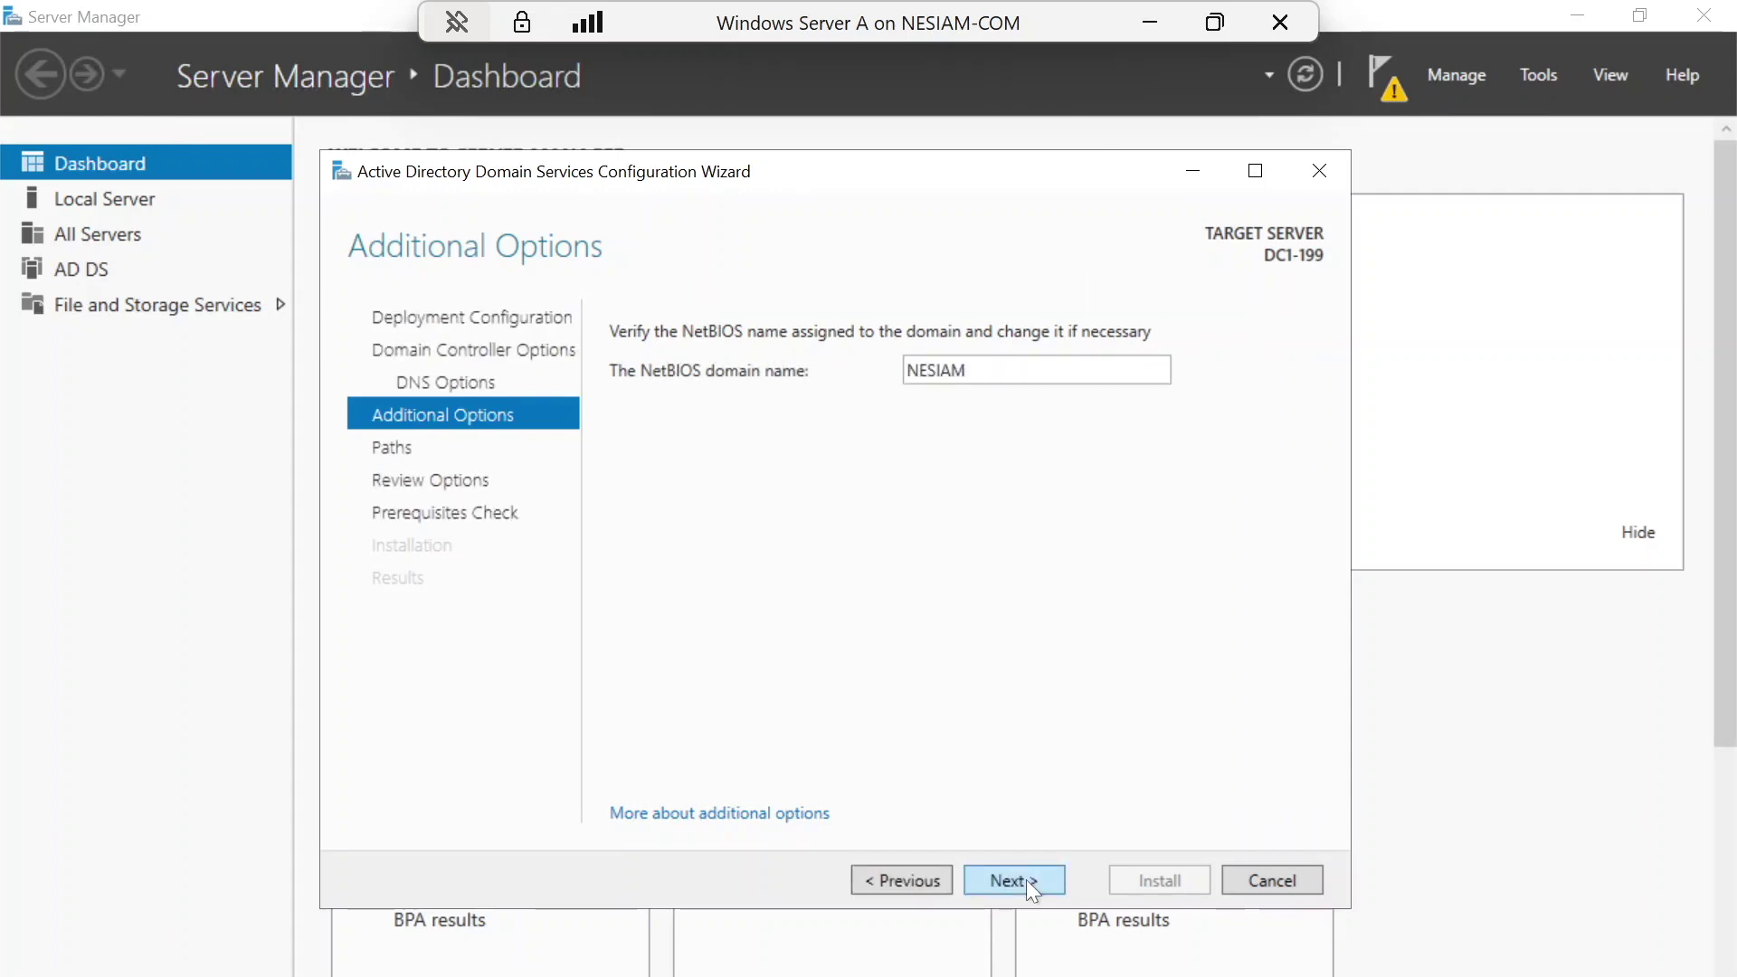
left_click(1032, 891)
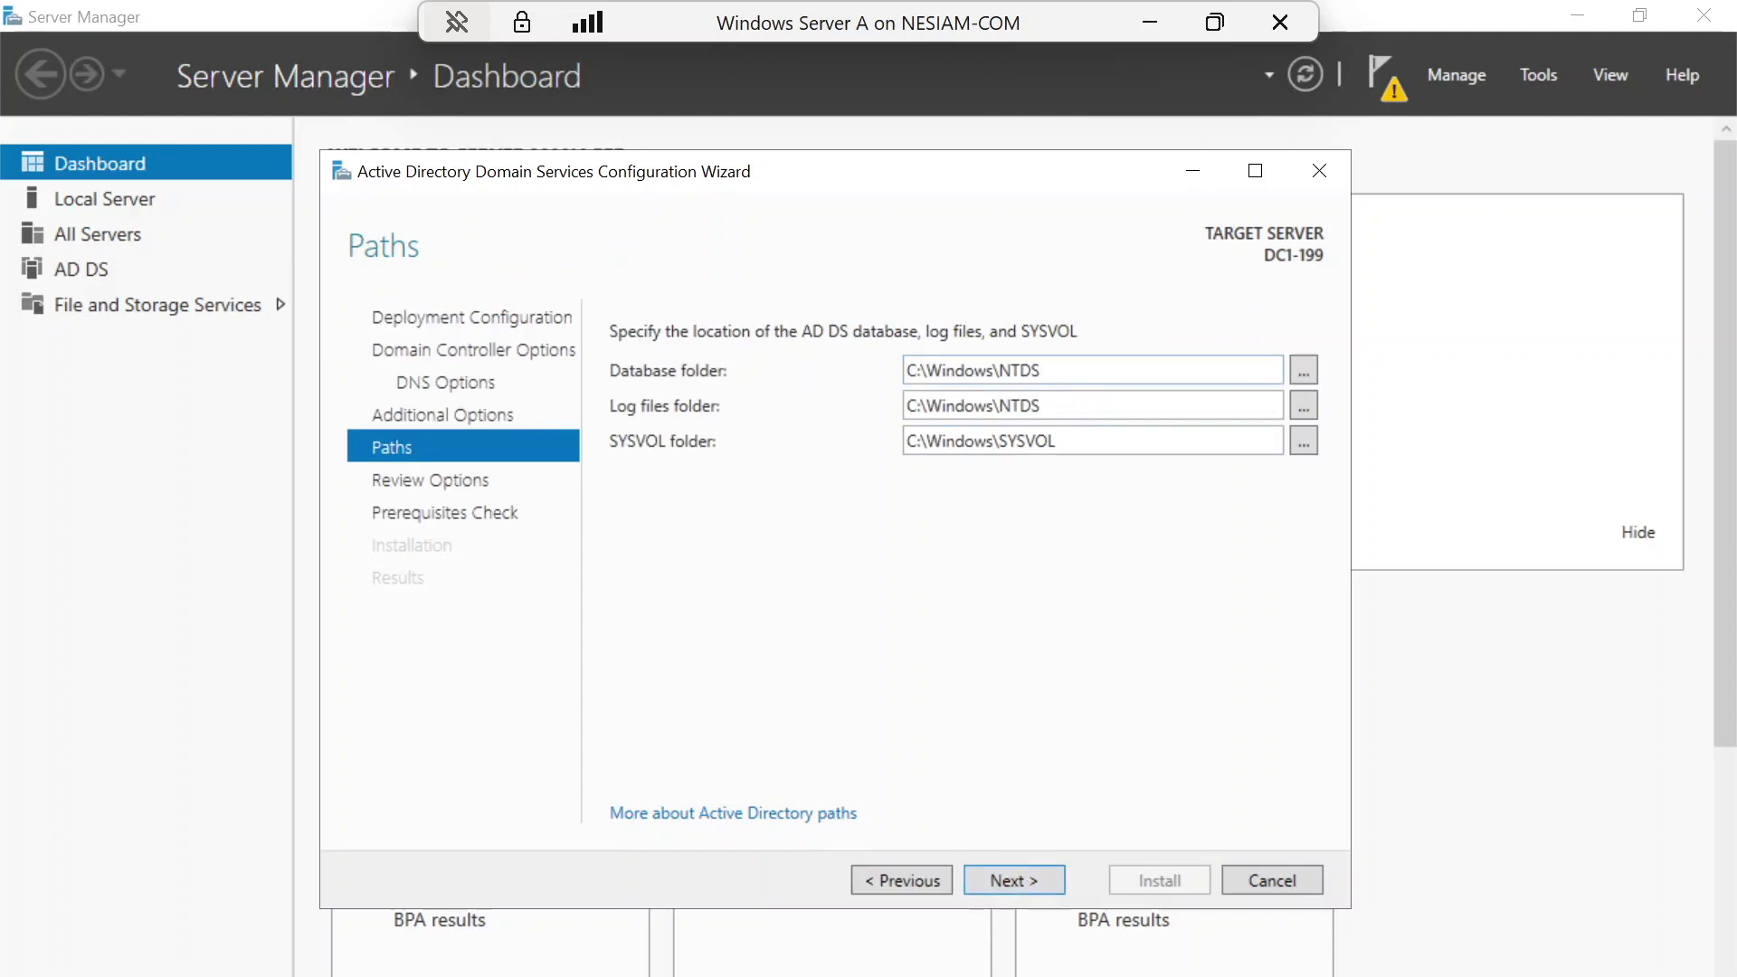
Keep C:\Windows\NTDS for the database and log files and C:\Windows\SYSVOL for SYSVOL, and continue to the options review.
double_click(971, 371)
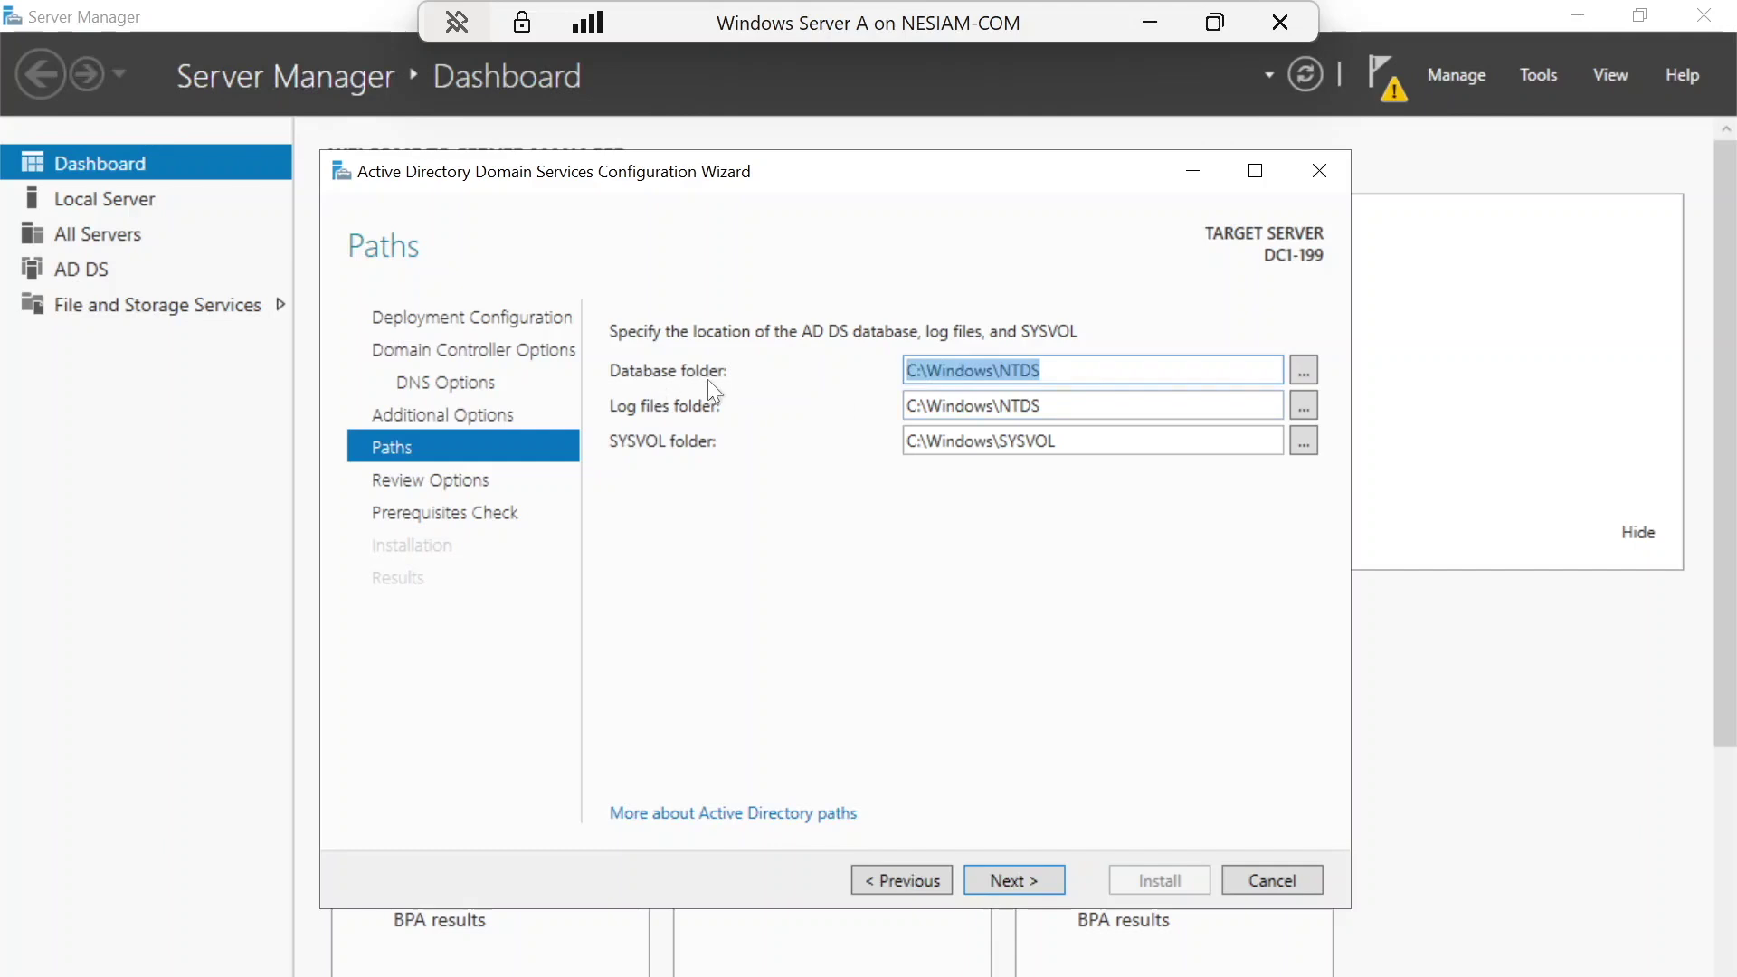
key("Tab")
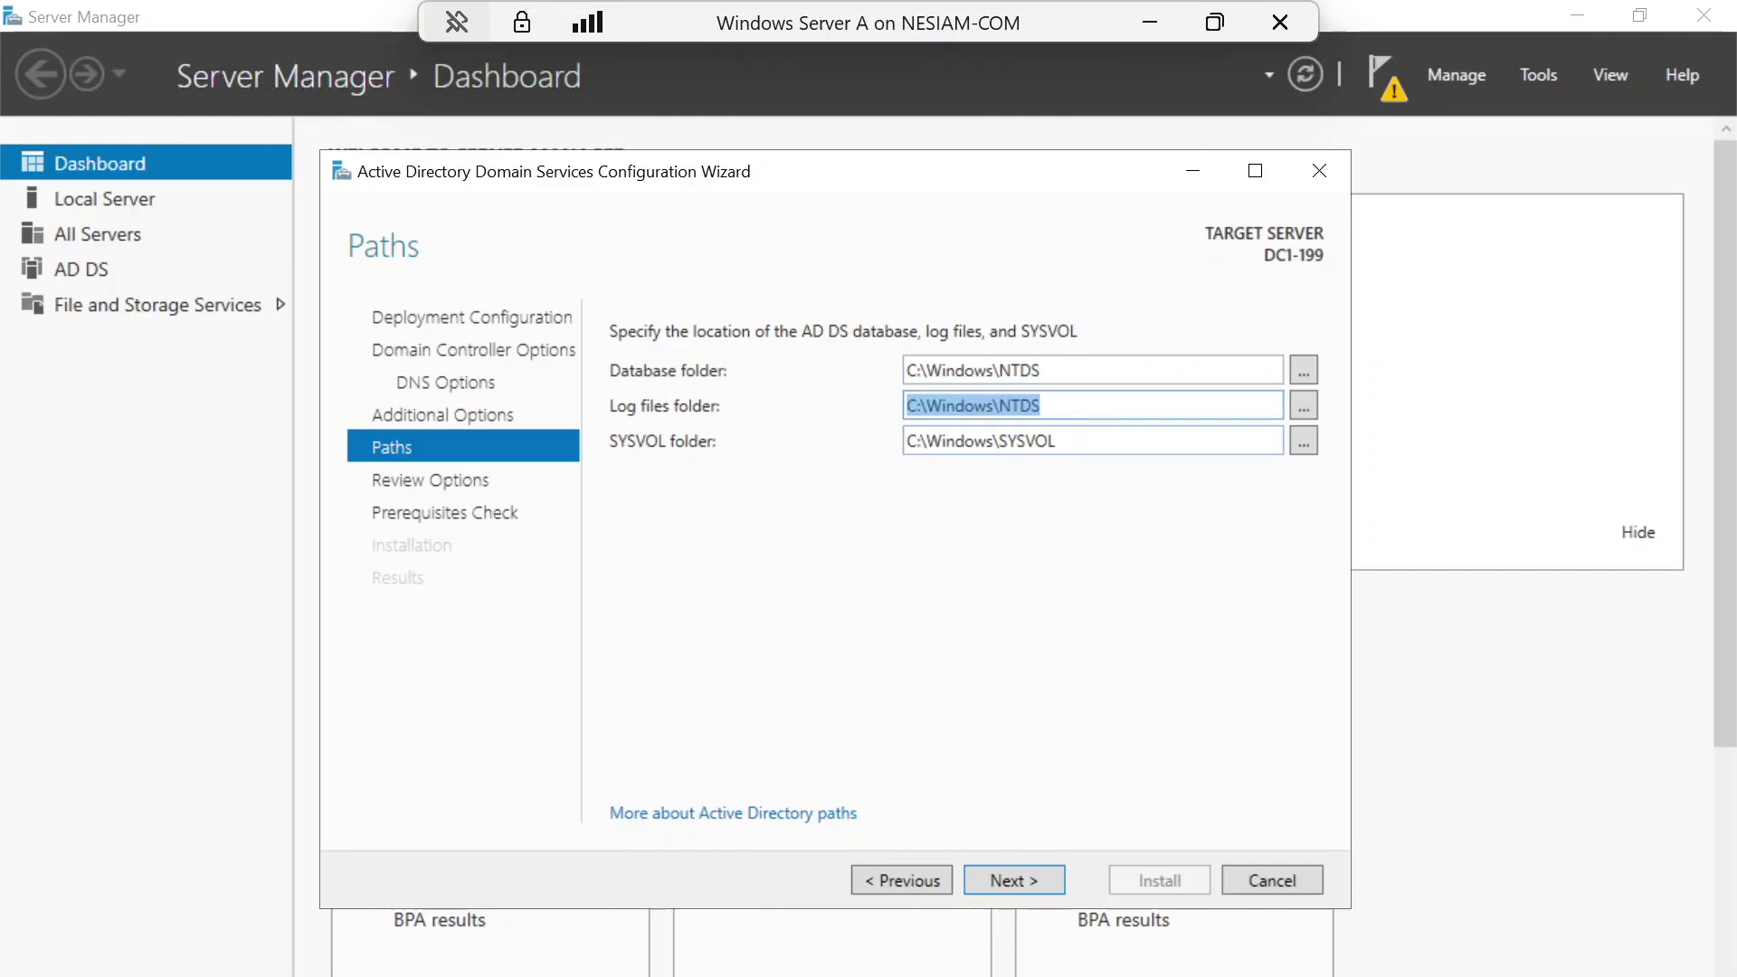
key("Tab")
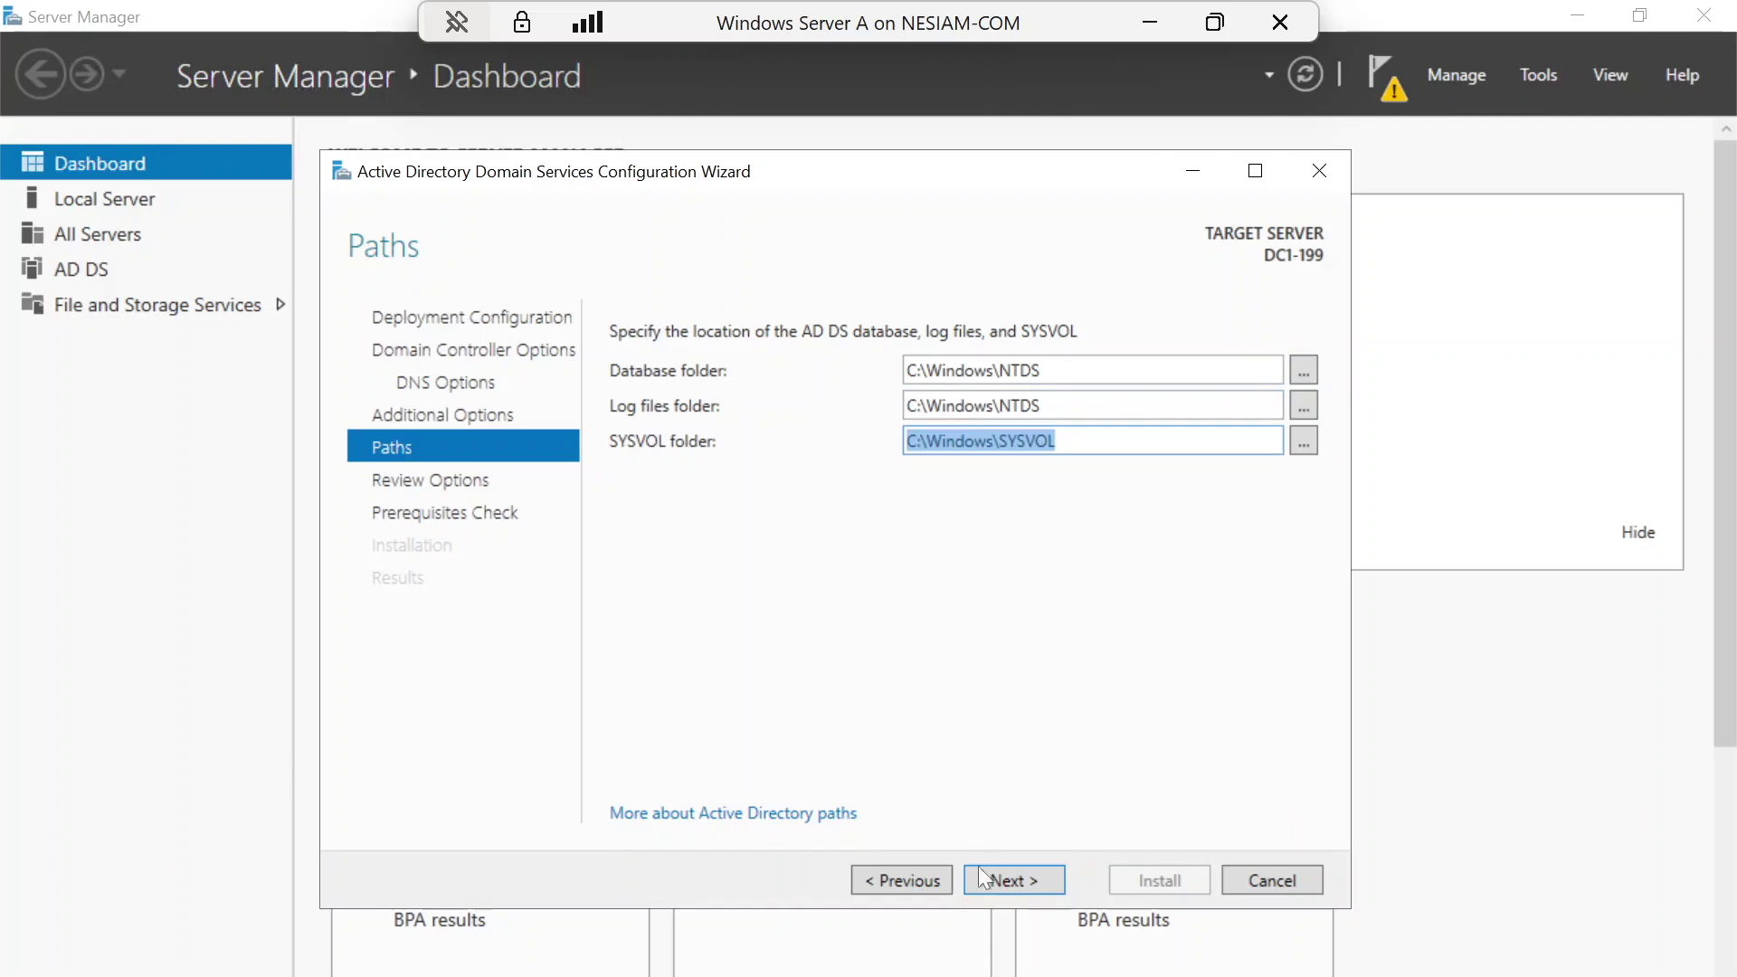
left_click(1006, 885)
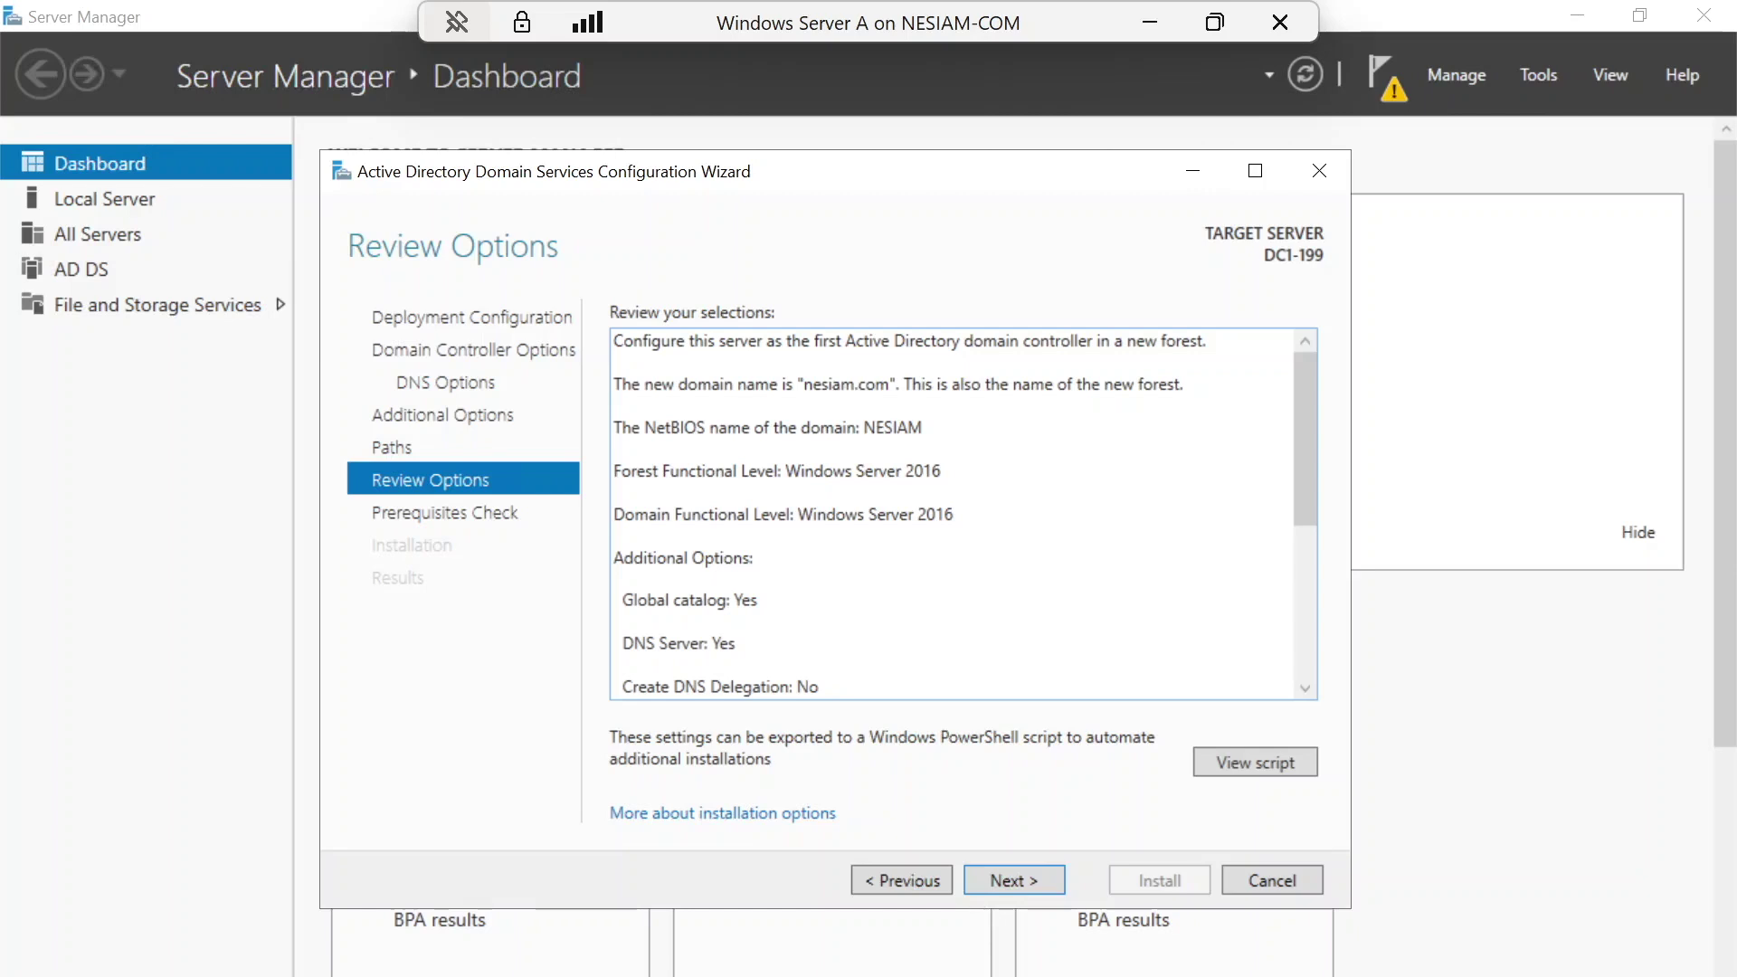
View the AD DS deployment script, save it to the Desktop as newDCScript.ps1 with type All Files, and close it.
left_click(1263, 762)
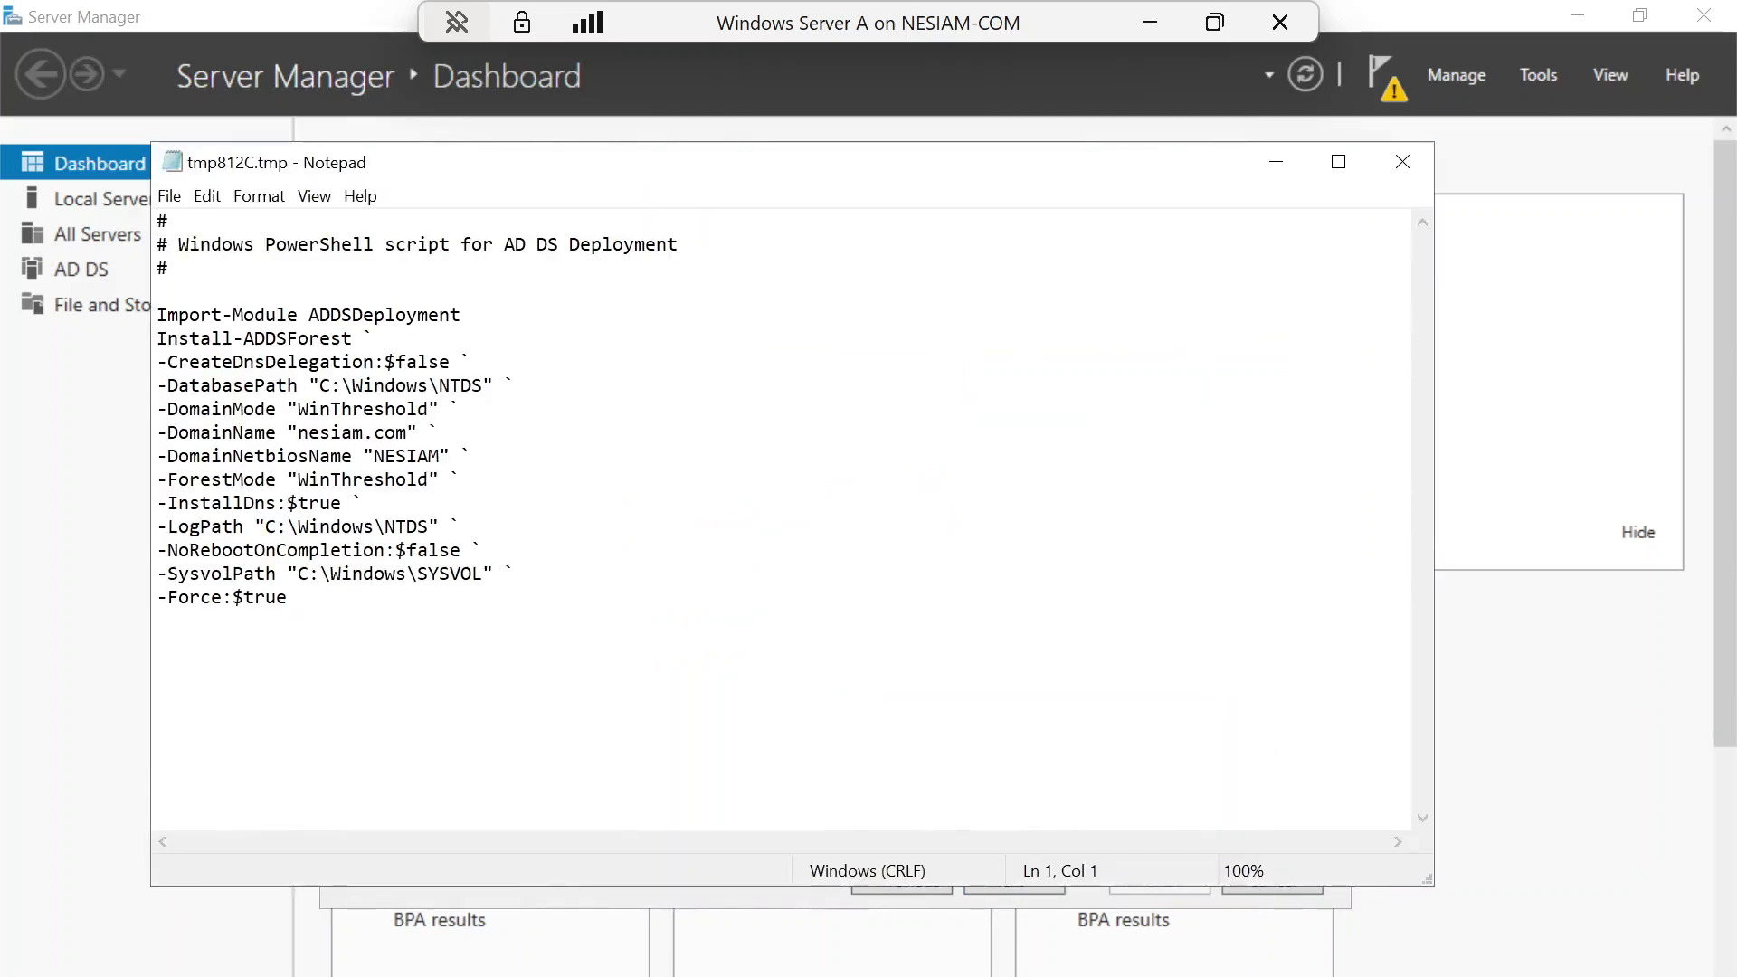
left_click(169, 195)
left_click(233, 307)
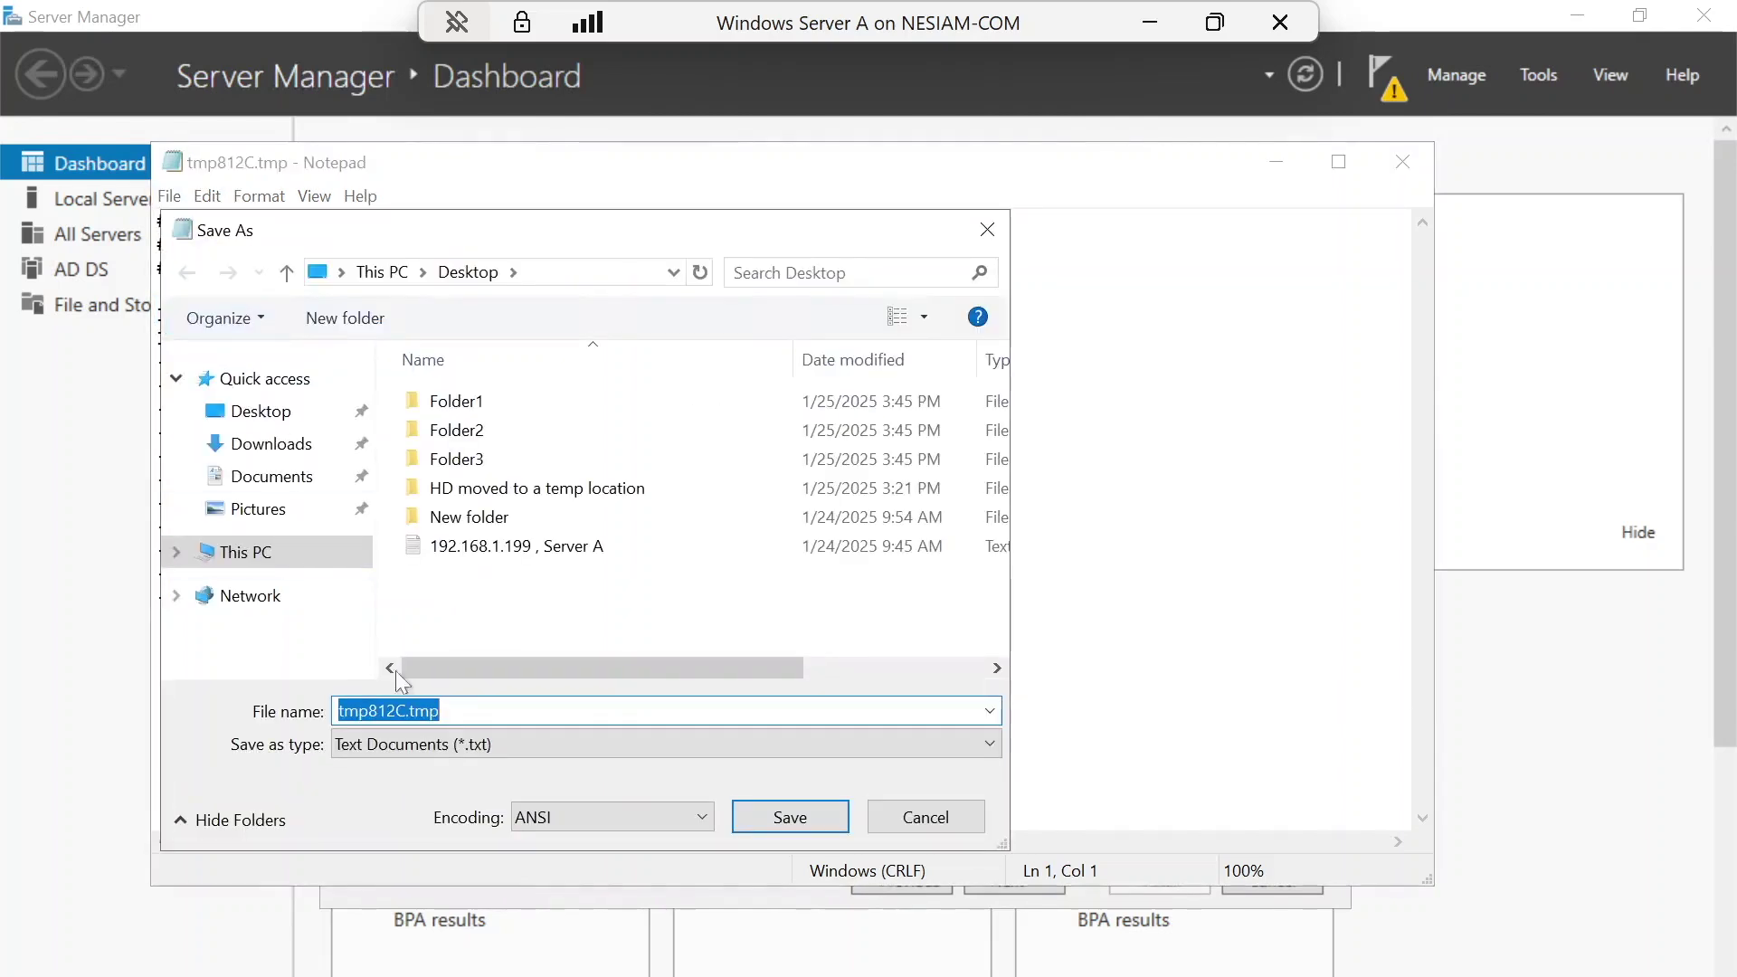
left_click(270, 554)
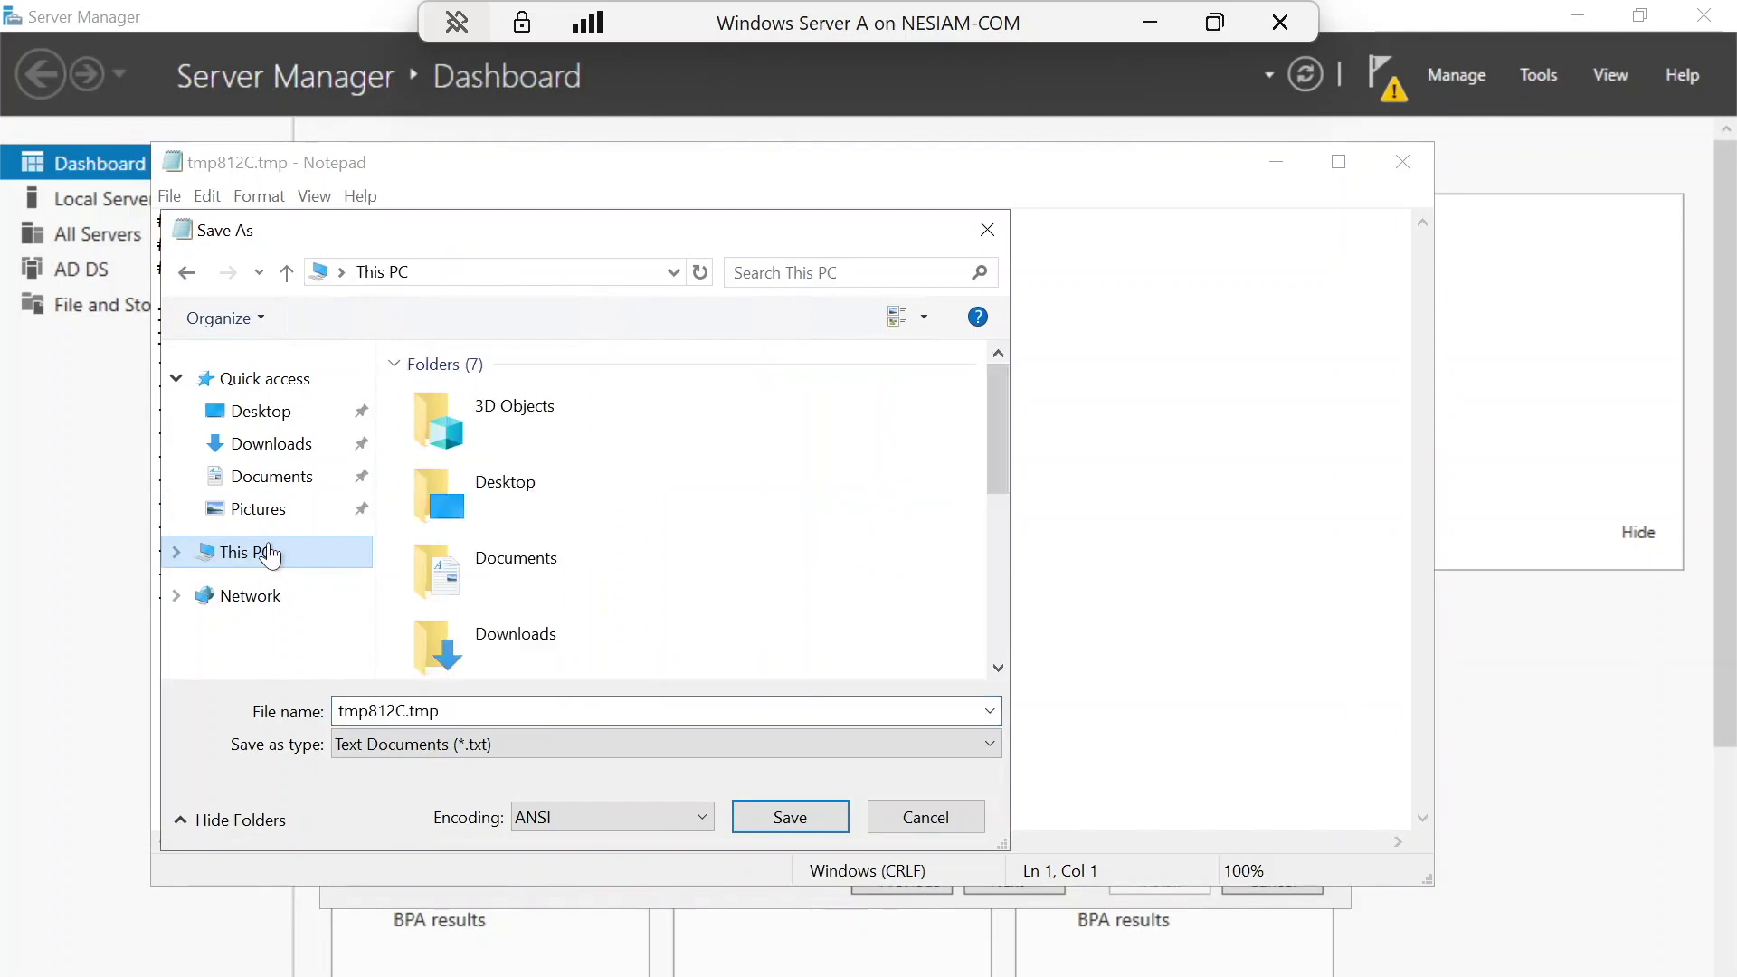
left_click(259, 411)
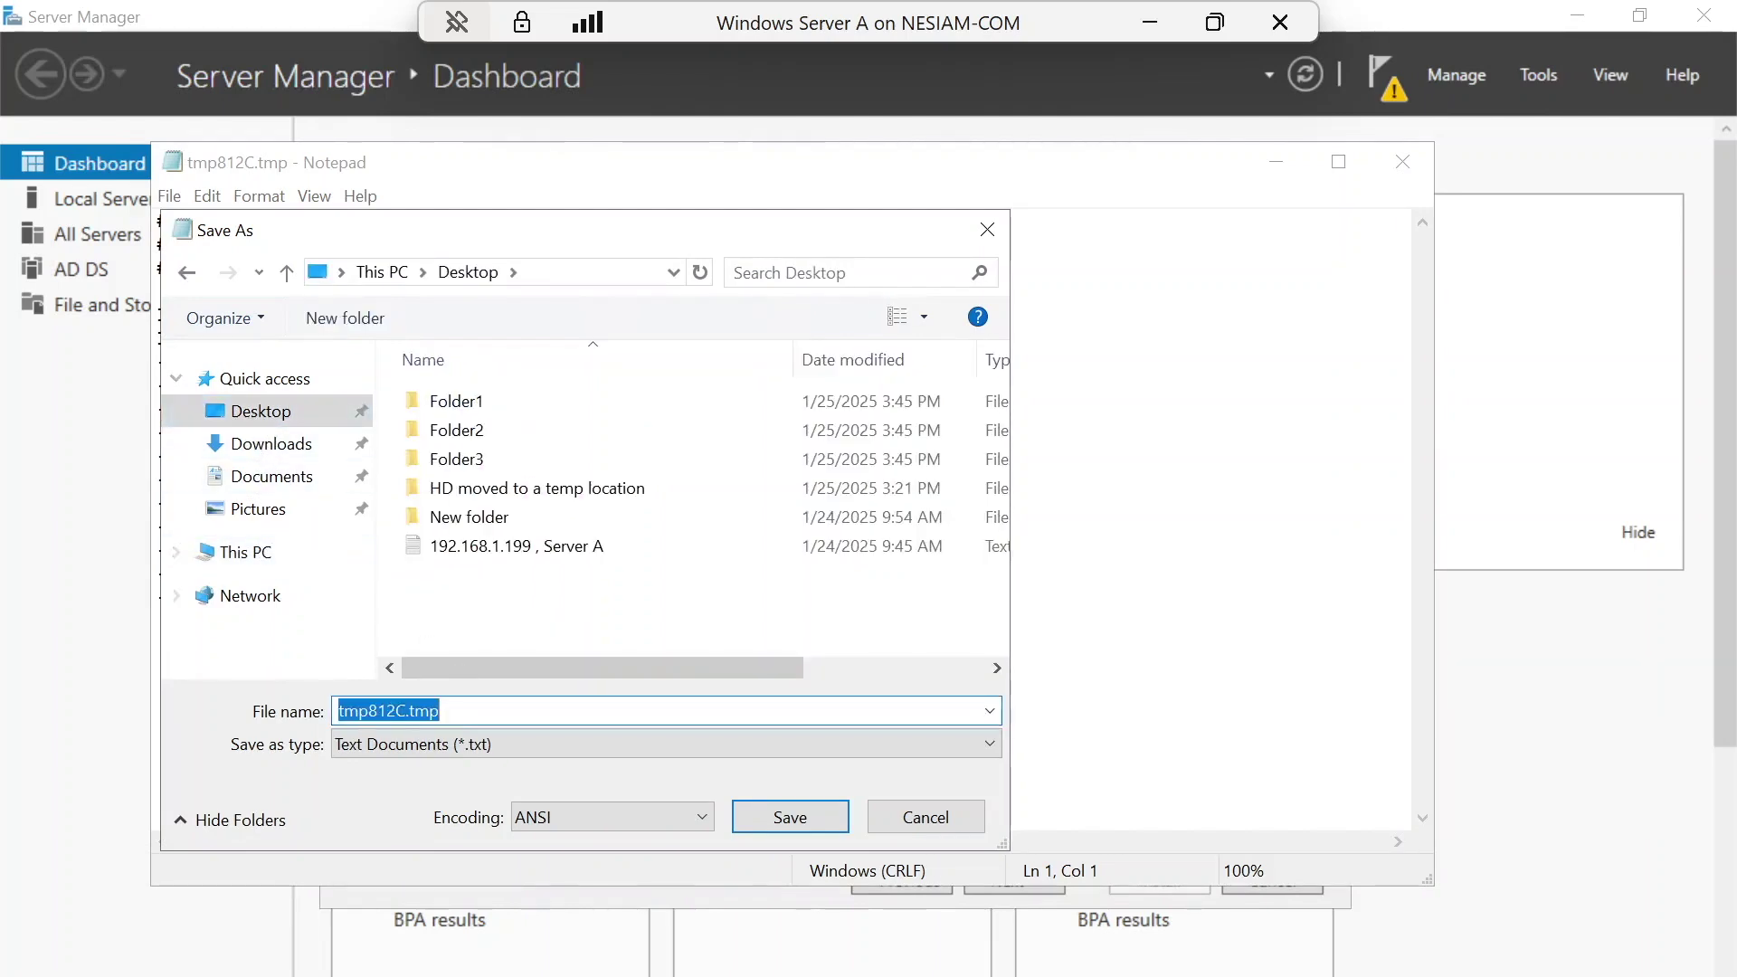
type("new")
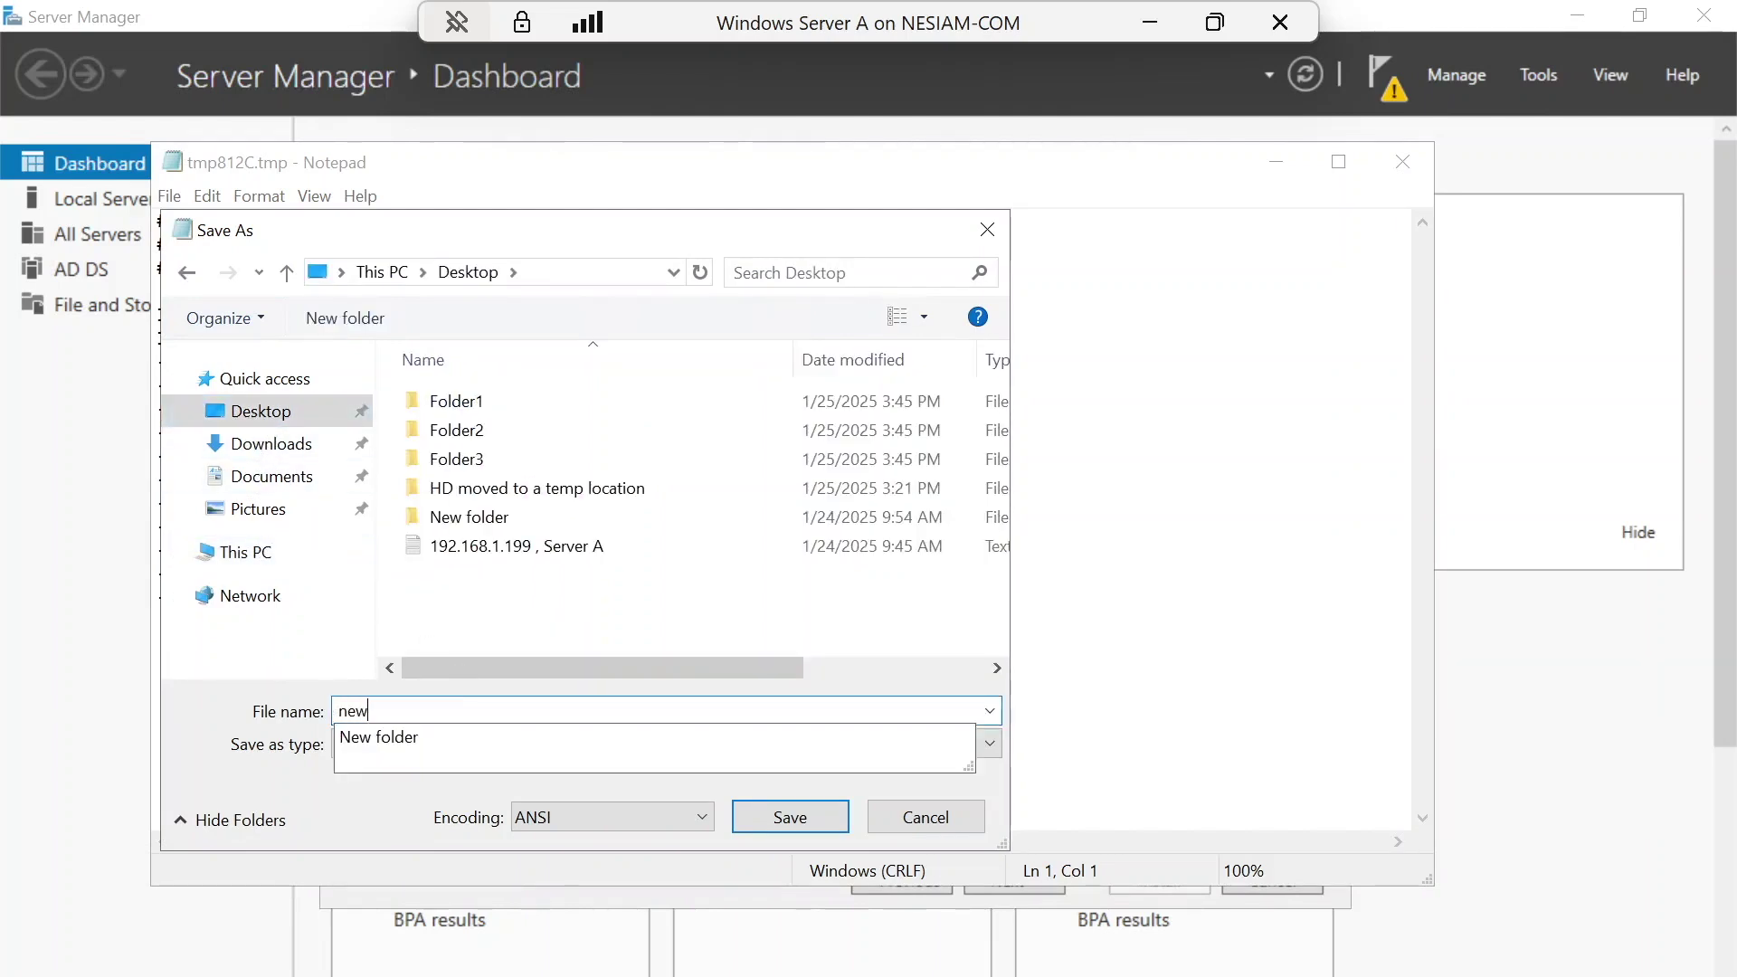
type("DCScri")
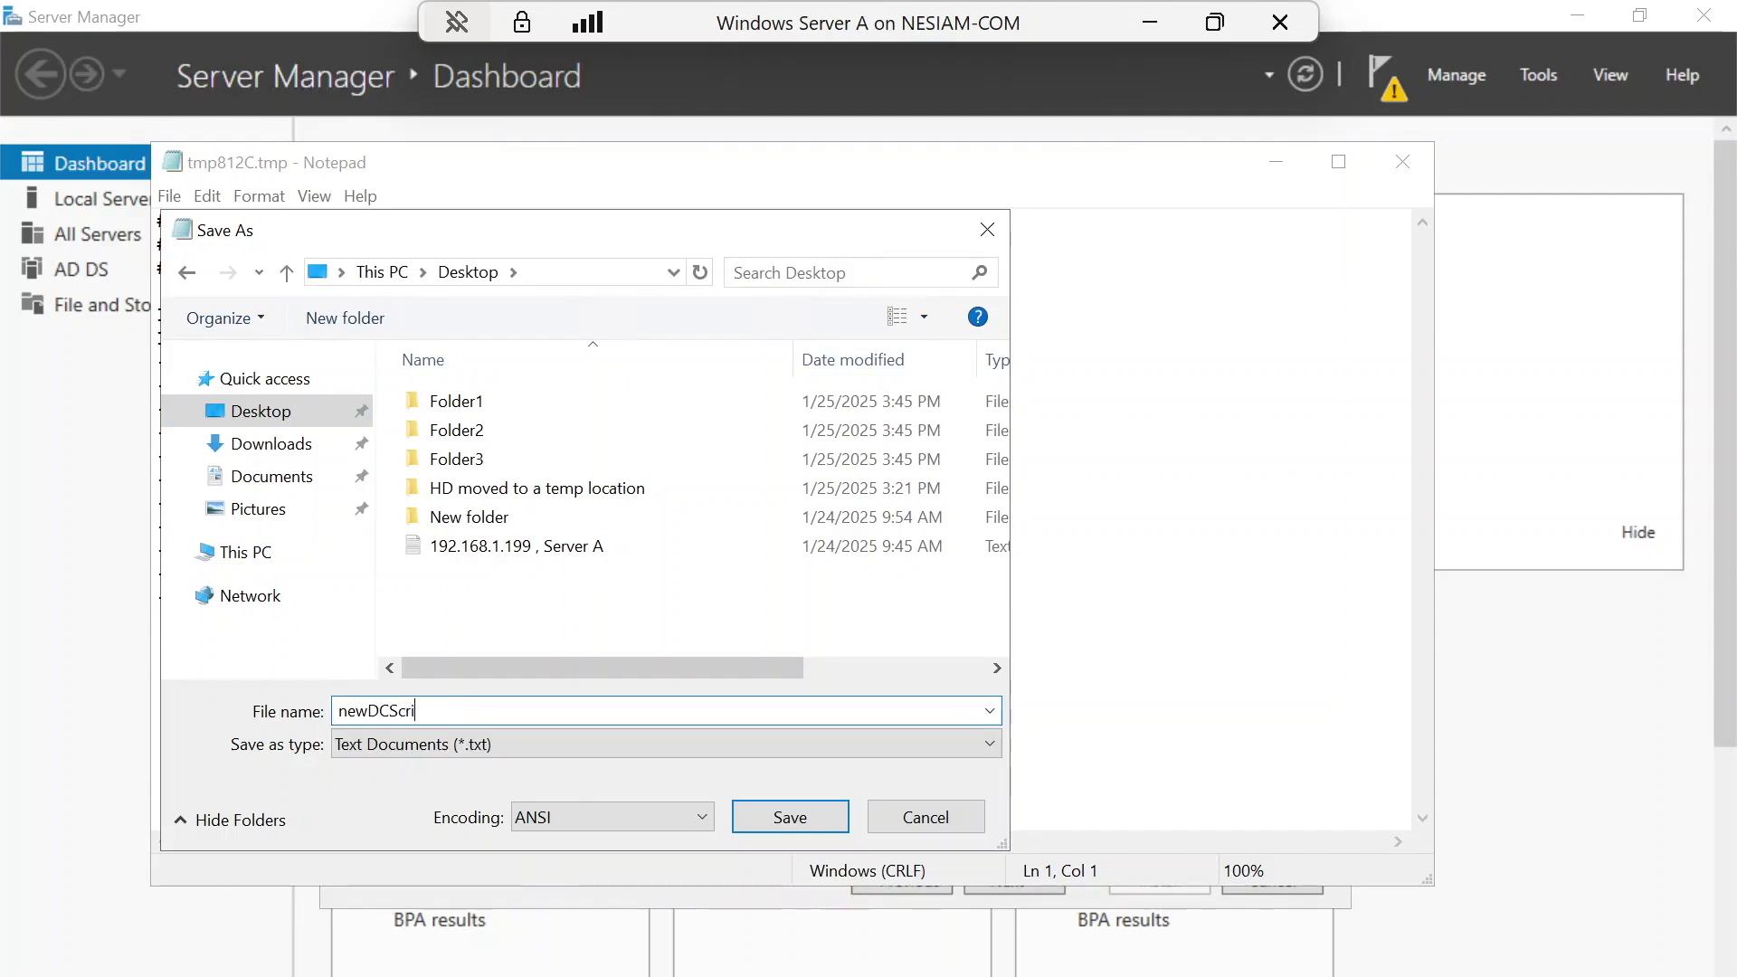
type("pt.ps1")
left_click(473, 745)
left_click(452, 789)
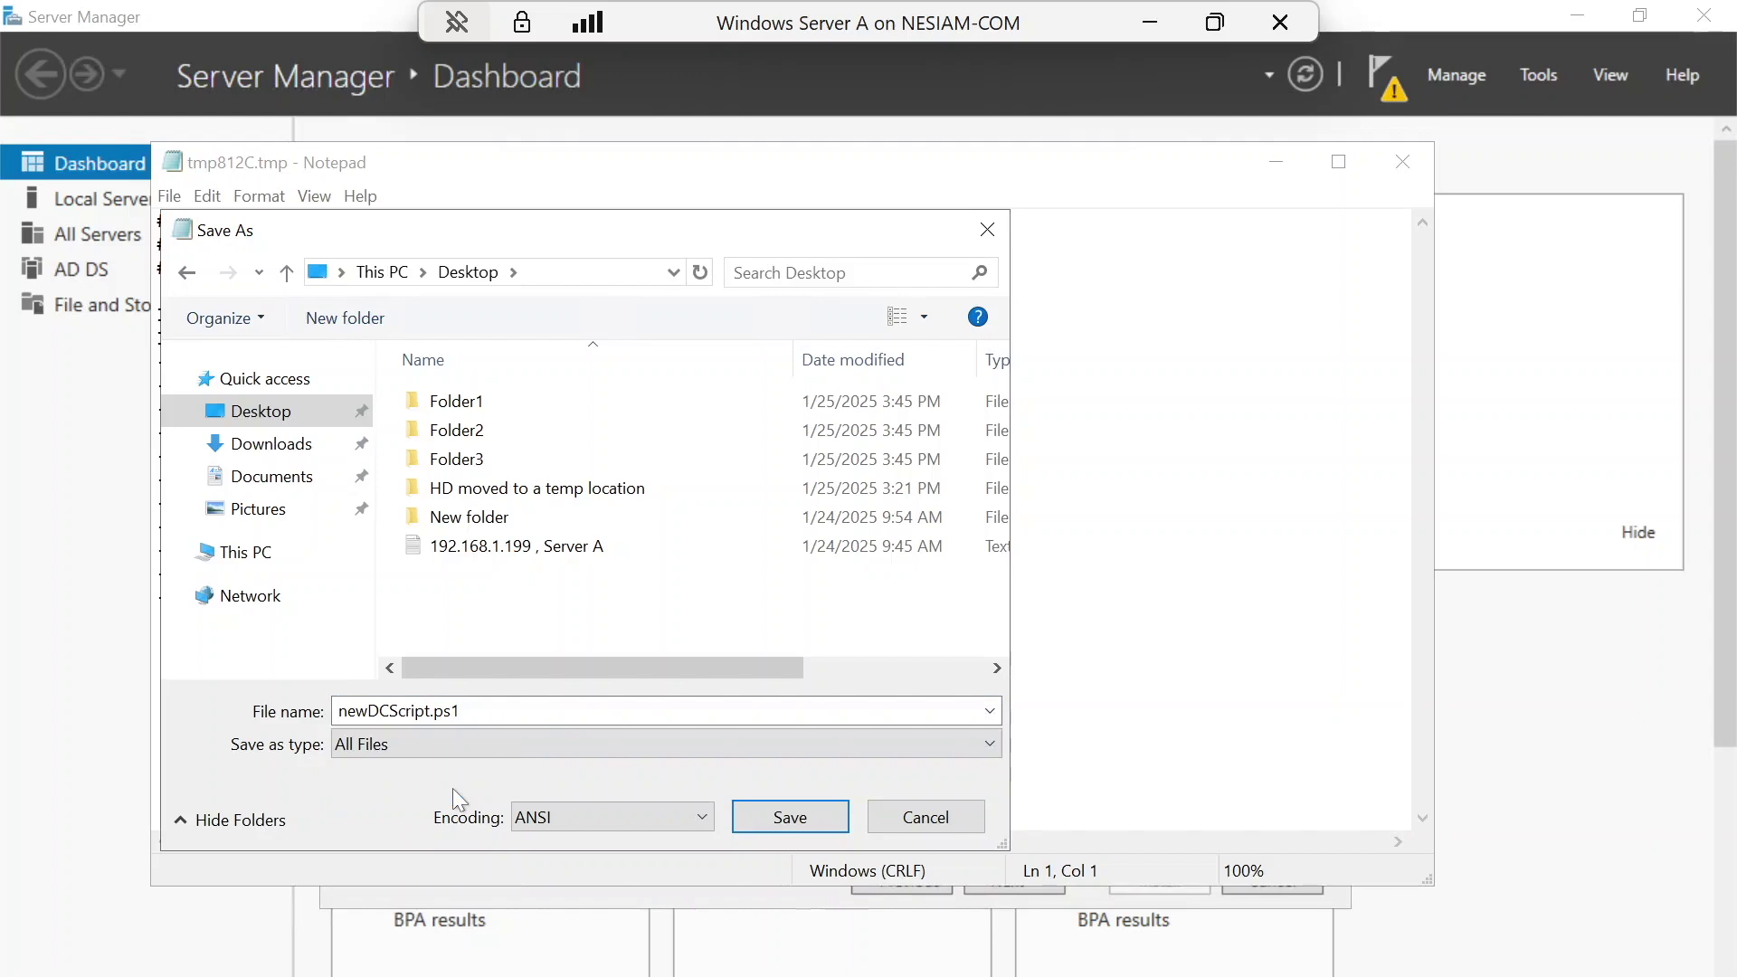
left_click(791, 818)
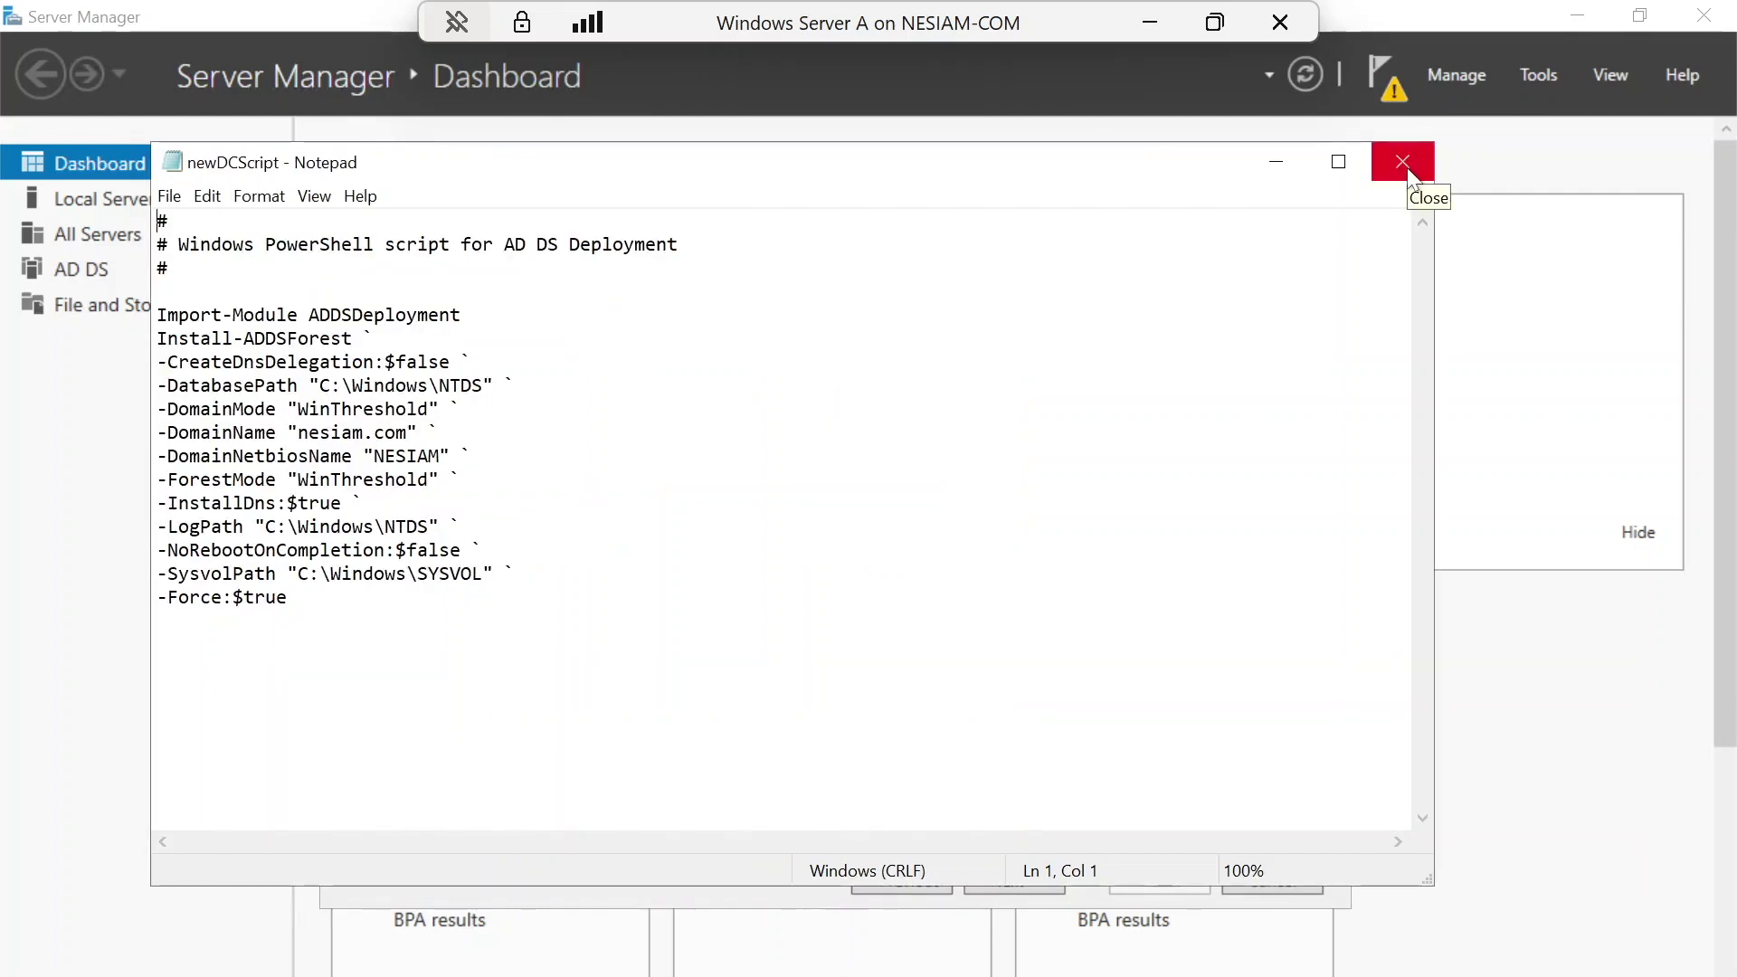
left_click(1402, 162)
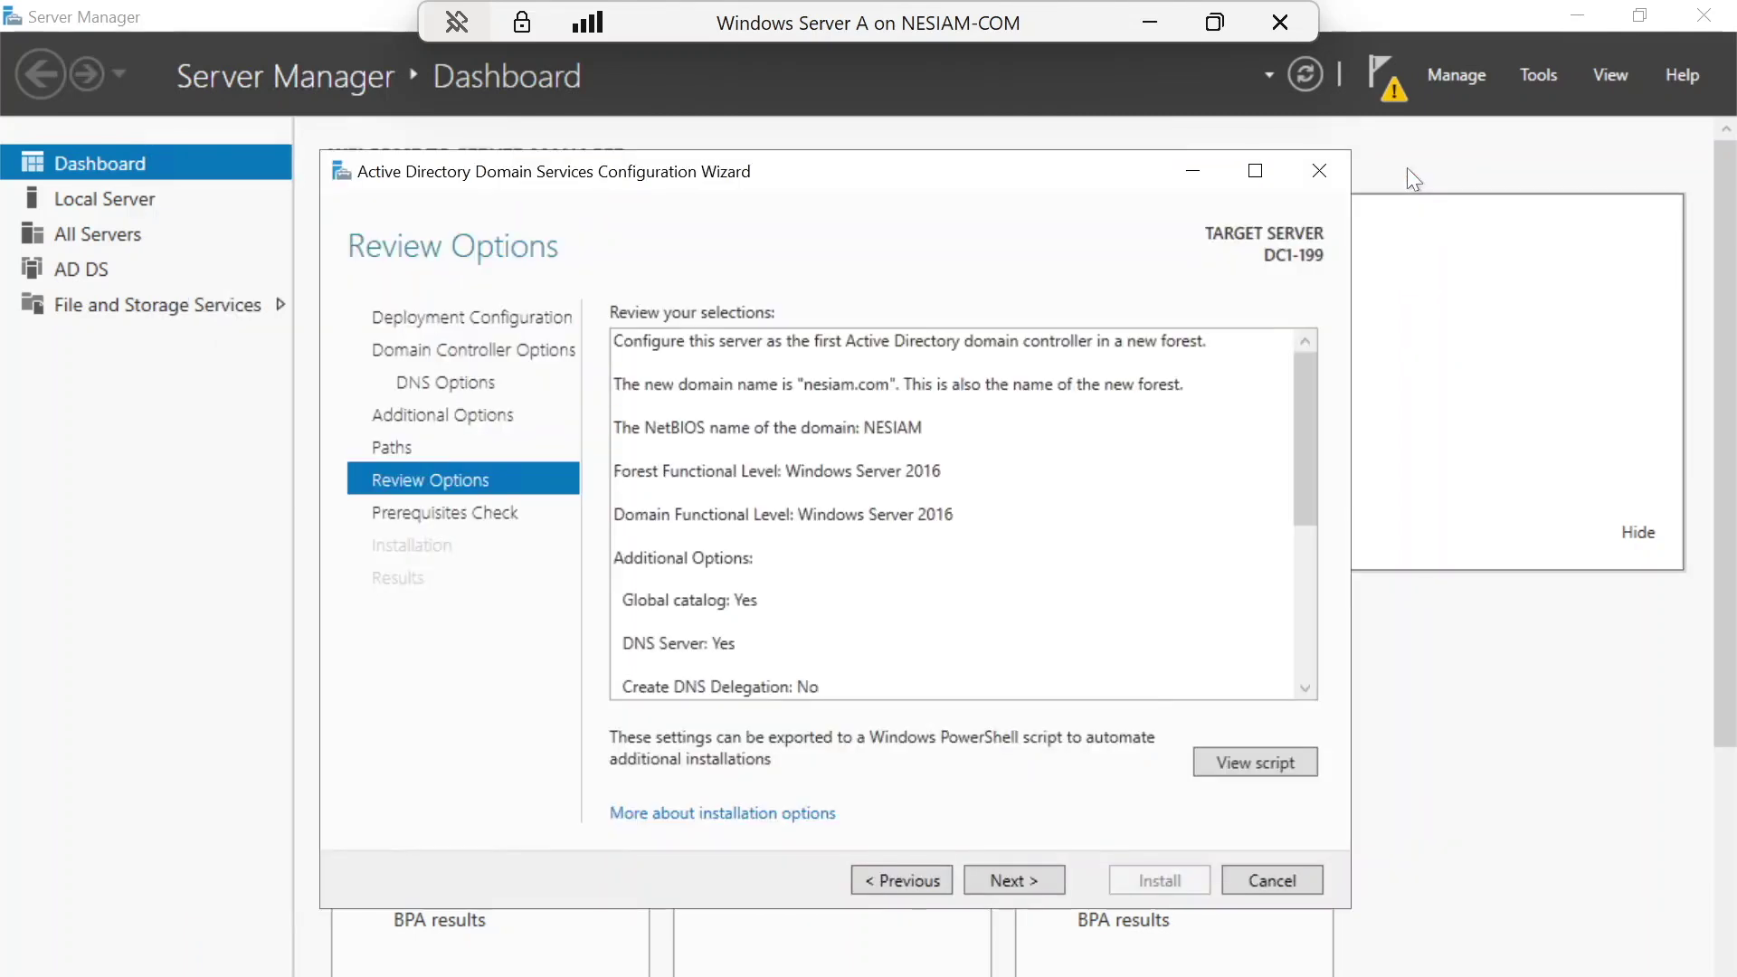
Review the remaining selections, run the prerequisites check, read its results and start the domain controller installation.
scroll(959, 511, "down", 5)
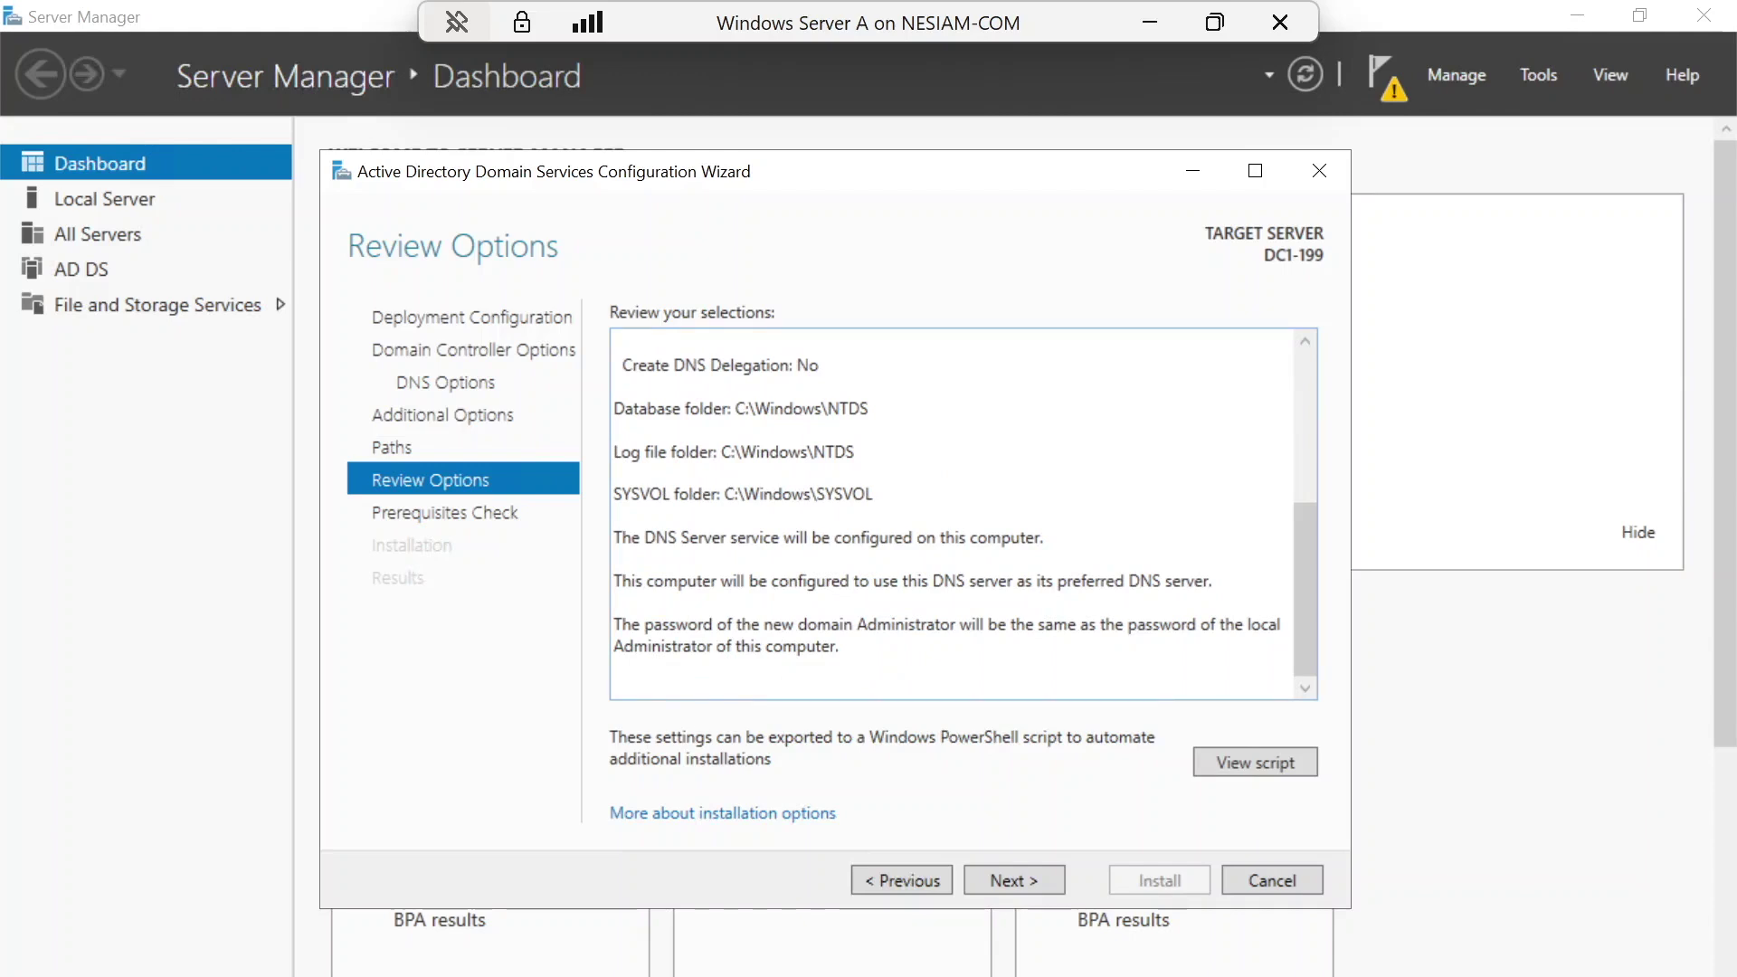
left_click(1009, 880)
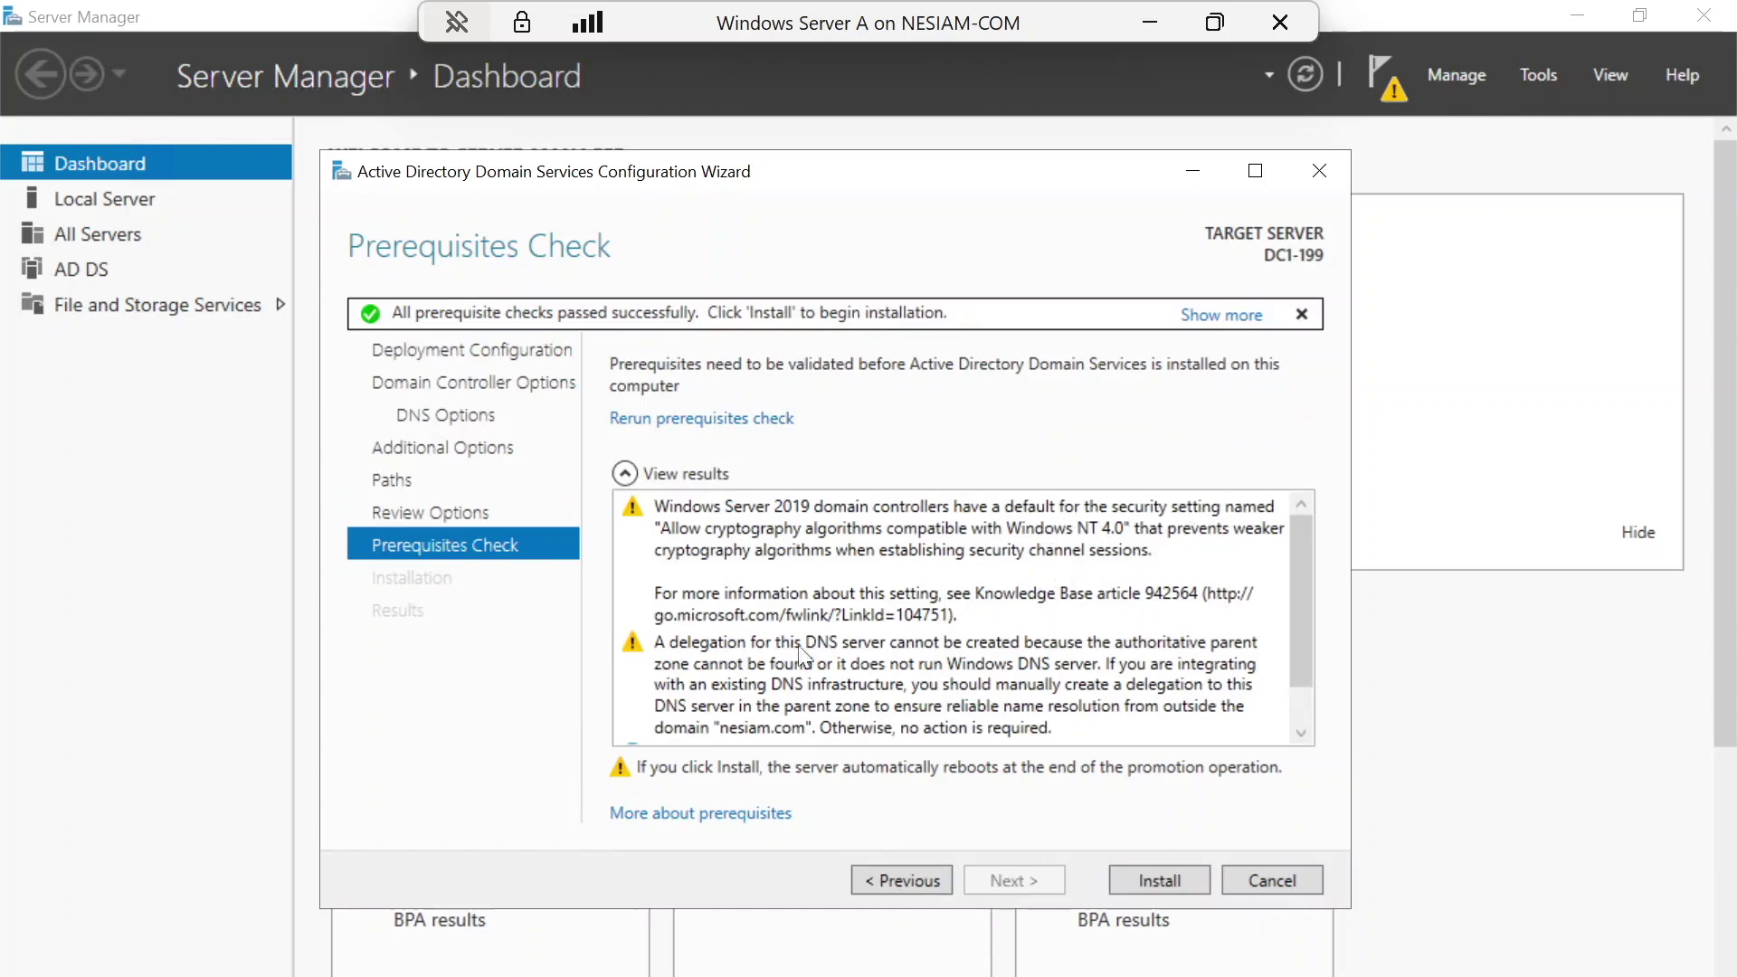
left_click_drag(1310, 637, 1312, 728)
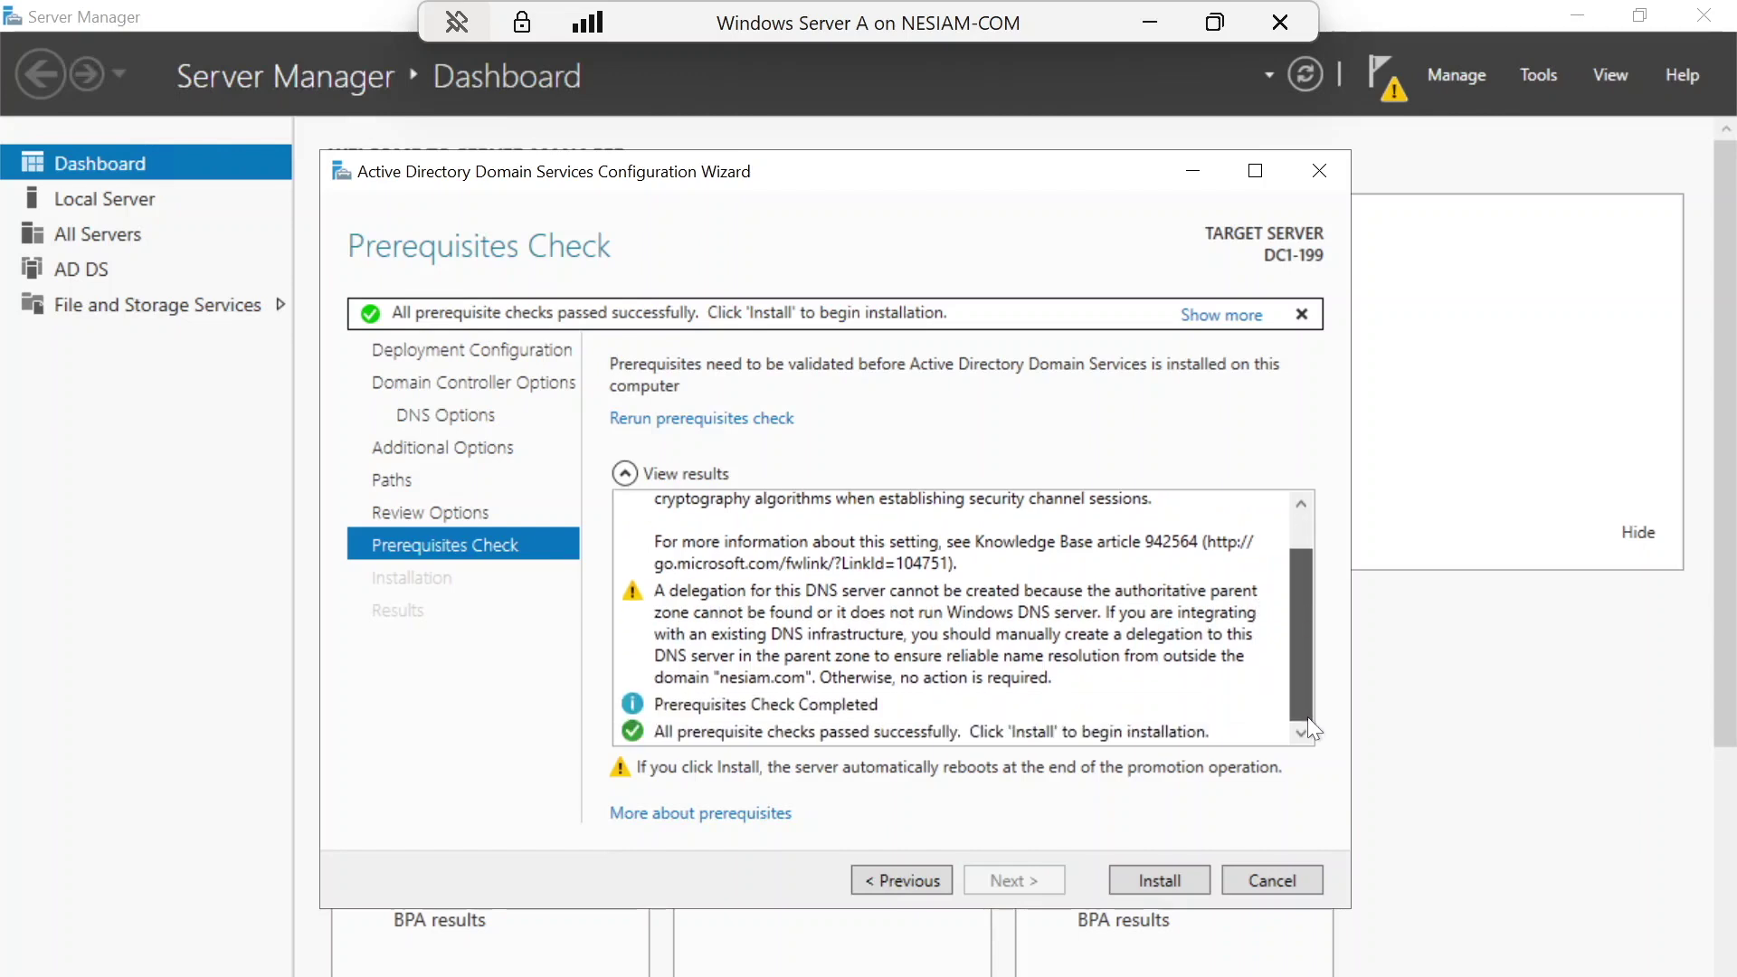
left_click(1156, 894)
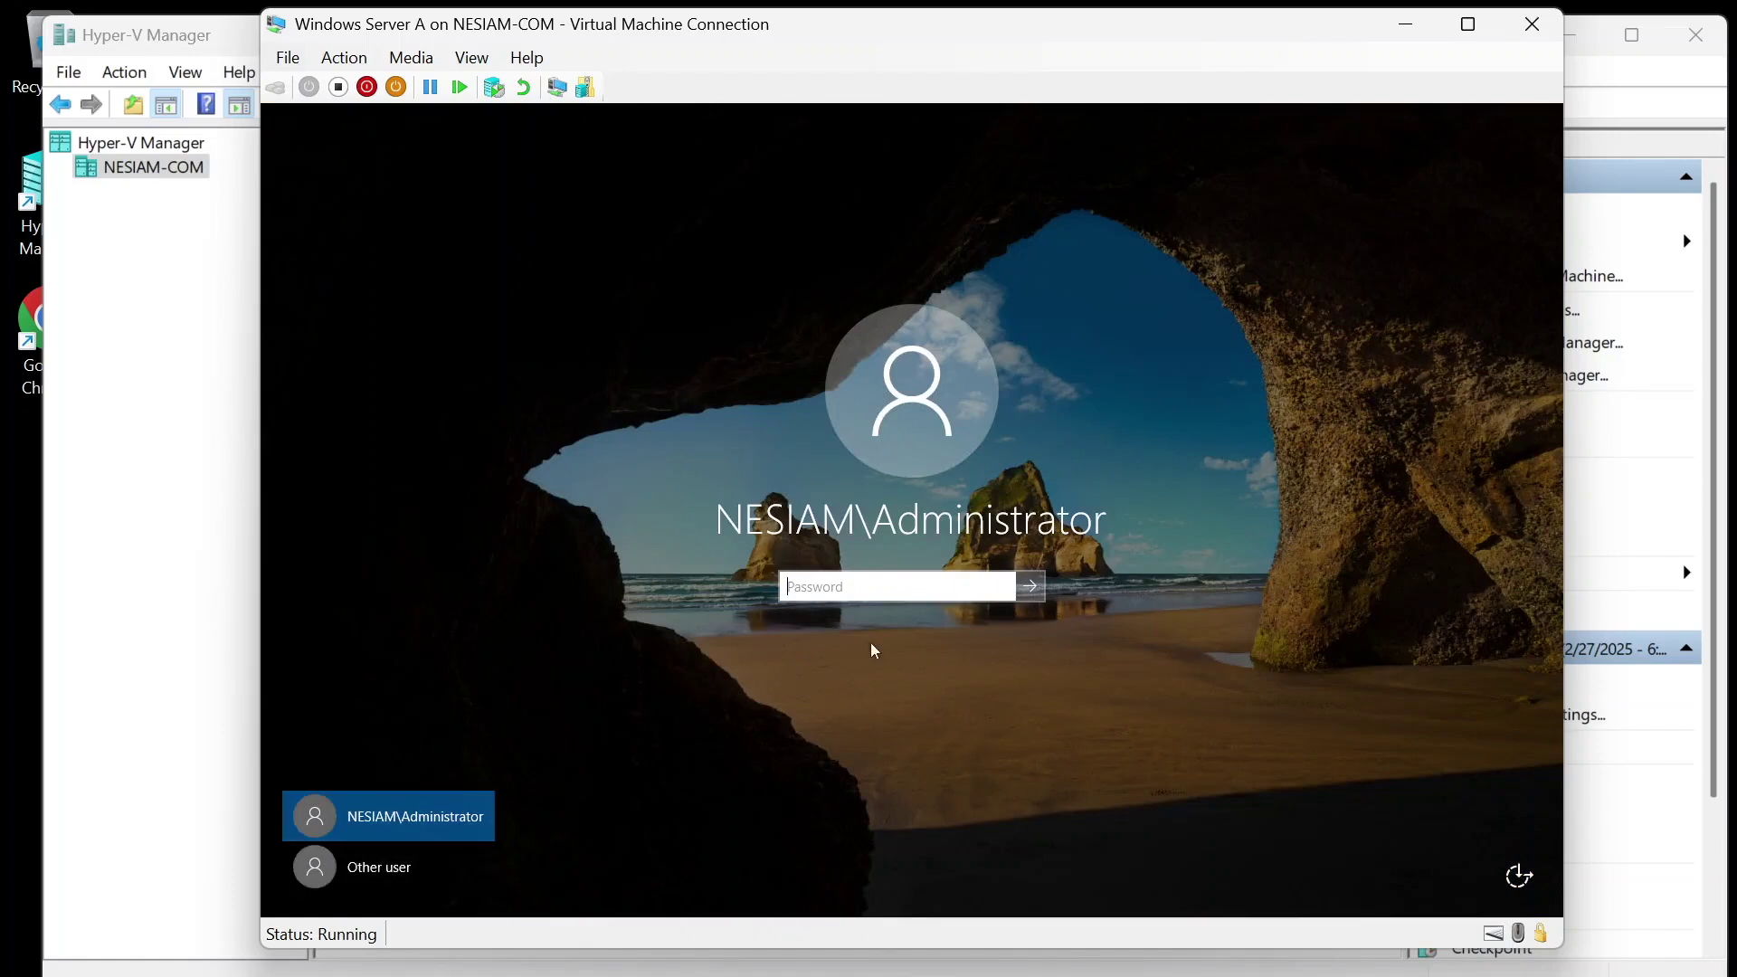
Sign in as the NESIAM domain Administrator with the account password and show the virtual machine full screen.
type("••••••••••••")
key("Return")
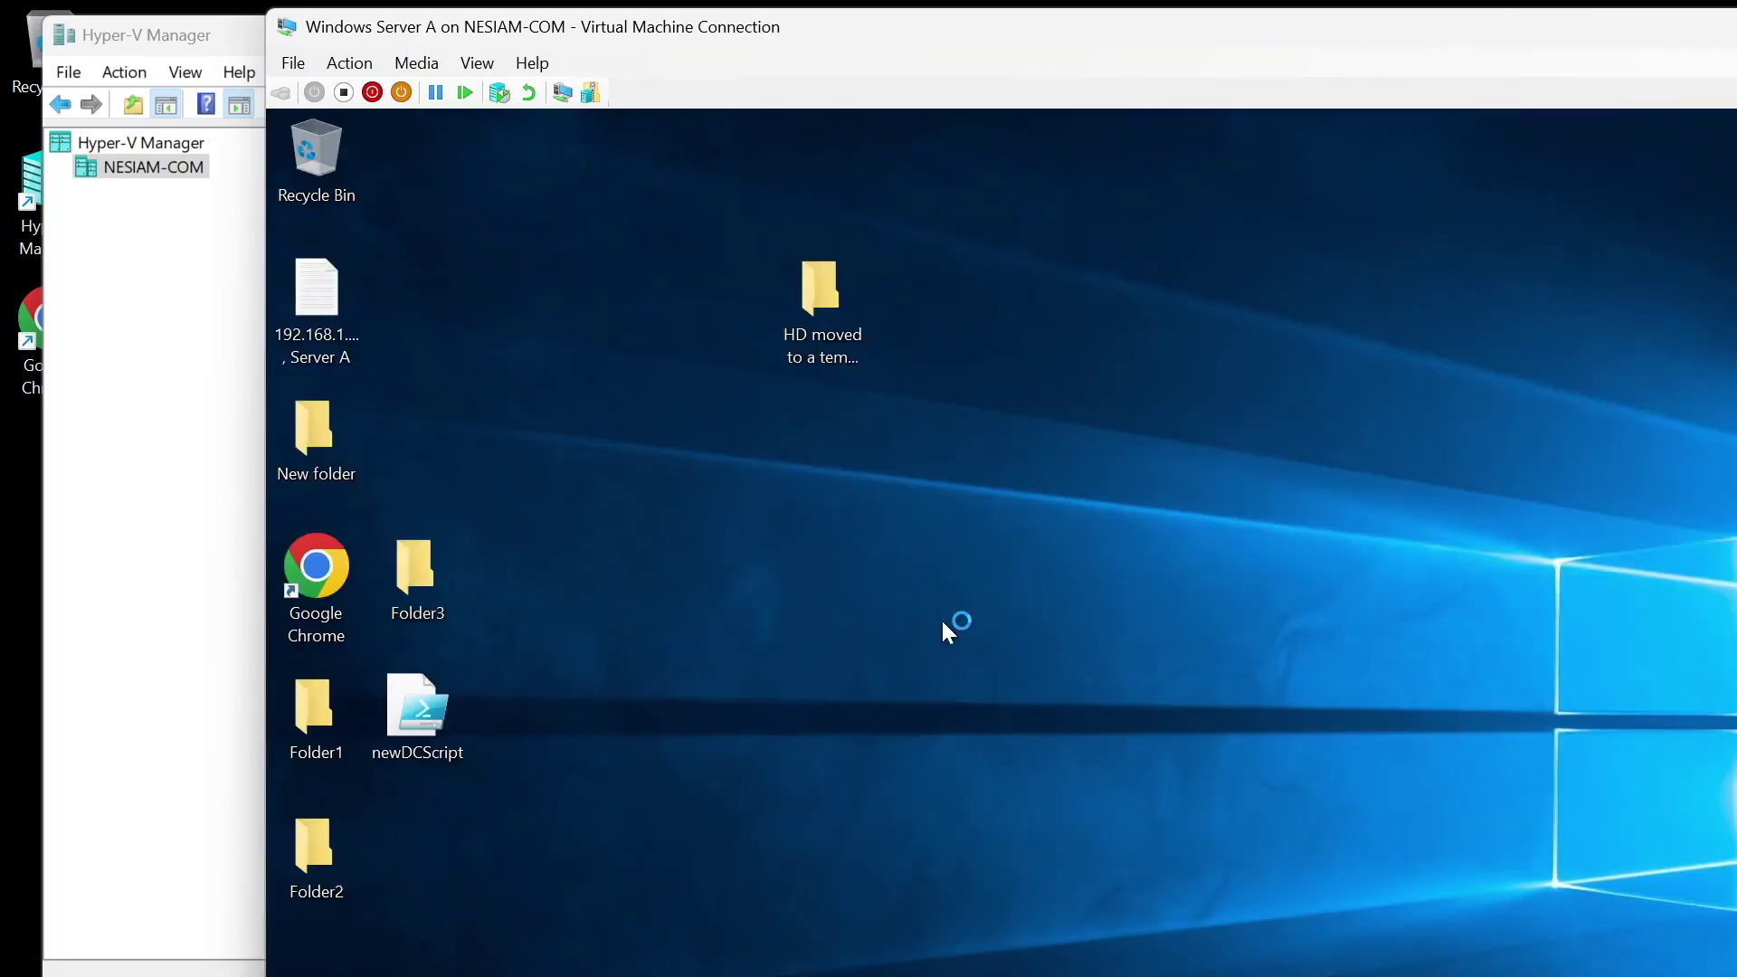
double_click(932, 36)
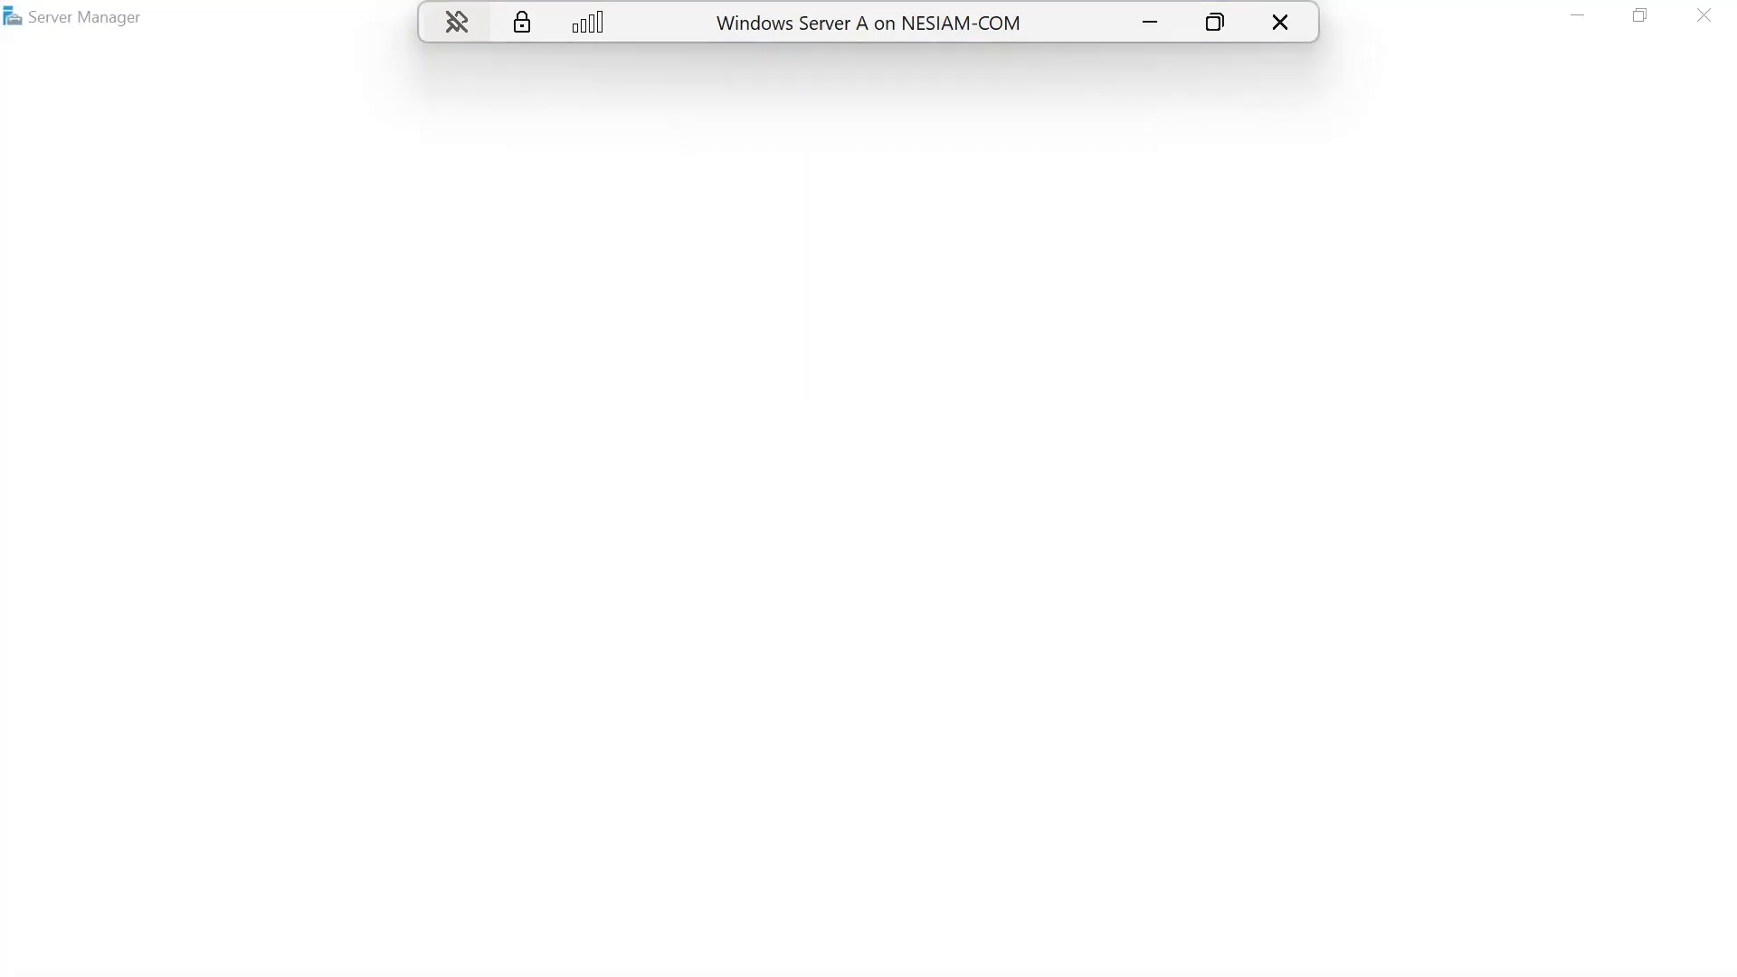
Open a command prompt, check the signed-in account with whoami, and exit the prompt.
key("super+x")
left_click(174, 932)
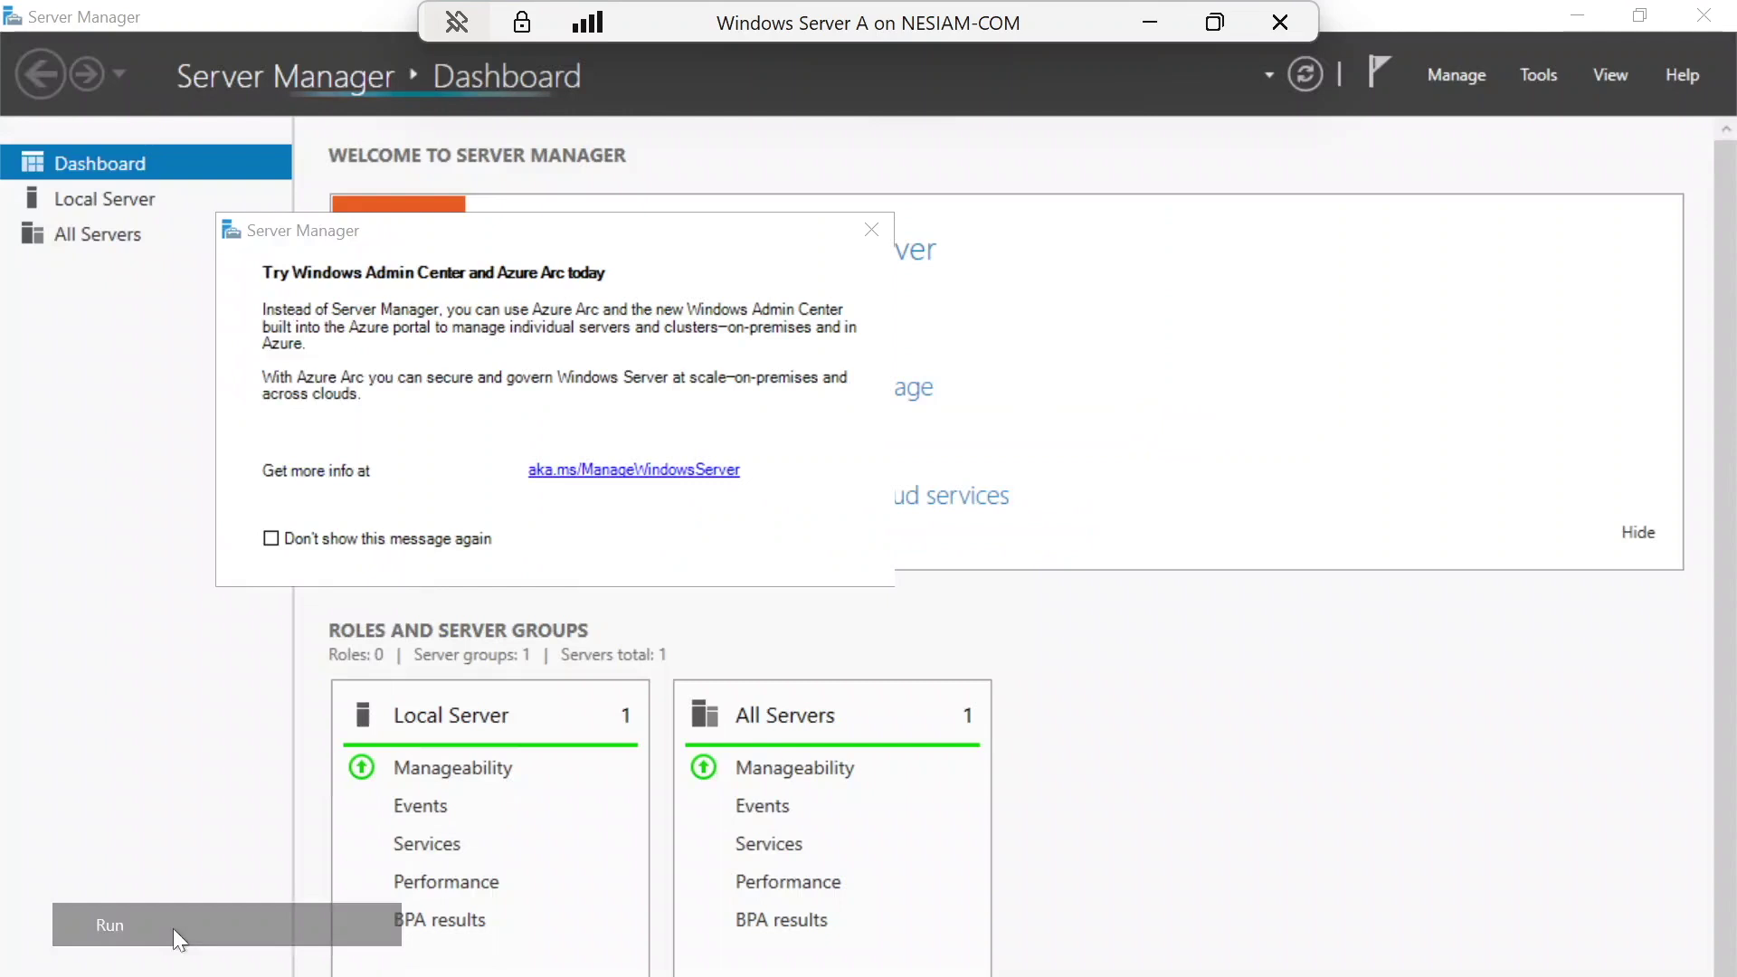
key("Return")
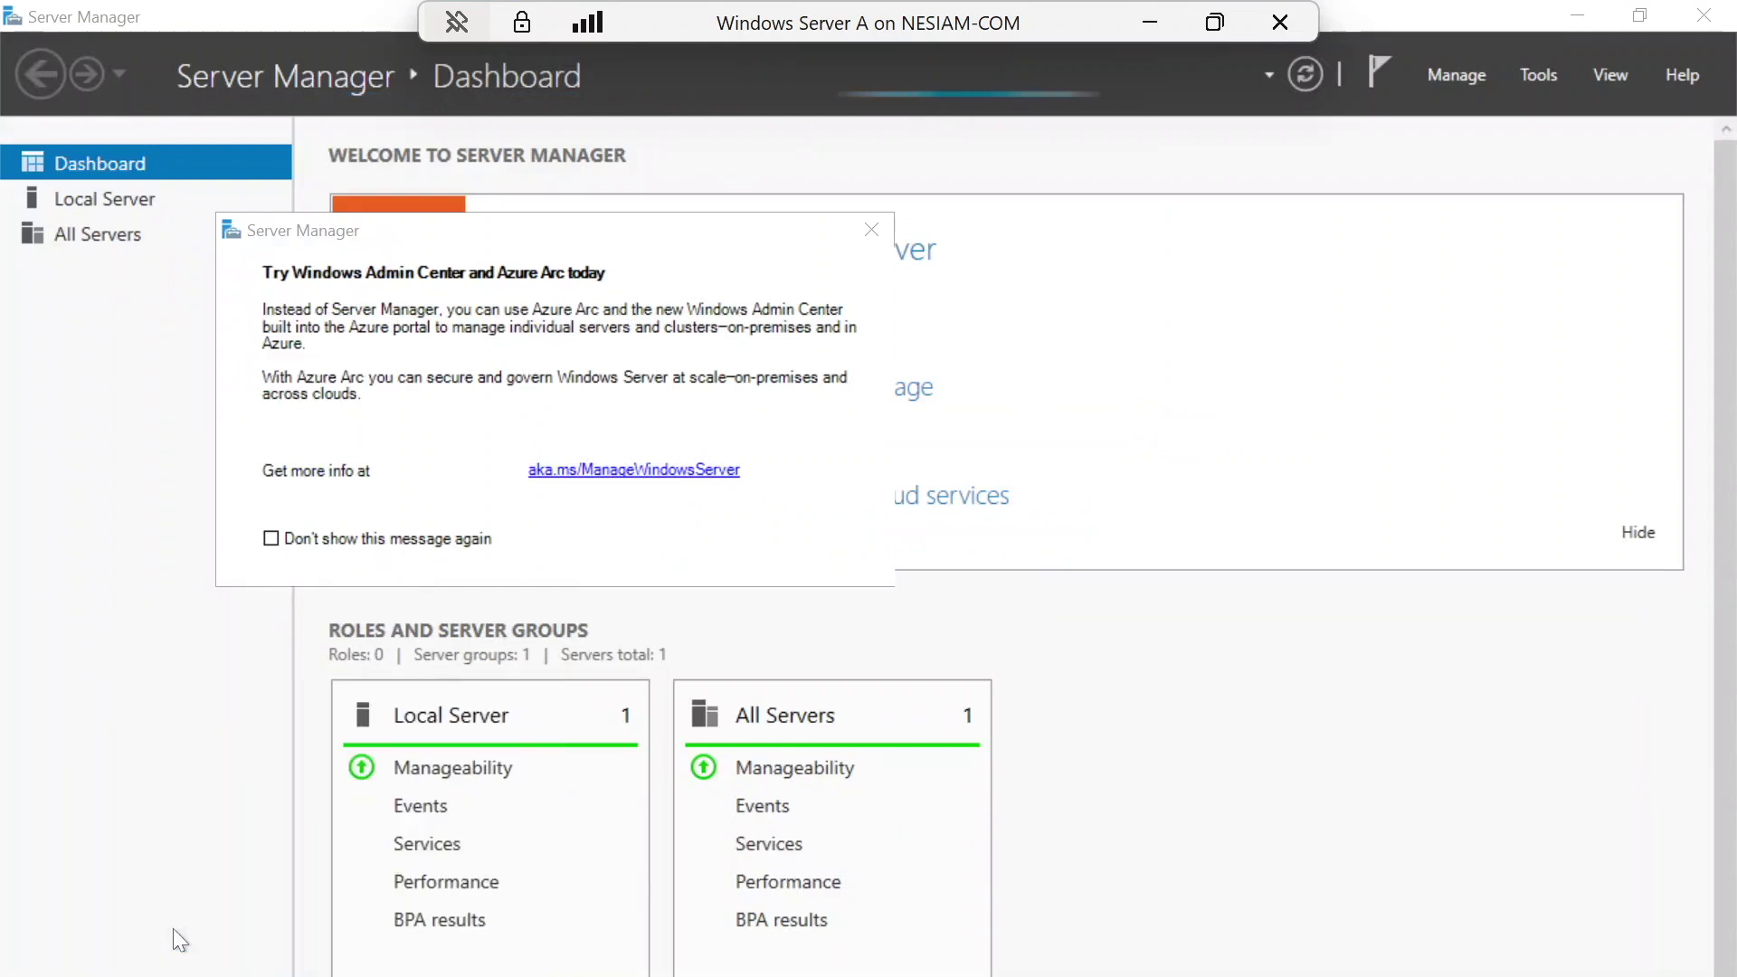
type("whoami")
key("Return")
type("exit")
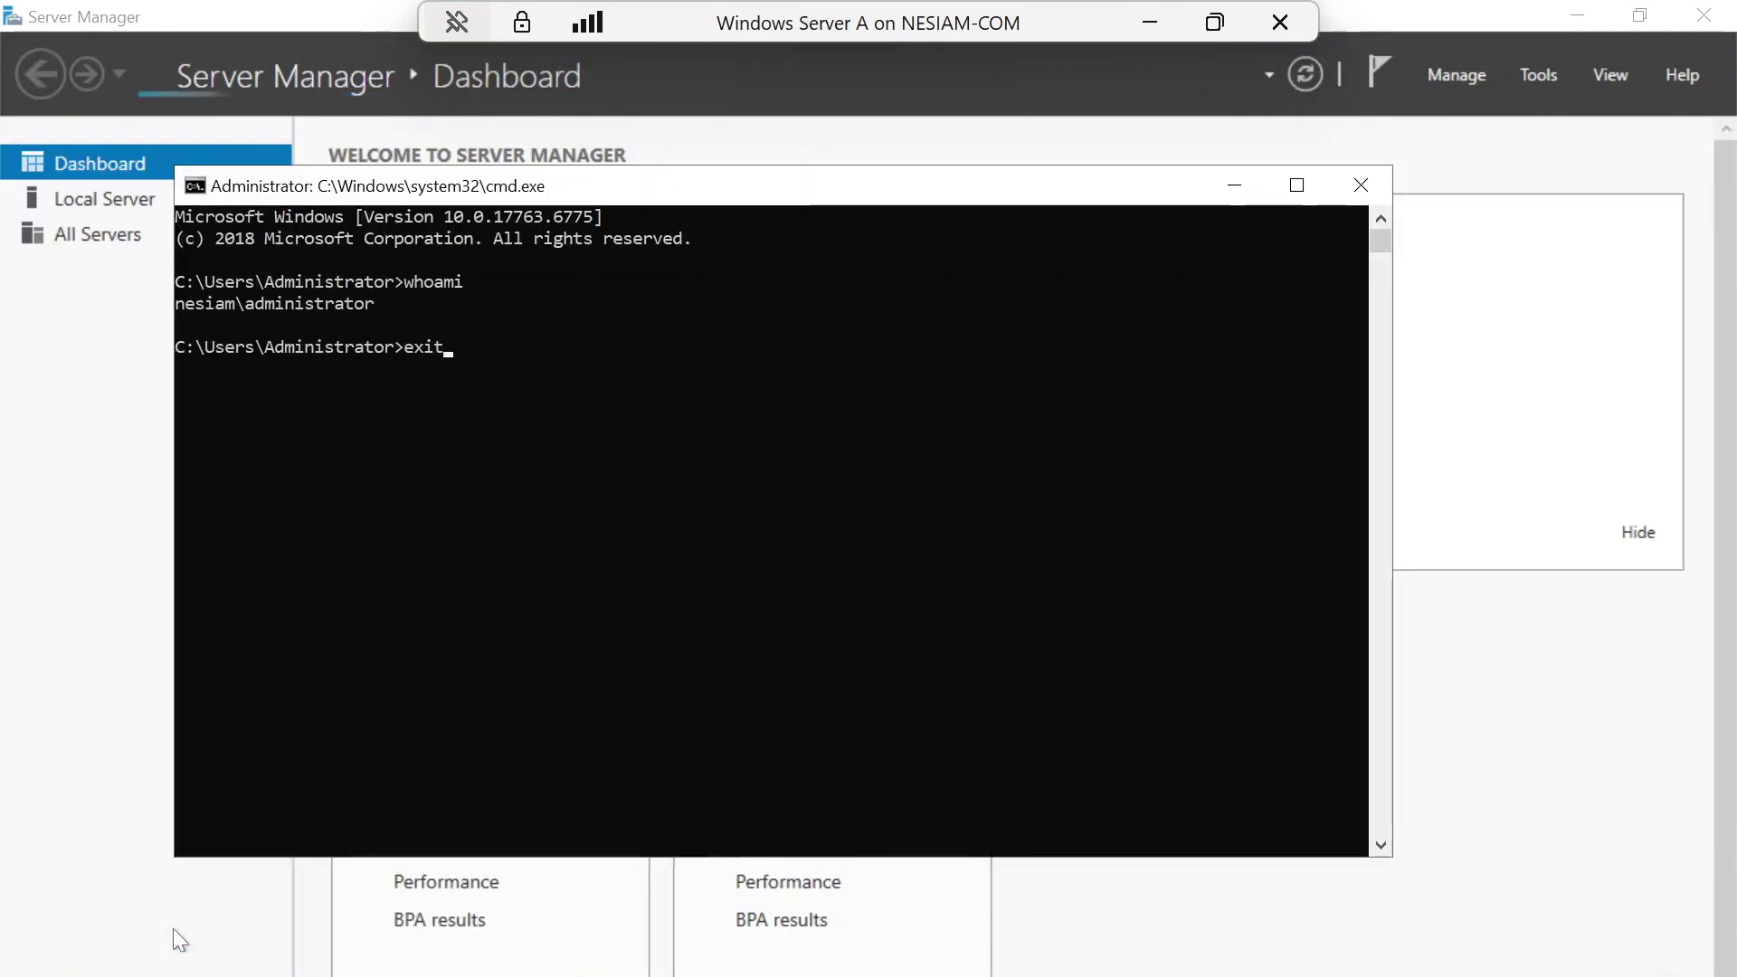
key("Return")
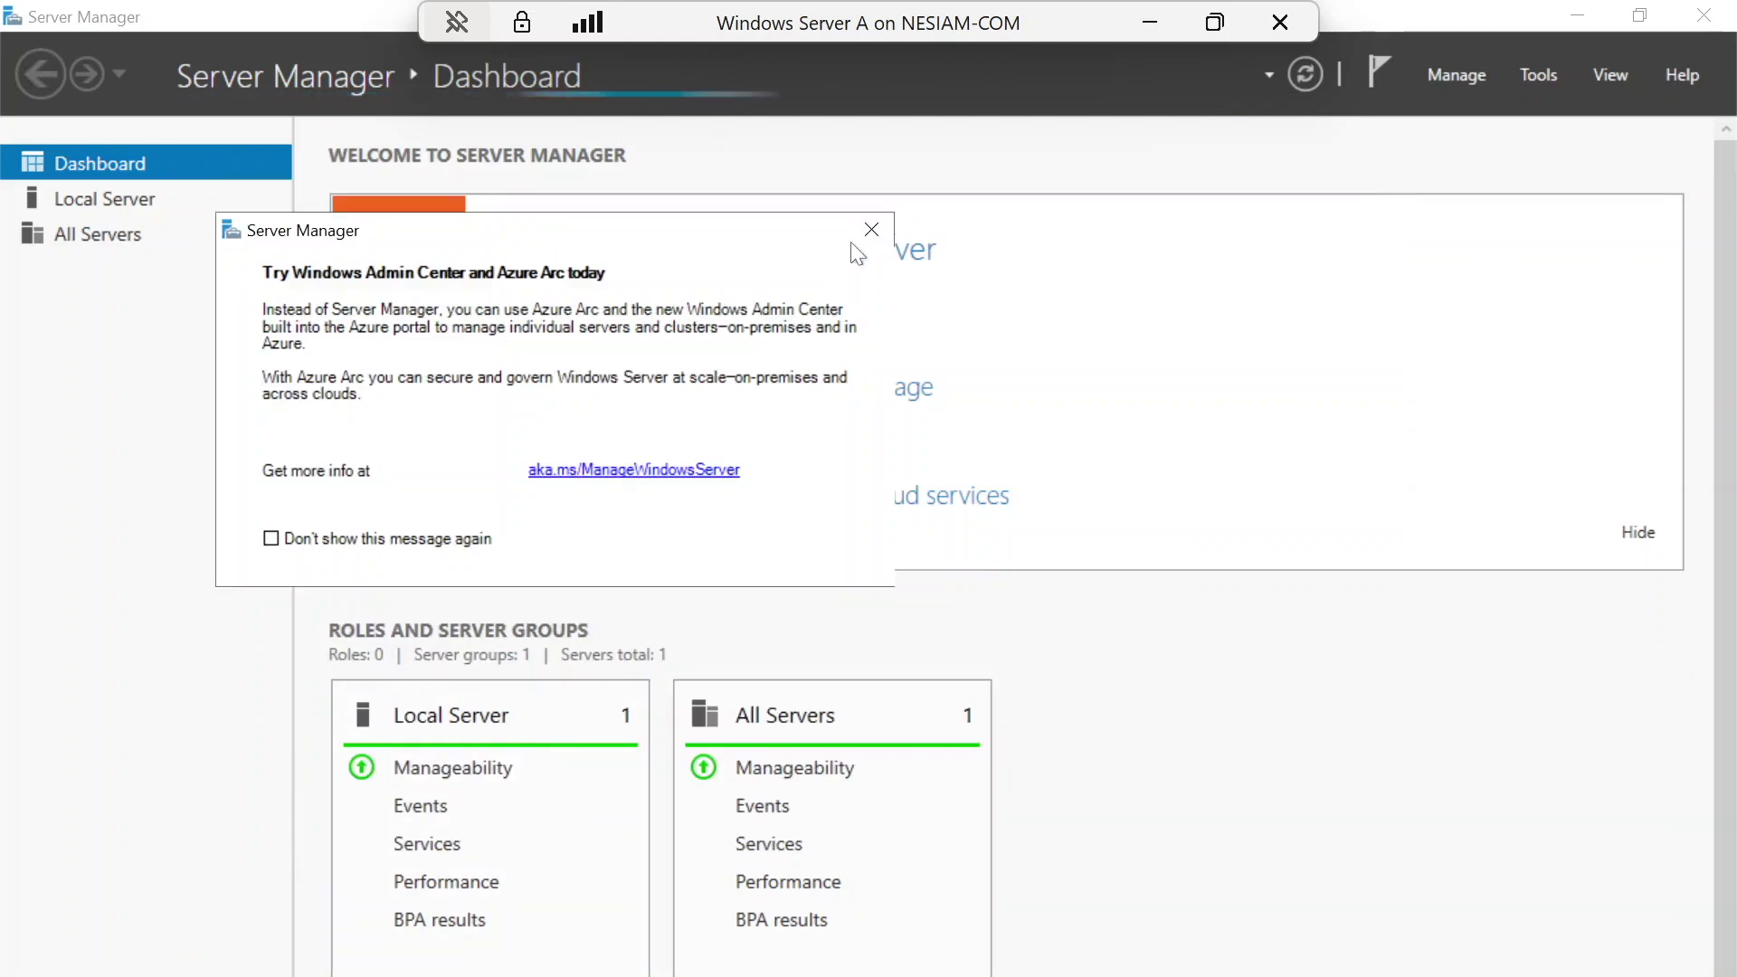
Dismiss the Windows Admin Center message, examine nesiam.com in Active Directory Domains and Trusts, and close the console.
left_click(871, 230)
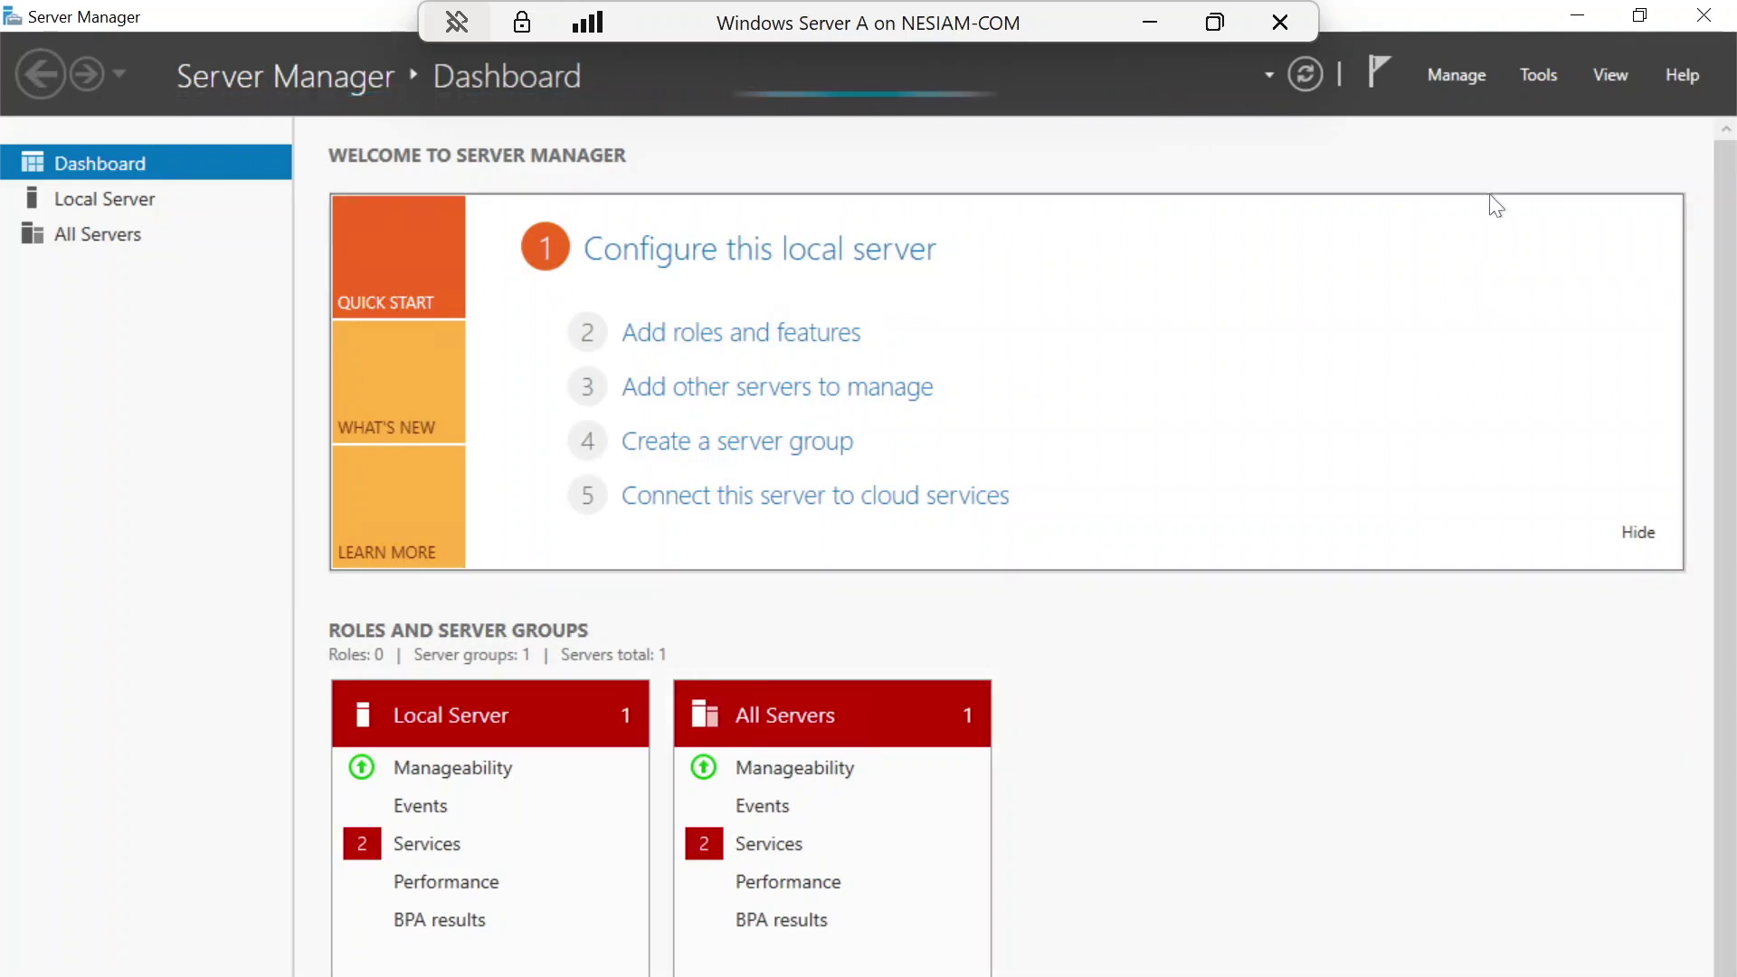
left_click(1539, 78)
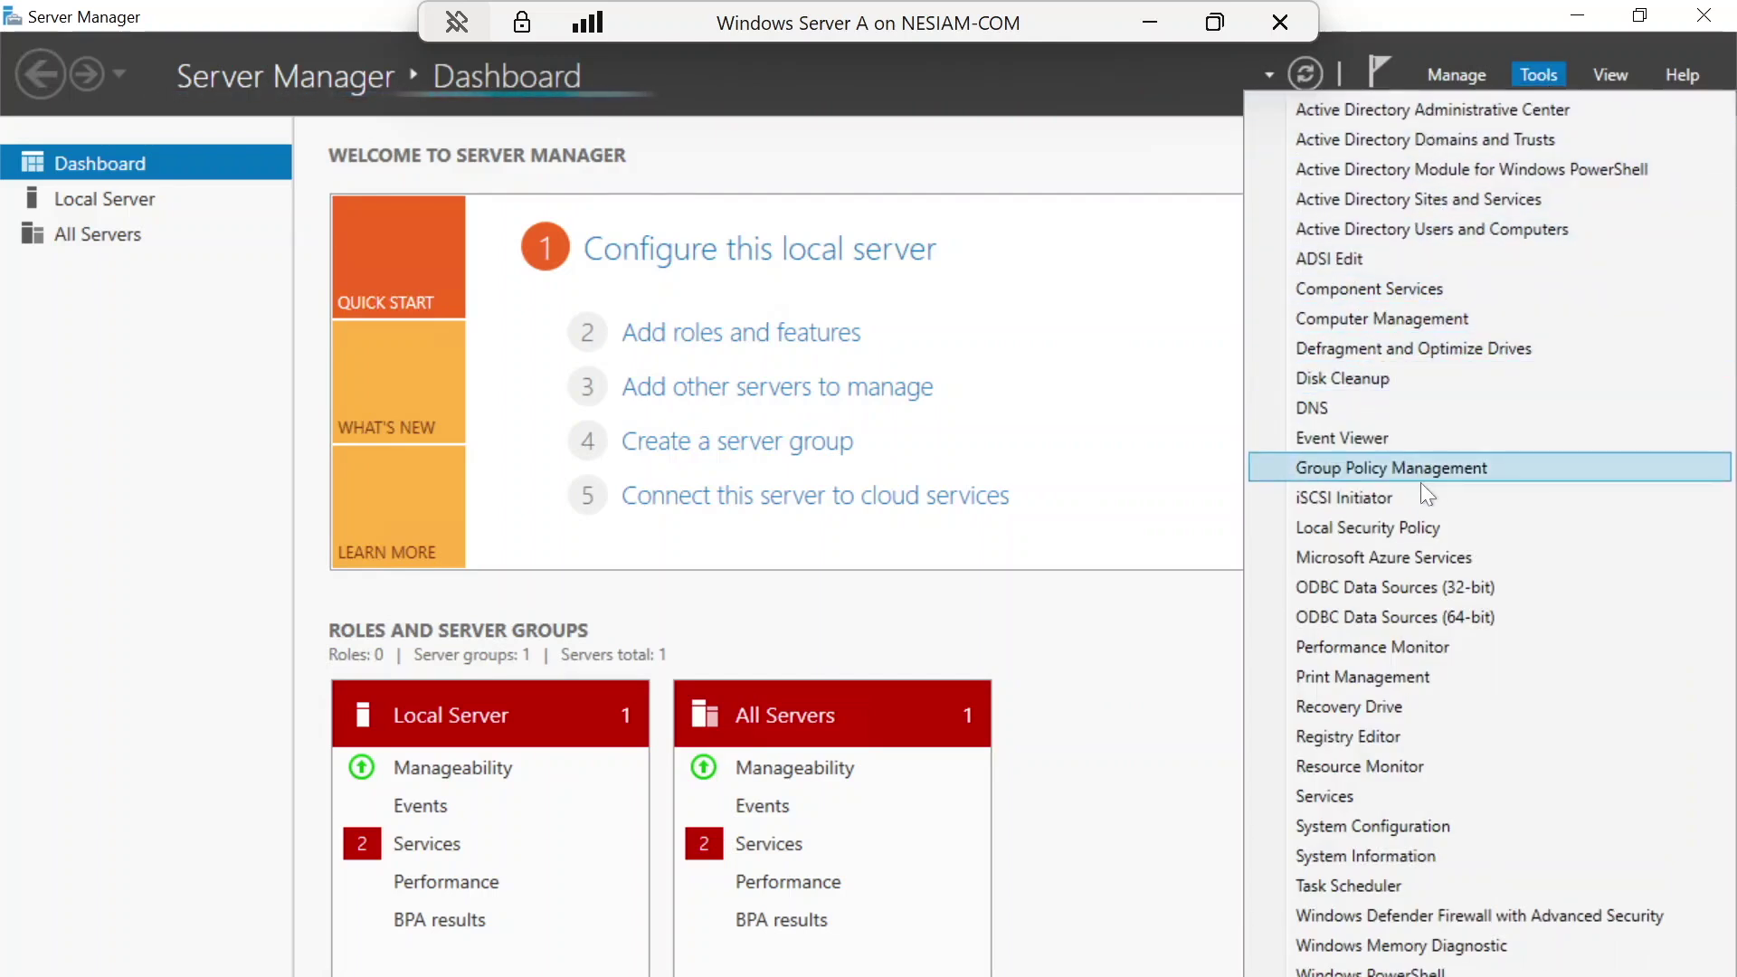
left_click(1517, 140)
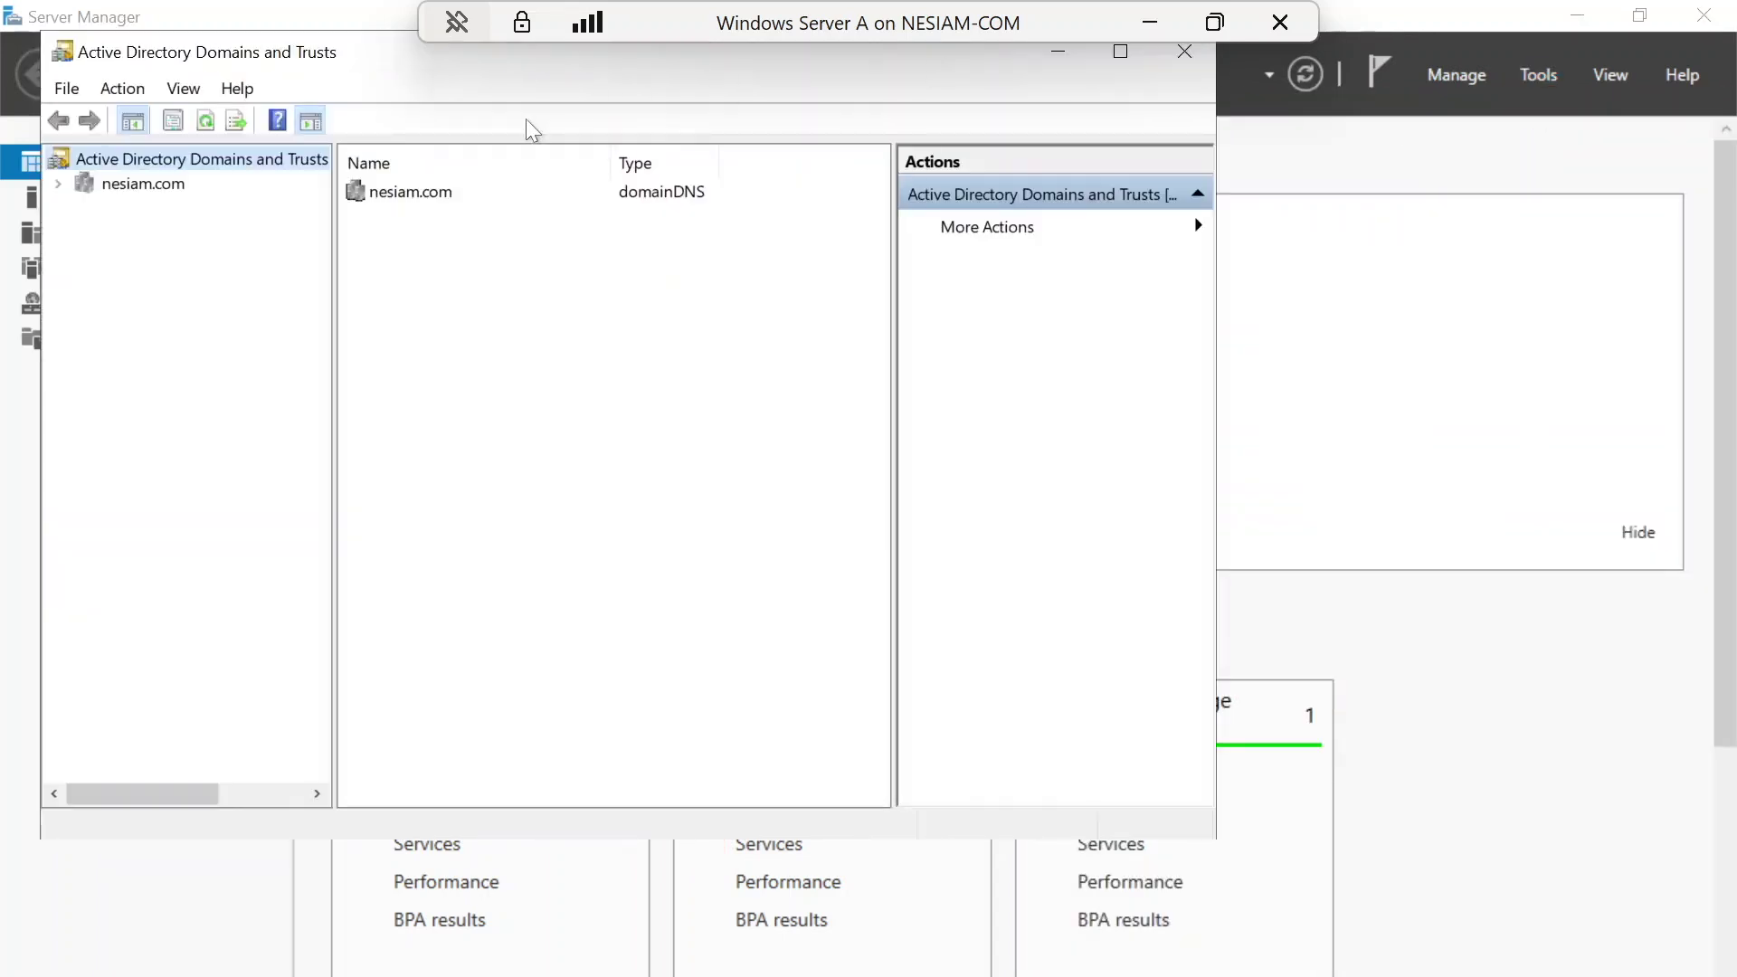
left_click(170, 191)
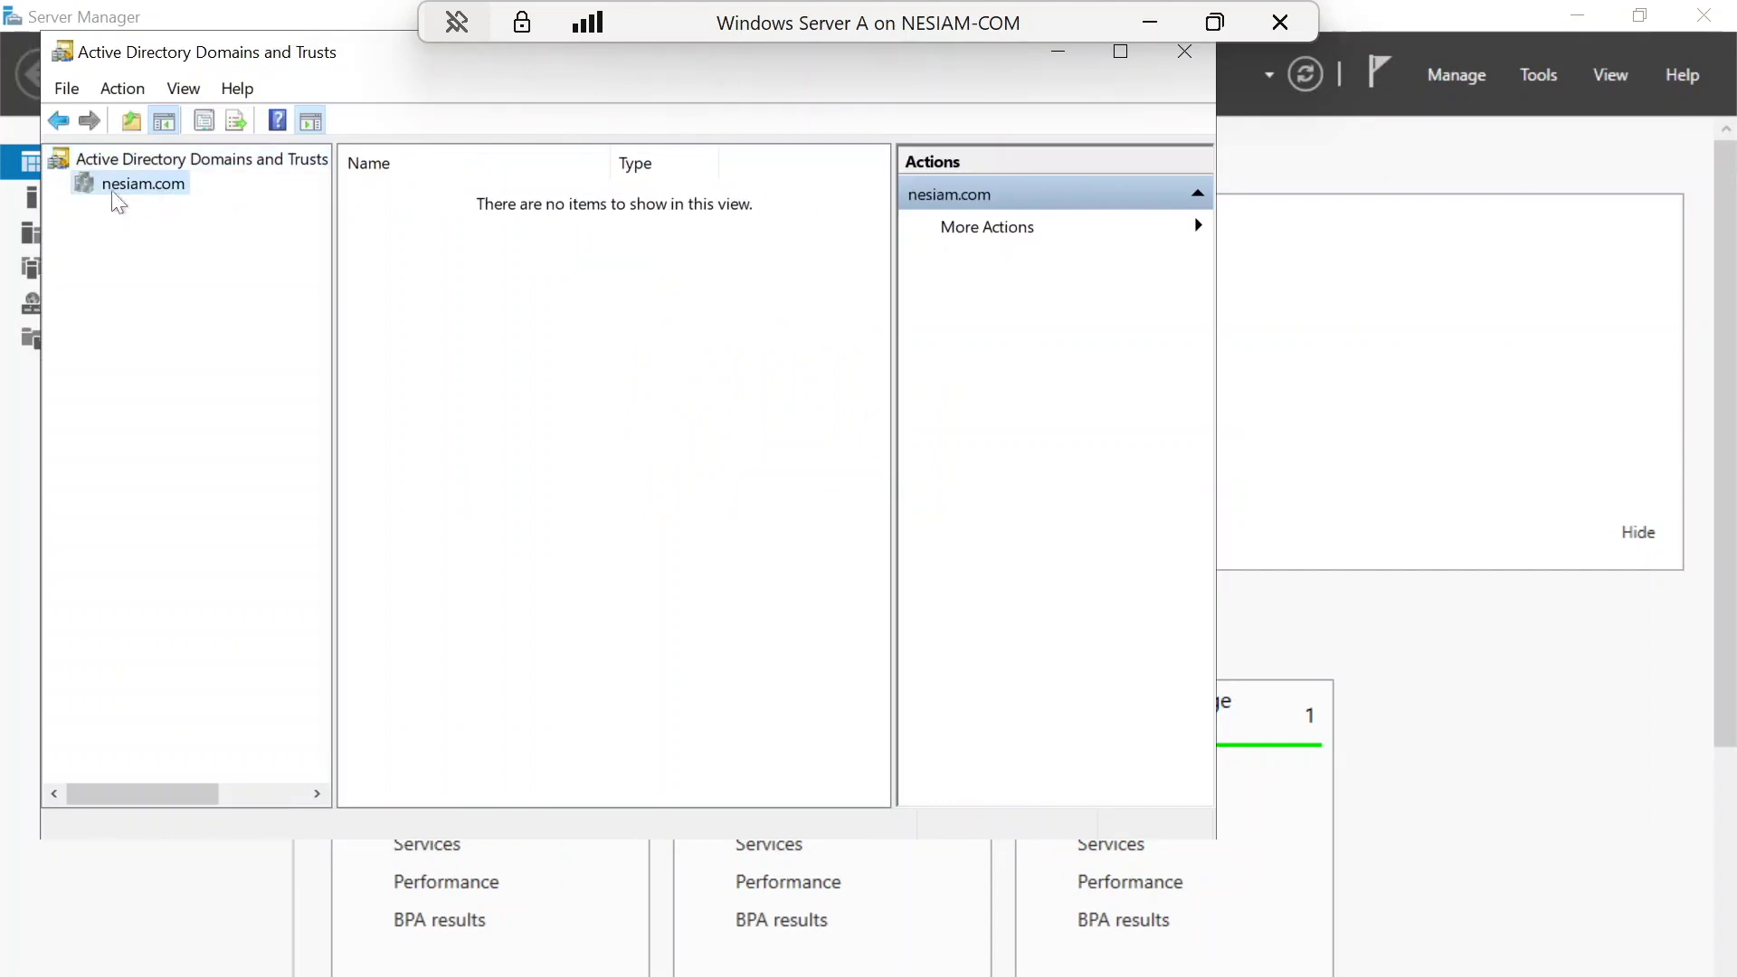
left_click_drag(240, 60, 431, 219)
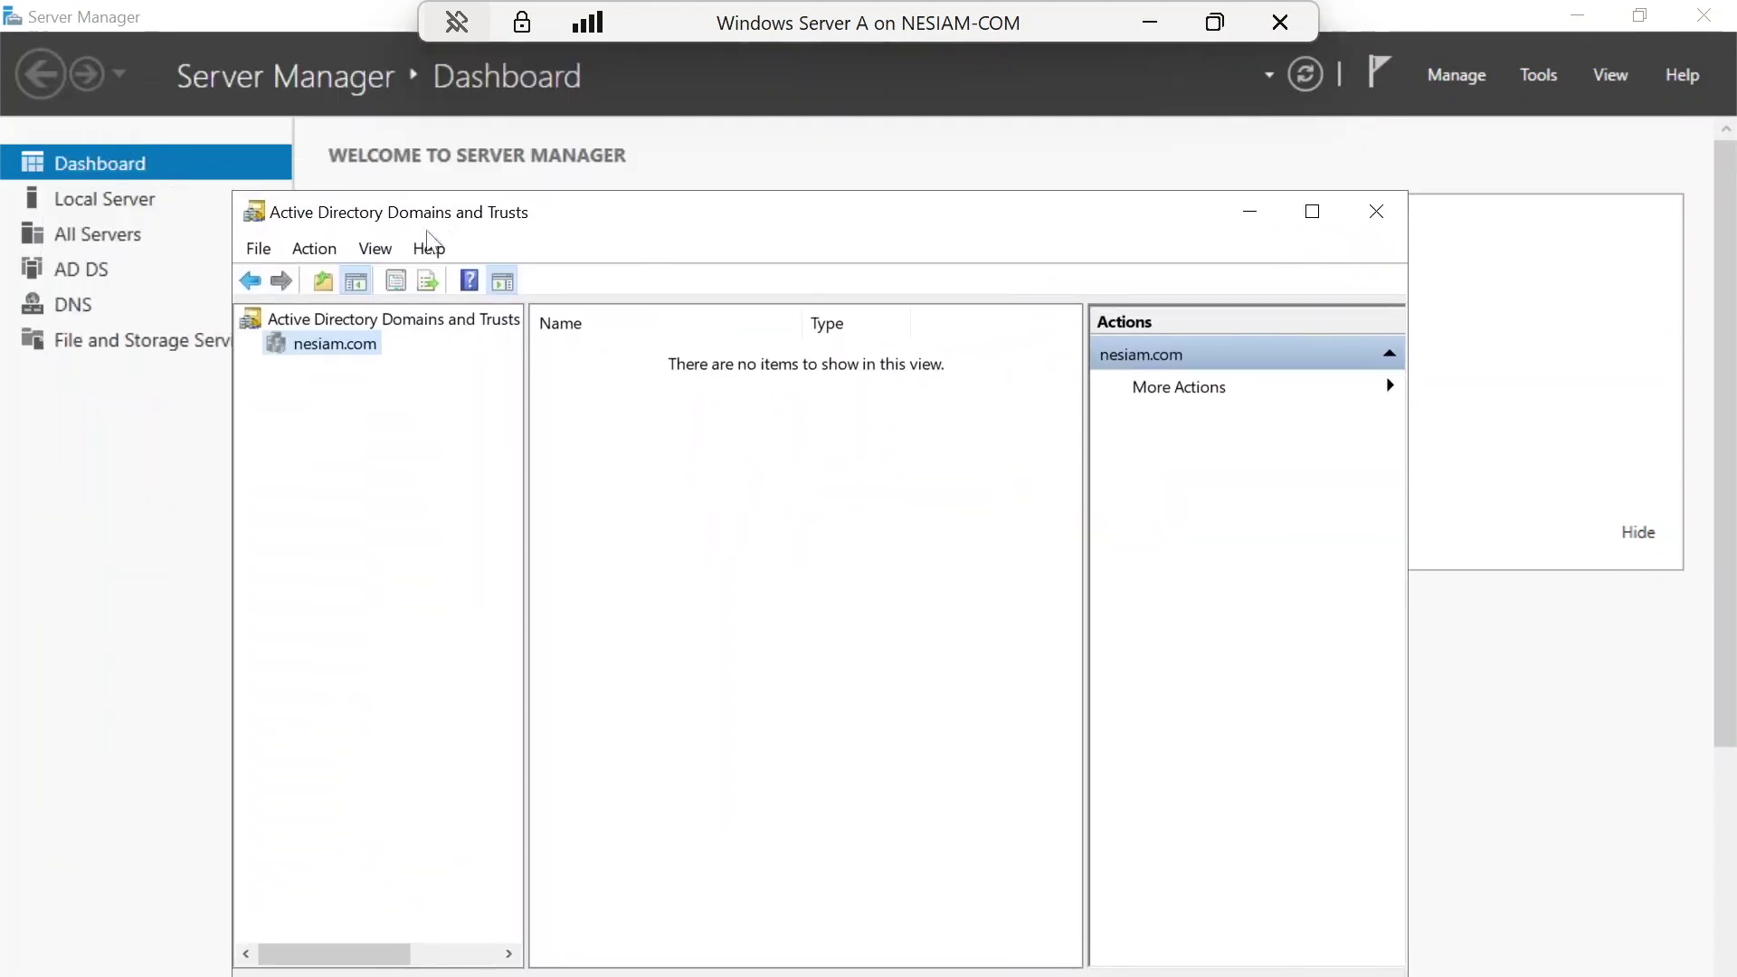
left_click(426, 327)
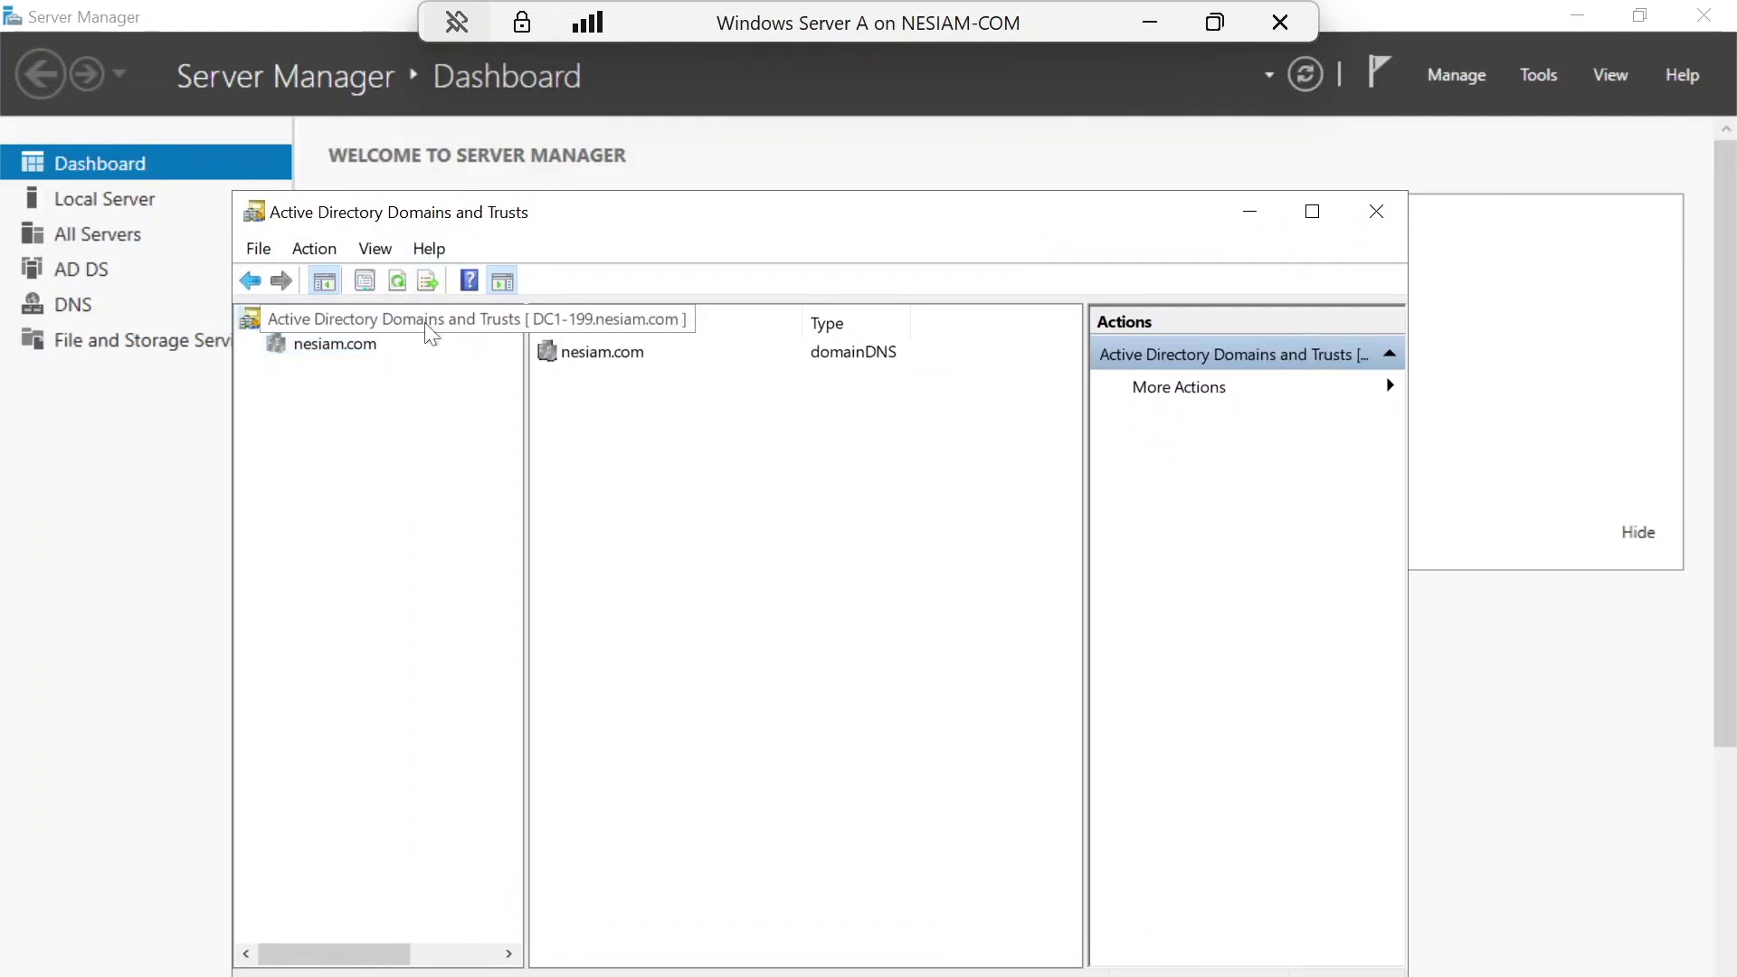
left_click(1377, 213)
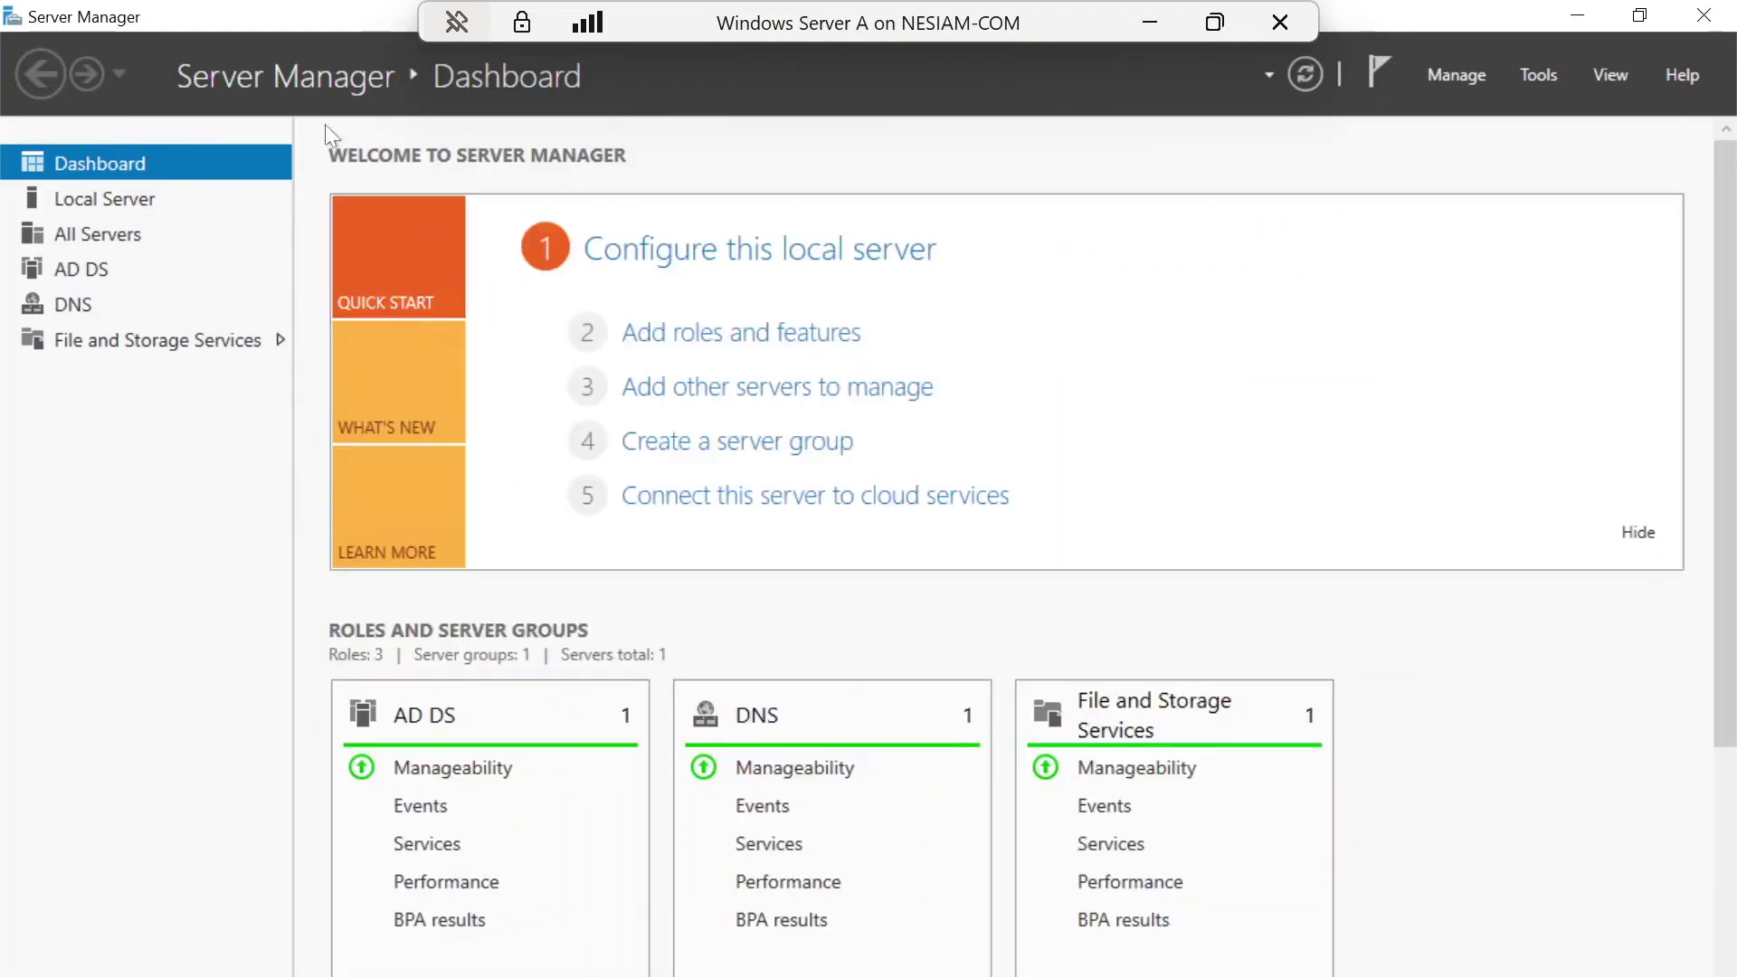
Review the server entry on the AD DS role page and read the details of its first and 1539 warning events.
left_click(94, 269)
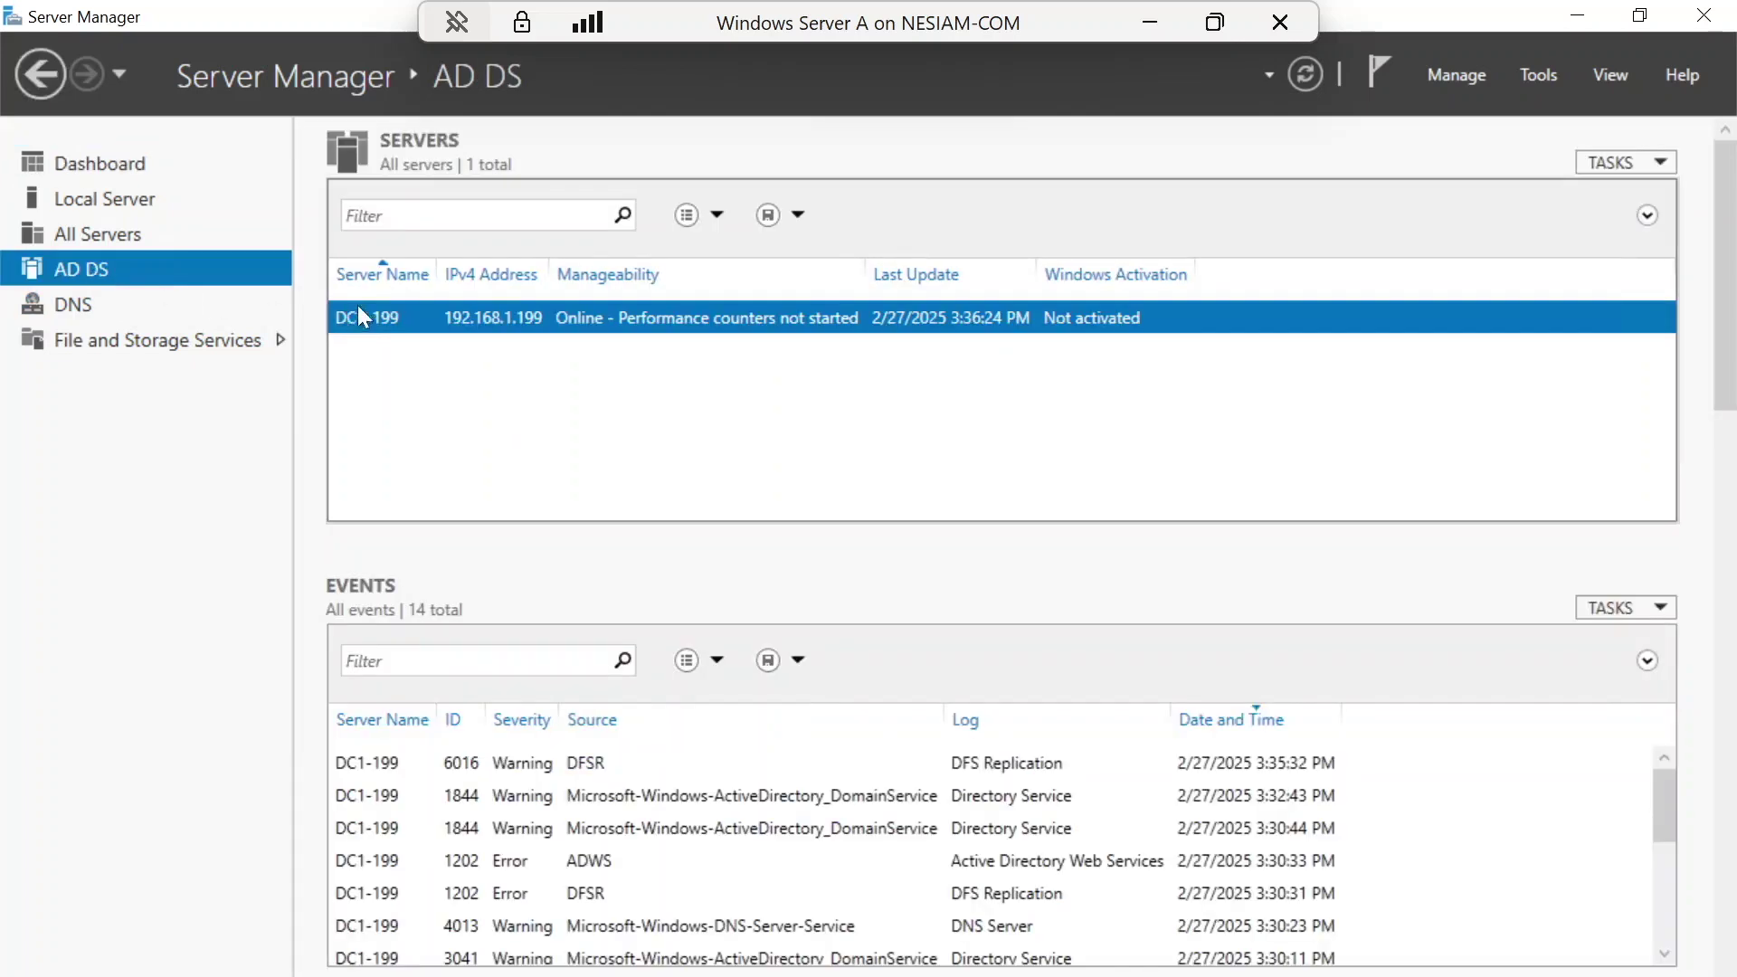
left_click(715, 769)
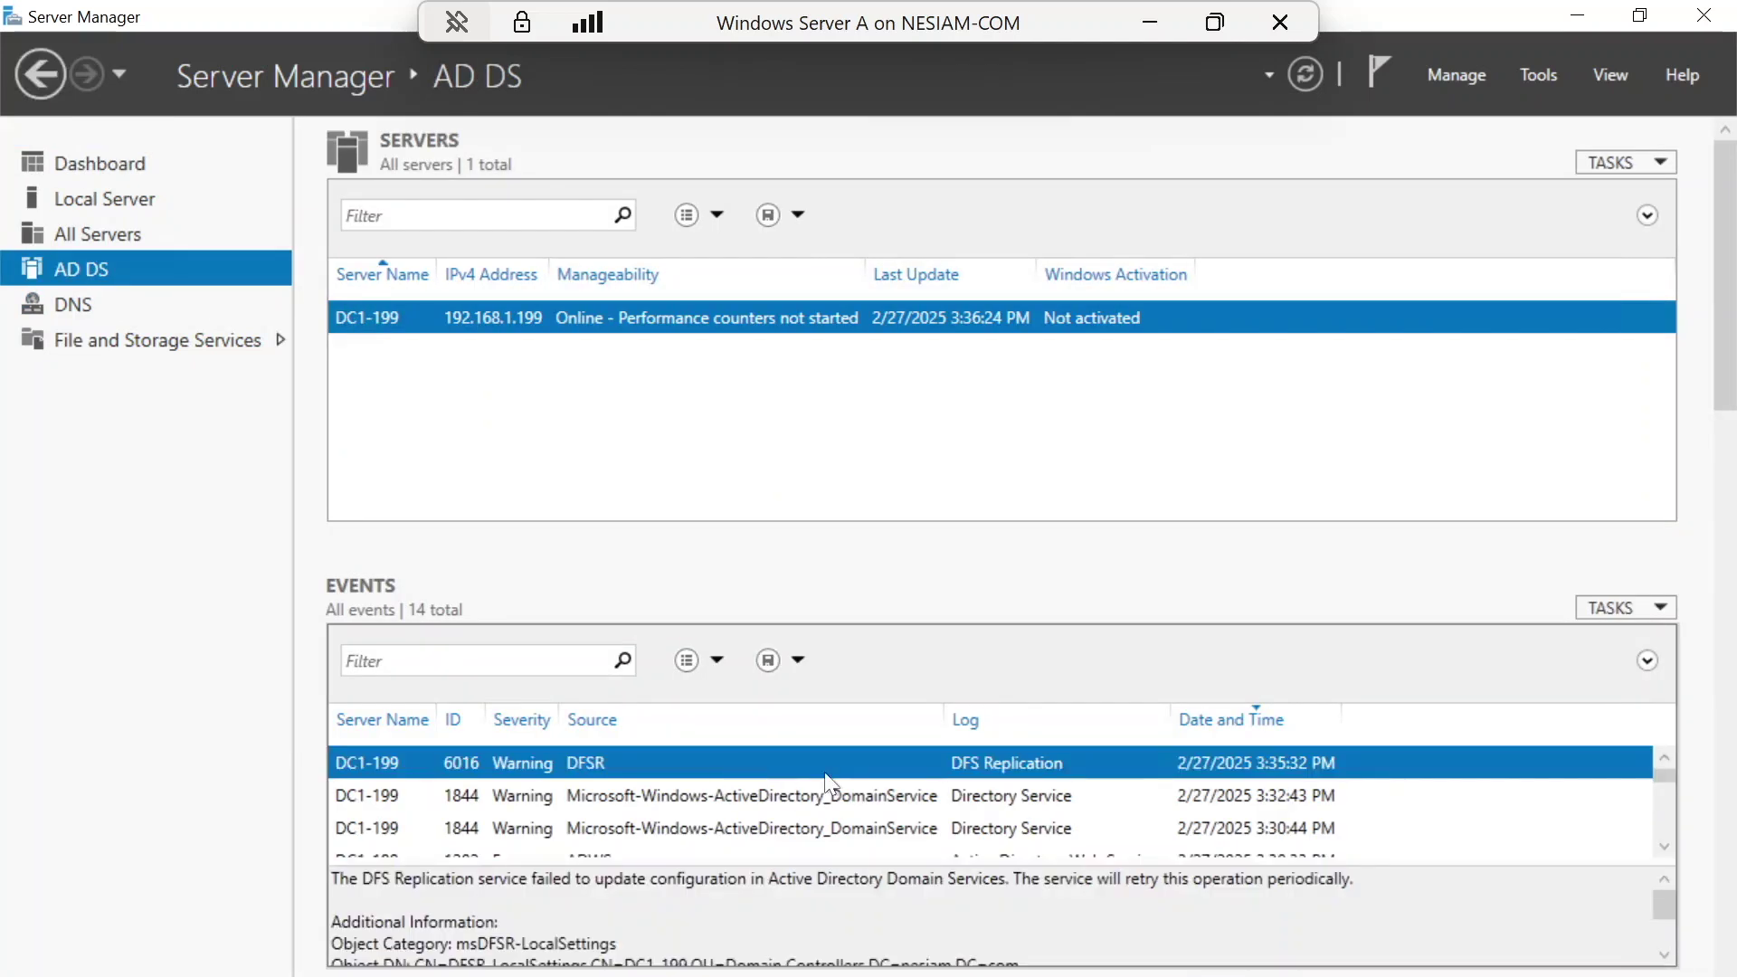
scroll(827, 783, "down", 3)
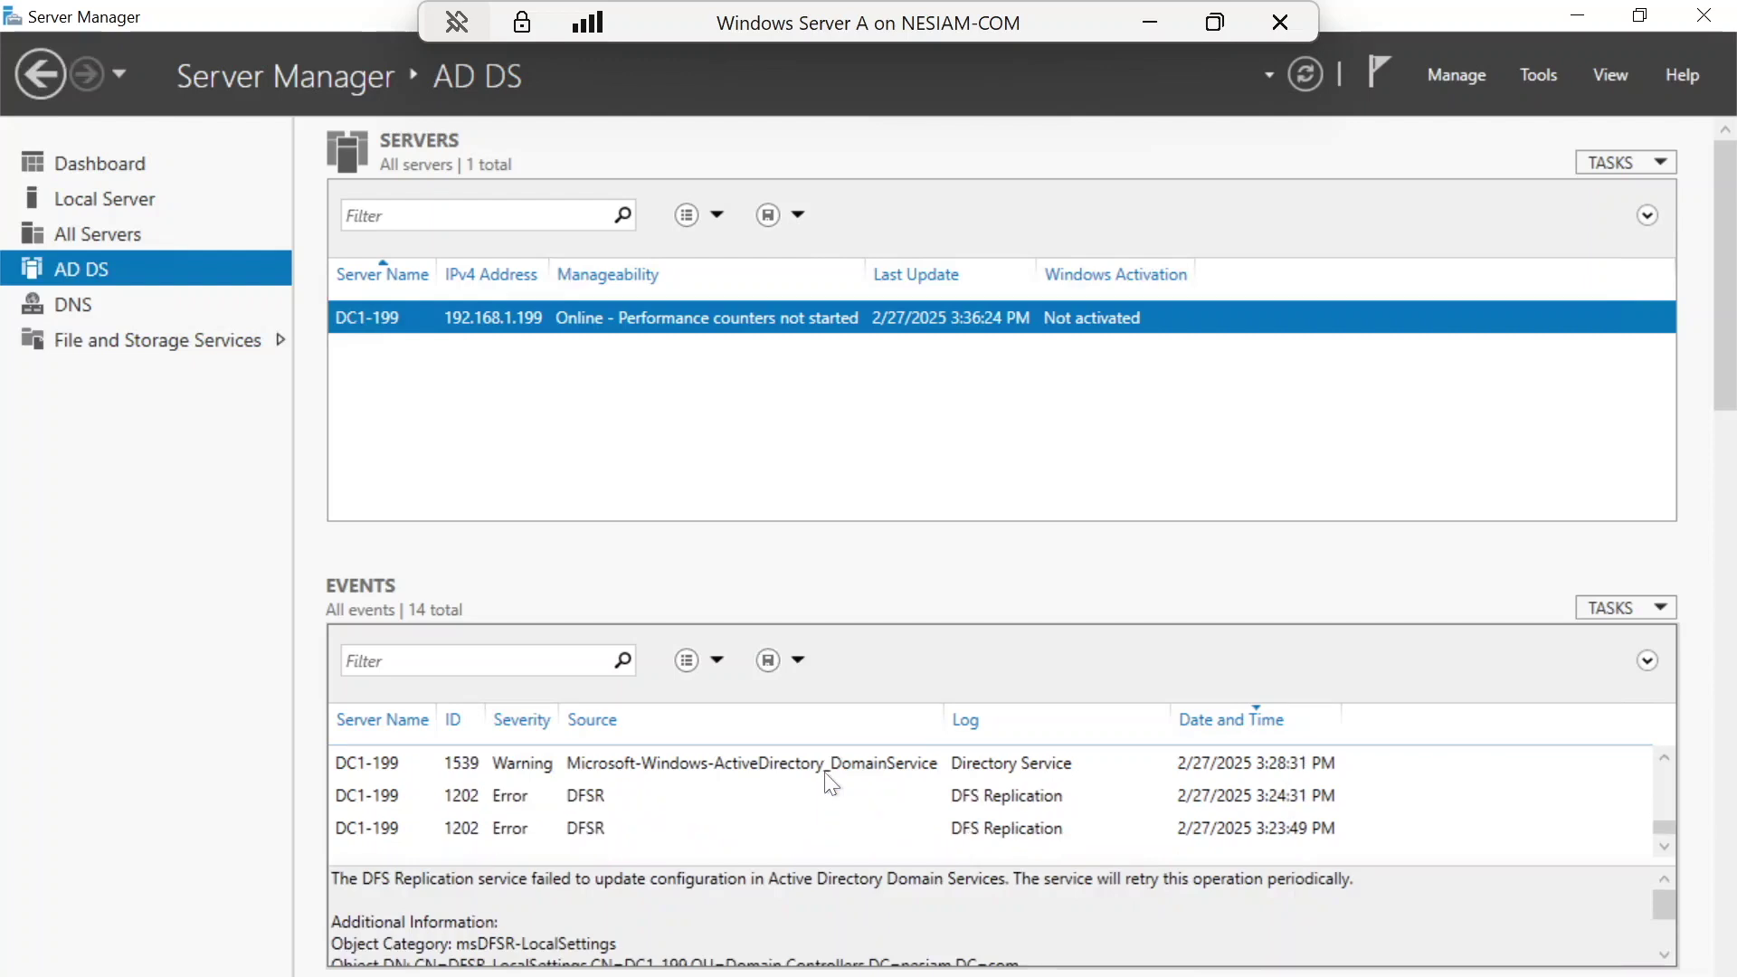
left_click(829, 784)
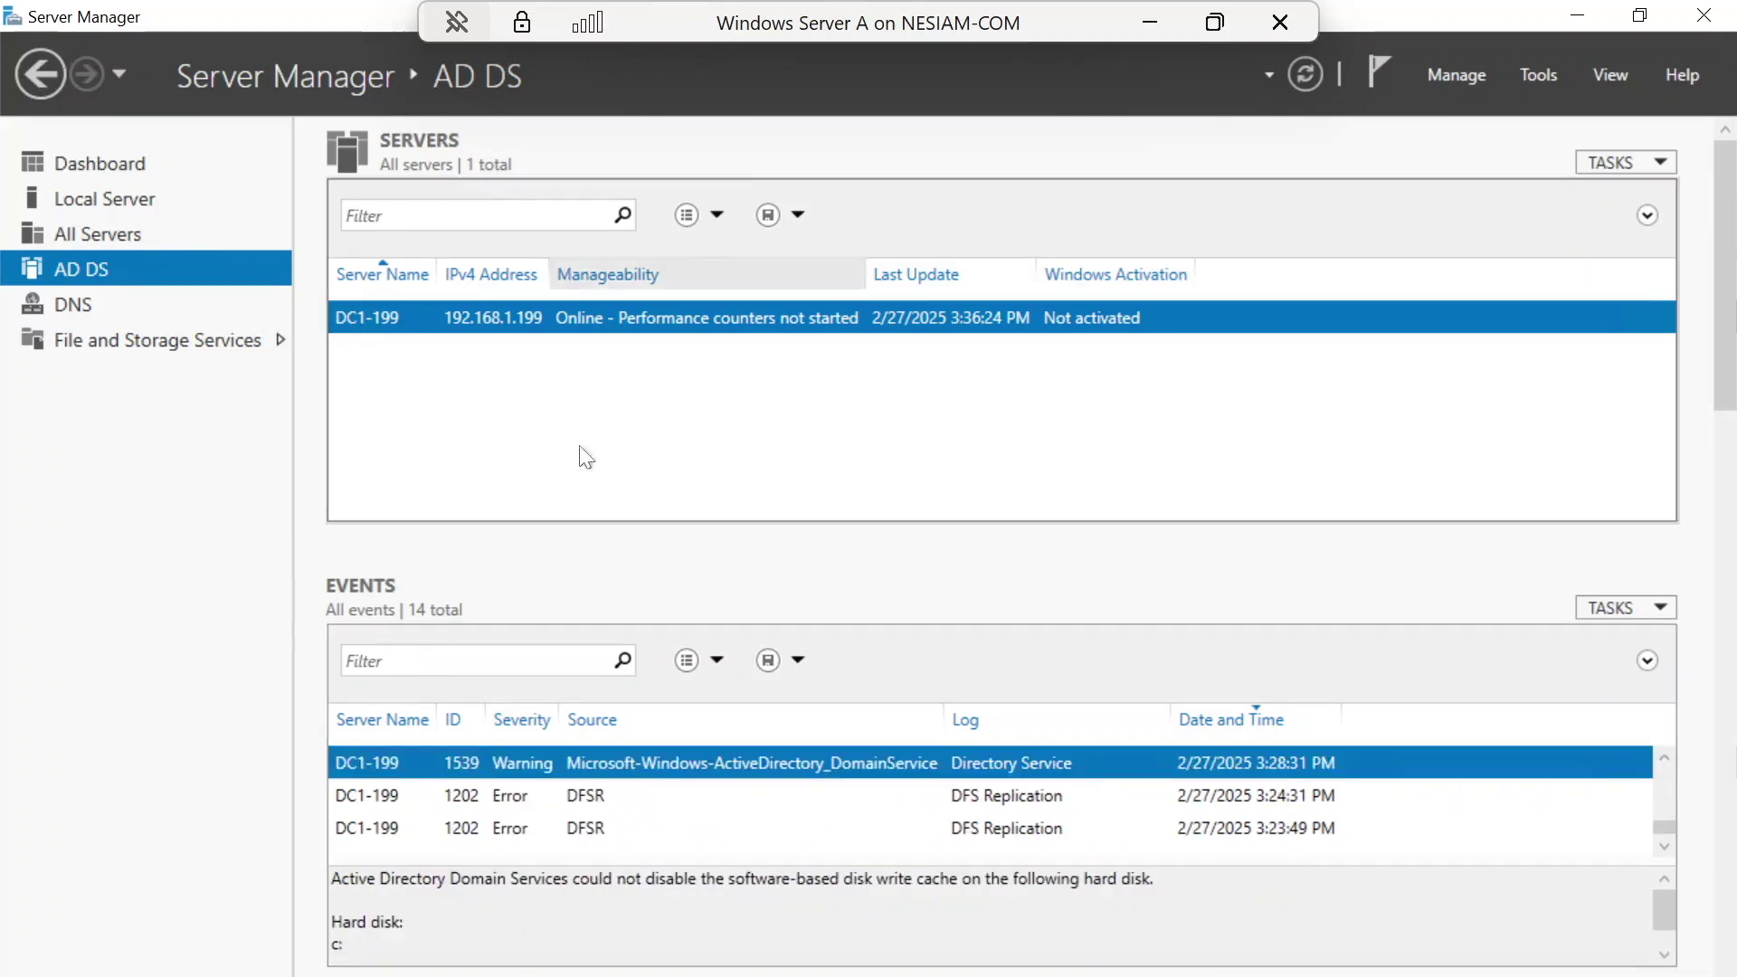
Launch Active Directory Users and Computers for DC1-199, enable Advanced Features, and expand nesiam.com in the maximized console.
right_click(463, 321)
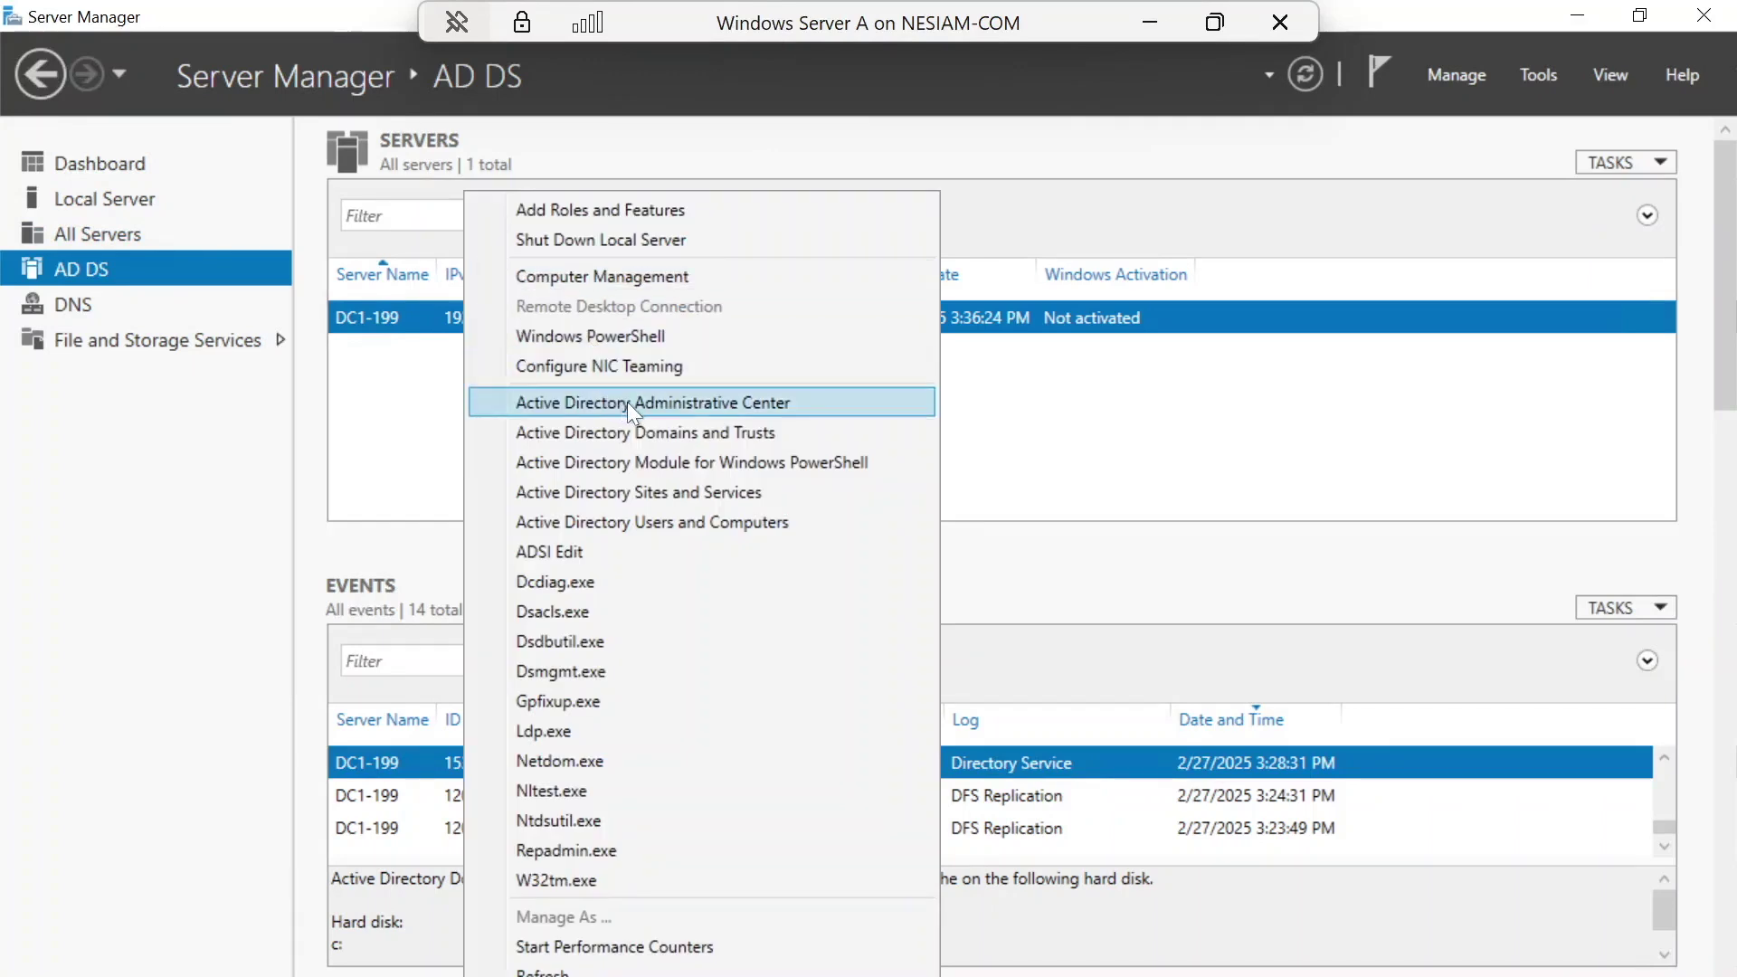
left_click(697, 525)
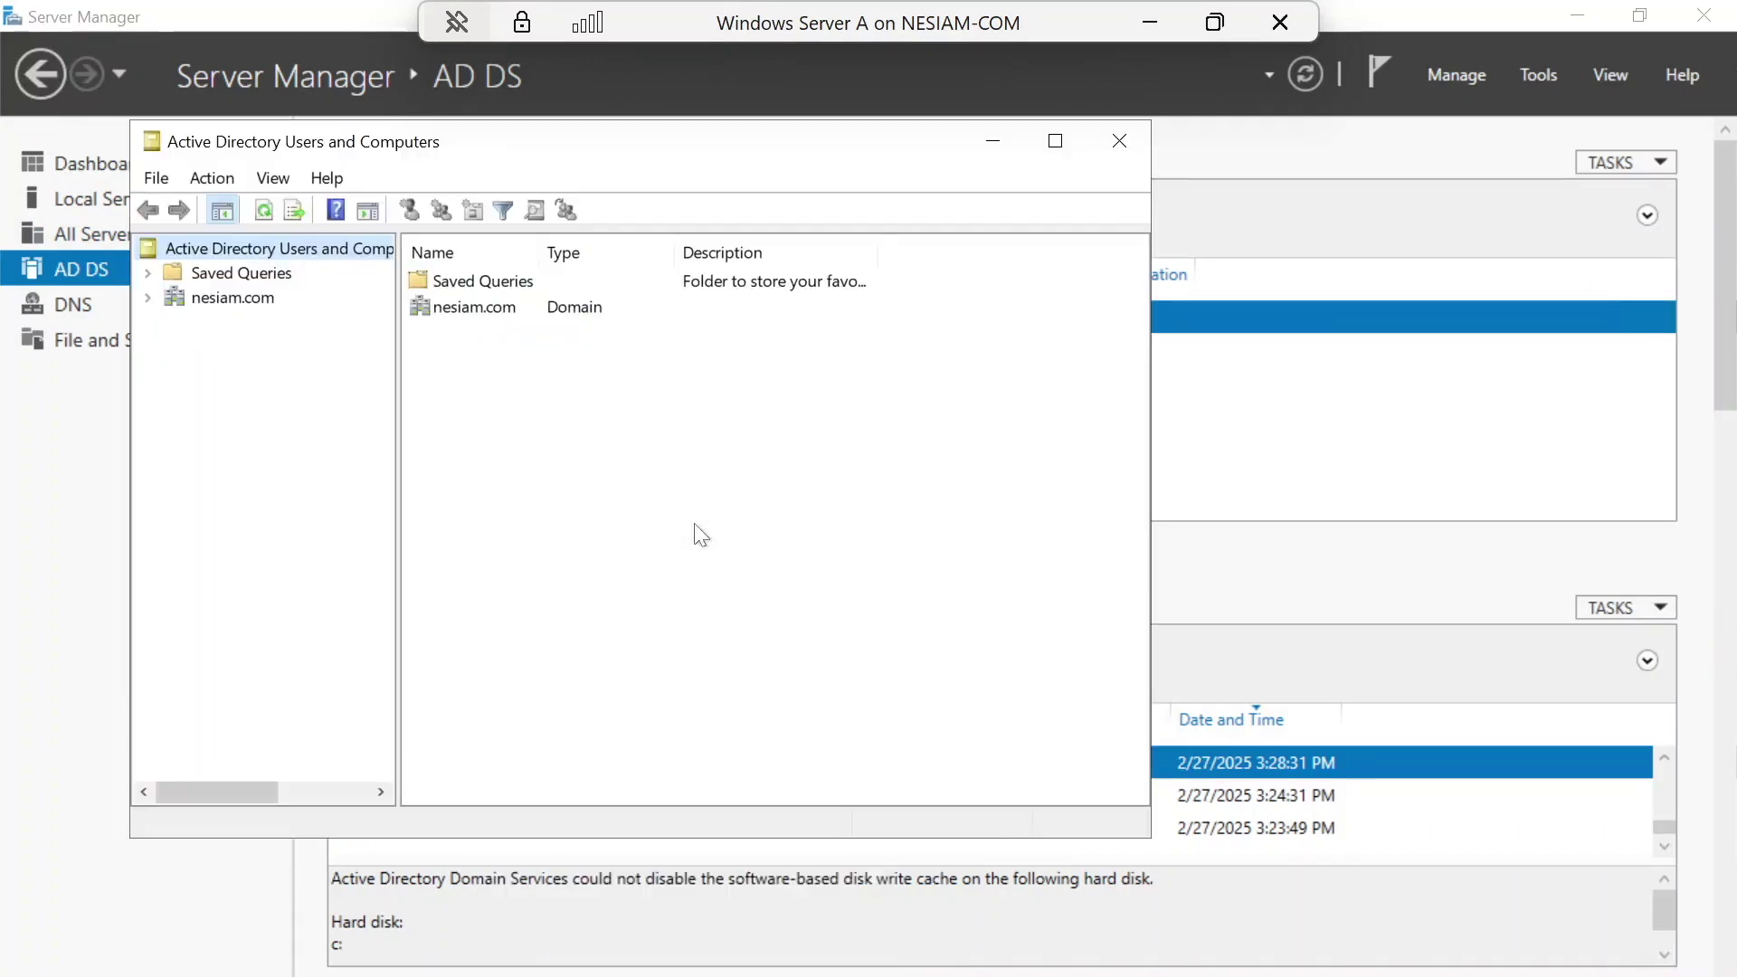
left_click(148, 297)
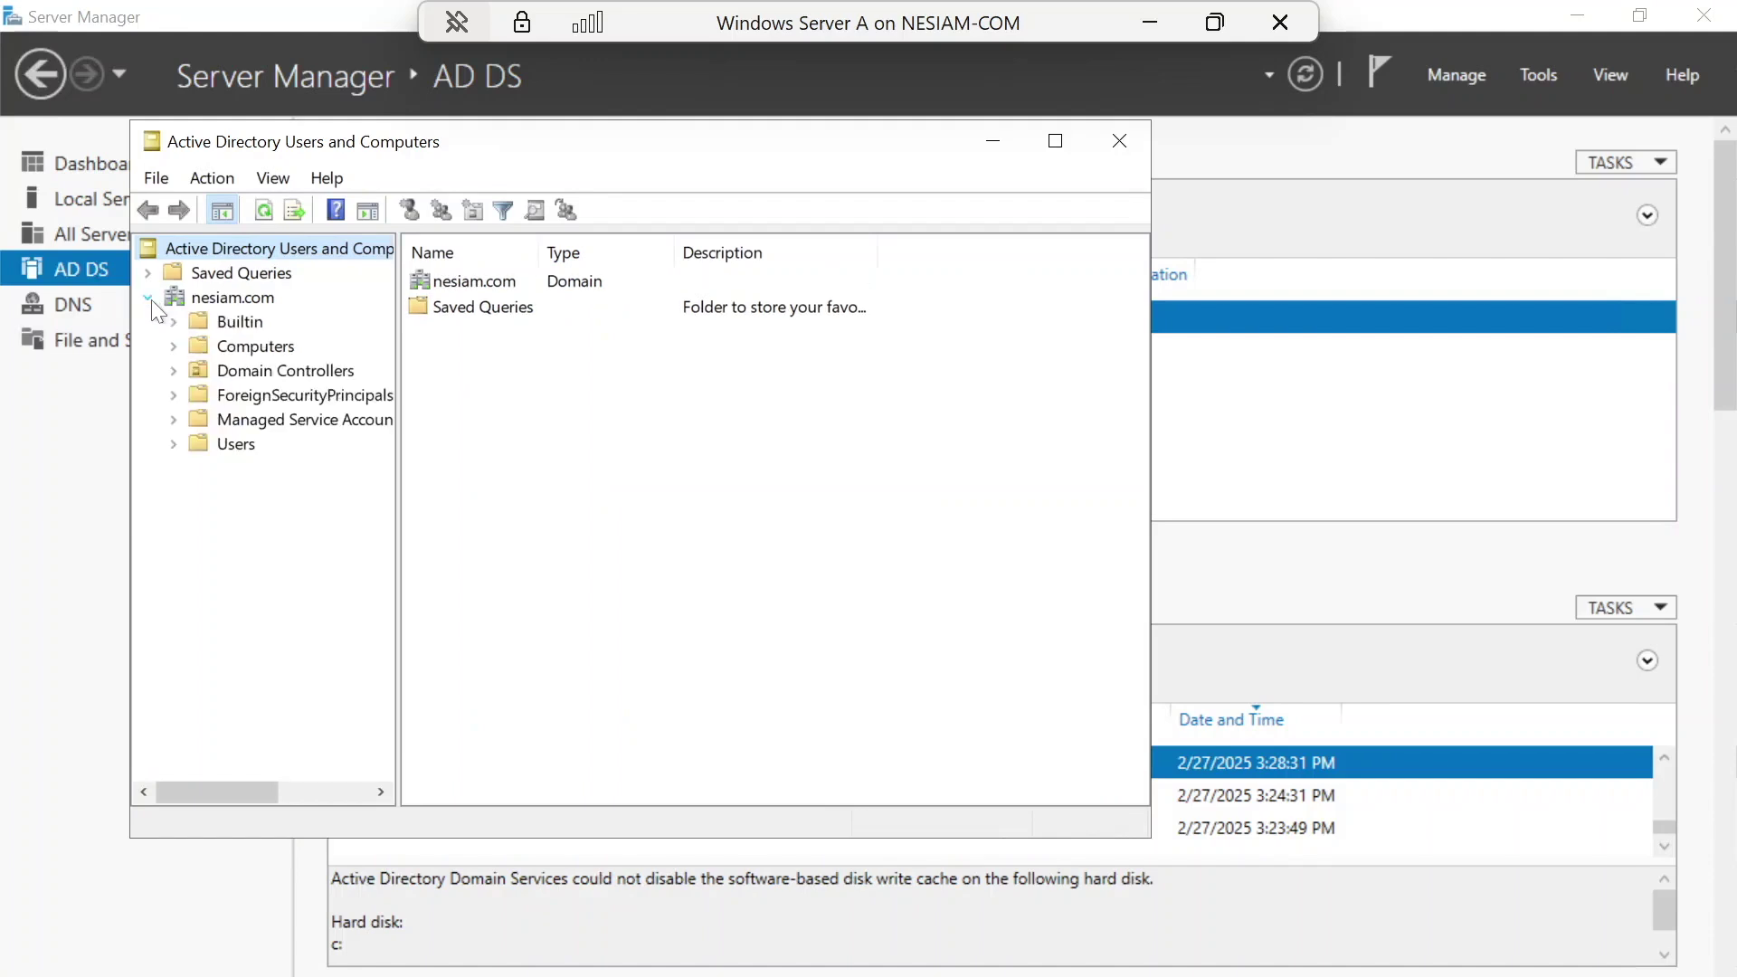
left_click(270, 178)
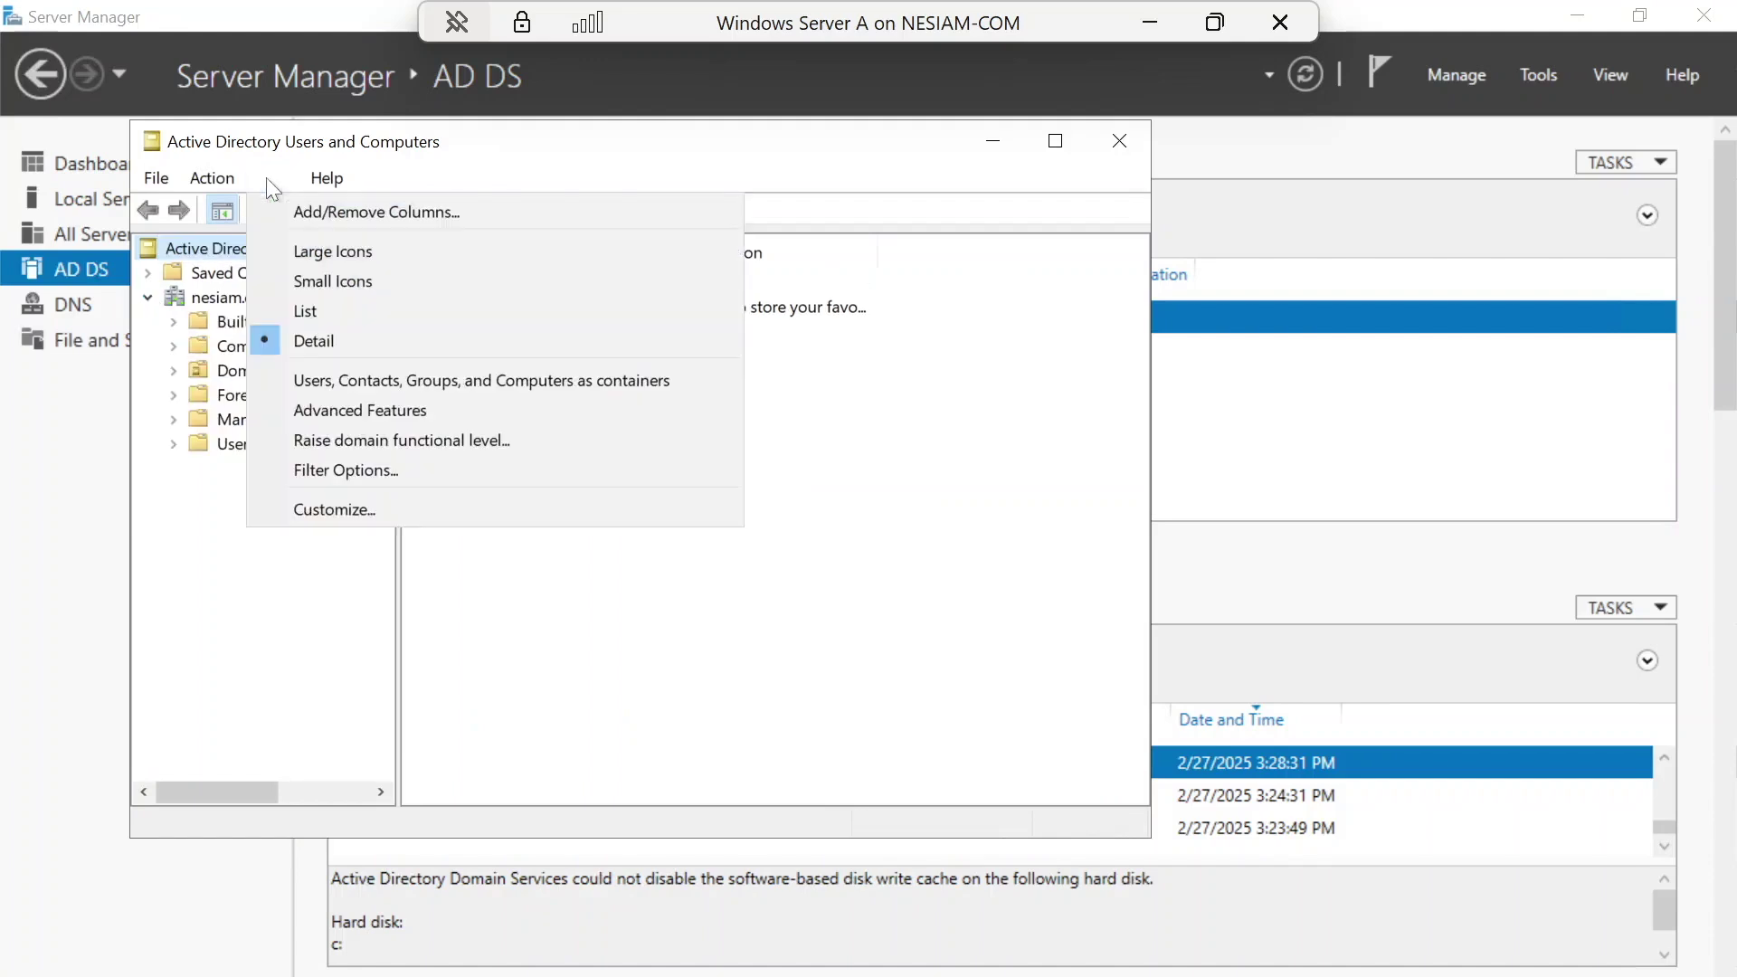
left_click(359, 411)
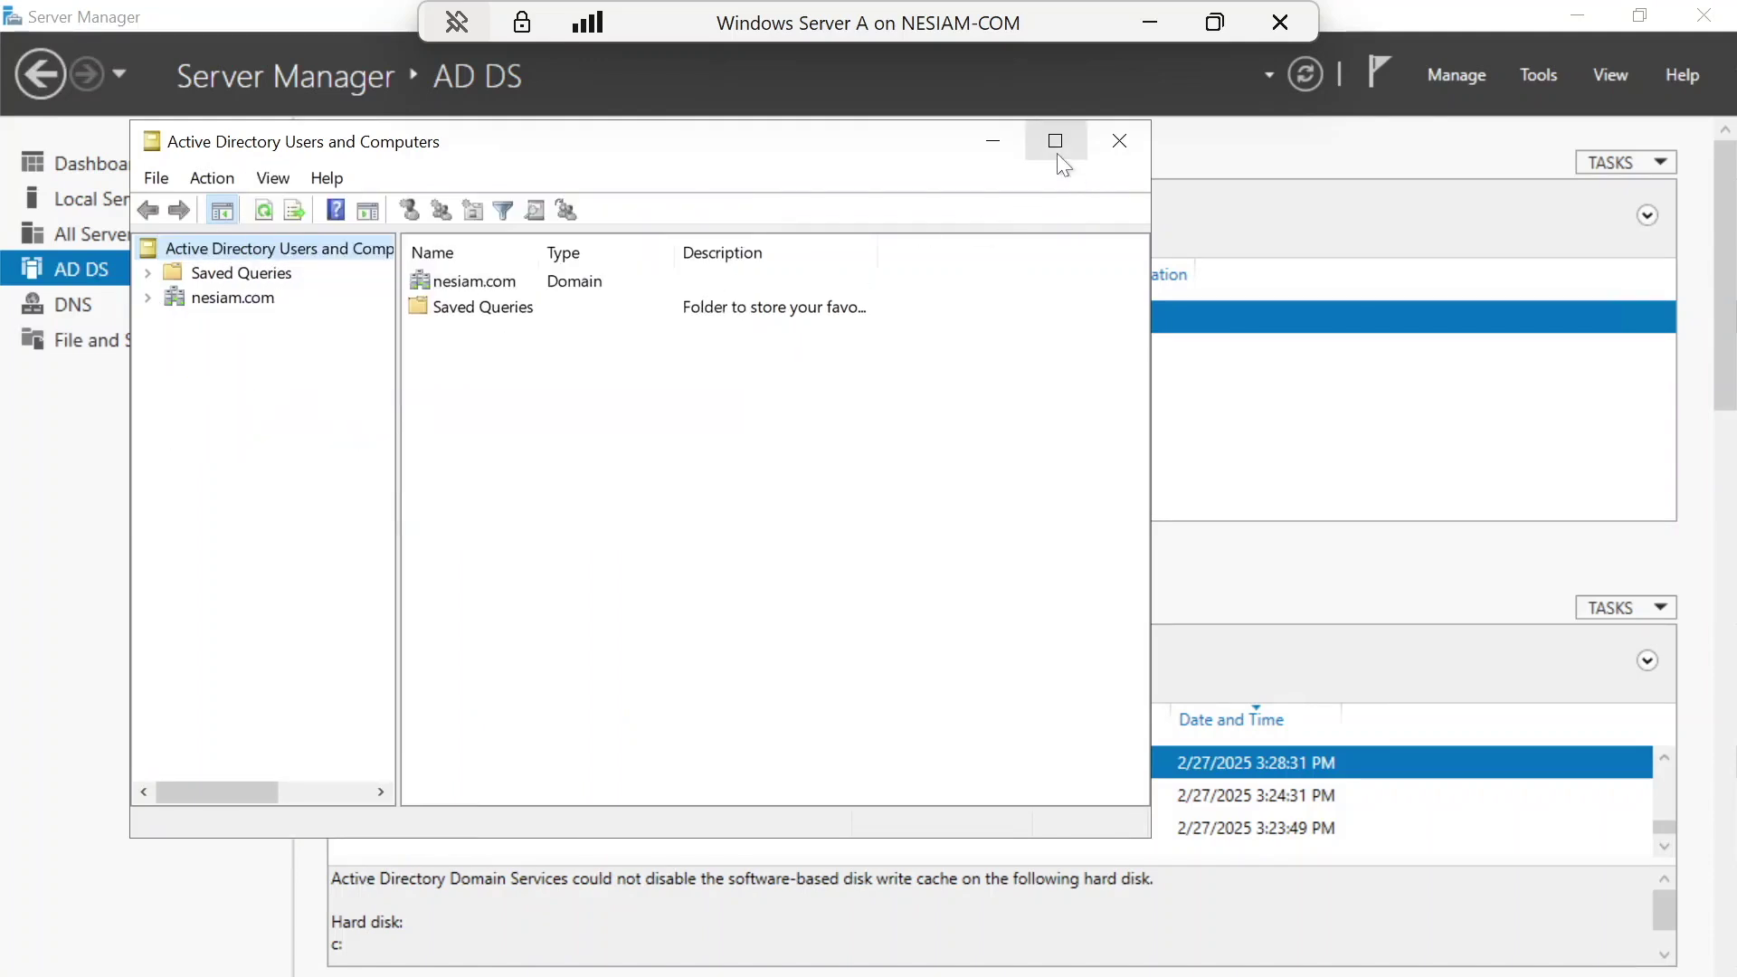
left_click(1055, 142)
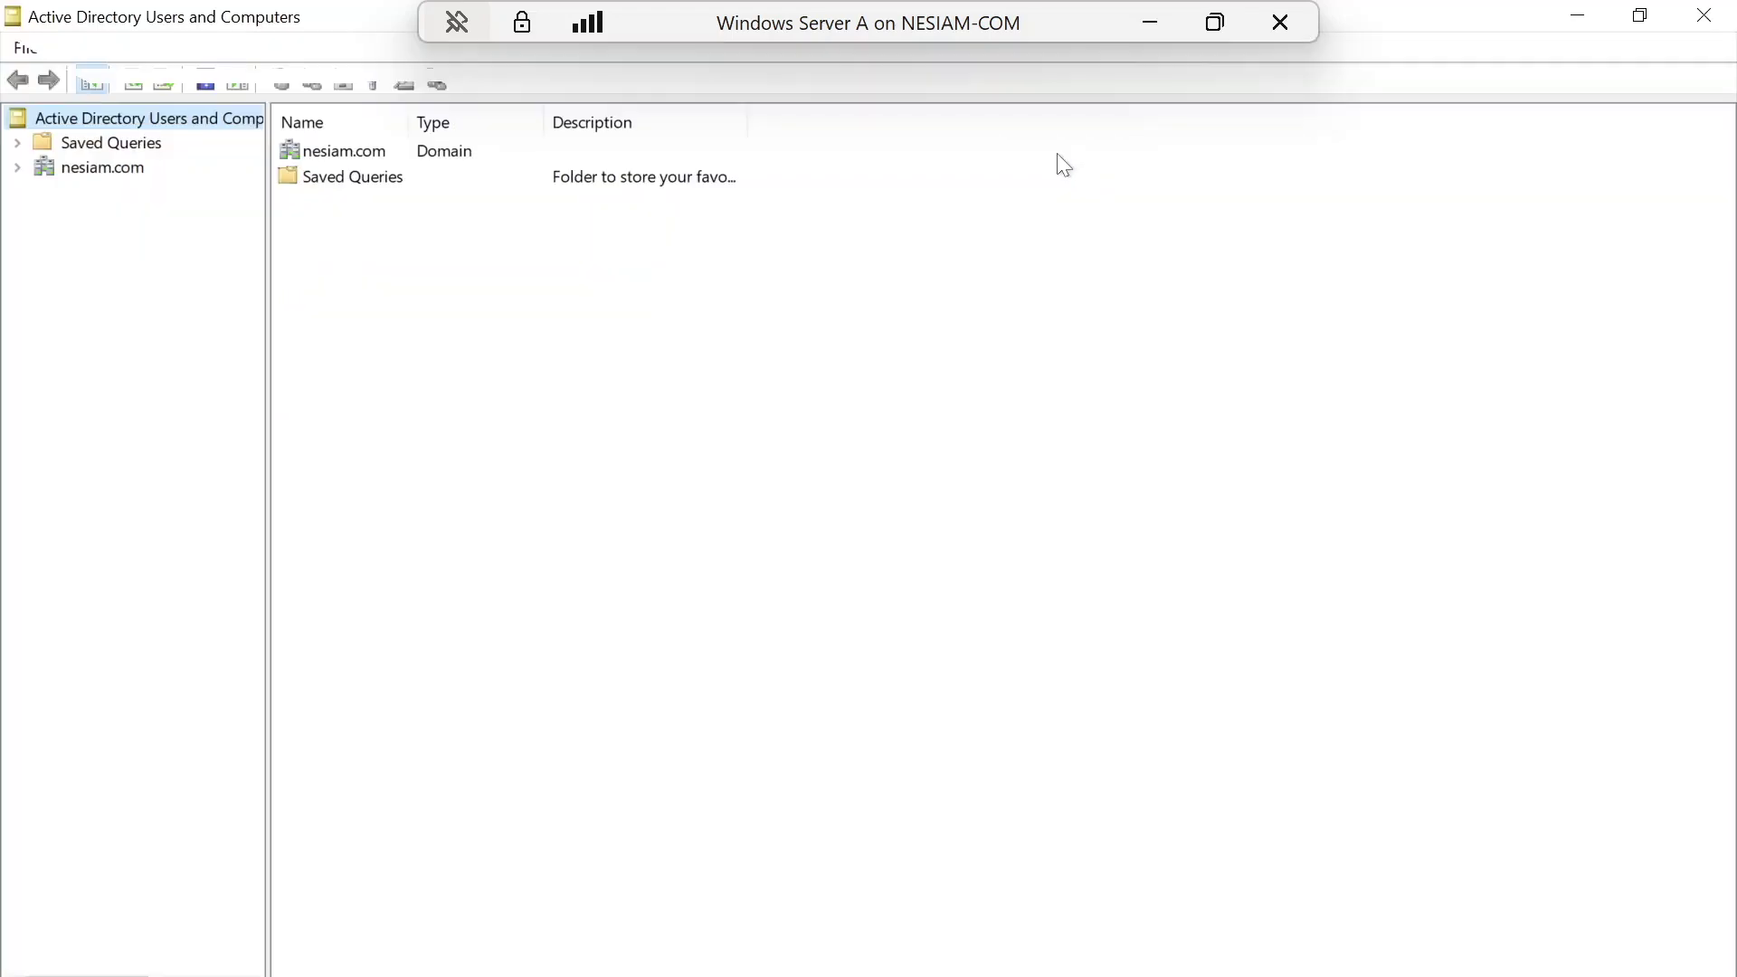
left_click(16, 168)
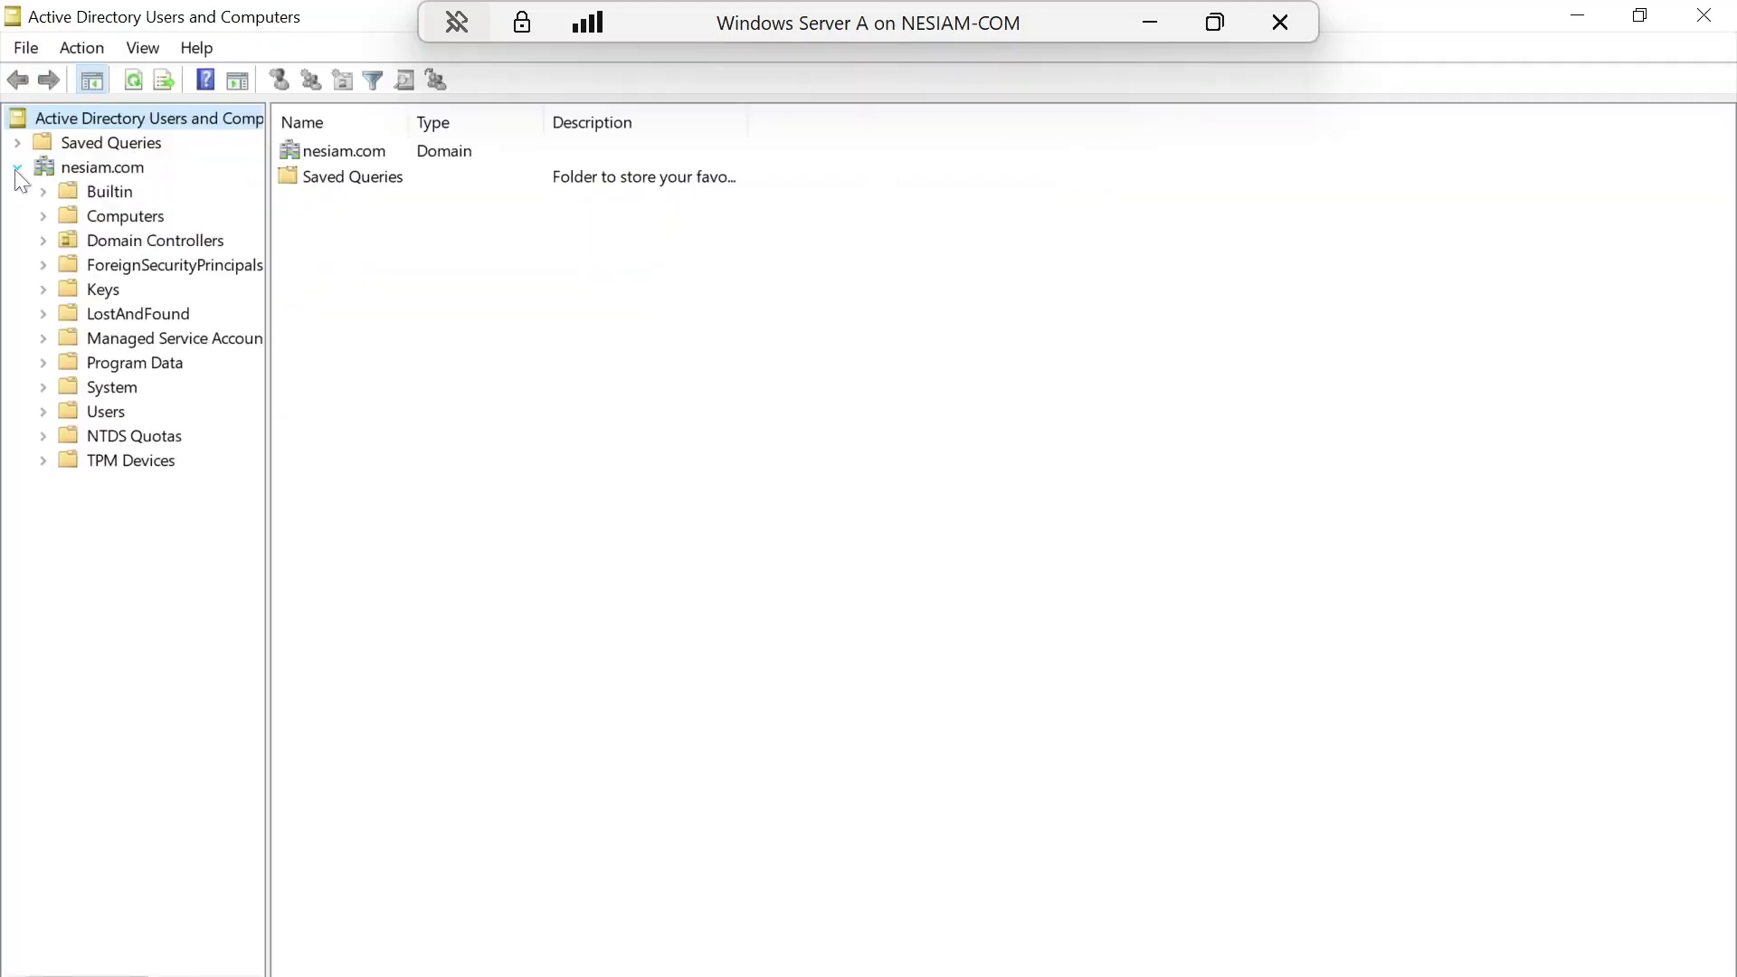
Inspect DC1-199's general, operating system, membership, delegation and attribute properties in Domain Controllers, and close them without changes.
left_click(159, 241)
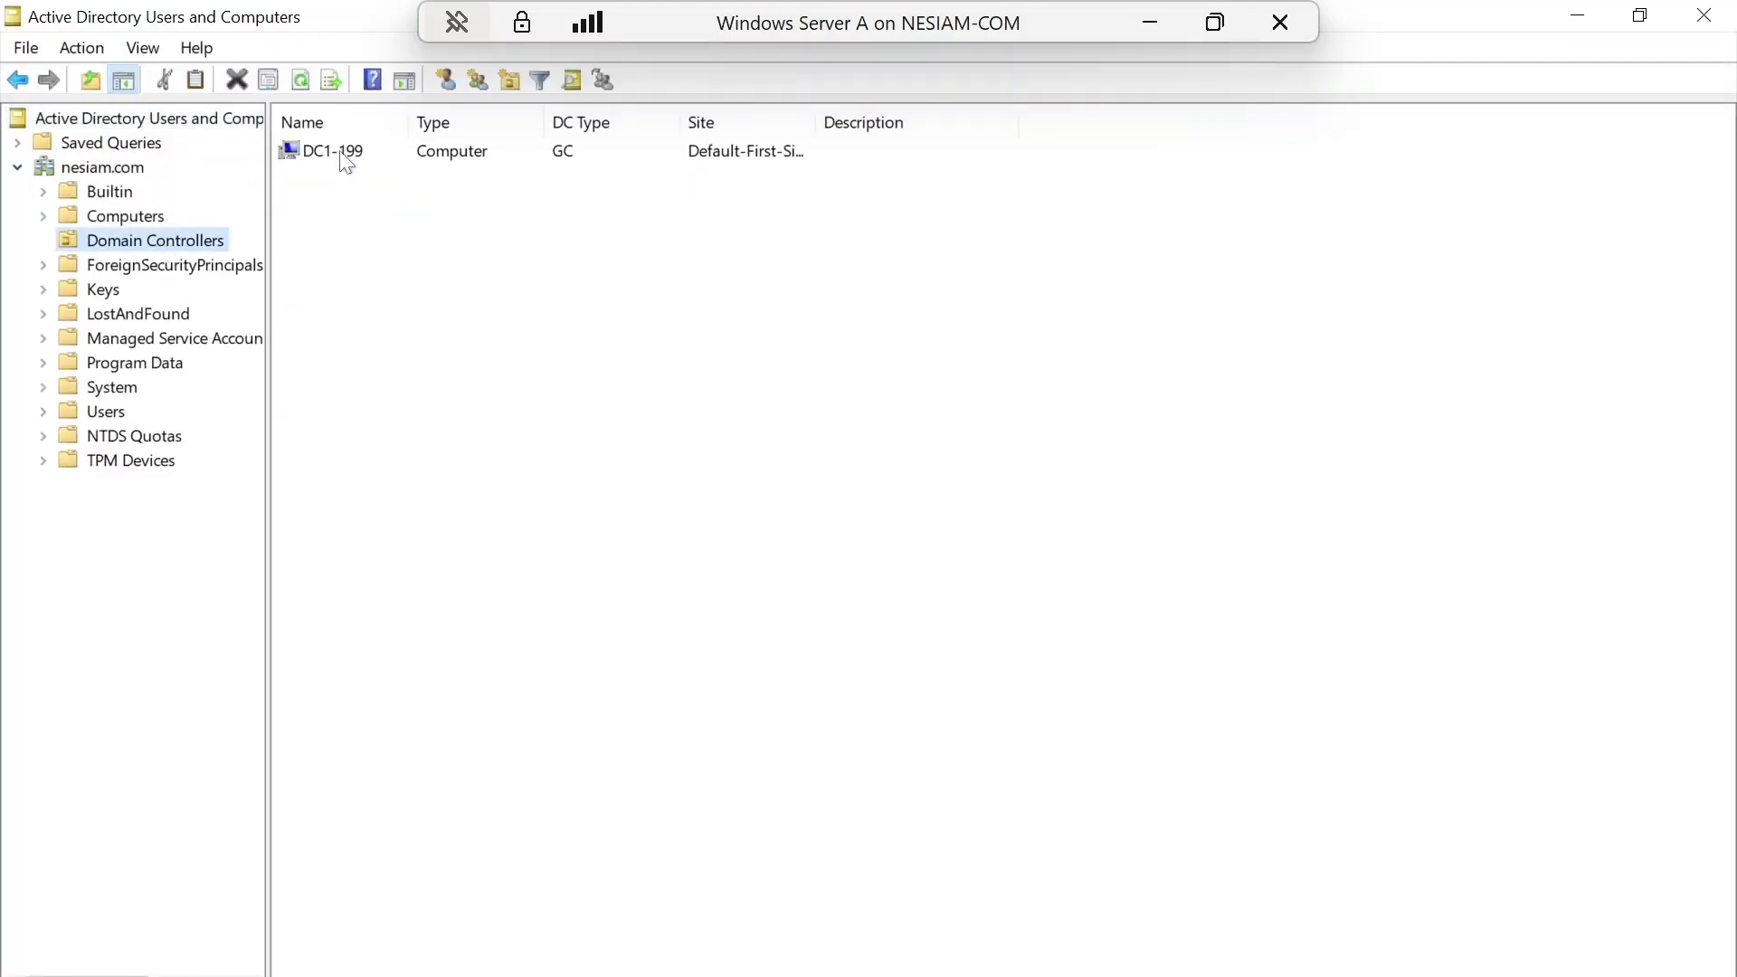
left_click(345, 156)
right_click(345, 155)
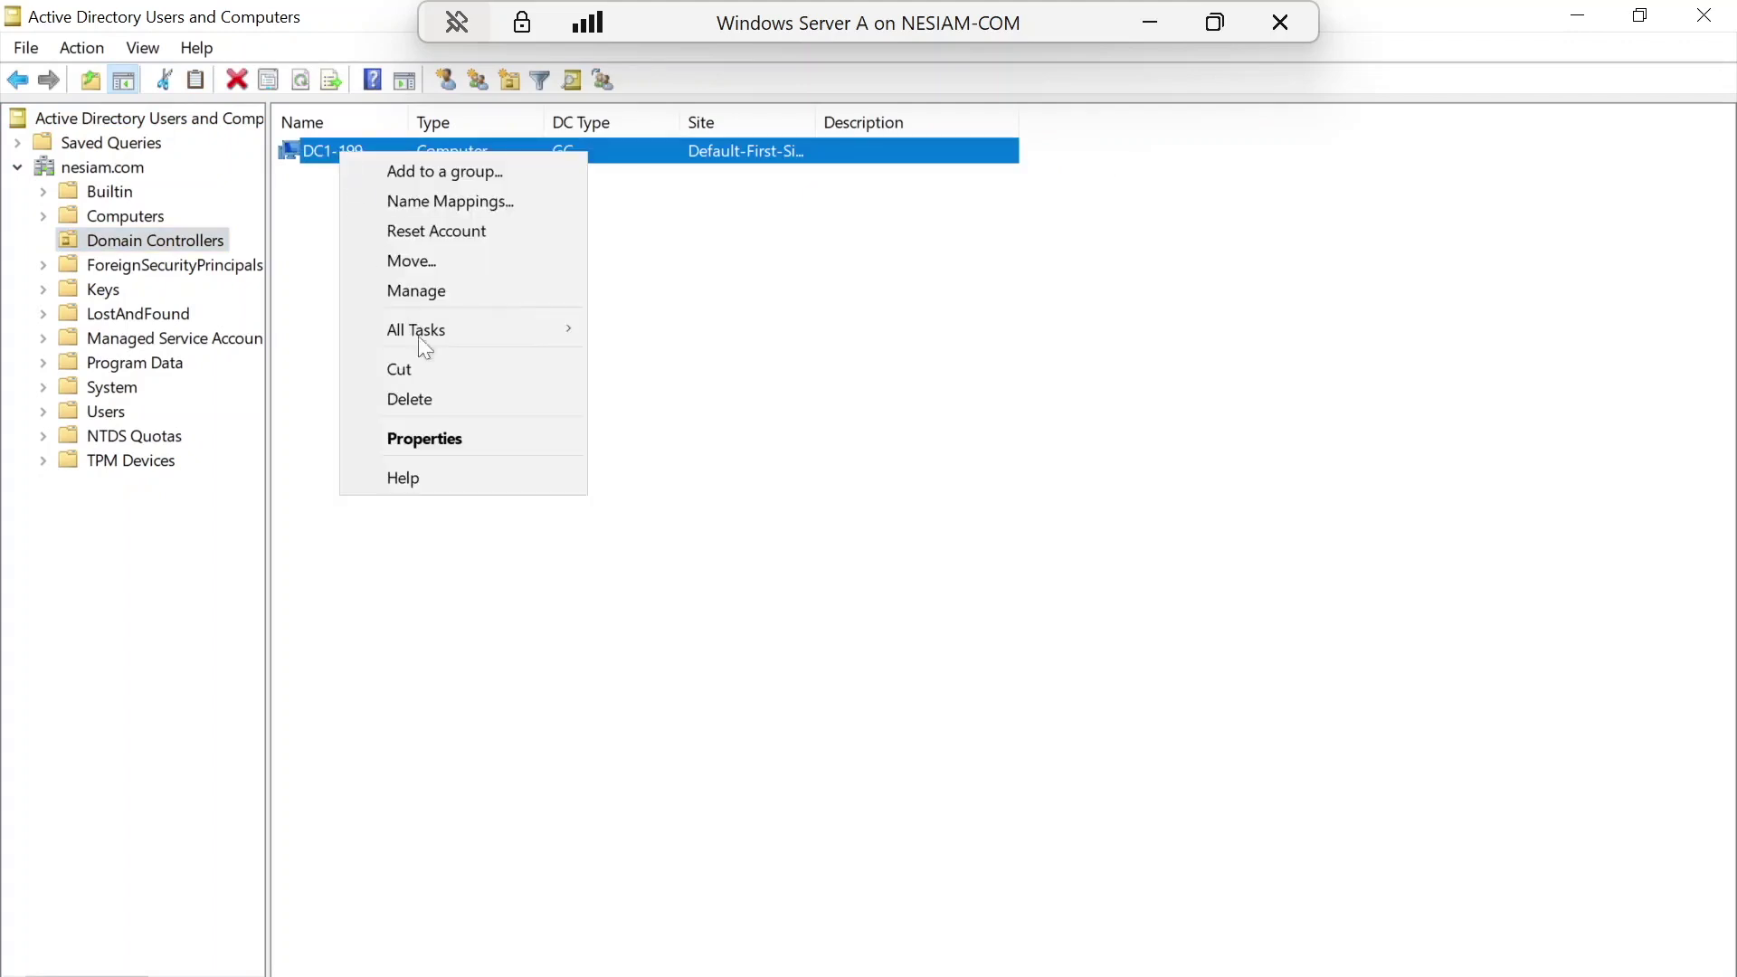
left_click(455, 434)
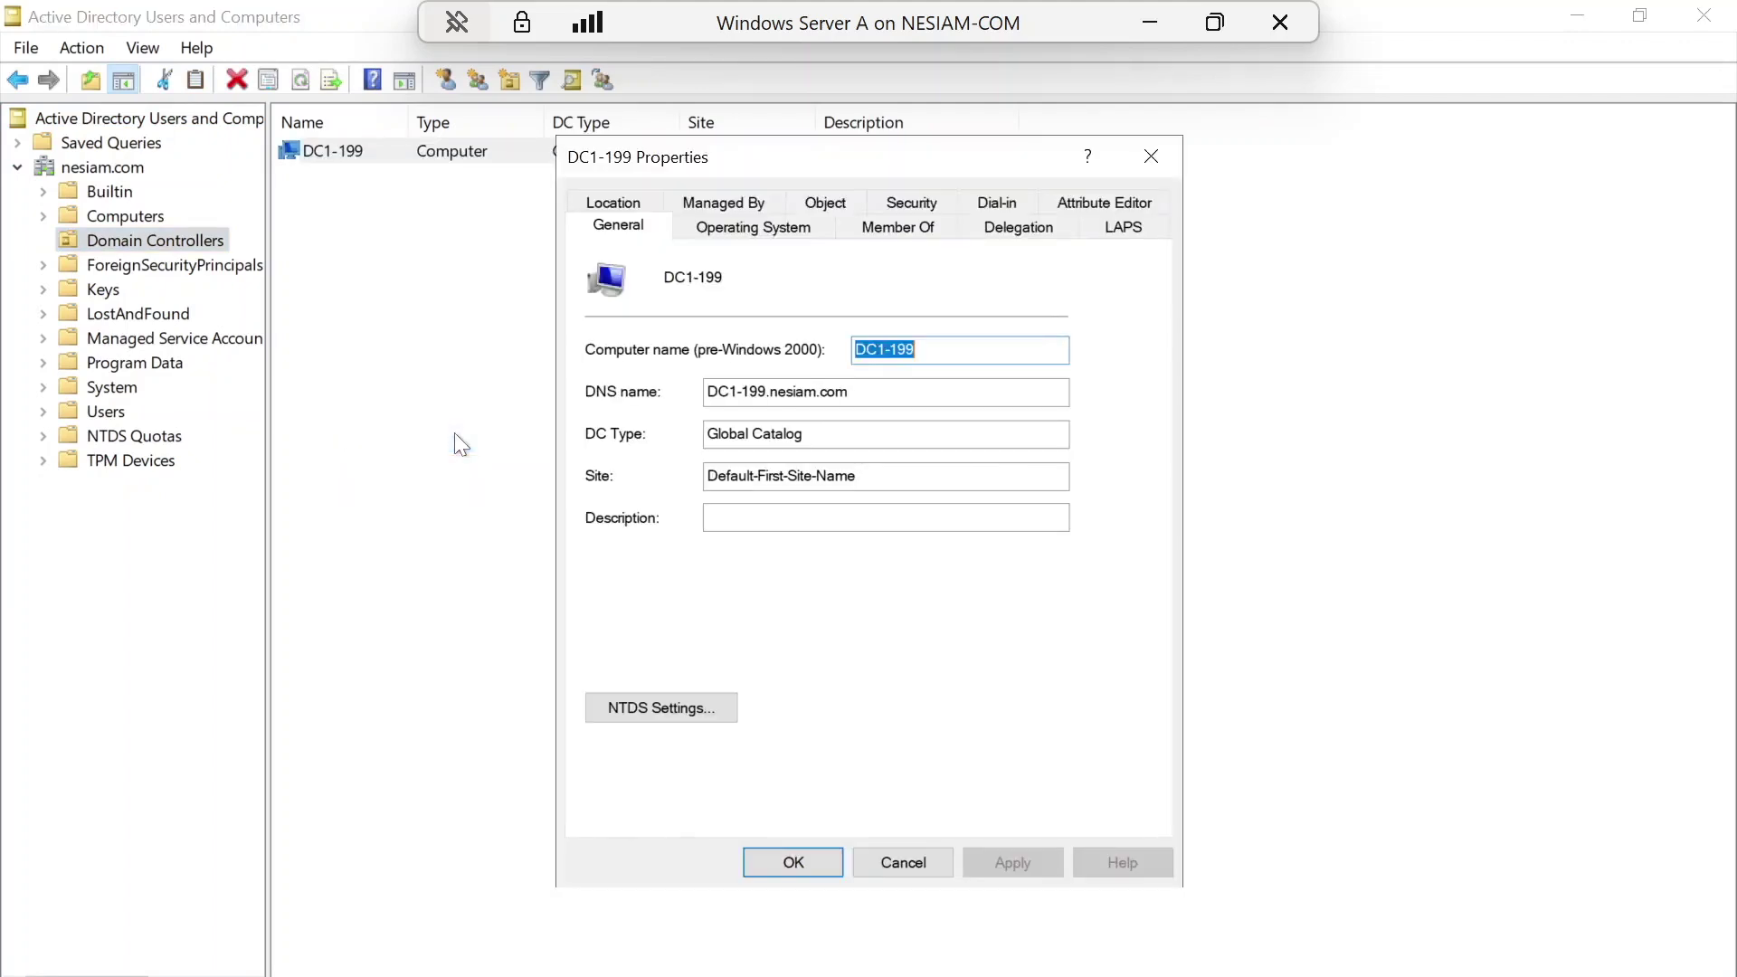
left_click(710, 228)
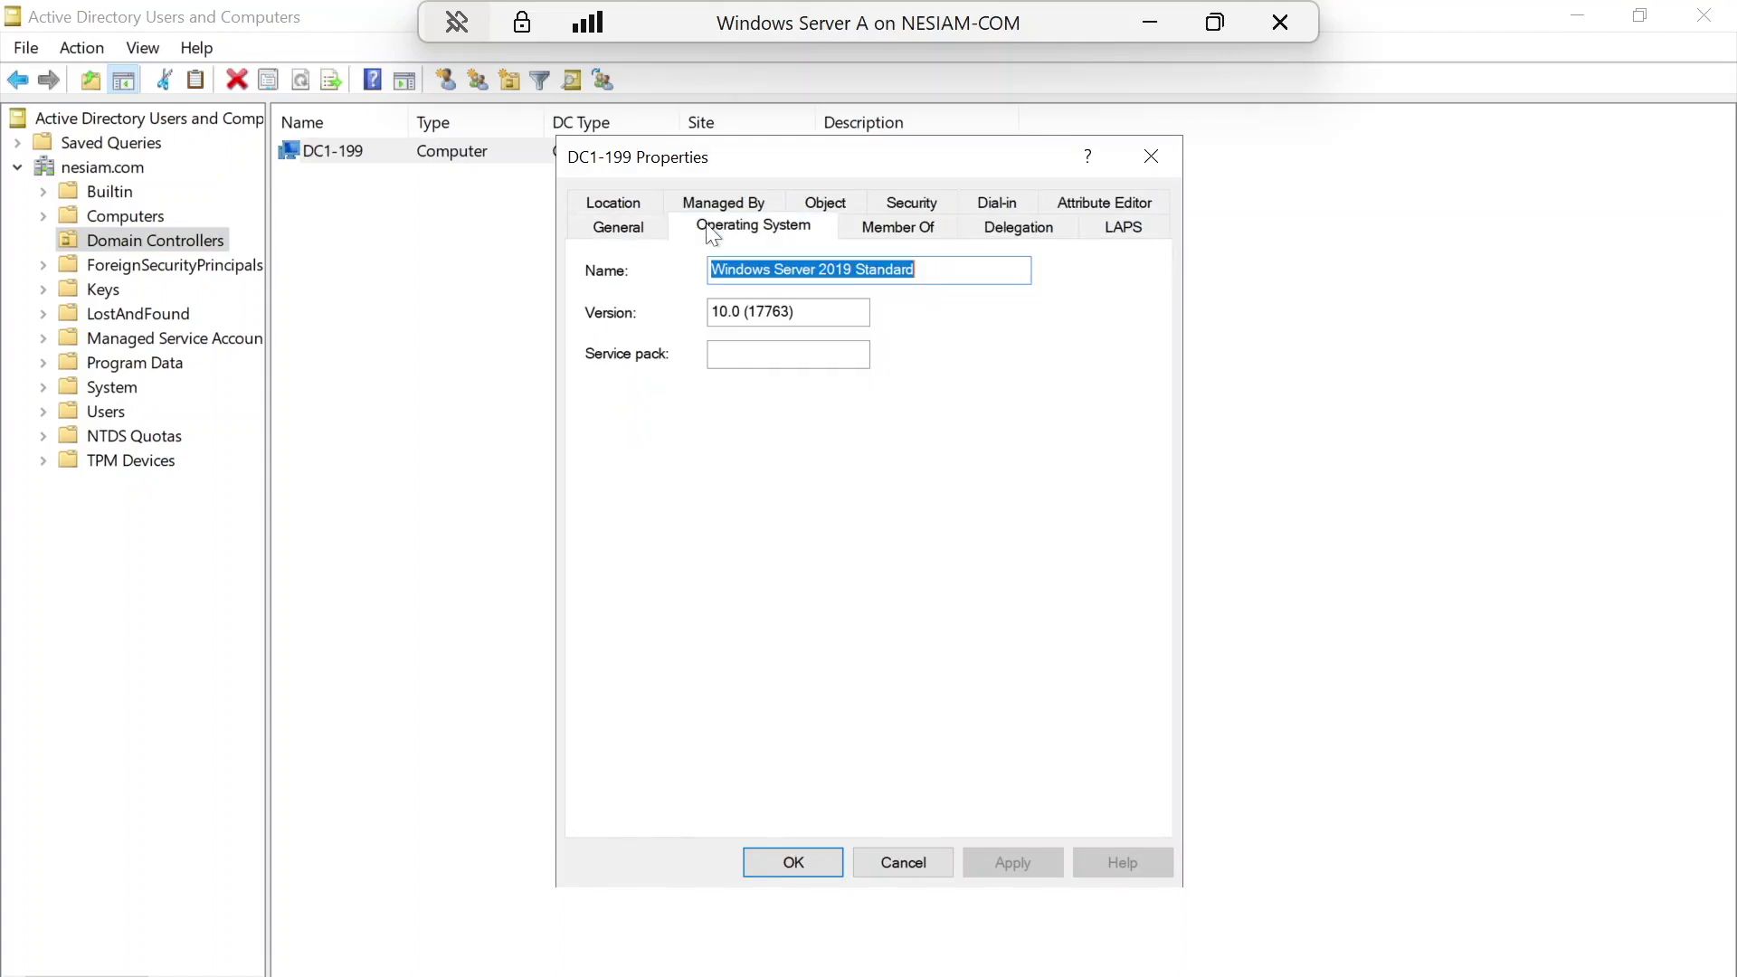
left_click(936, 237)
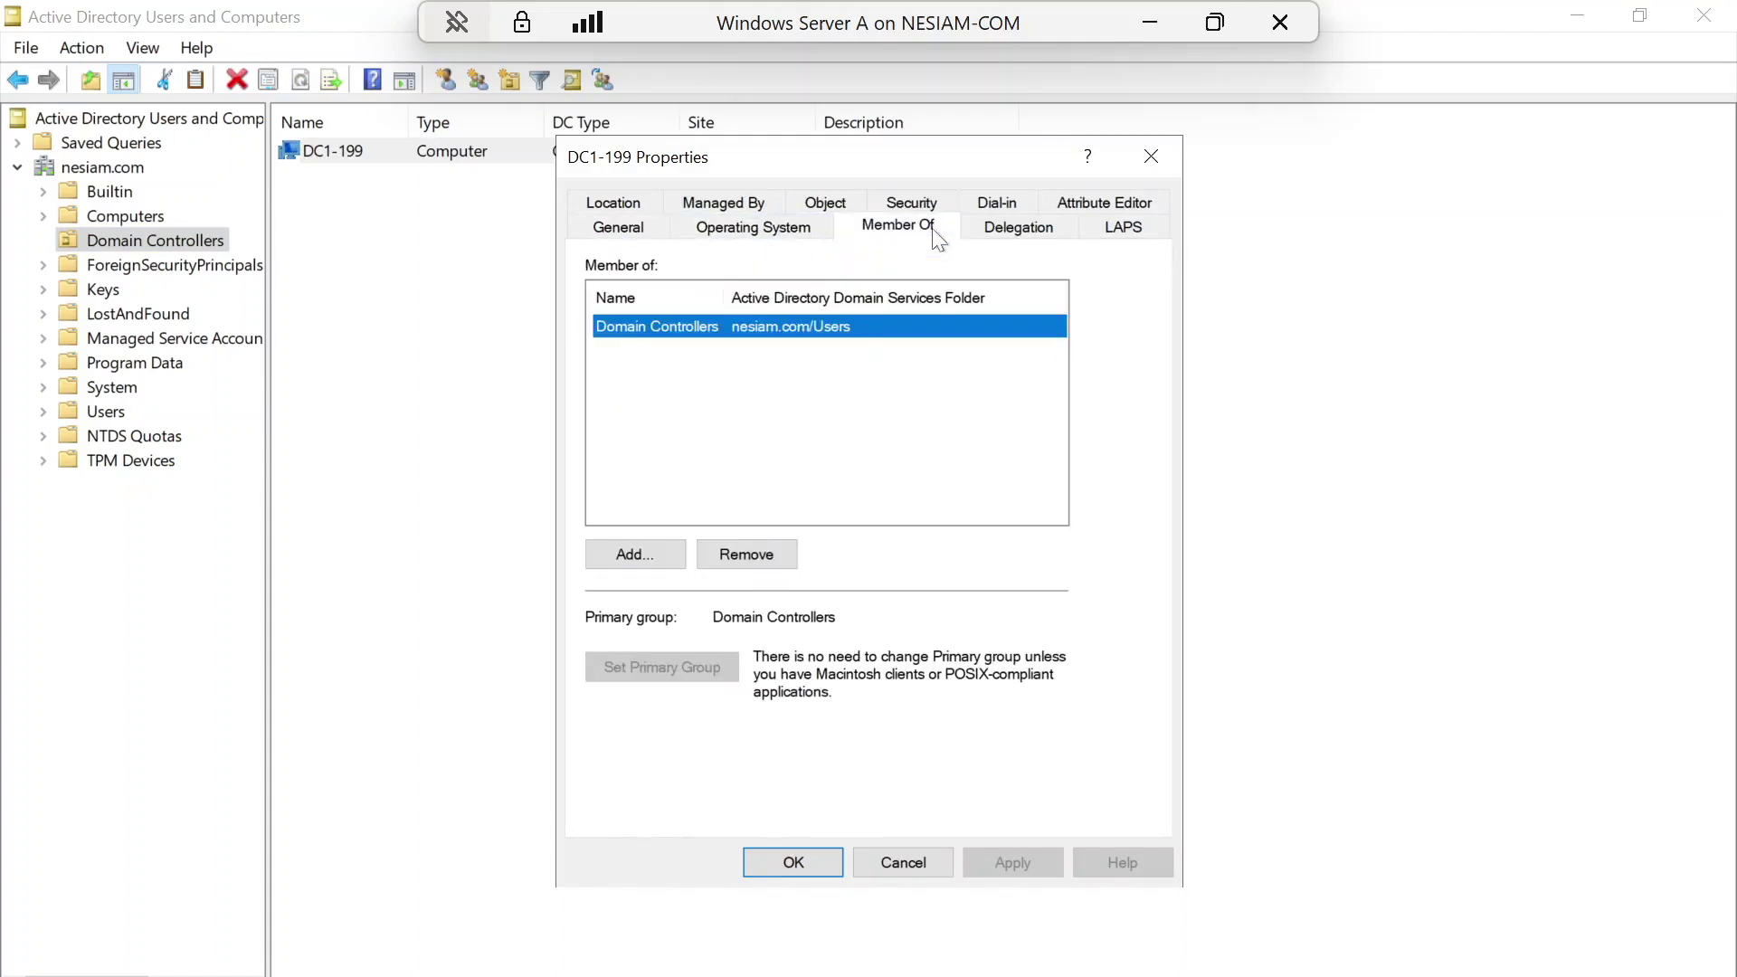
left_click(1032, 243)
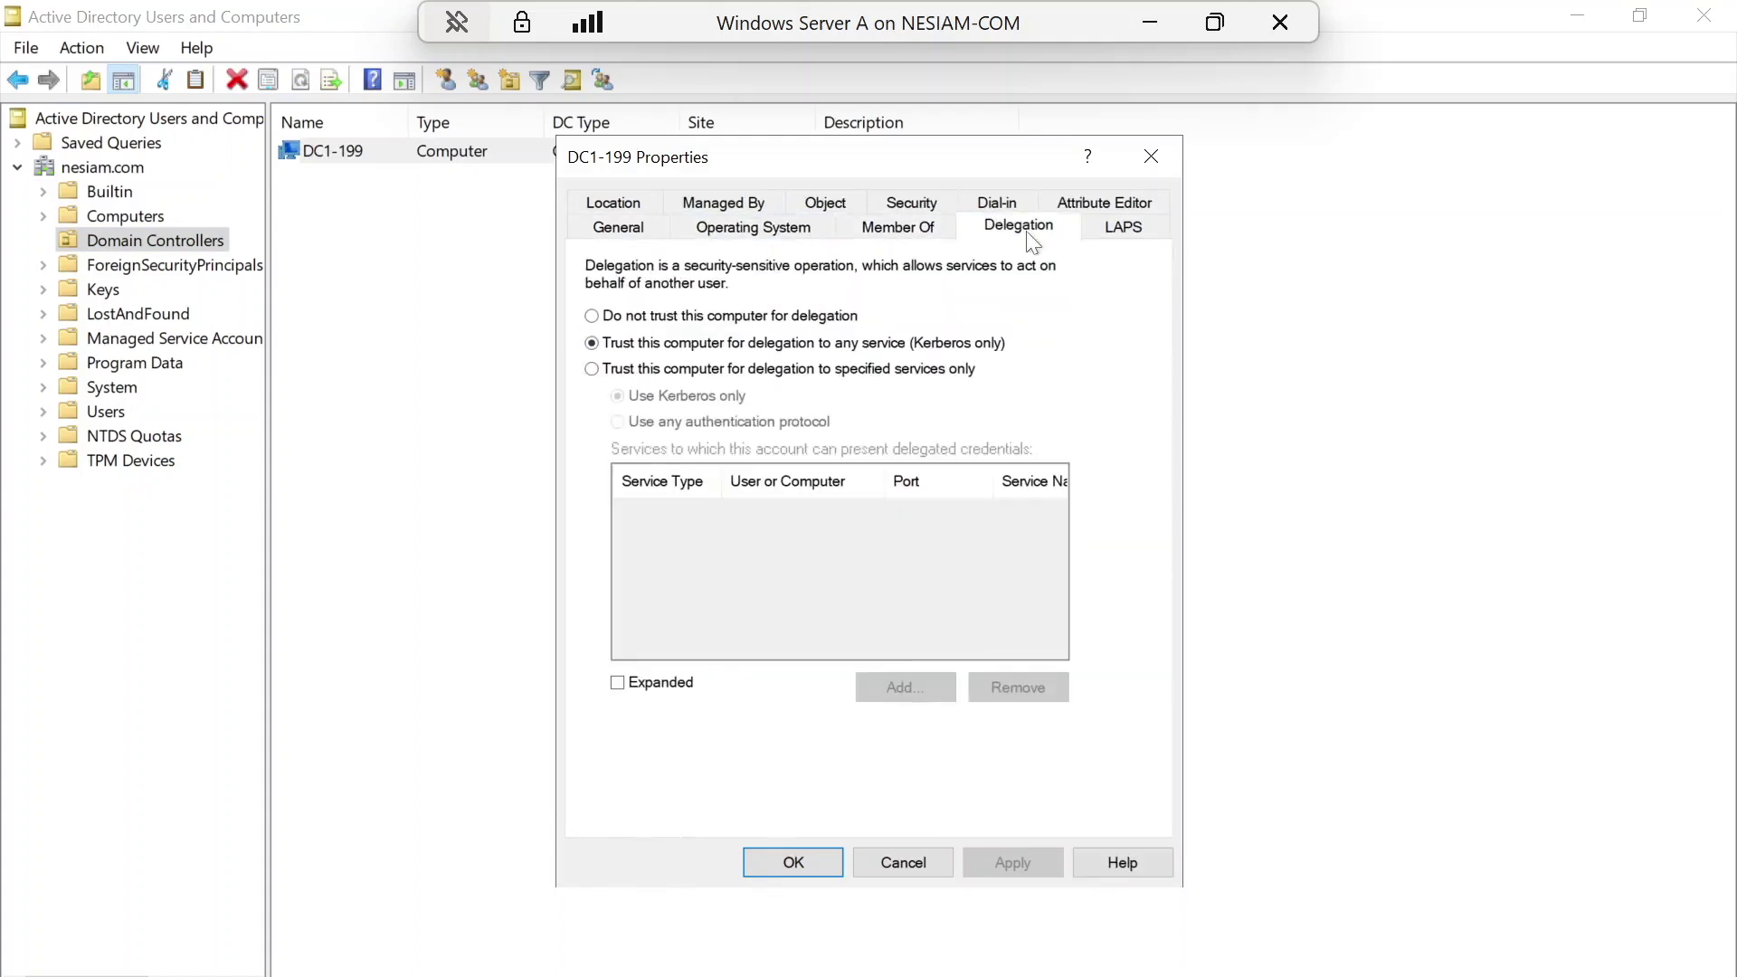
left_click(1109, 202)
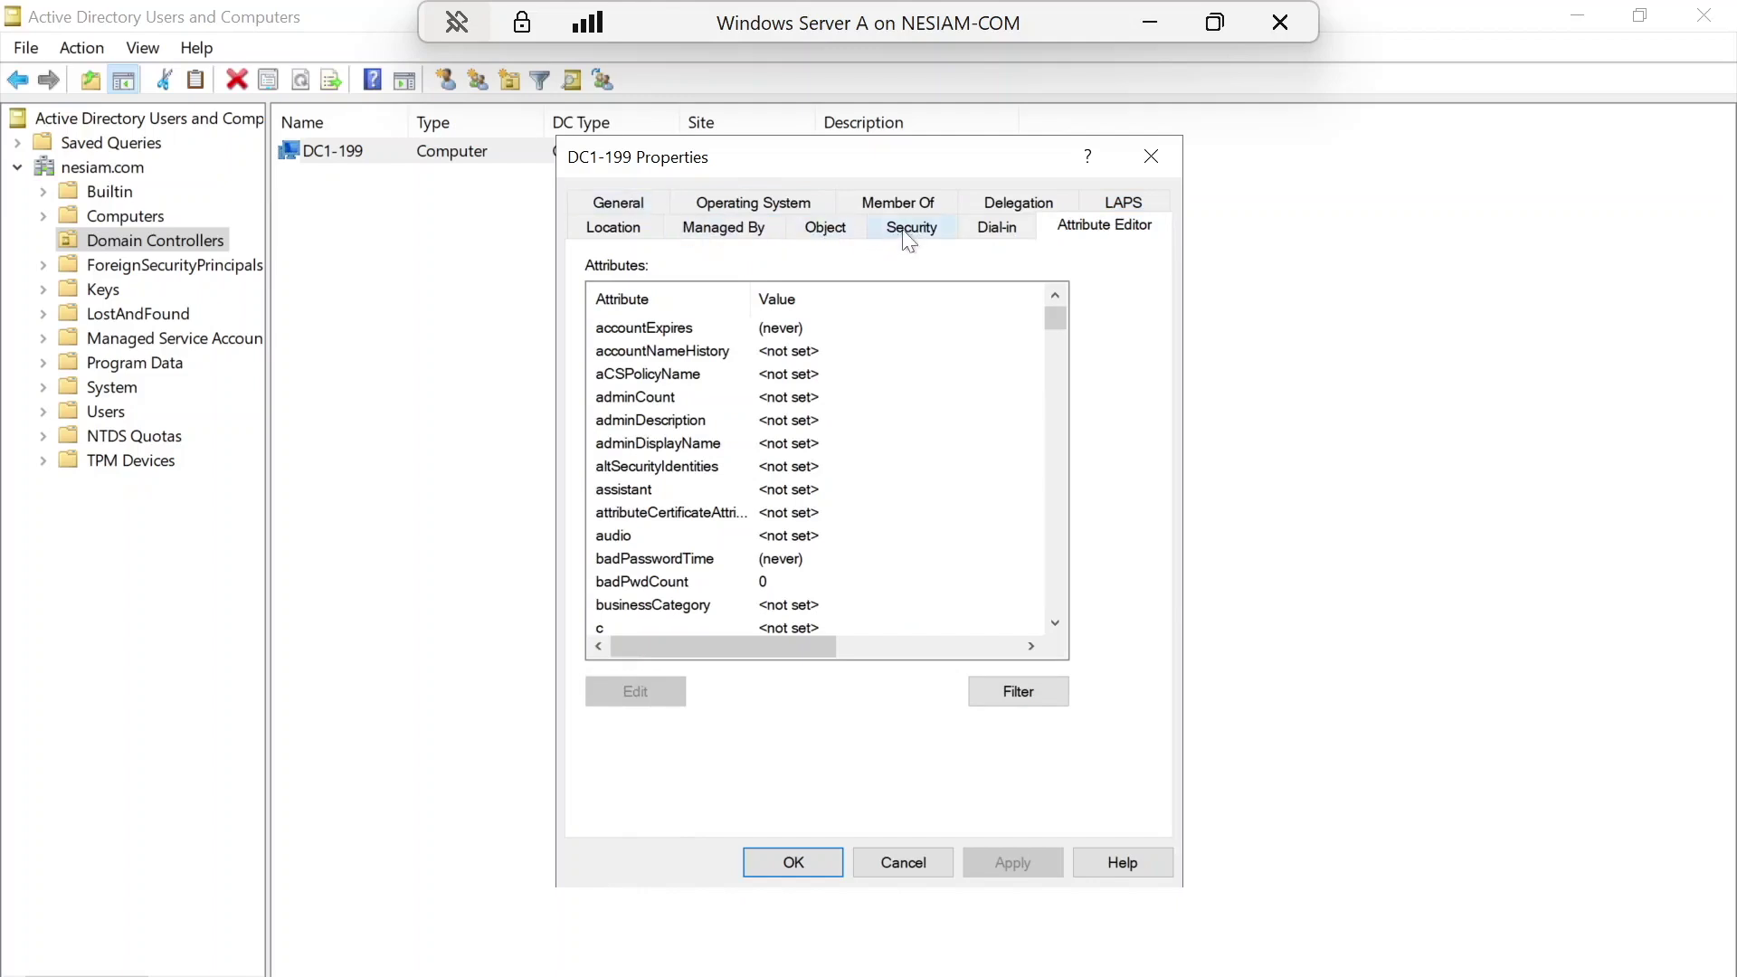
left_click(914, 864)
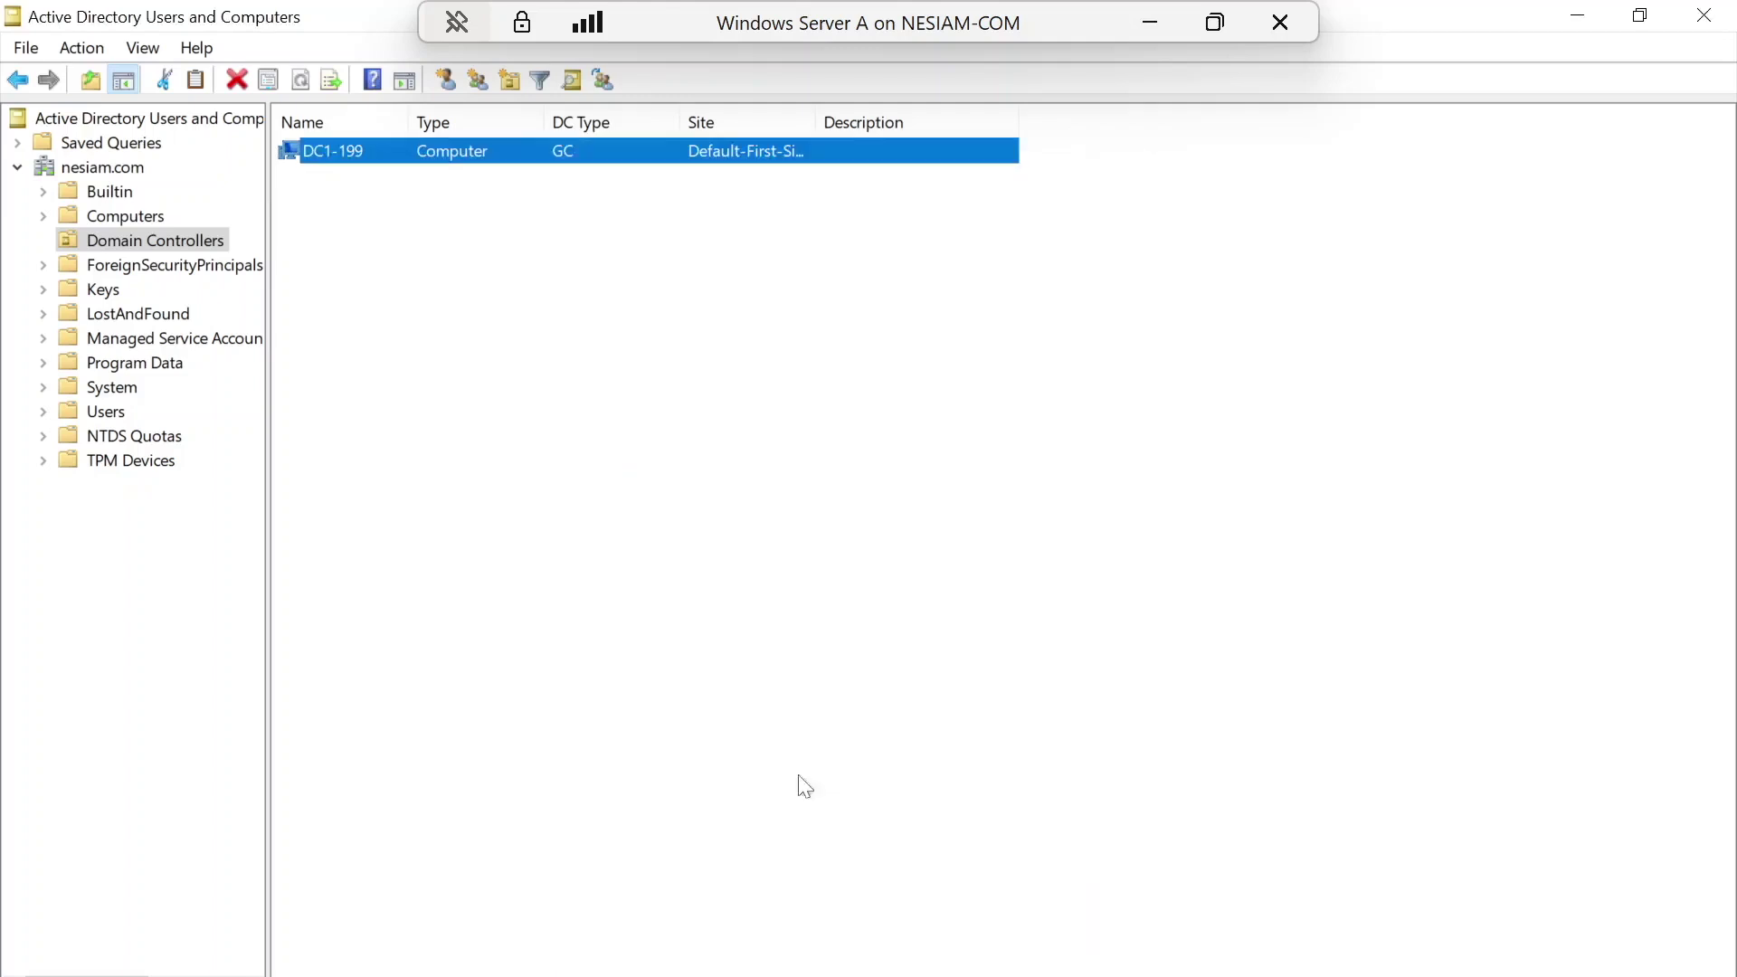
Examine the default objects in the Users and Builtin containers, widening the Name column to read the full names.
left_click(109, 413)
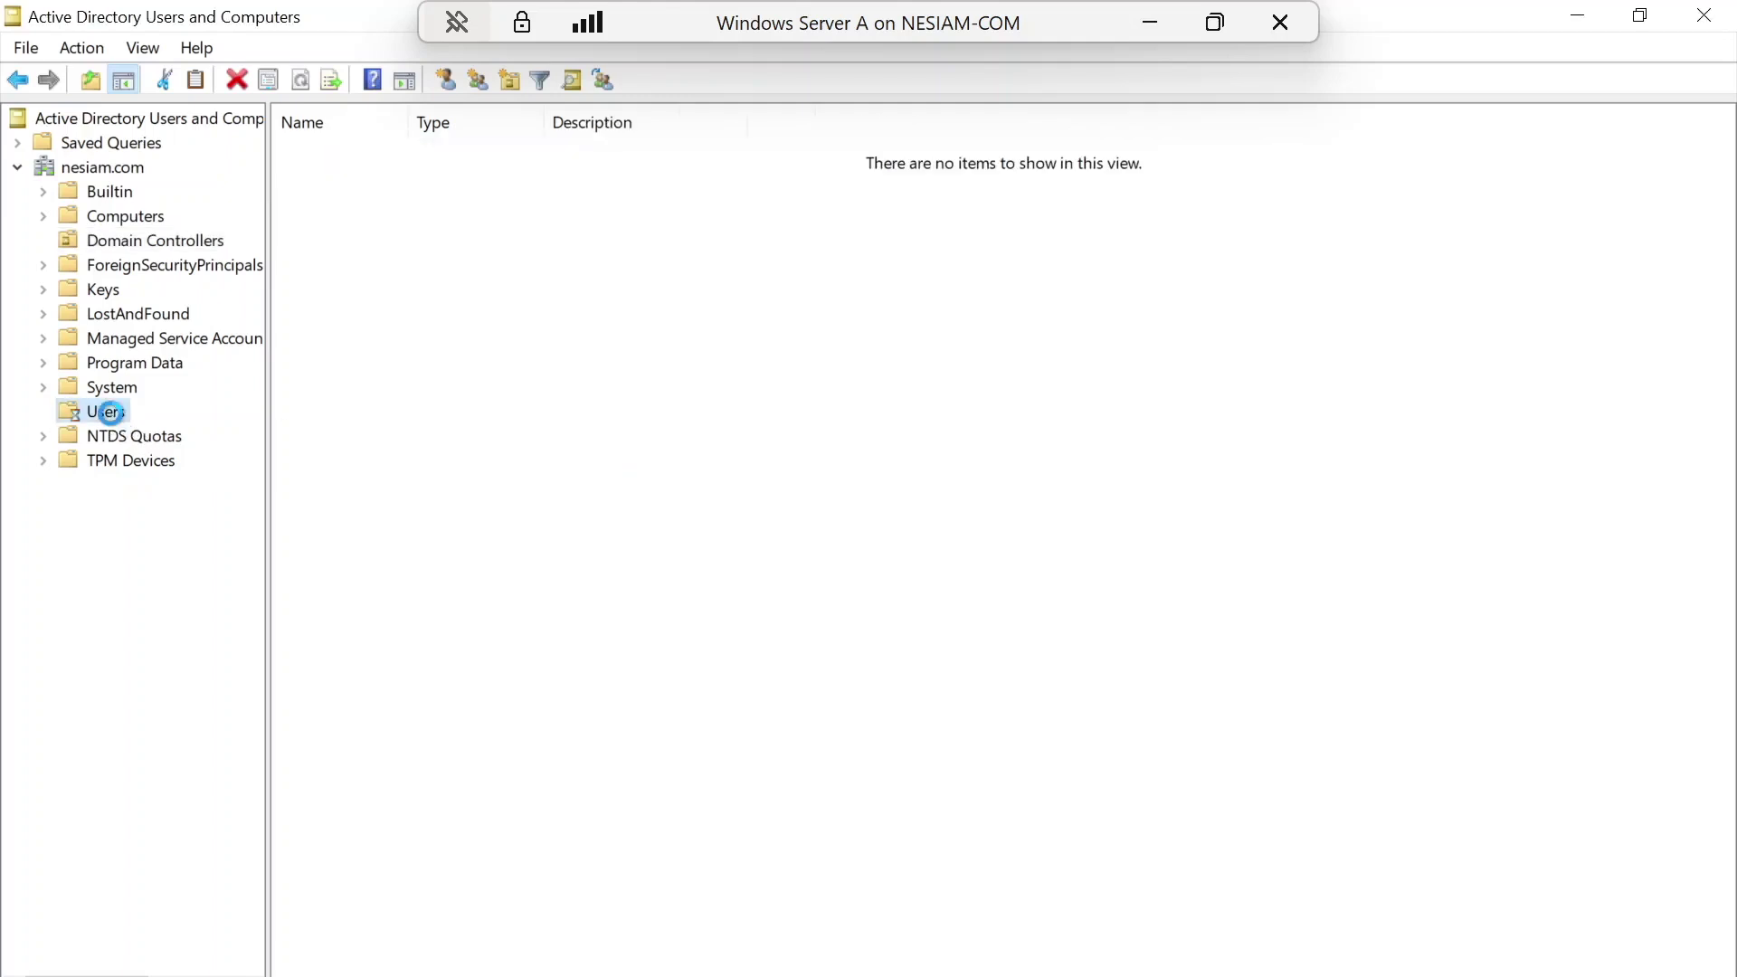
left_click_drag(407, 123, 653, 122)
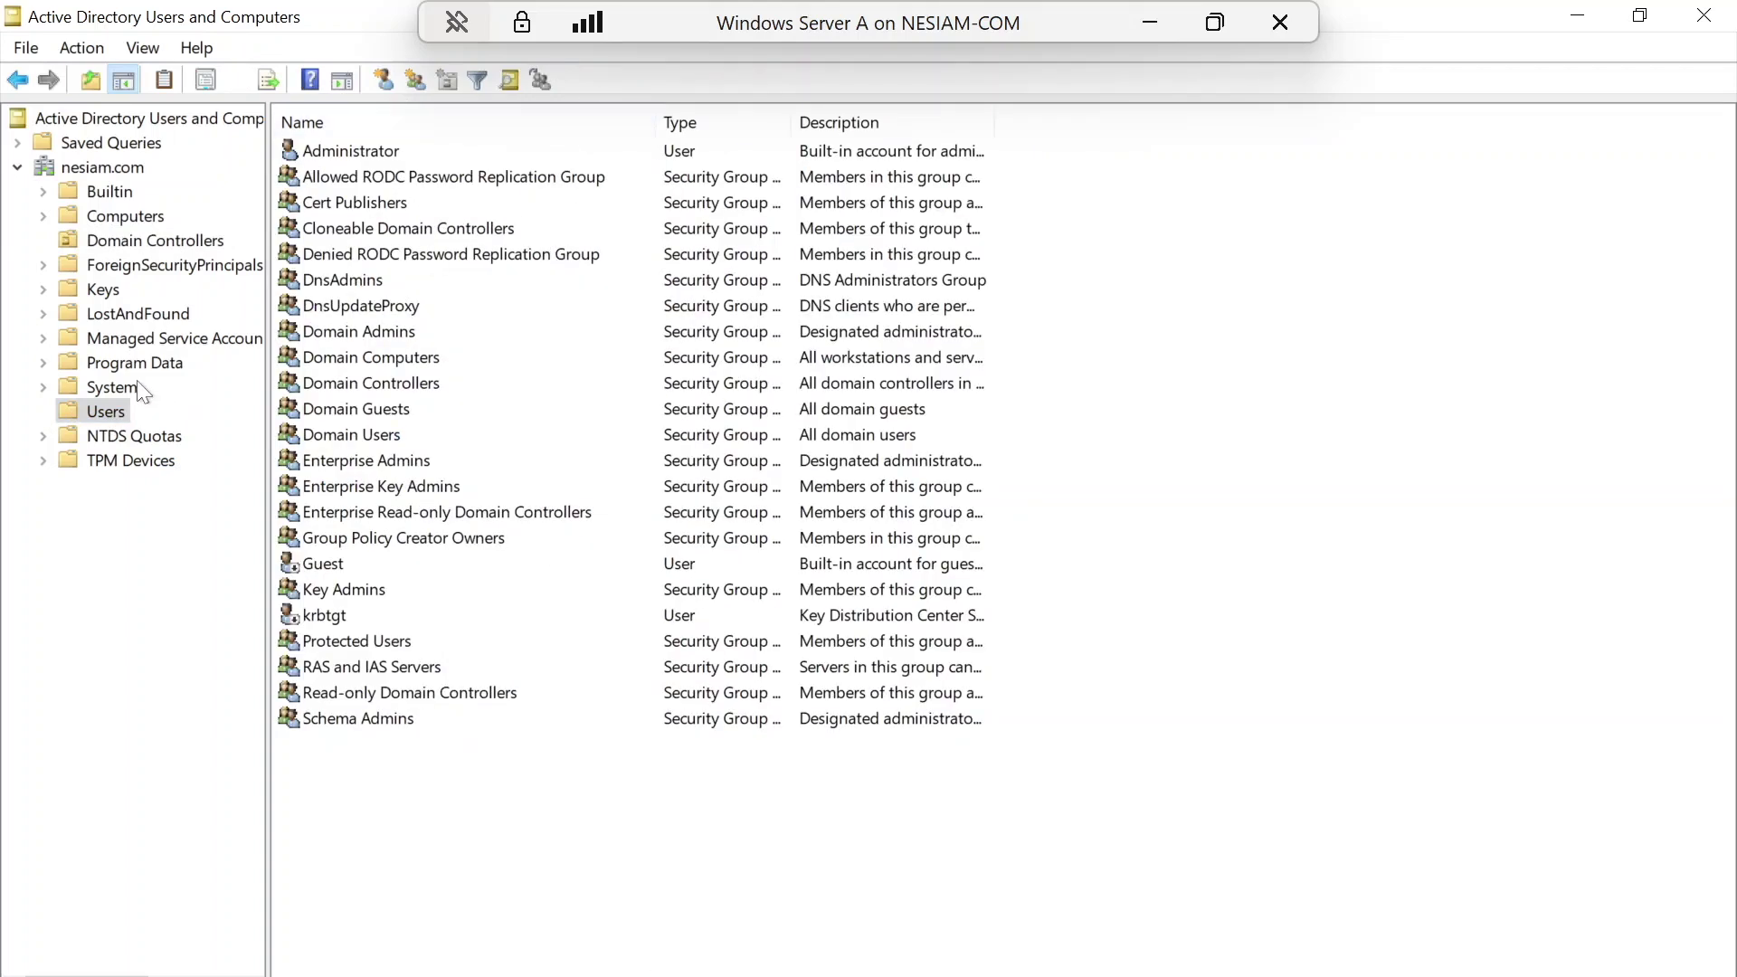
left_click(110, 193)
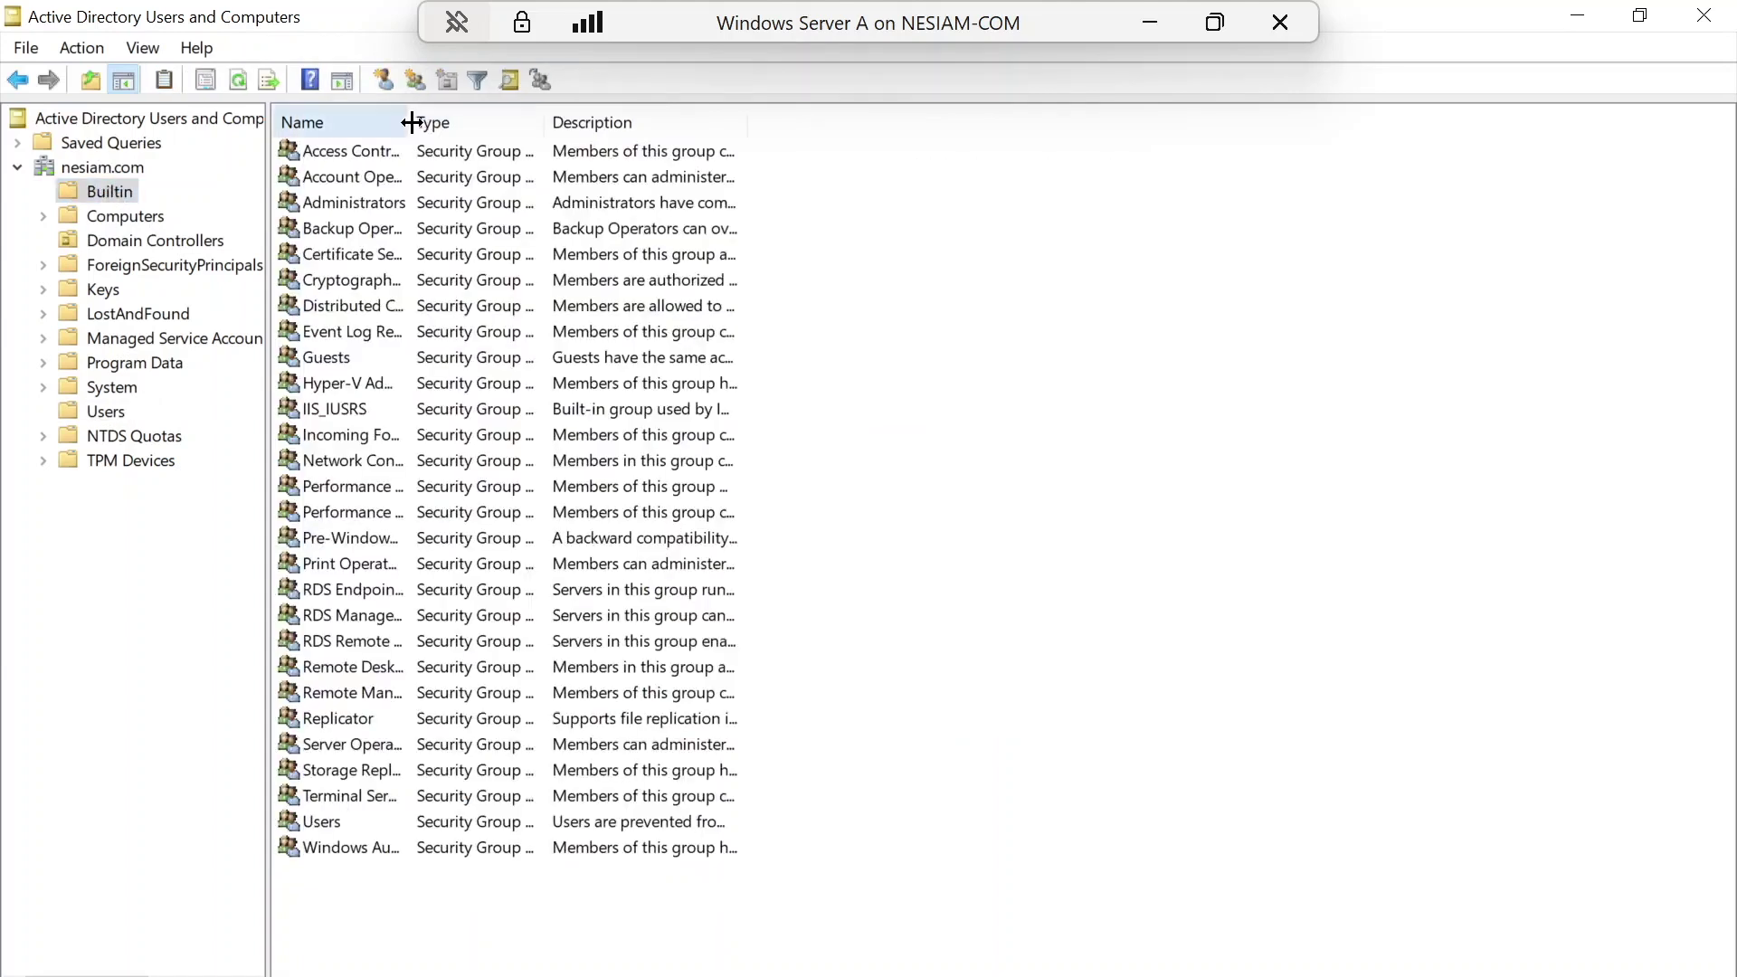
left_click_drag(672, 139, 695, 139)
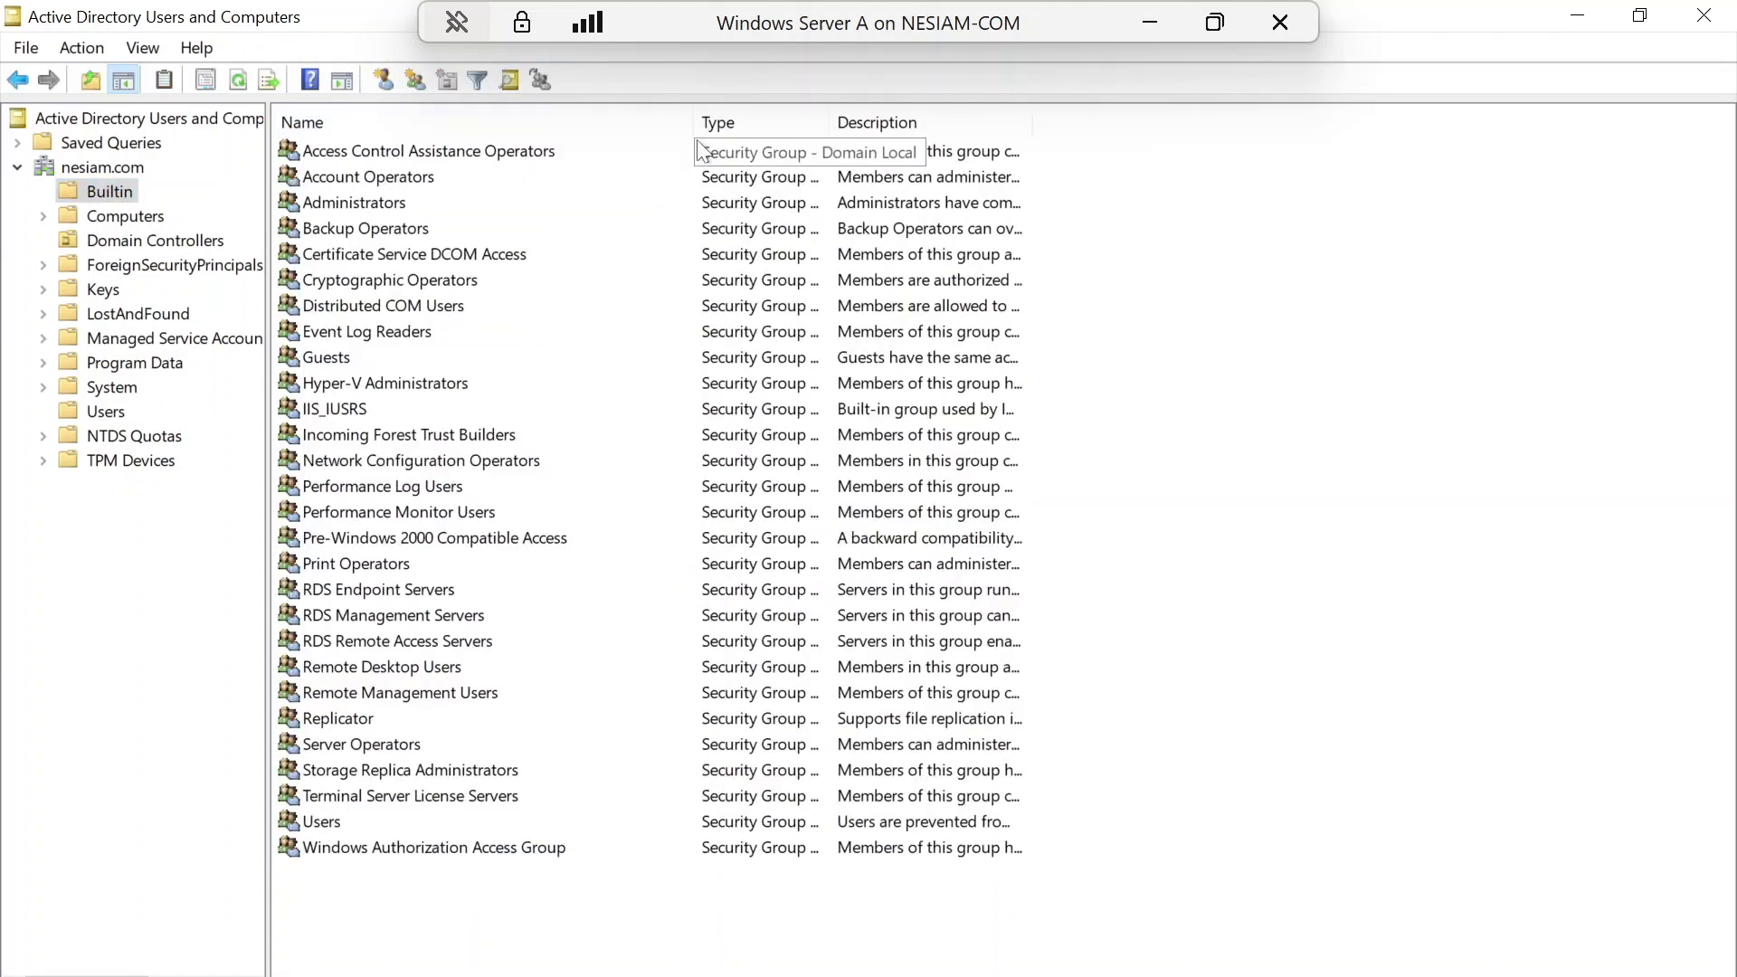
Check the Computers and ForeignSecurityPrincipals containers, widening the Type column to read the full object types.
left_click(133, 231)
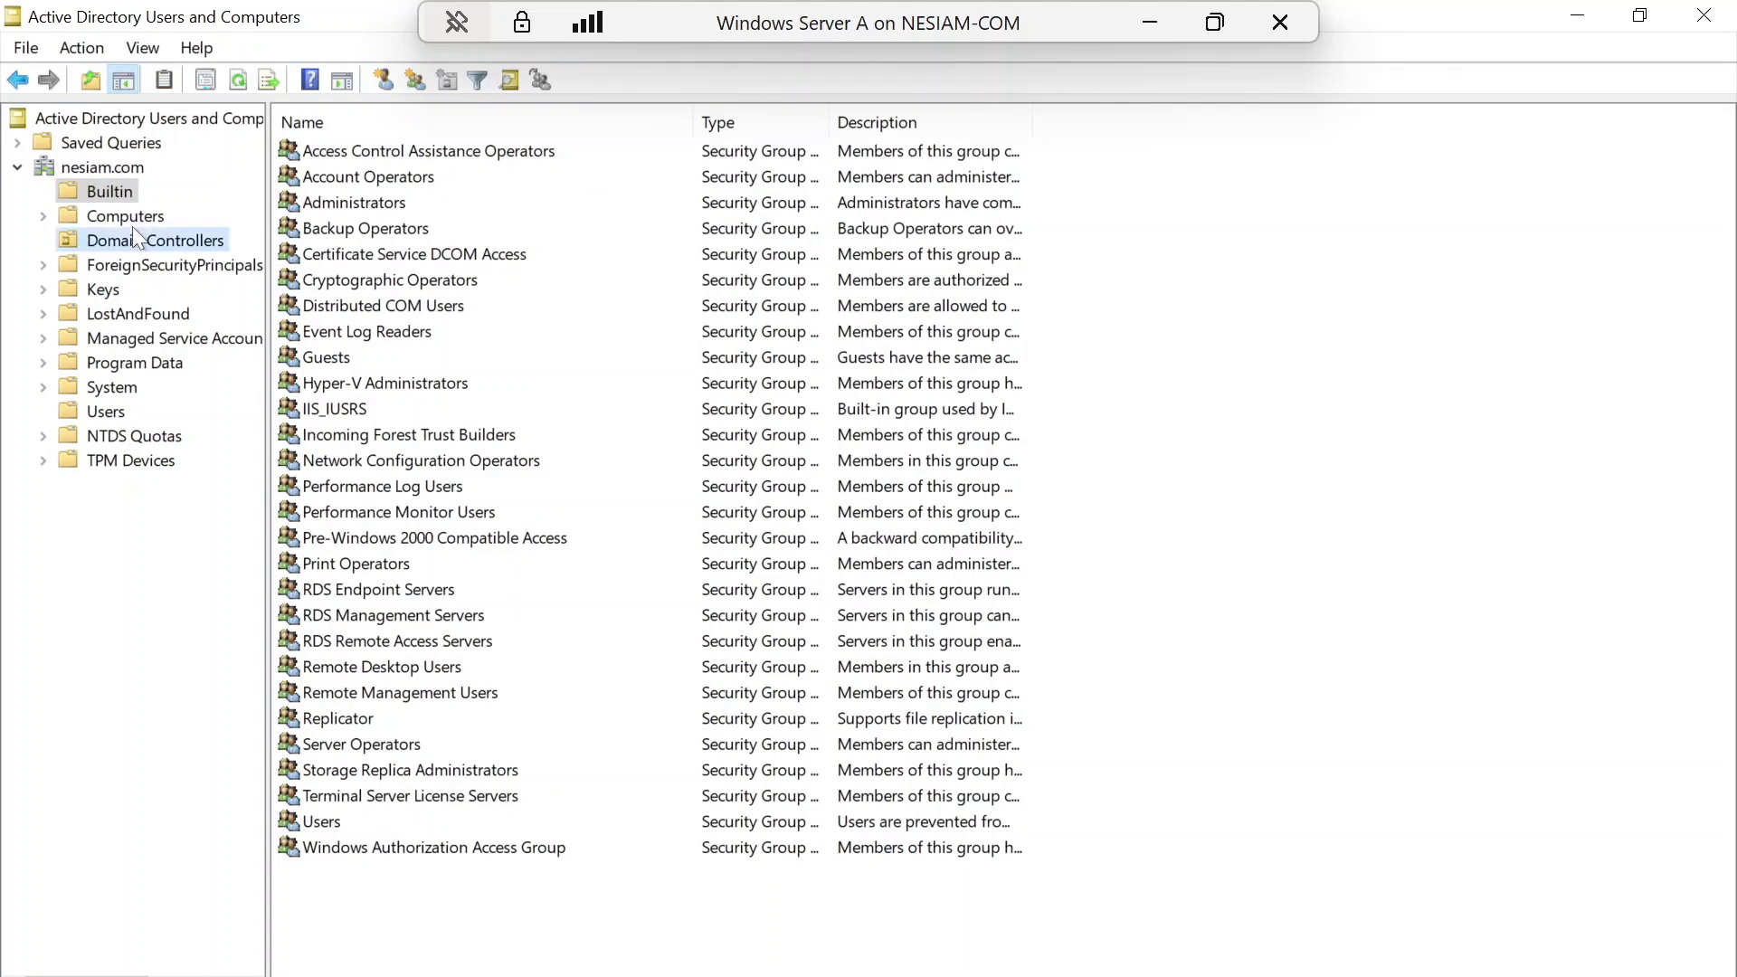
left_click(134, 217)
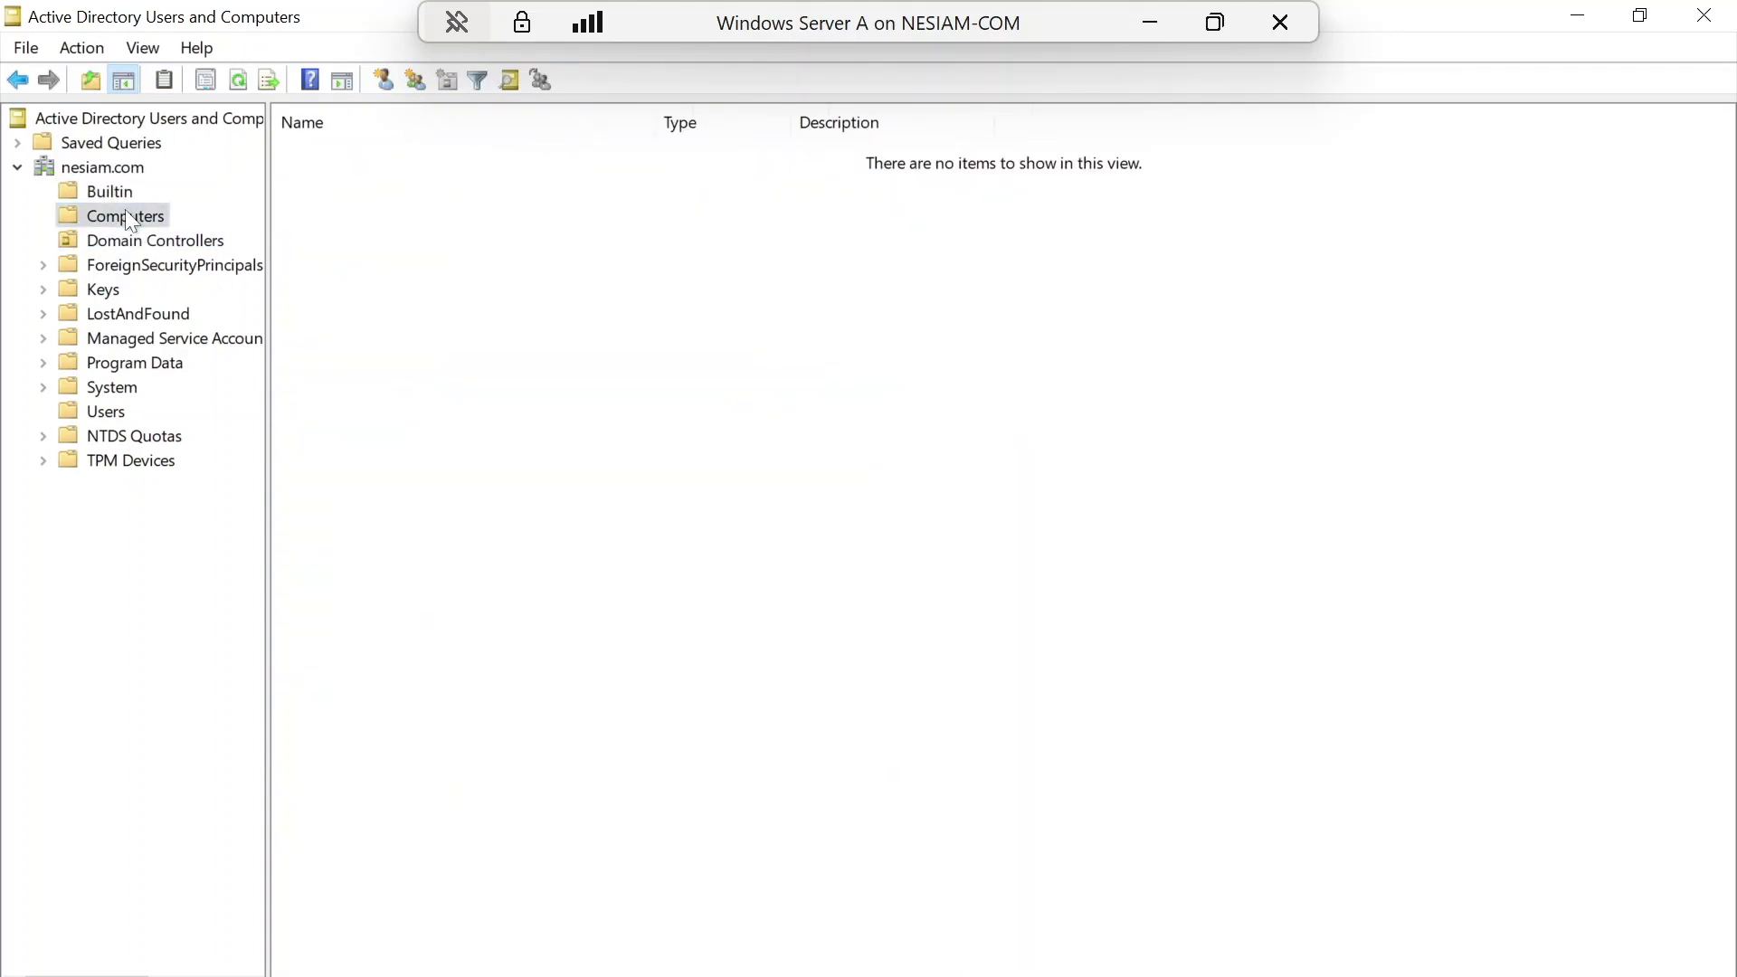
left_click(159, 268)
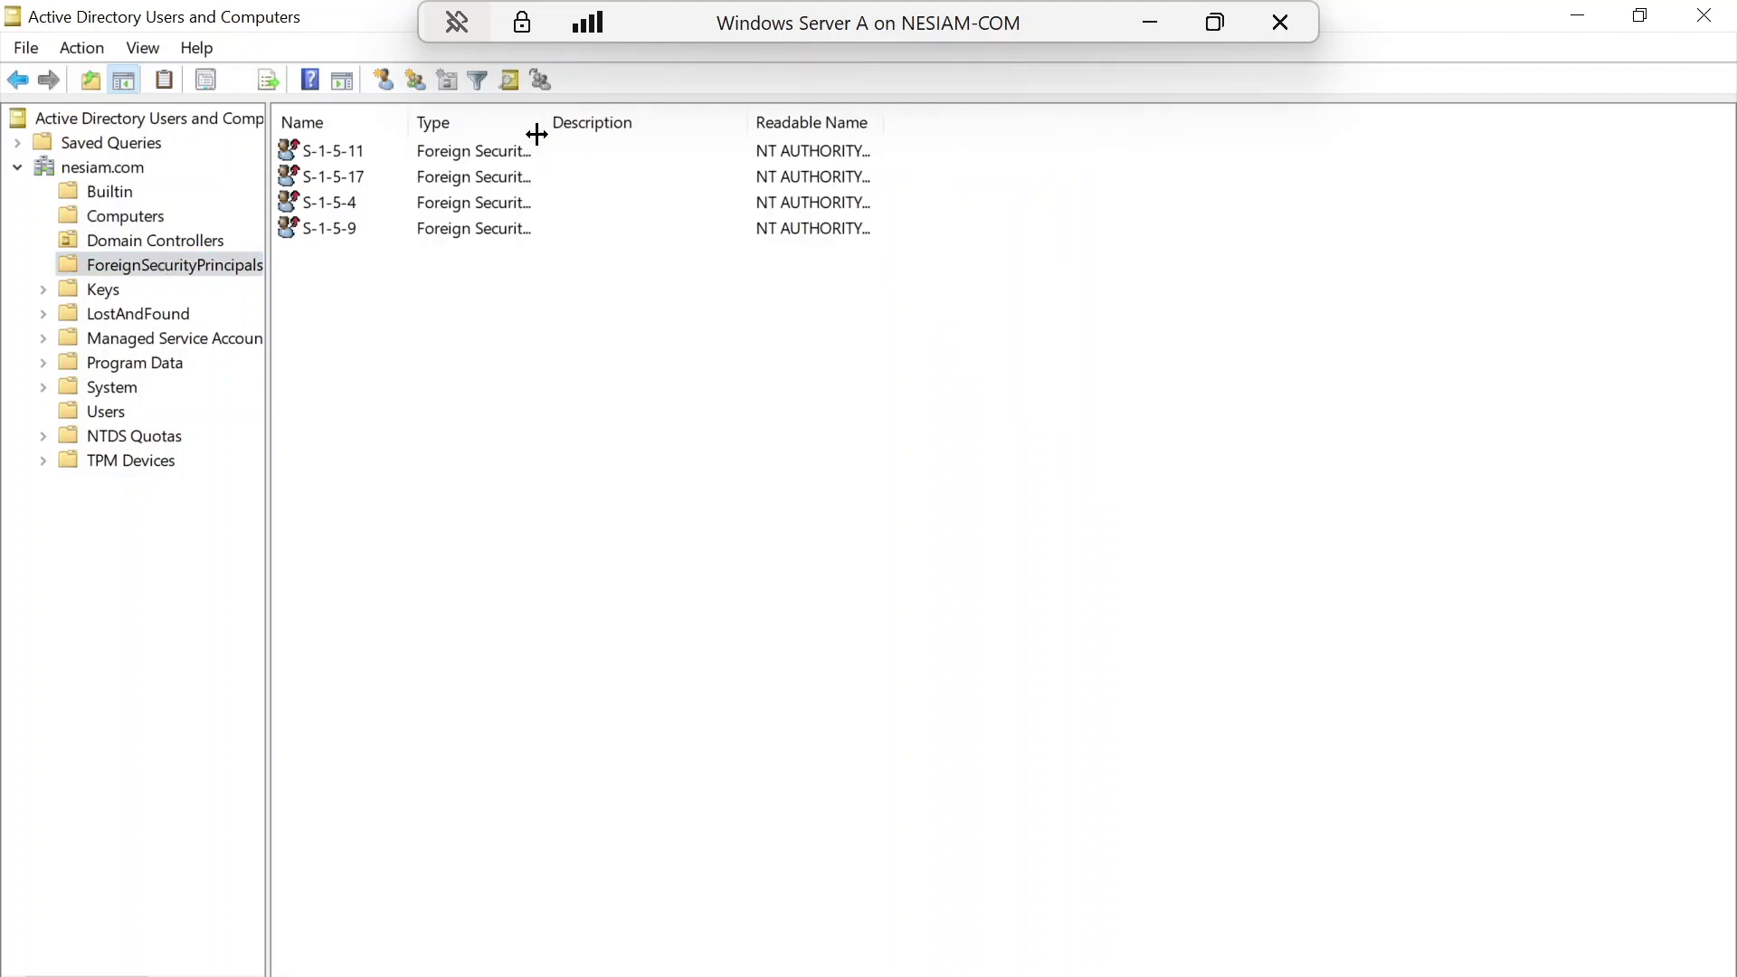
left_click_drag(543, 122, 784, 128)
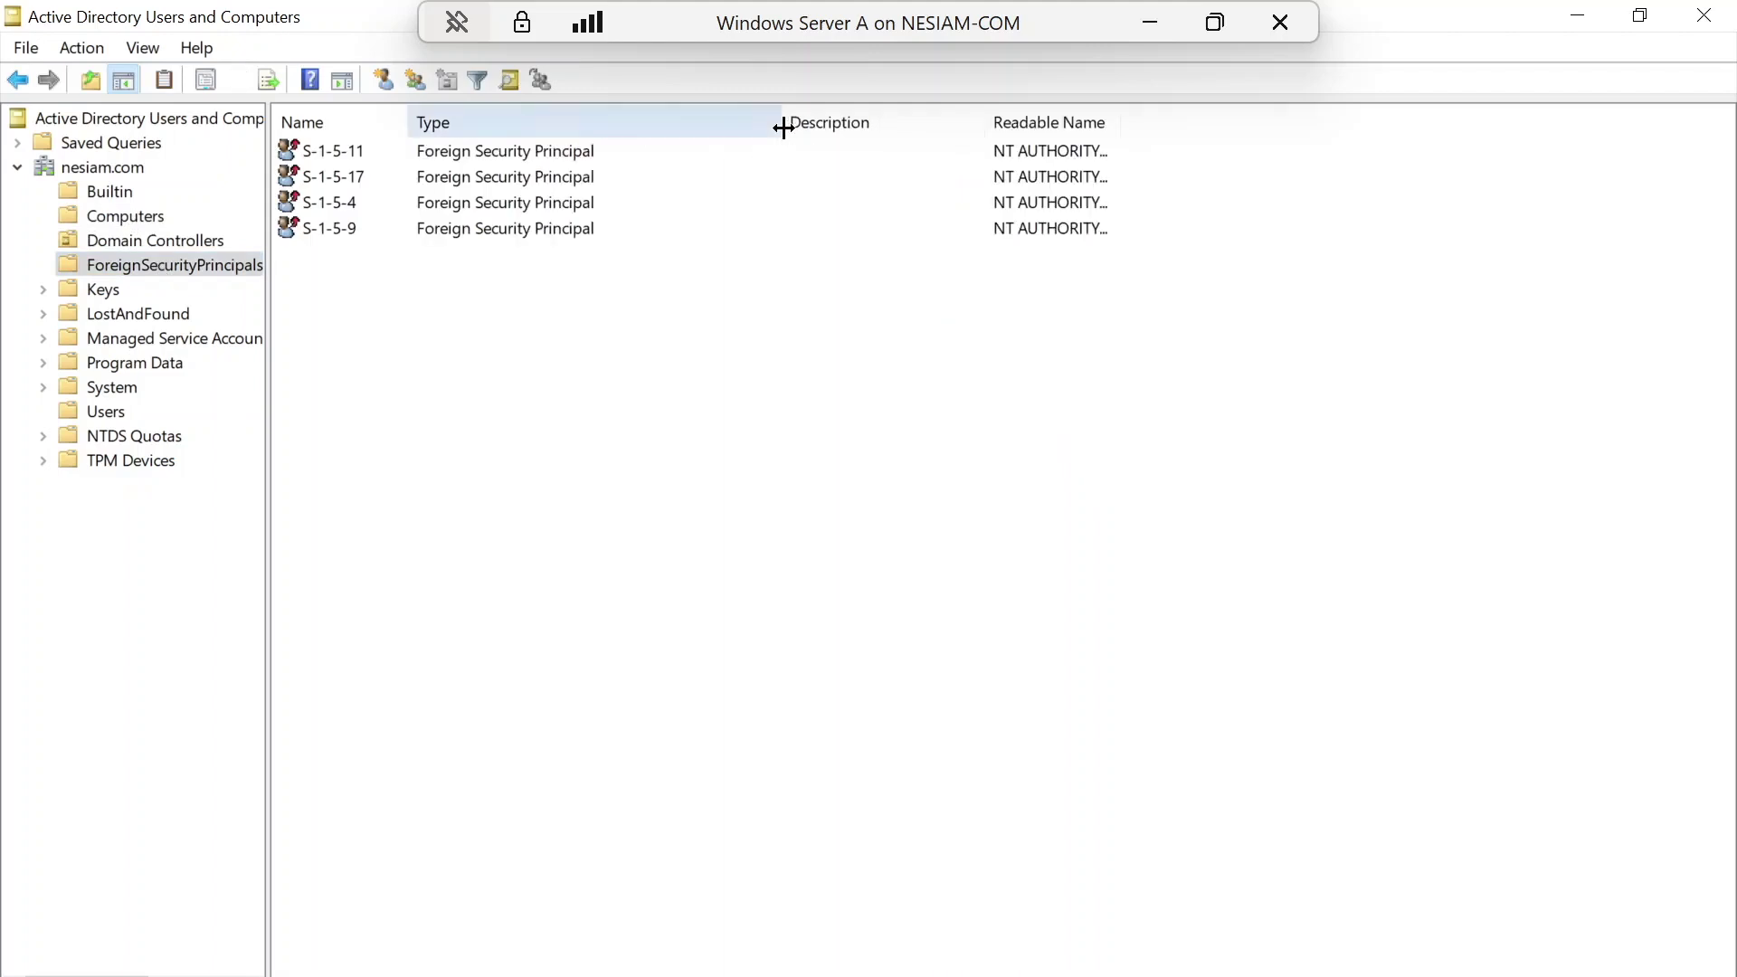
Look through the Keys, LostAndFound, Managed Service Accounts and Program Data containers of nesiam.com.
left_click(106, 290)
left_click(136, 314)
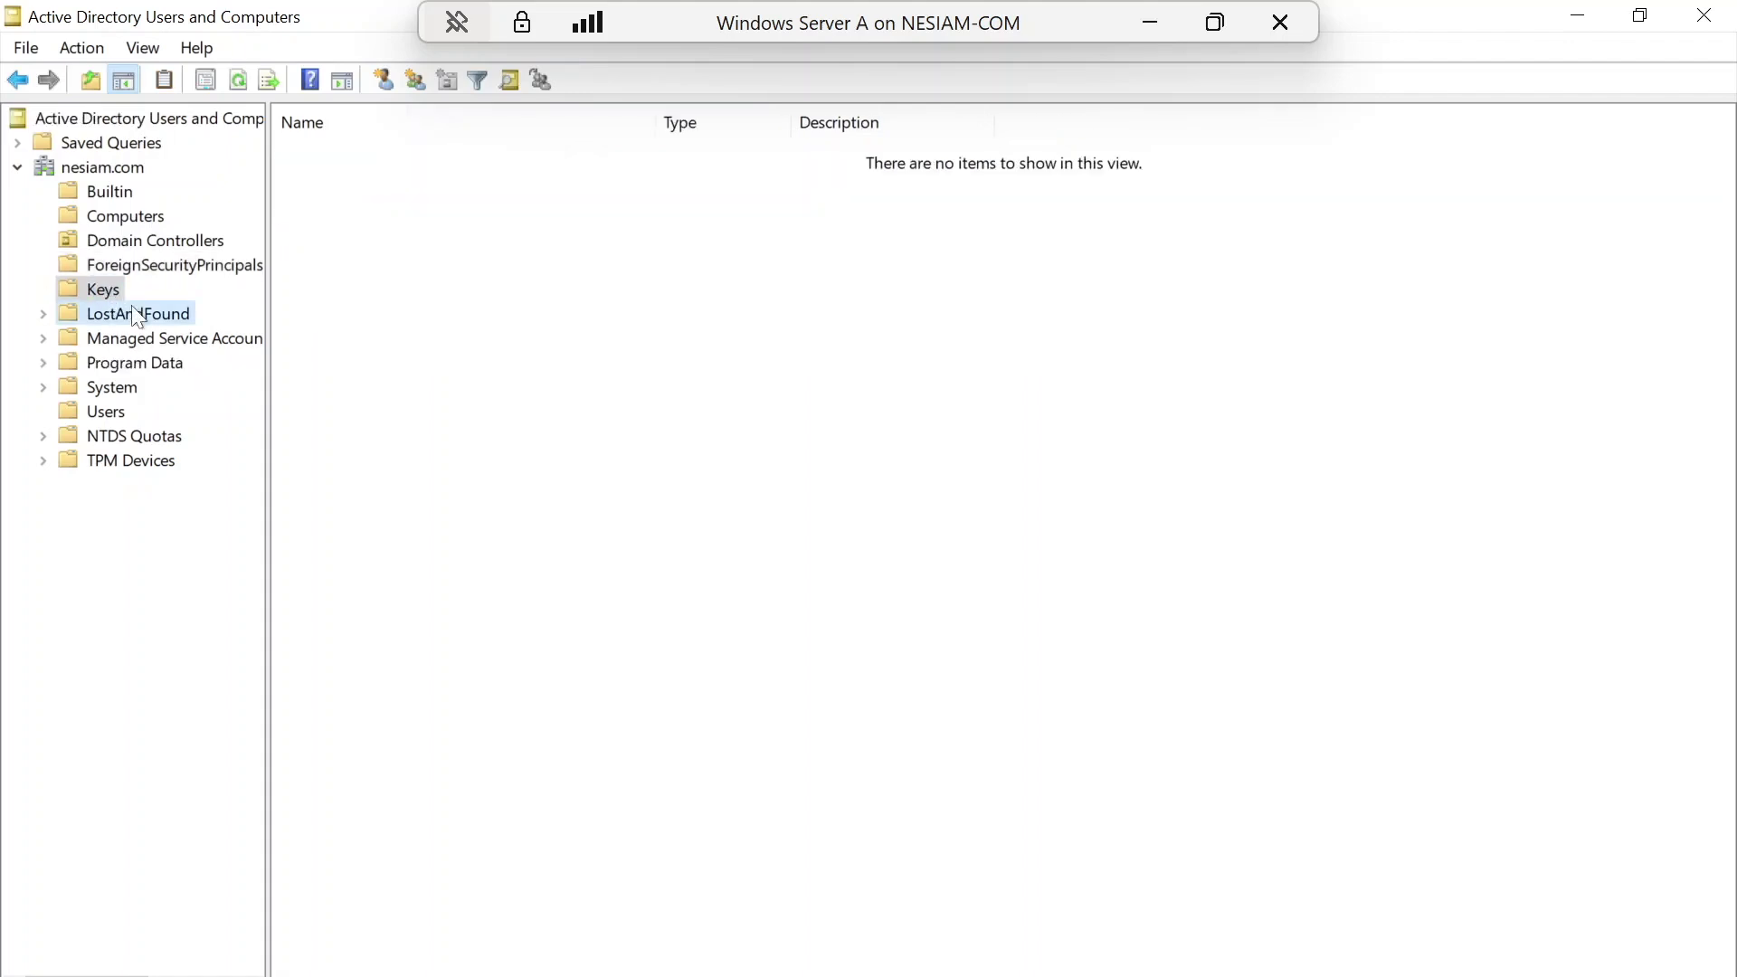
left_click(159, 340)
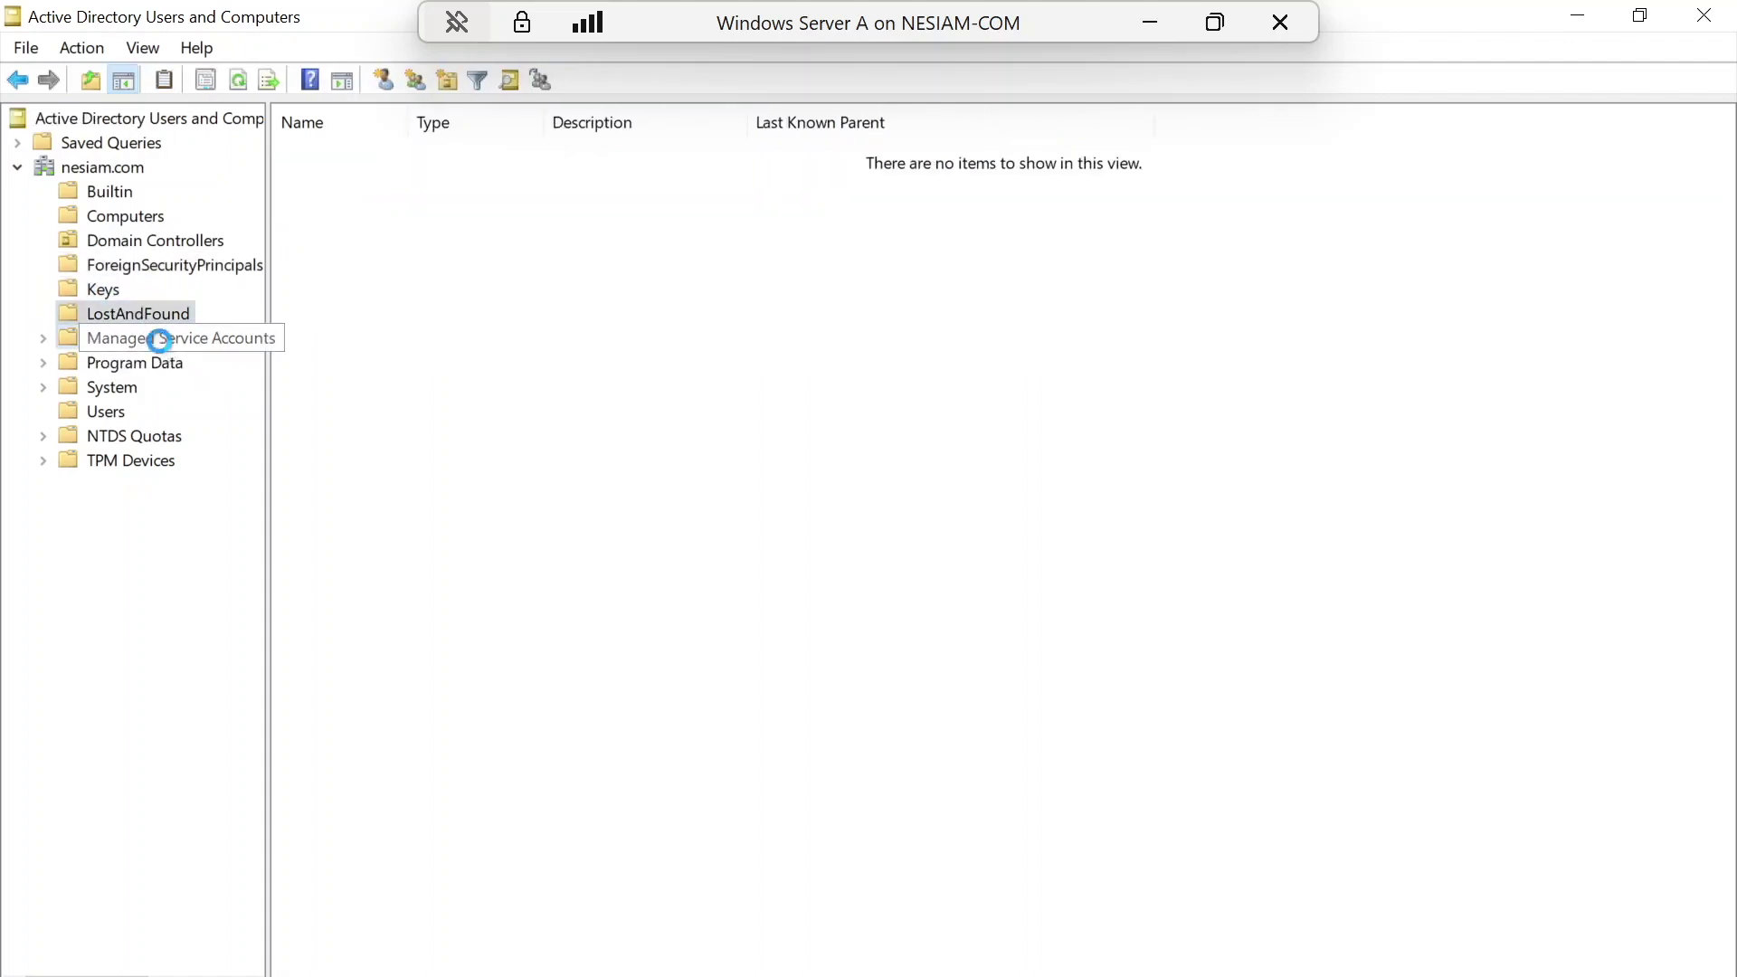
left_click(161, 364)
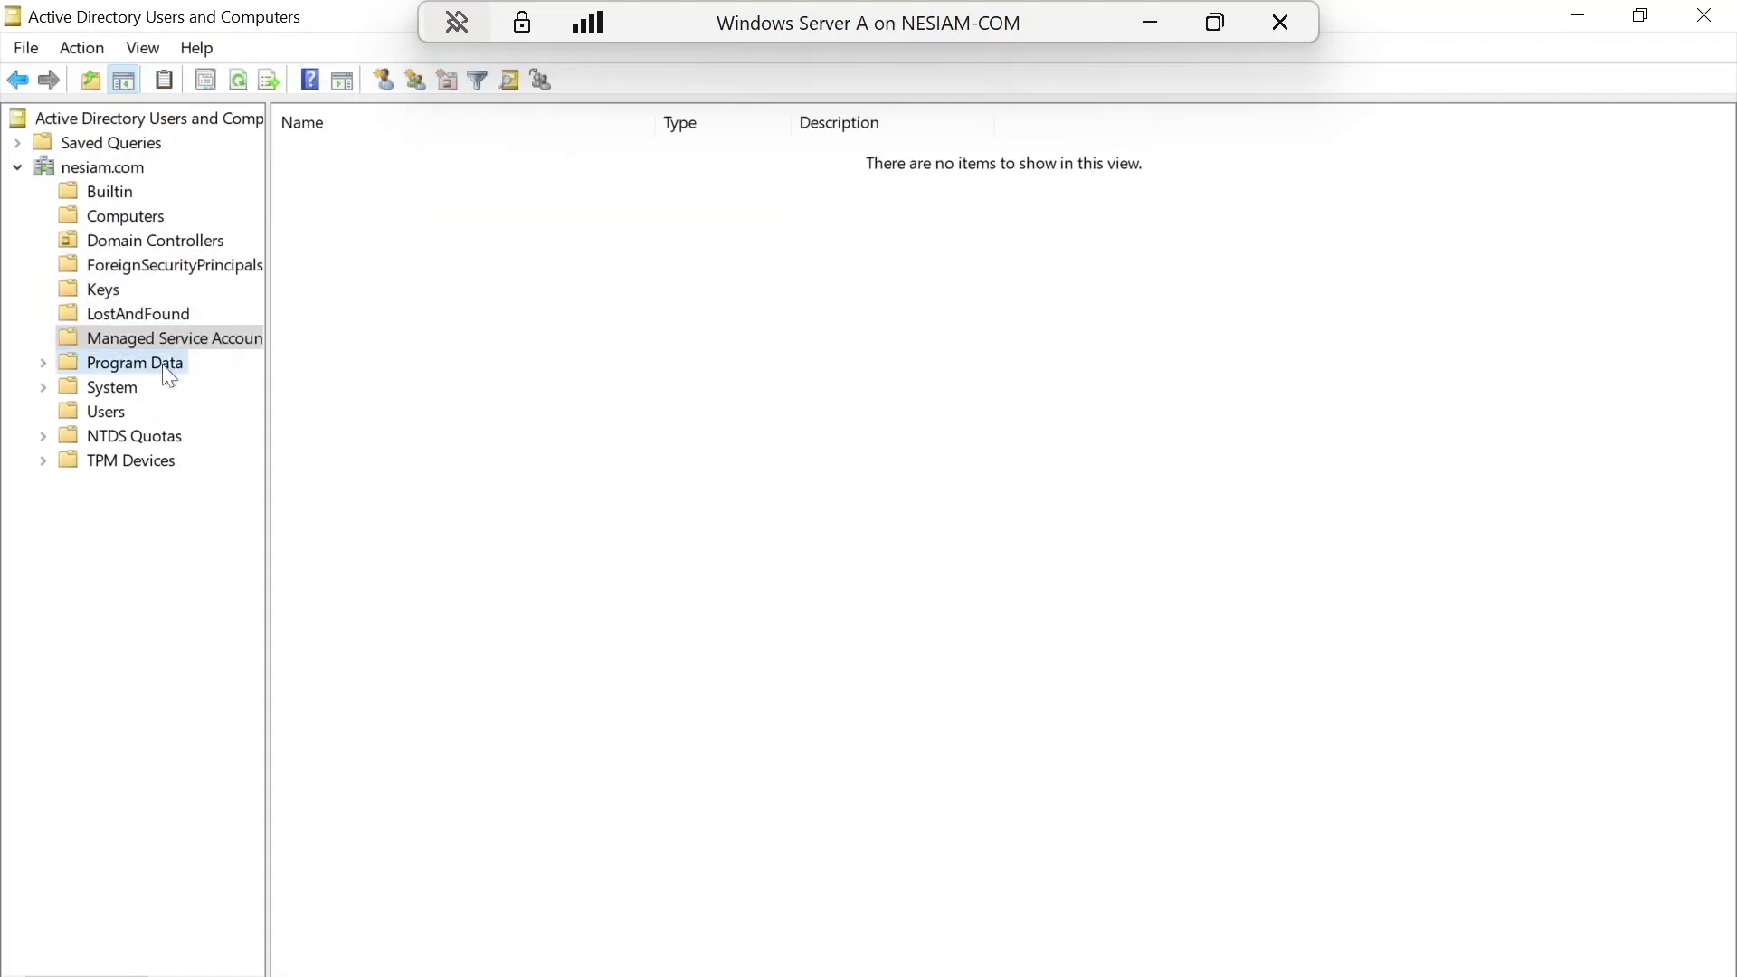
Expand the System container to examine its subcontainers, collapse it, and check Users, NTDS Quotas and TPM Devices.
left_click(109, 389)
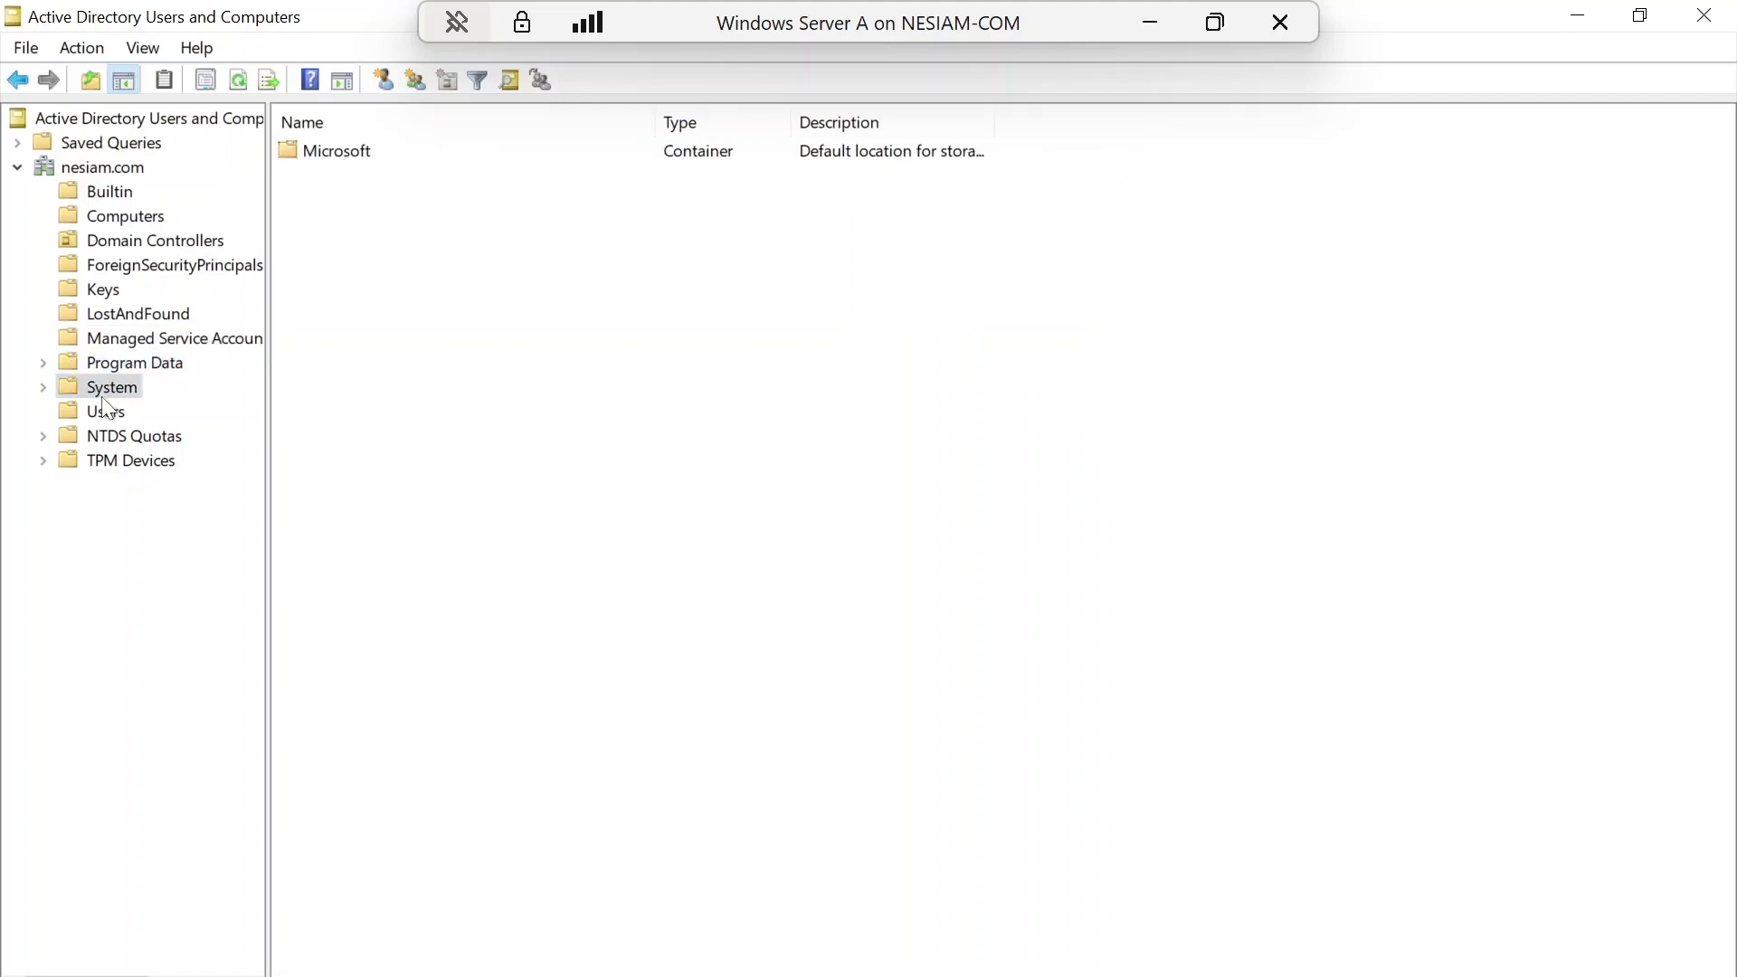
left_click(40, 392)
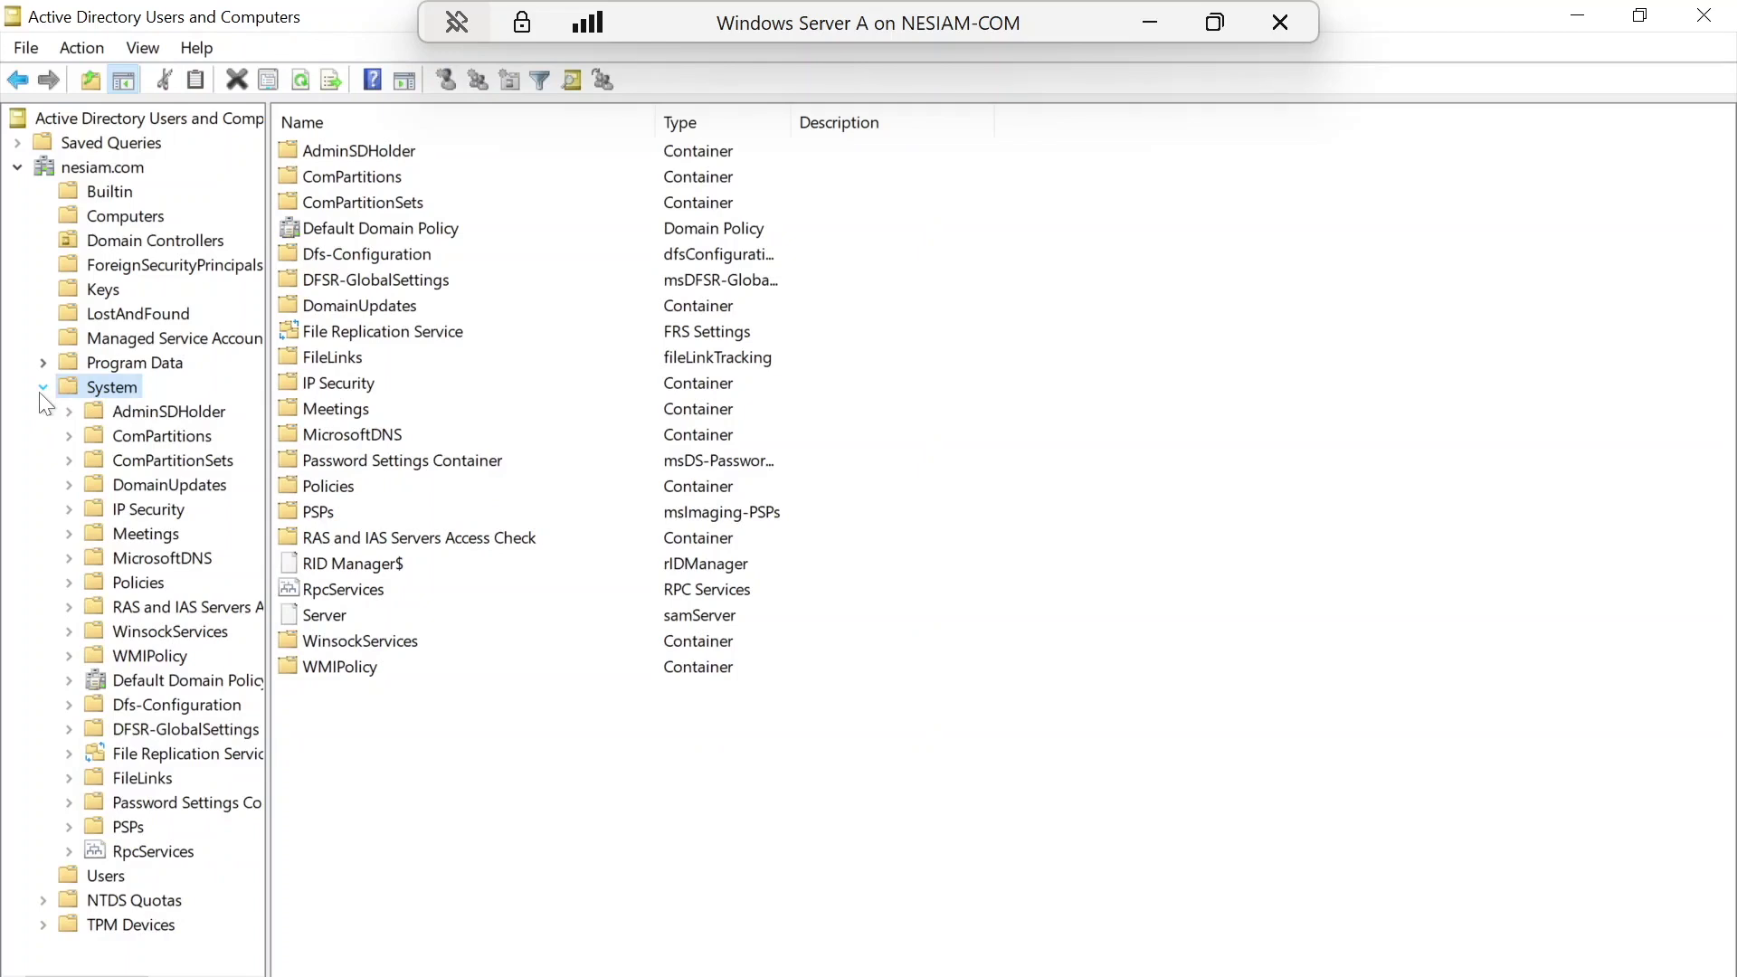
left_click(40, 393)
left_click(107, 412)
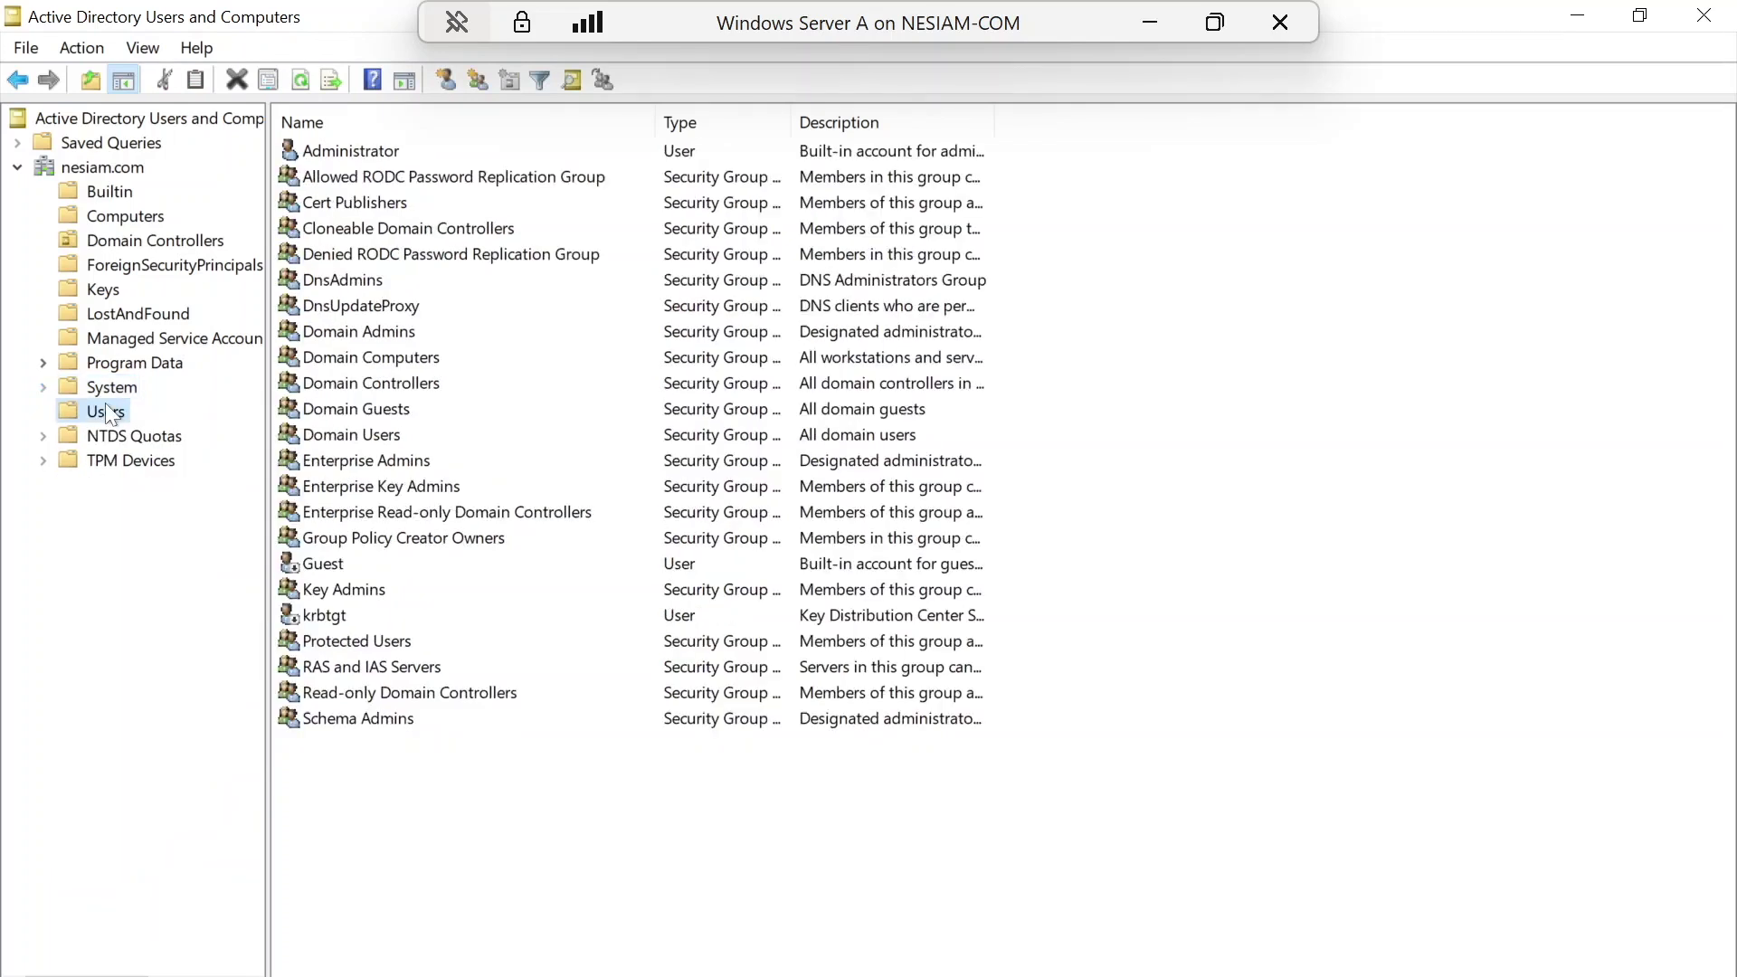
left_click(148, 437)
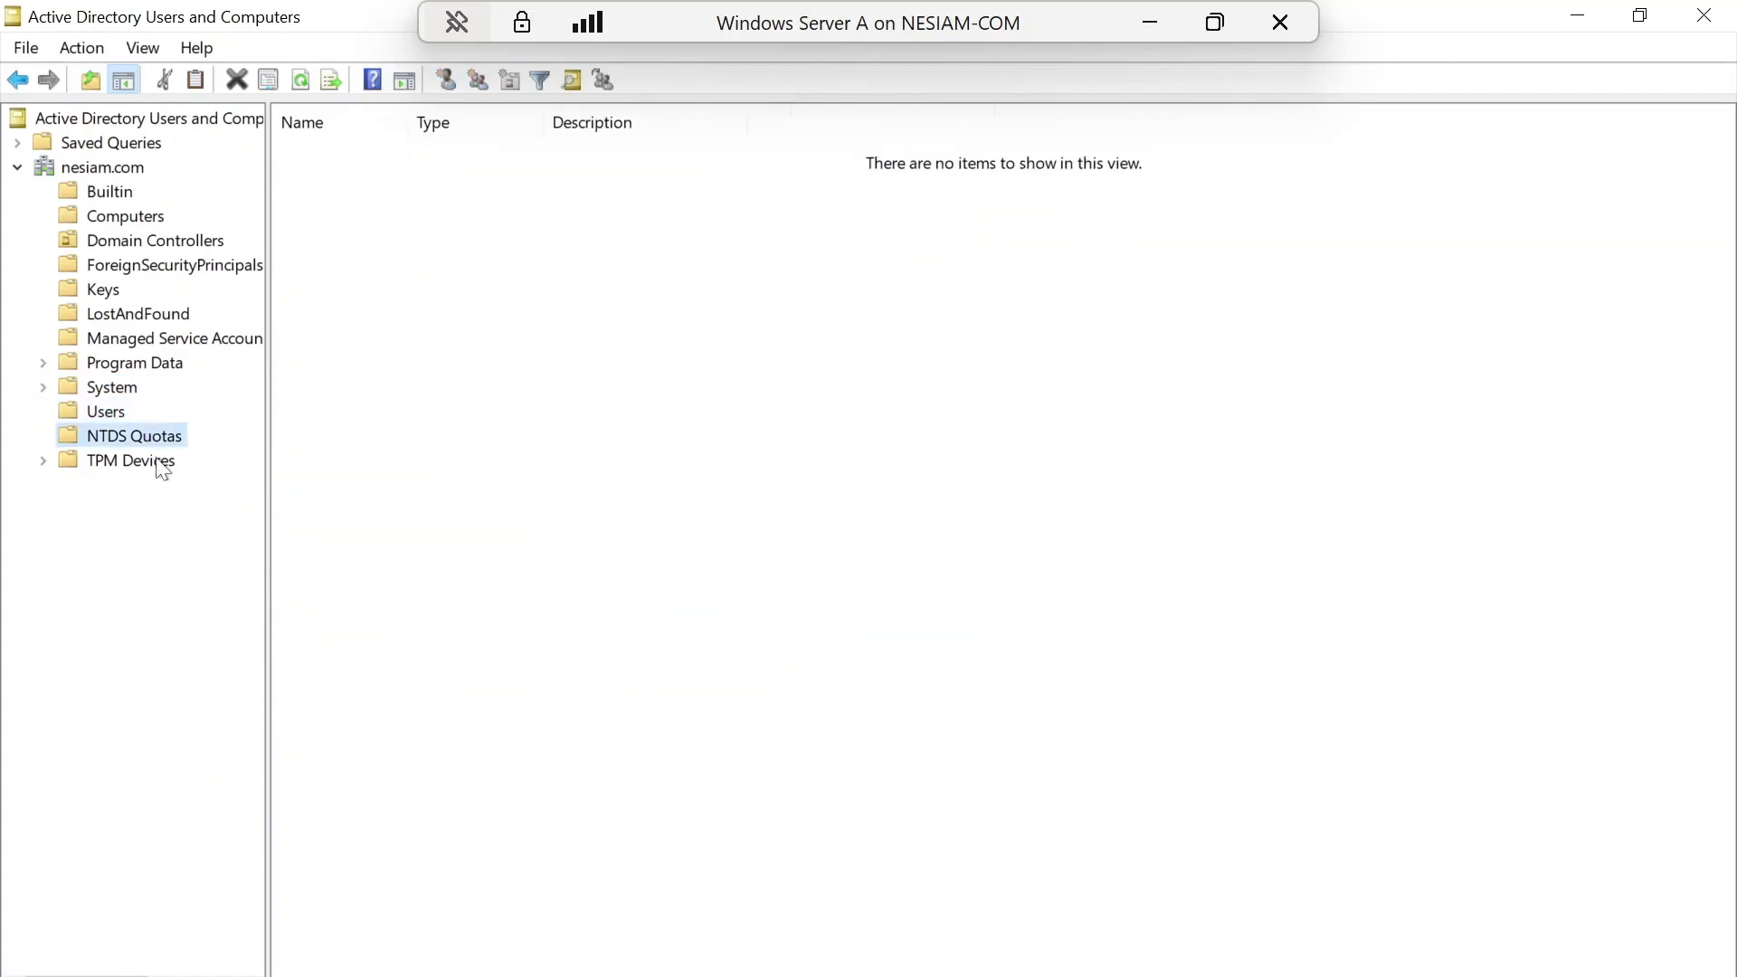
left_click(158, 461)
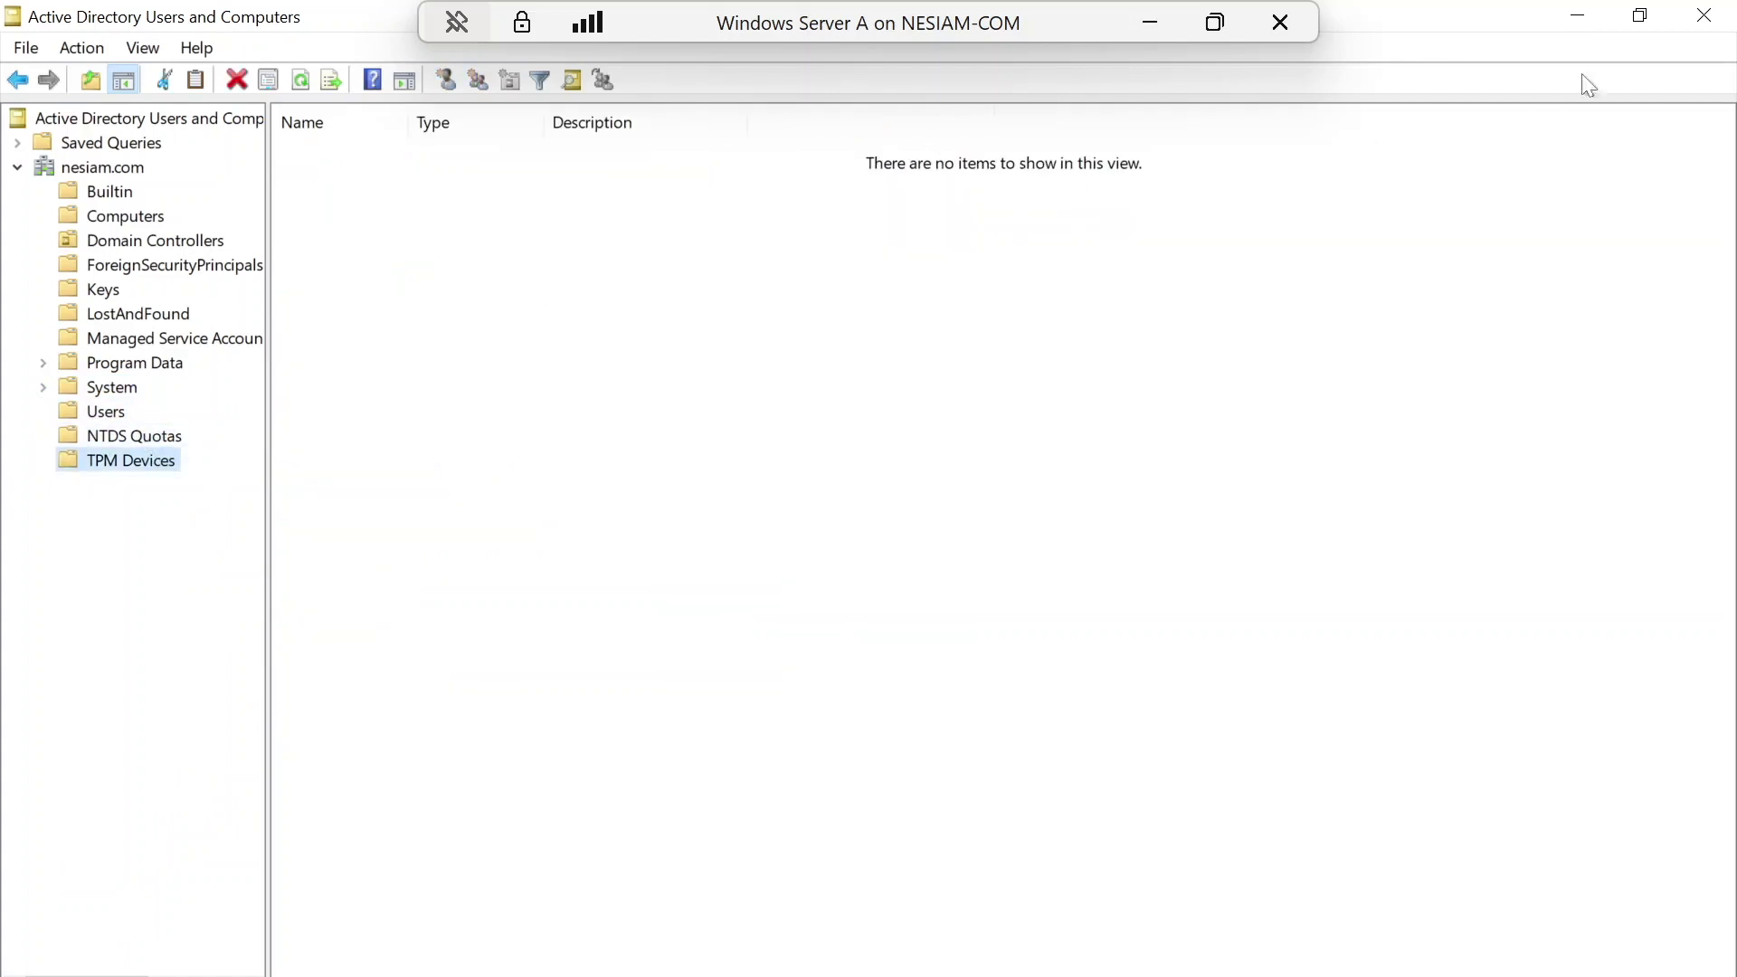
Close Active Directory Users and Computers and open Active Directory Administrative Center in a maximized window.
left_click(1706, 20)
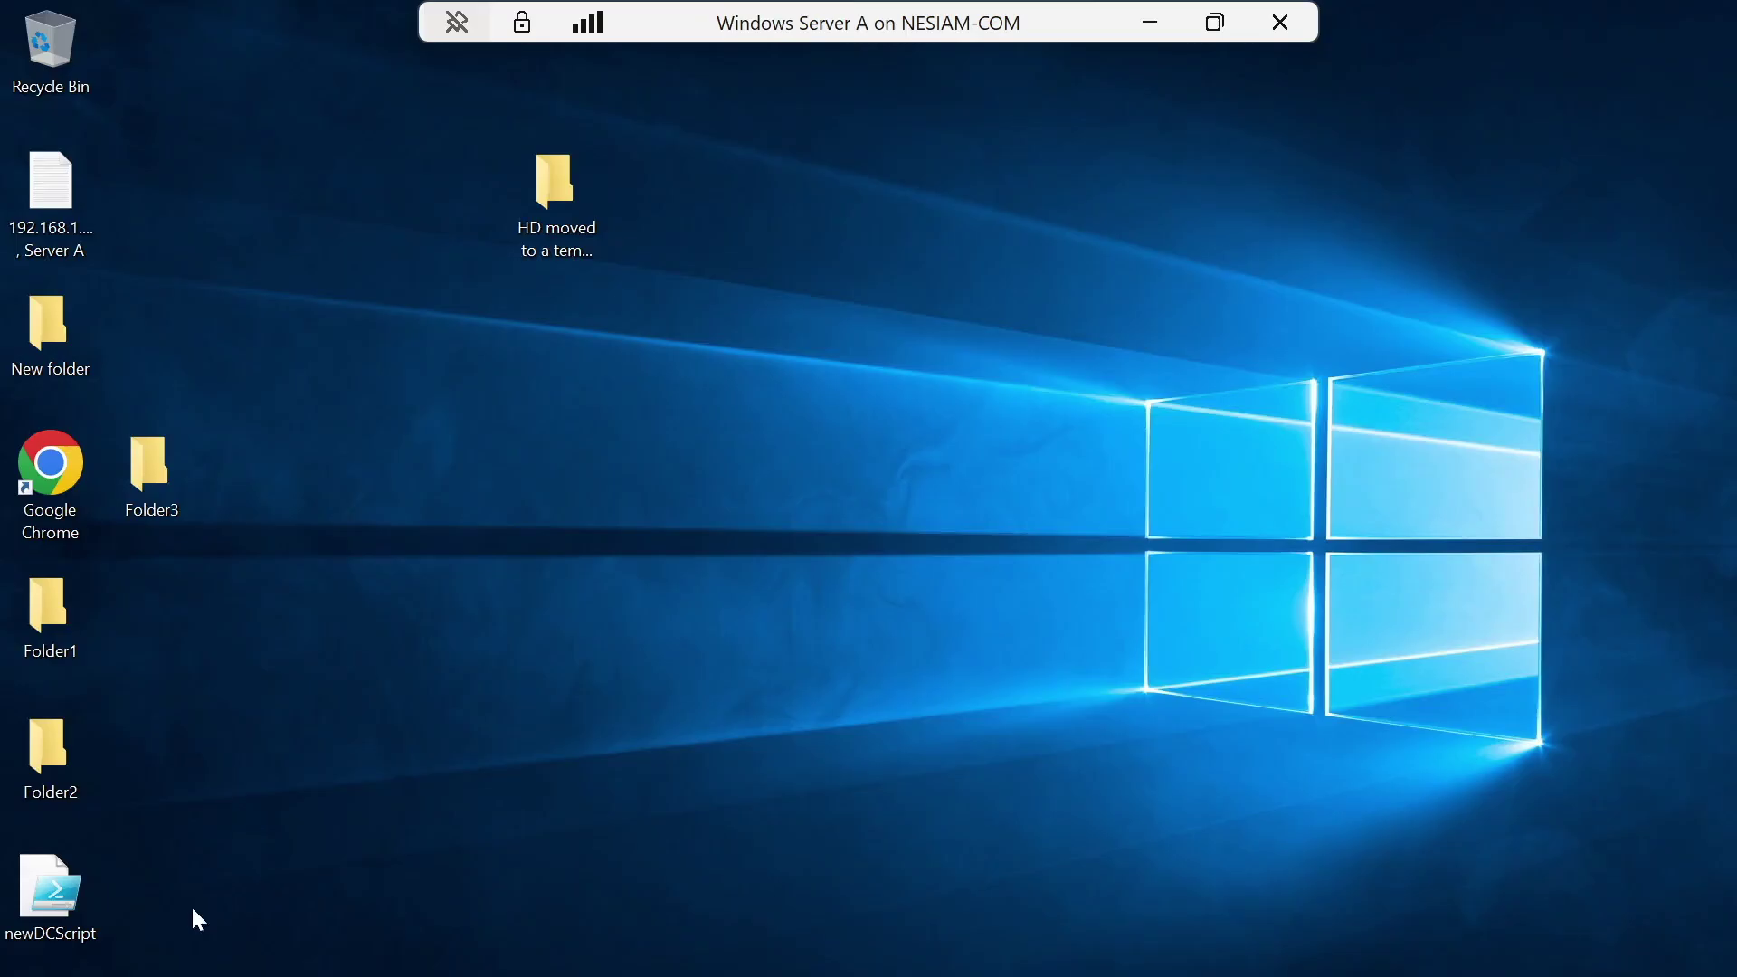
key("super")
type("con")
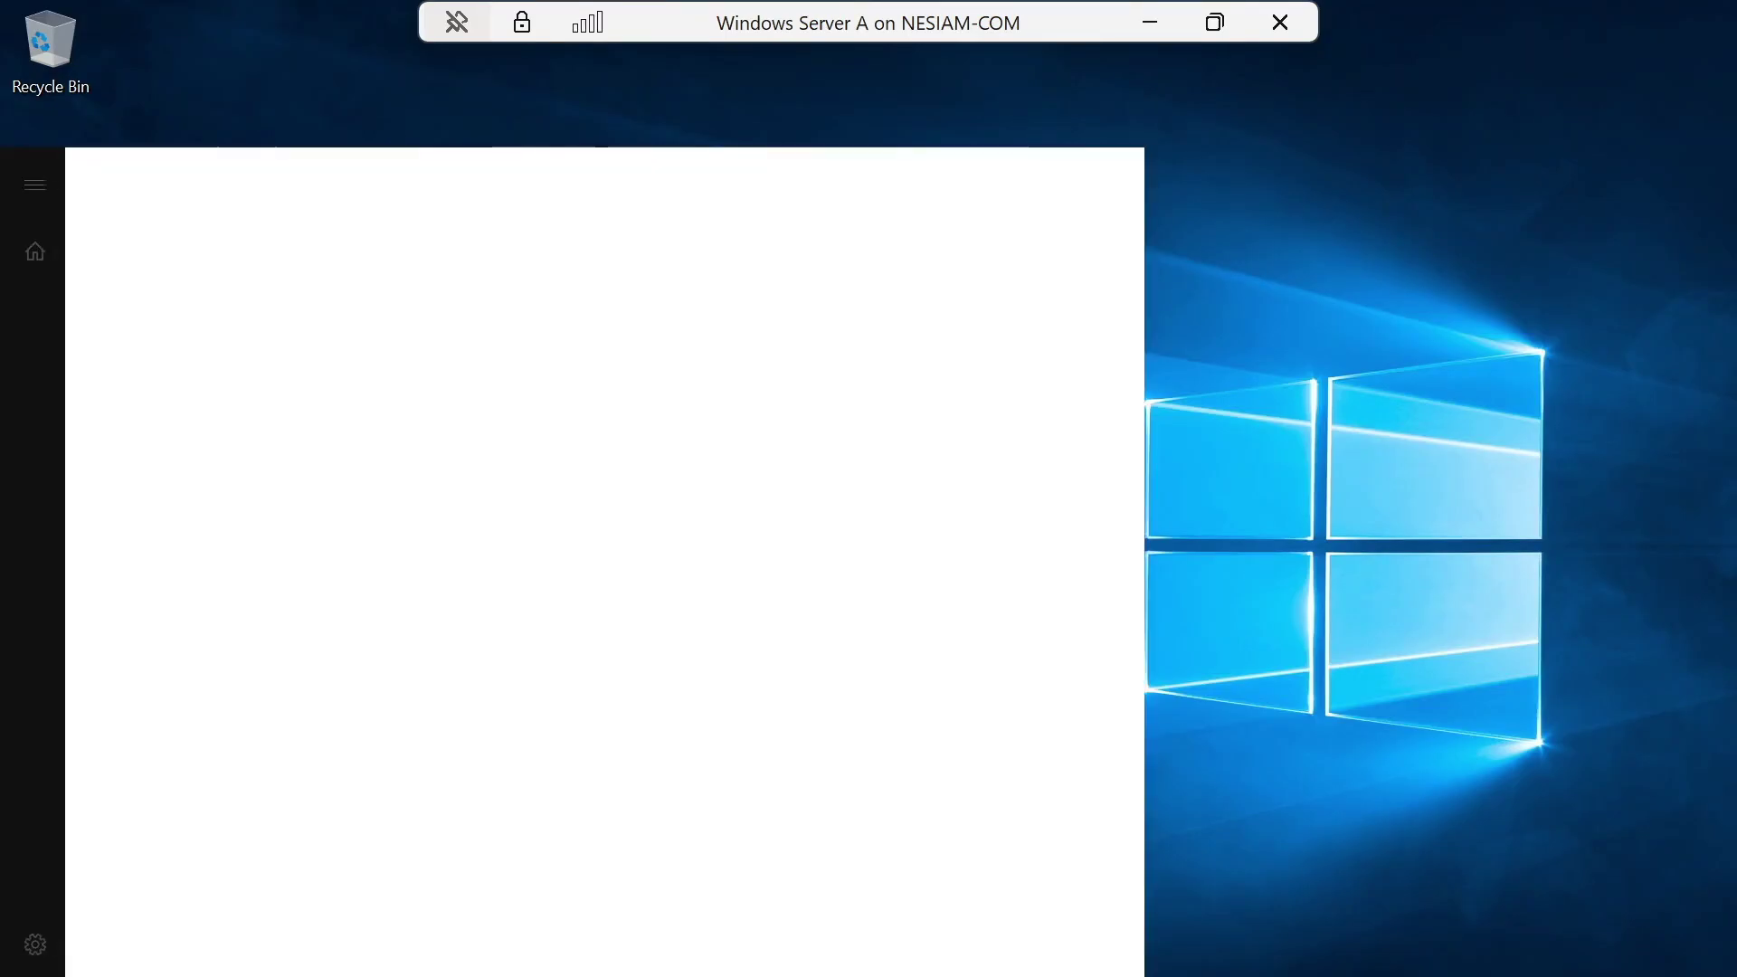
key("BackSpace")
key("BackSpace")
key("BackSpace")
type("ad")
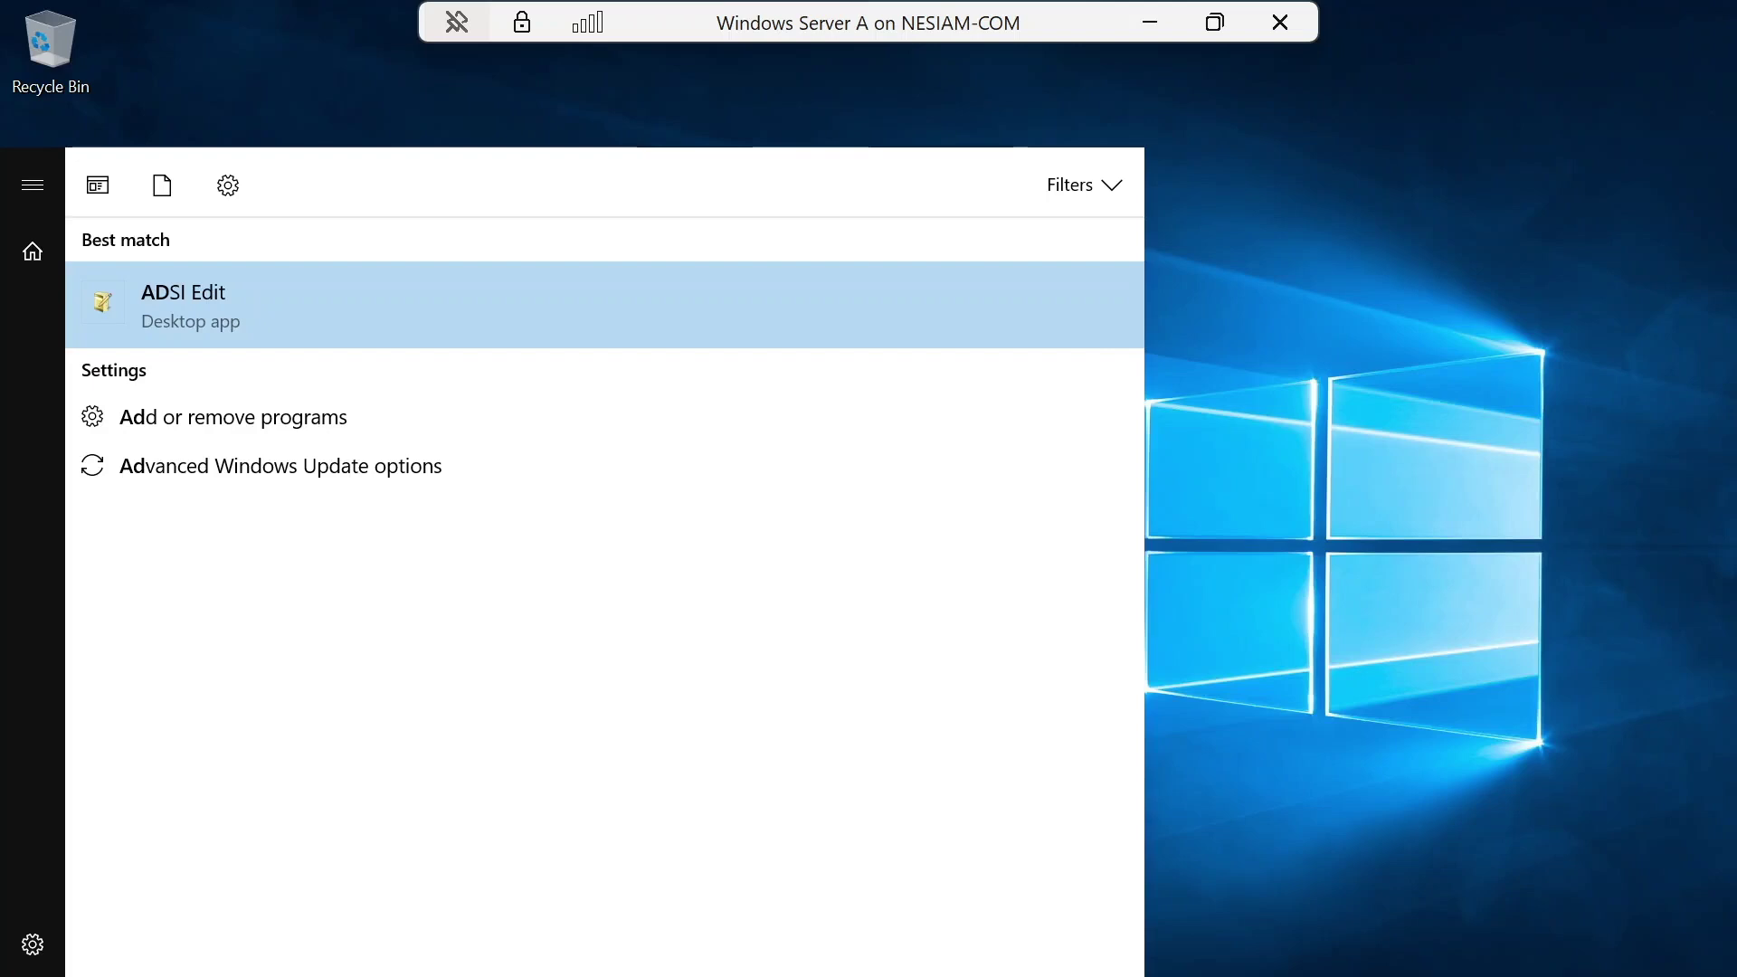
type("c")
key("BackSpace")
key("BackSpace")
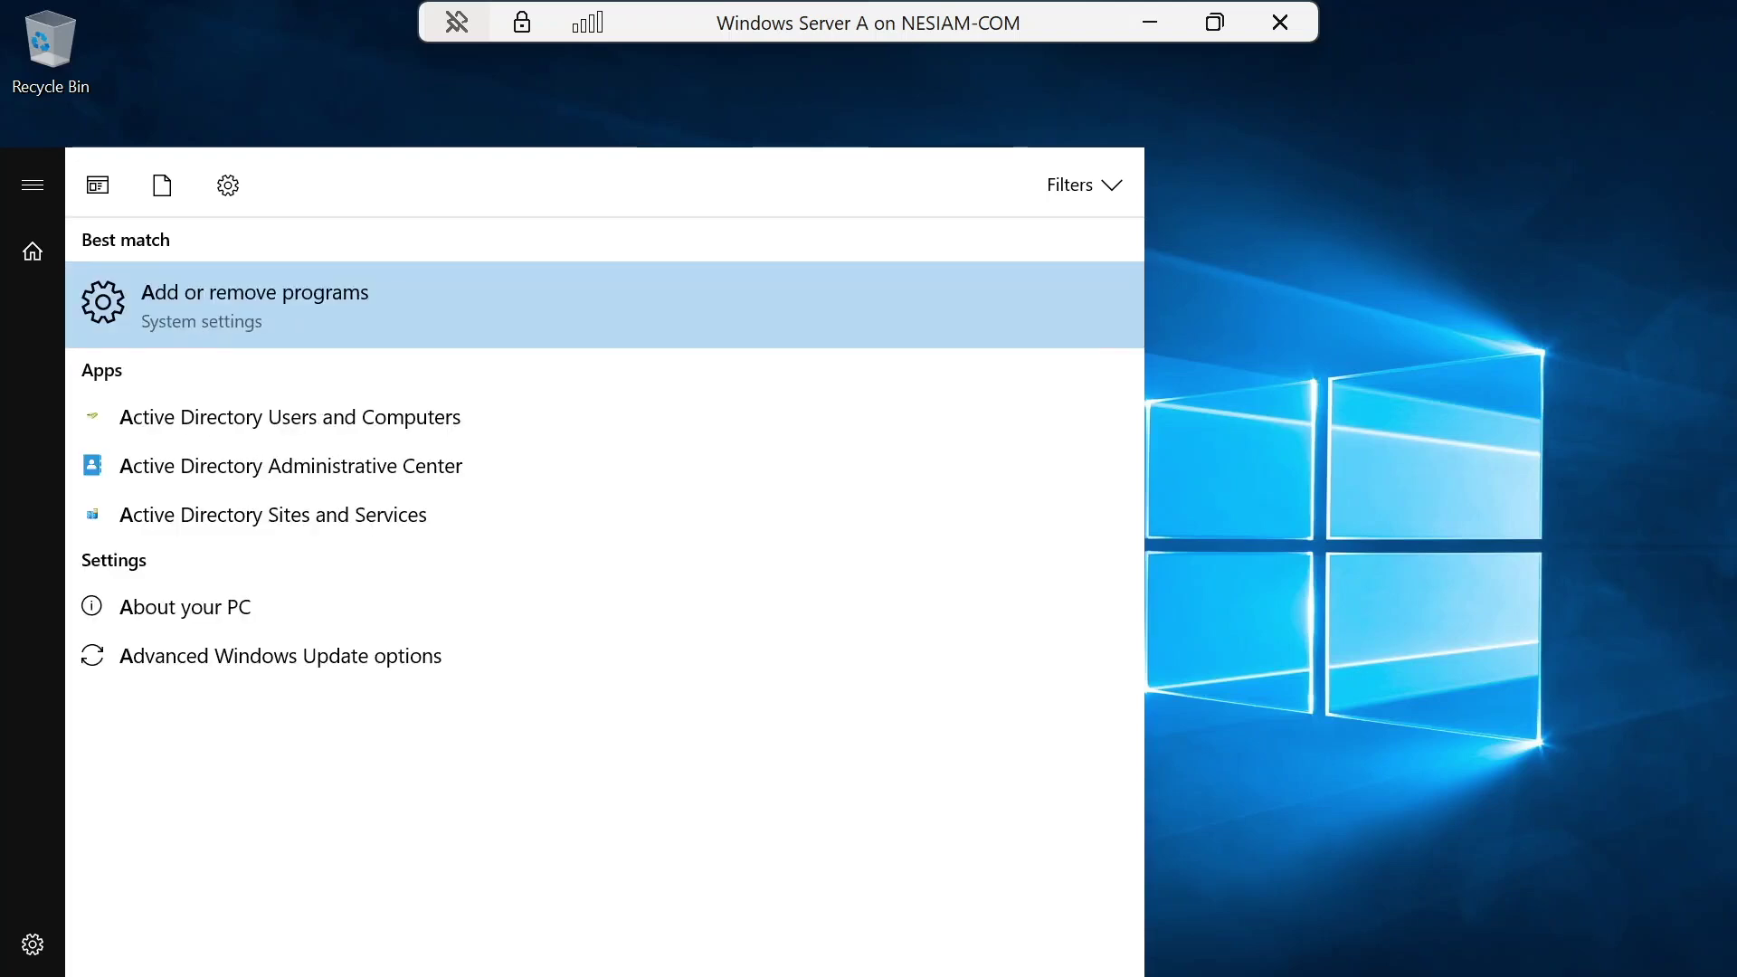
type("c")
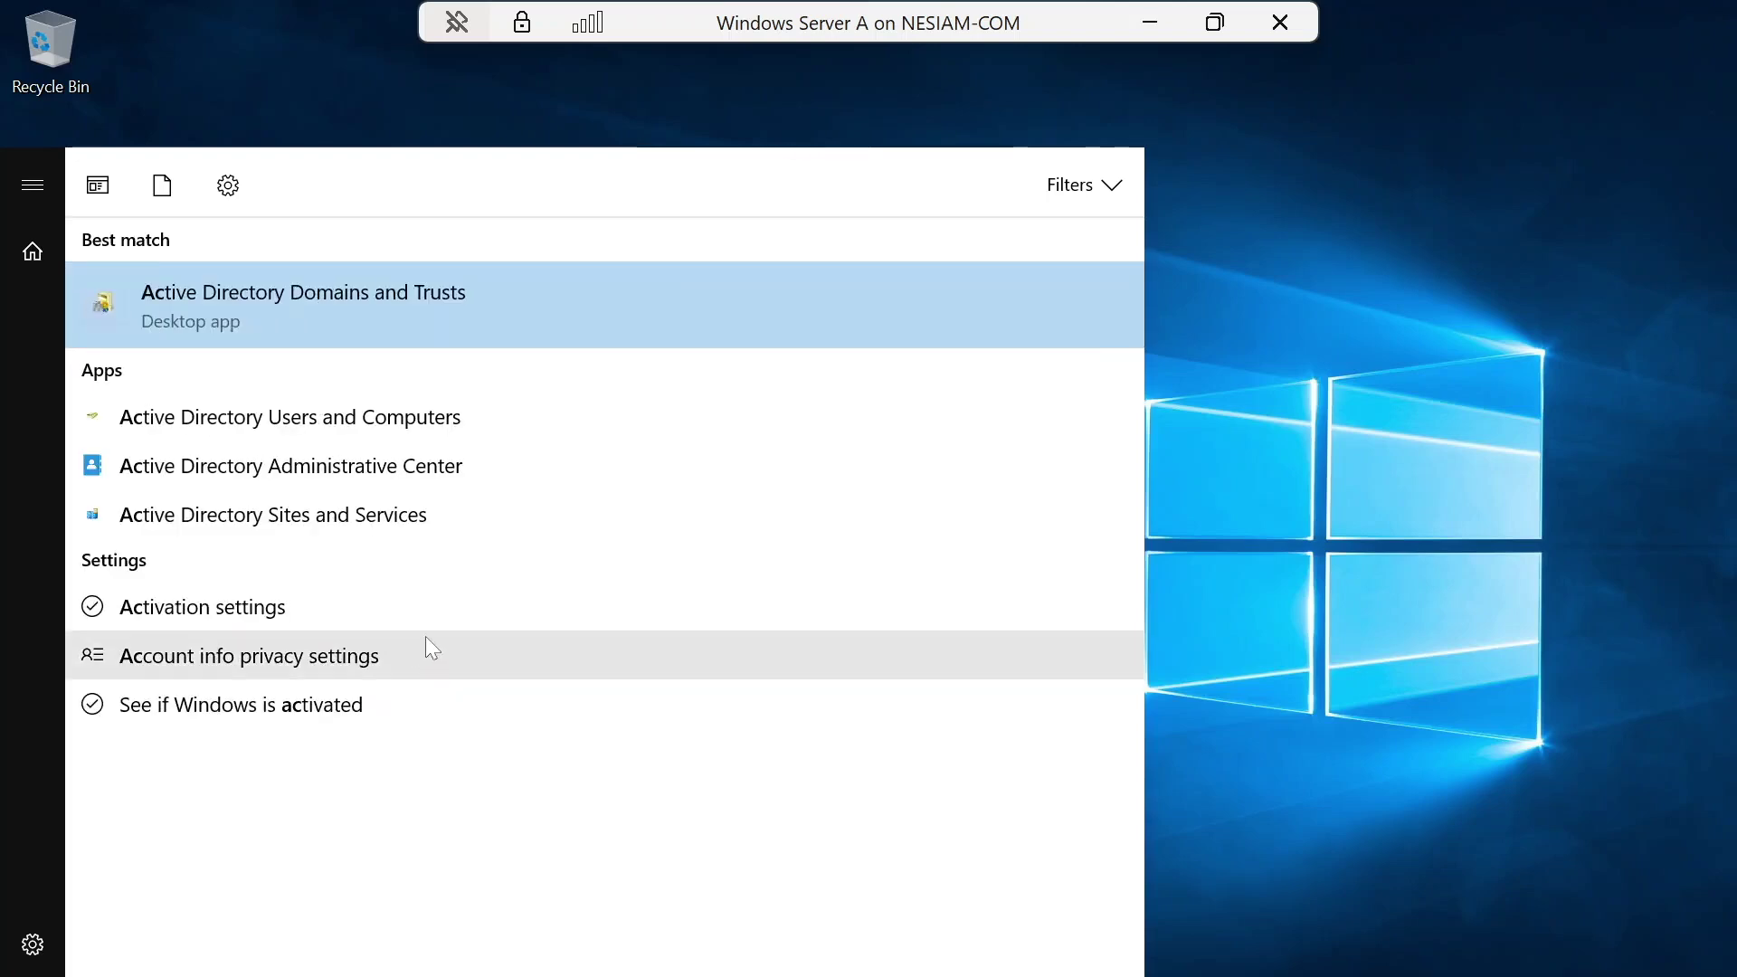
left_click(398, 474)
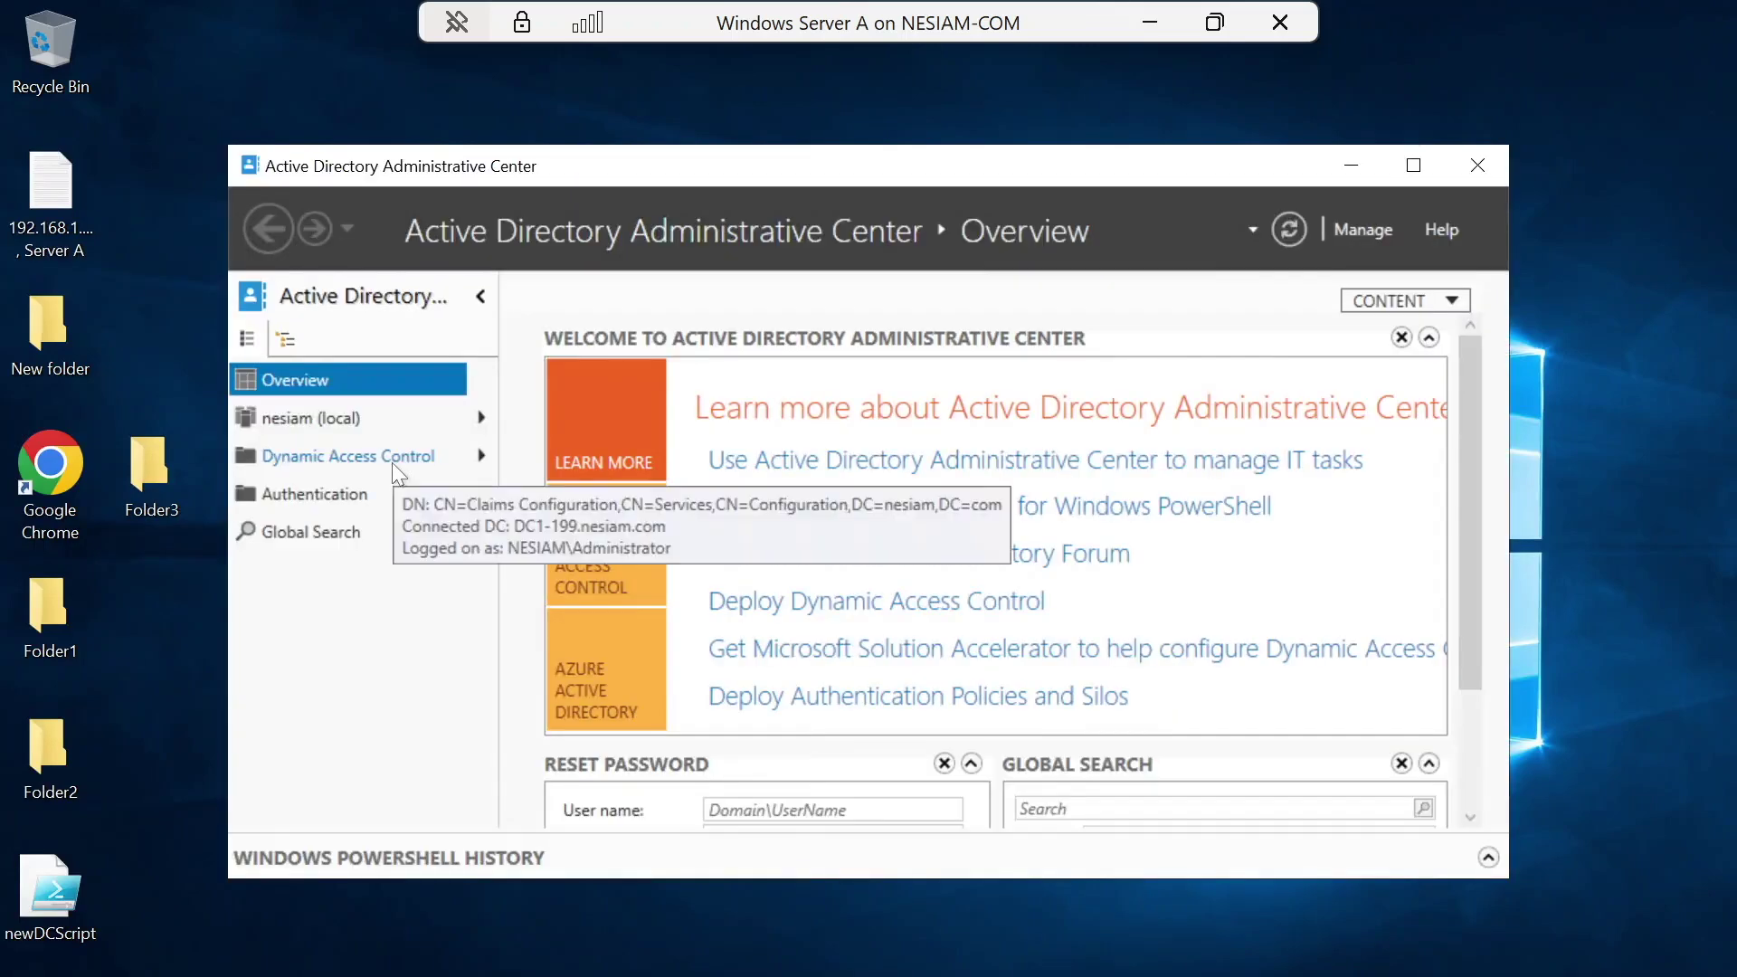
left_click(1413, 166)
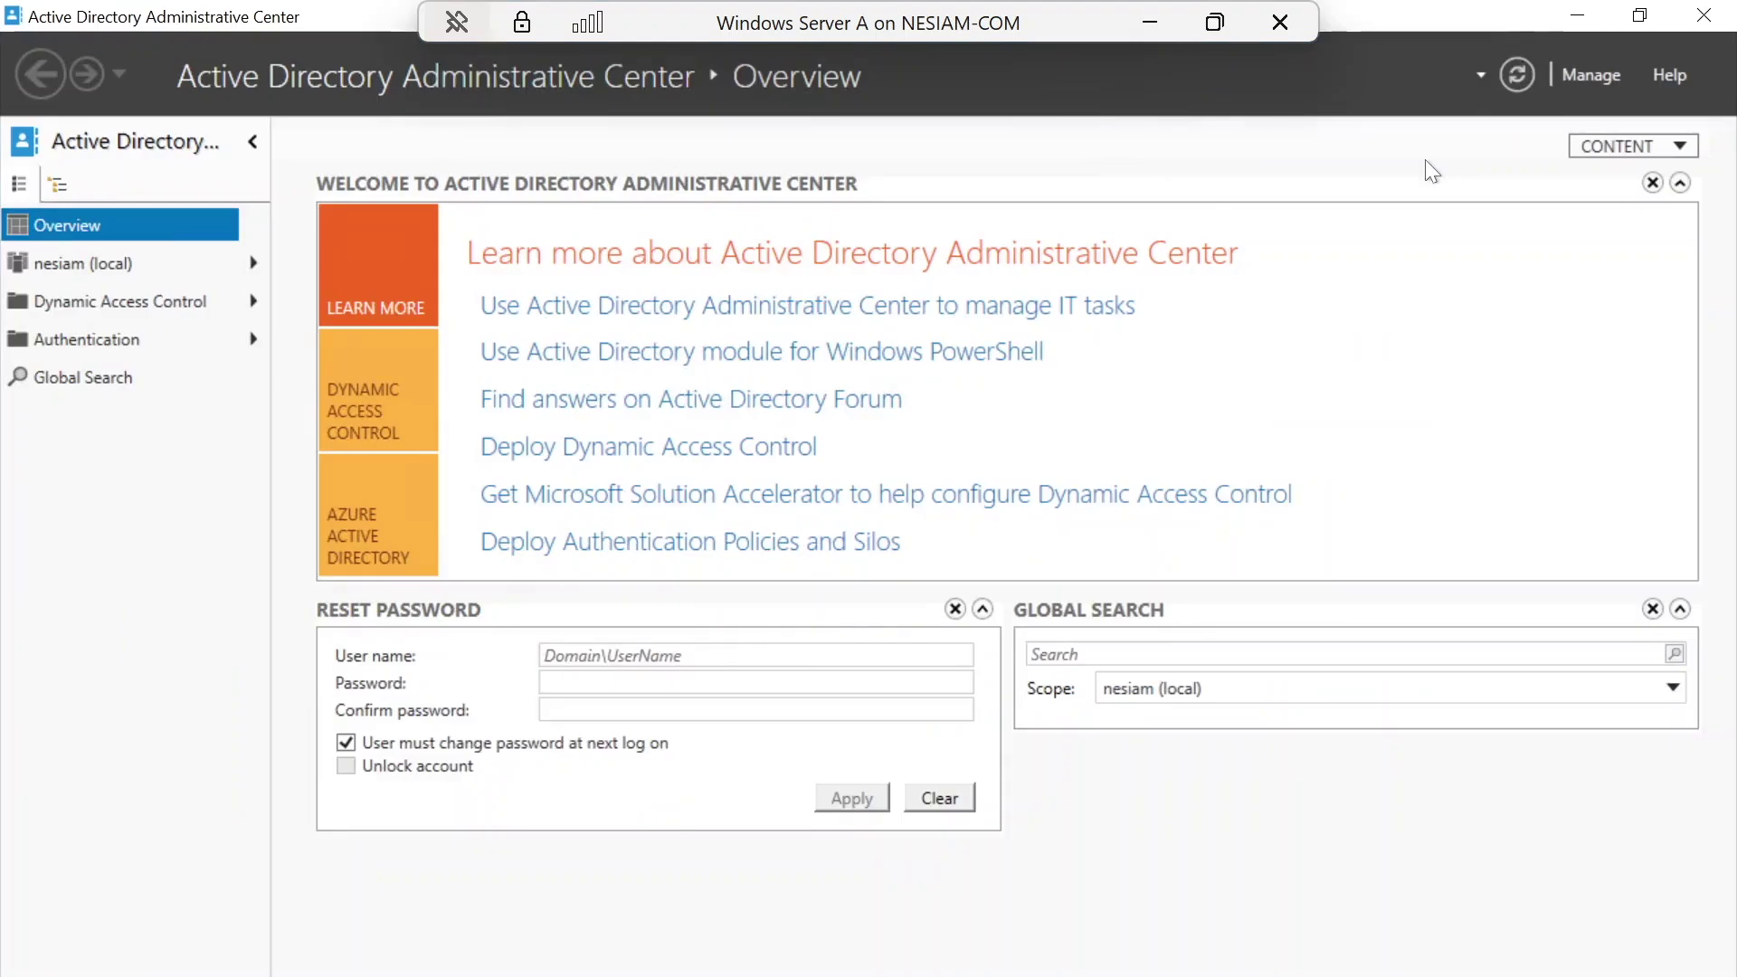
Look through the nesiam (local), Authentication and Dynamic Access Control nodes.
left_click(88, 262)
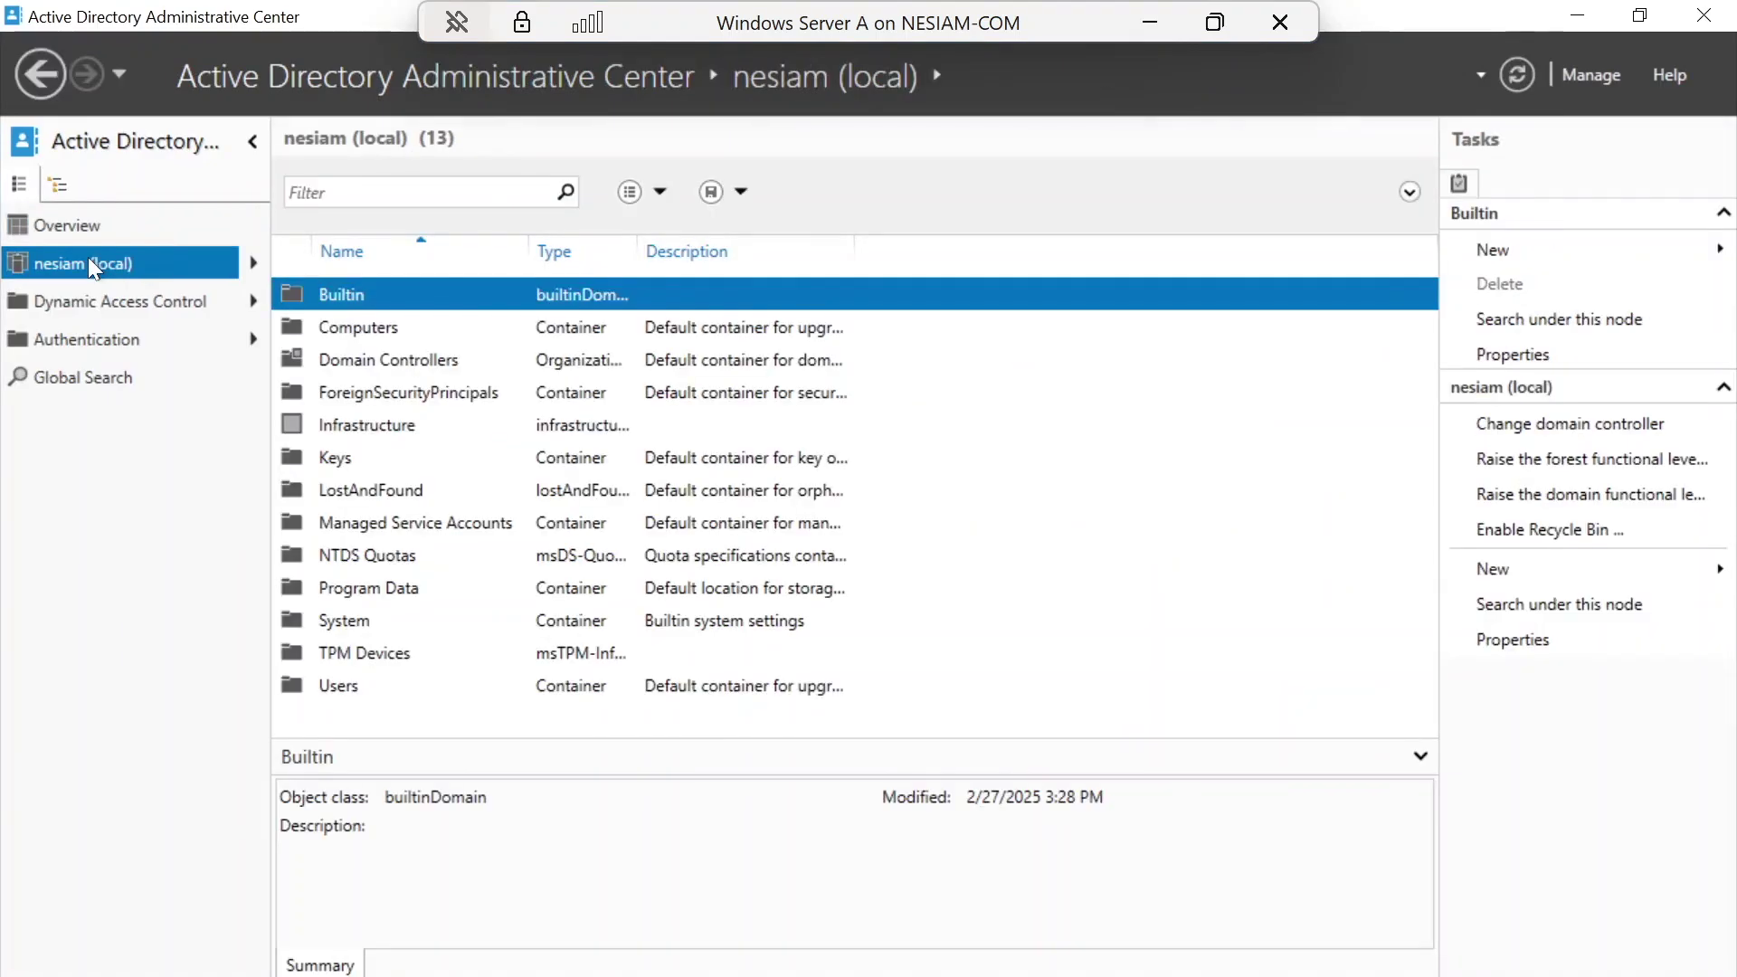
left_click(138, 339)
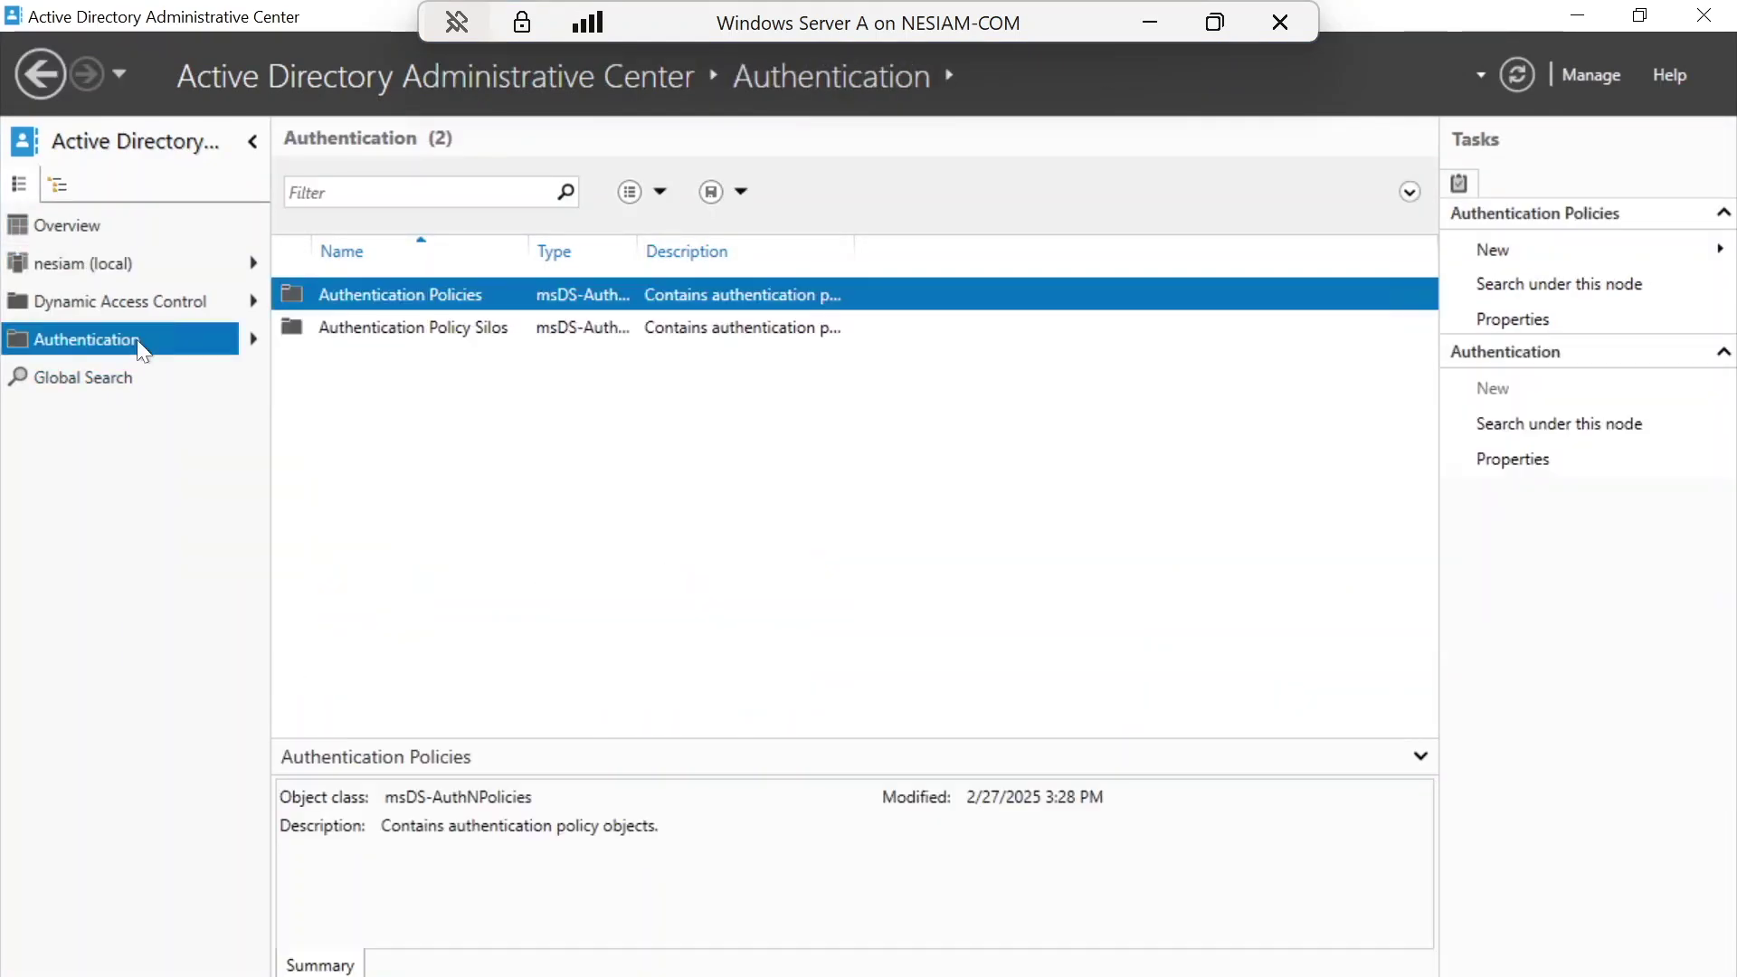
left_click(165, 296)
Enable the Recycle Bin for nesiam (local), refresh, check the Deleted Objects container, and close the Administrative Center.
left_click(112, 275)
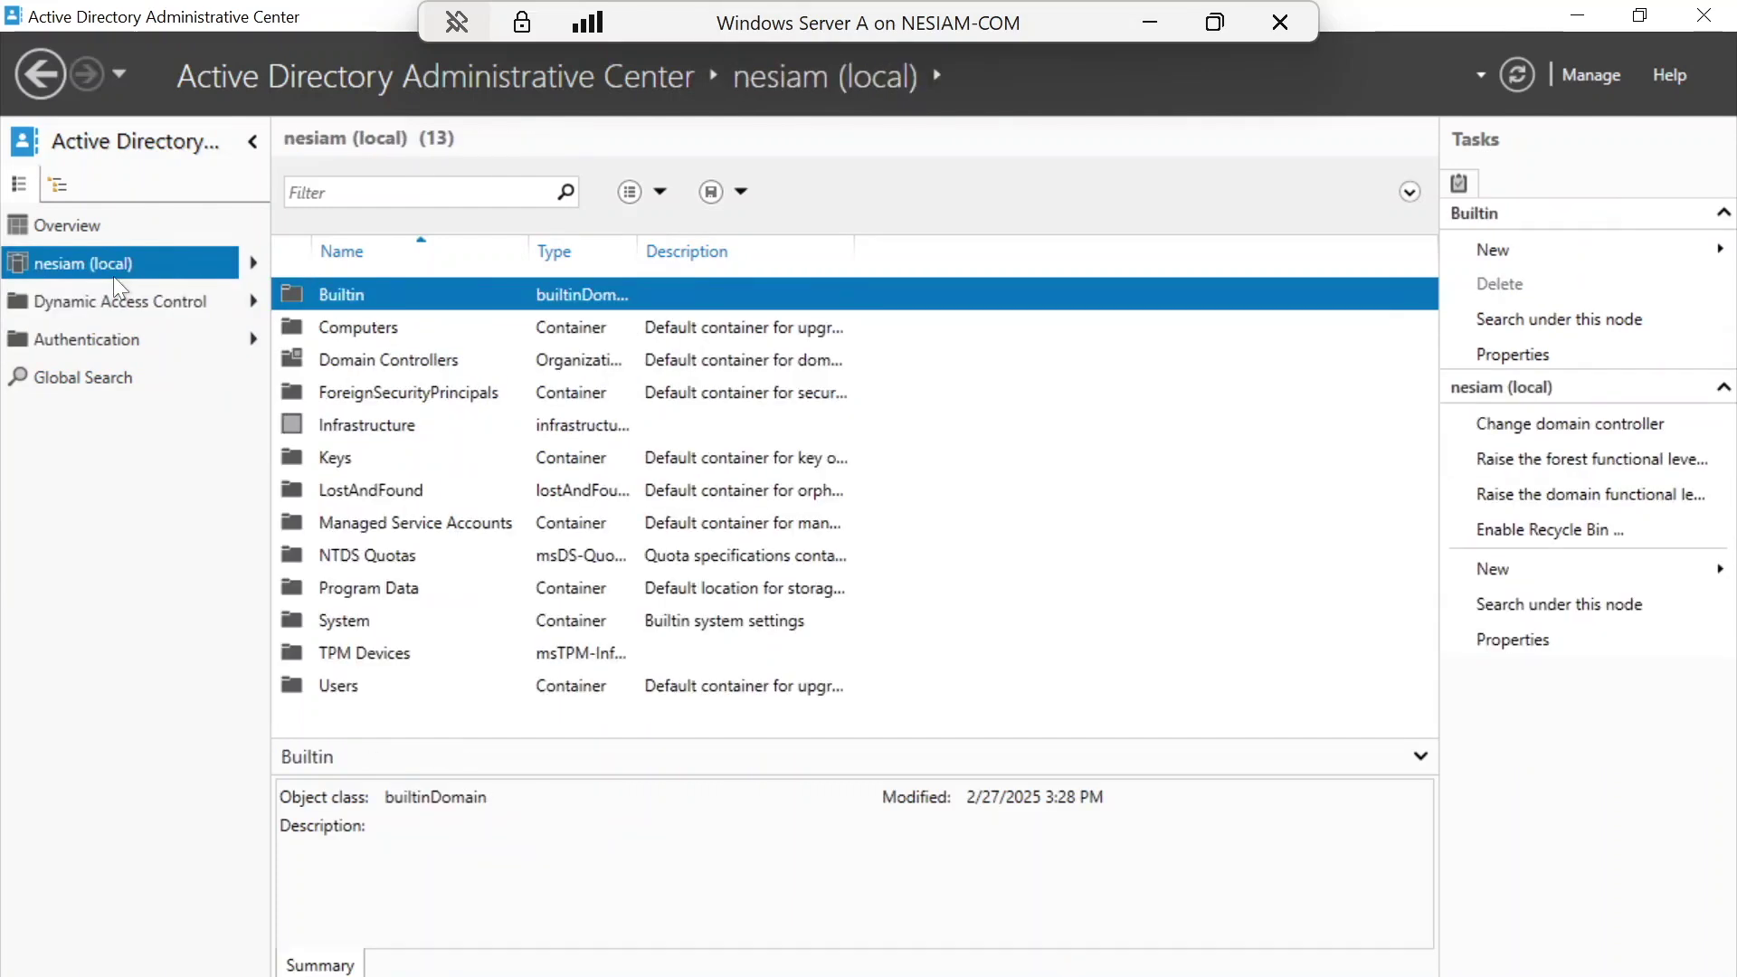
left_click(1565, 531)
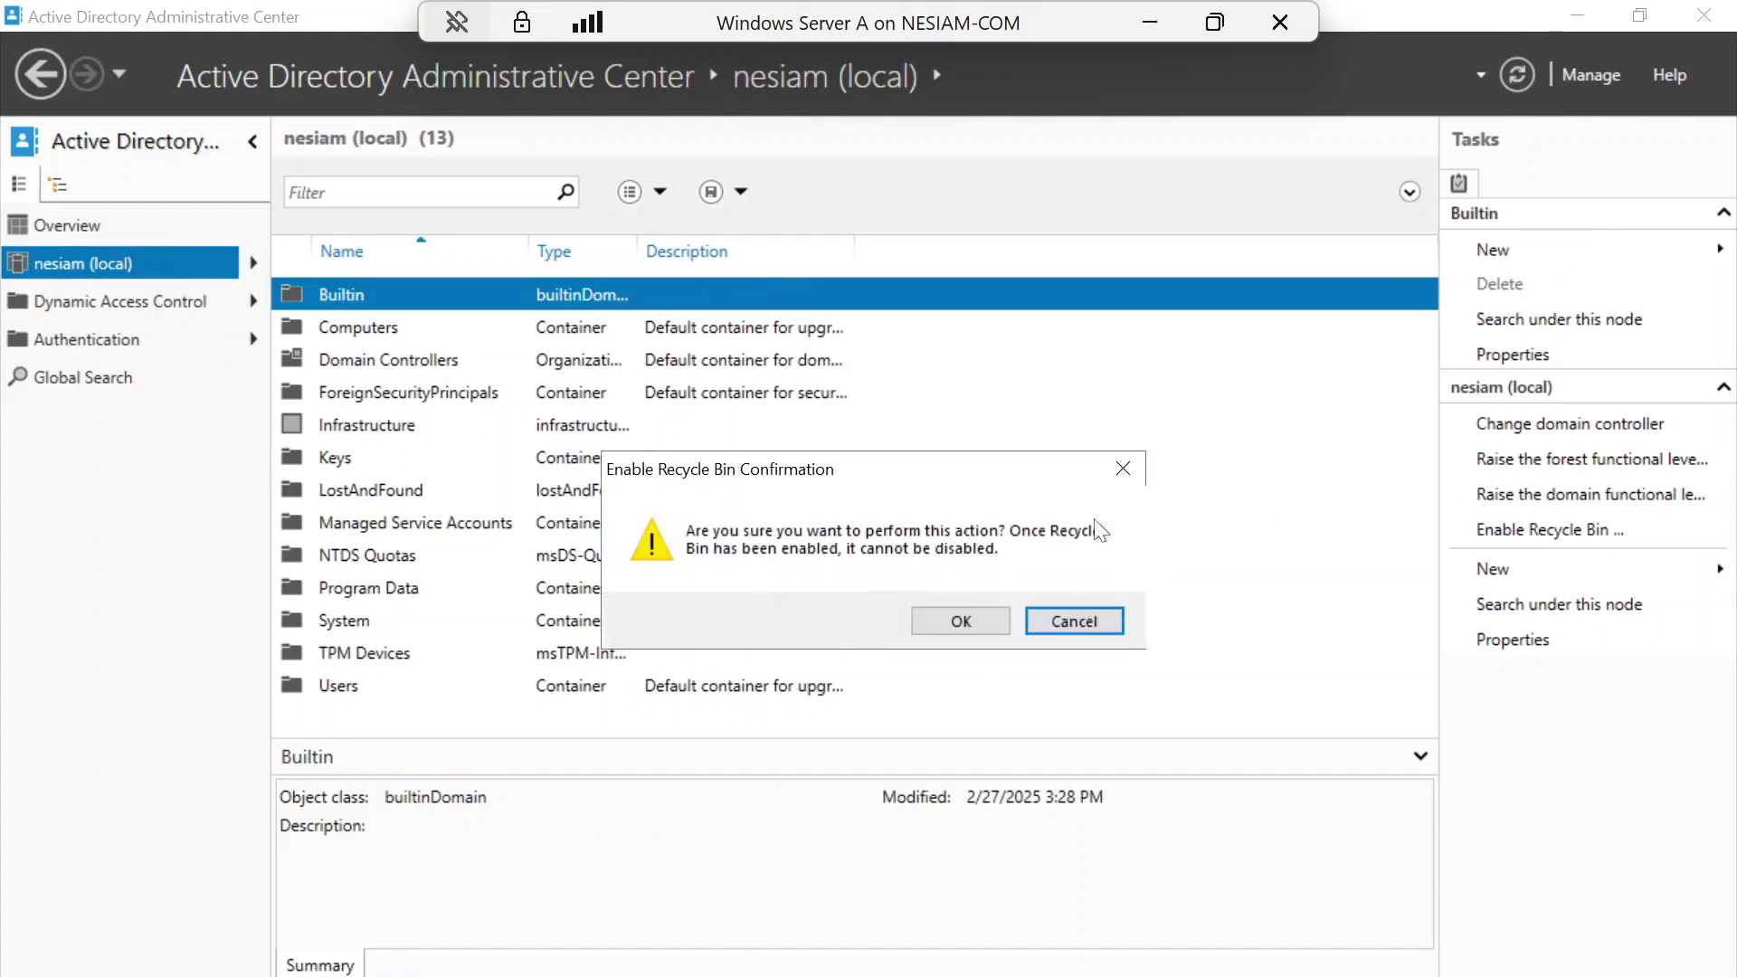
left_click(960, 632)
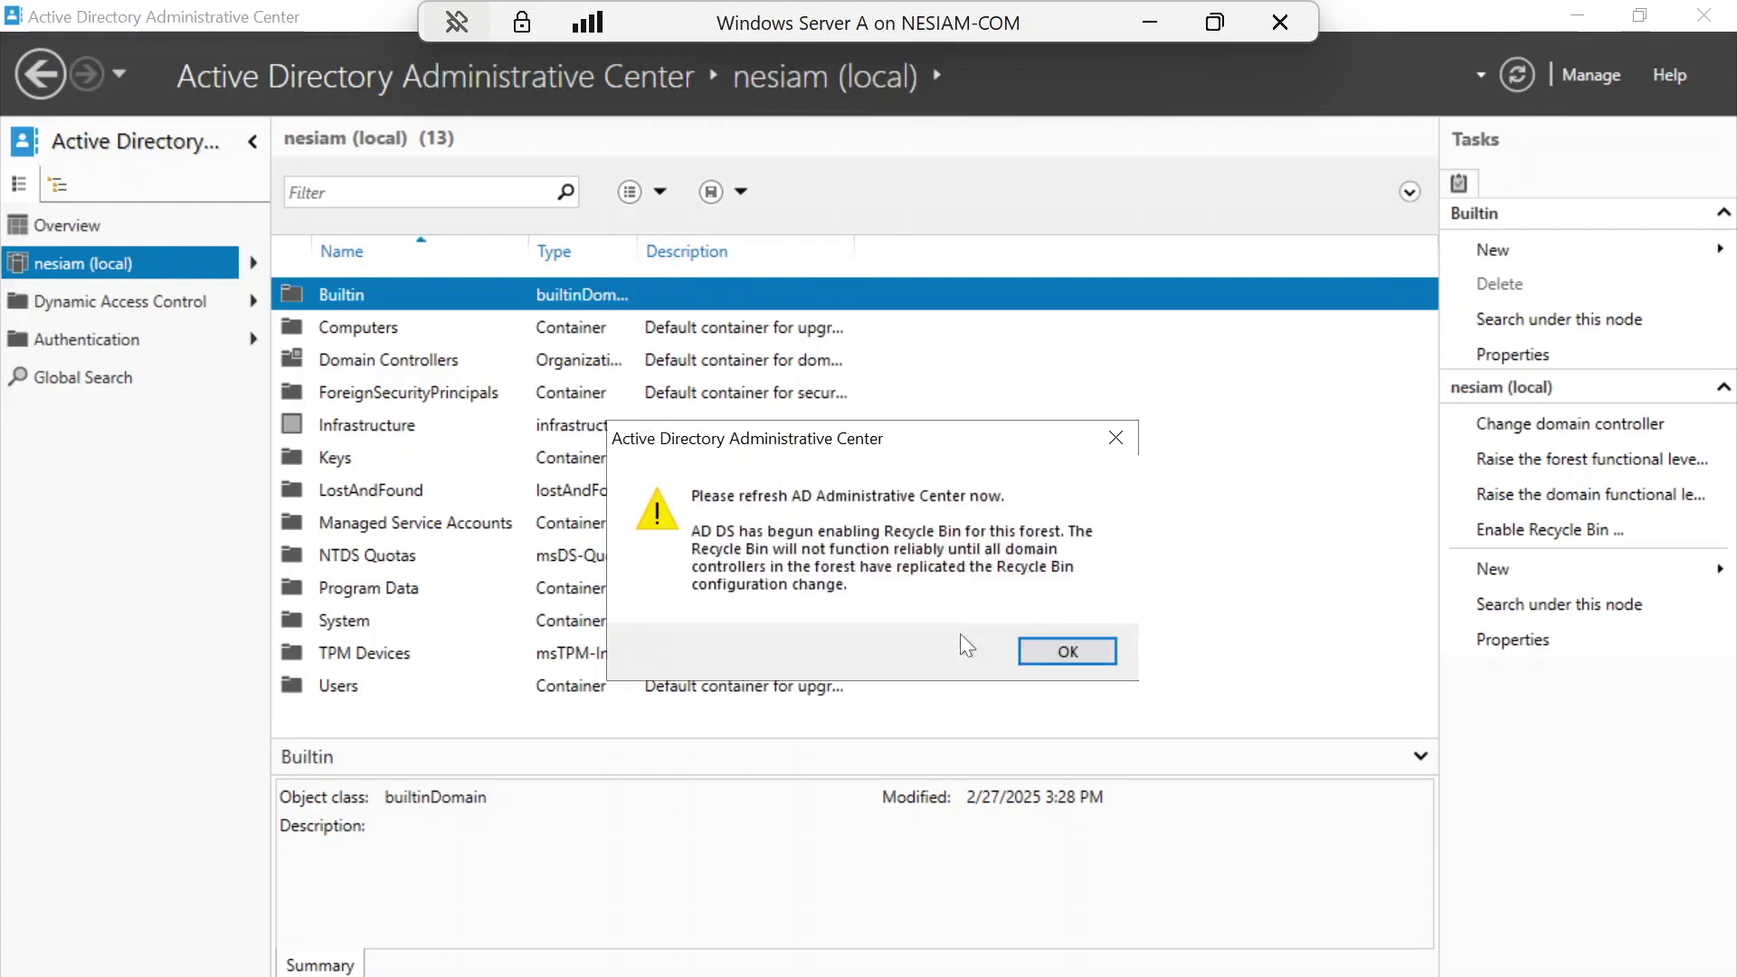
left_click(1068, 651)
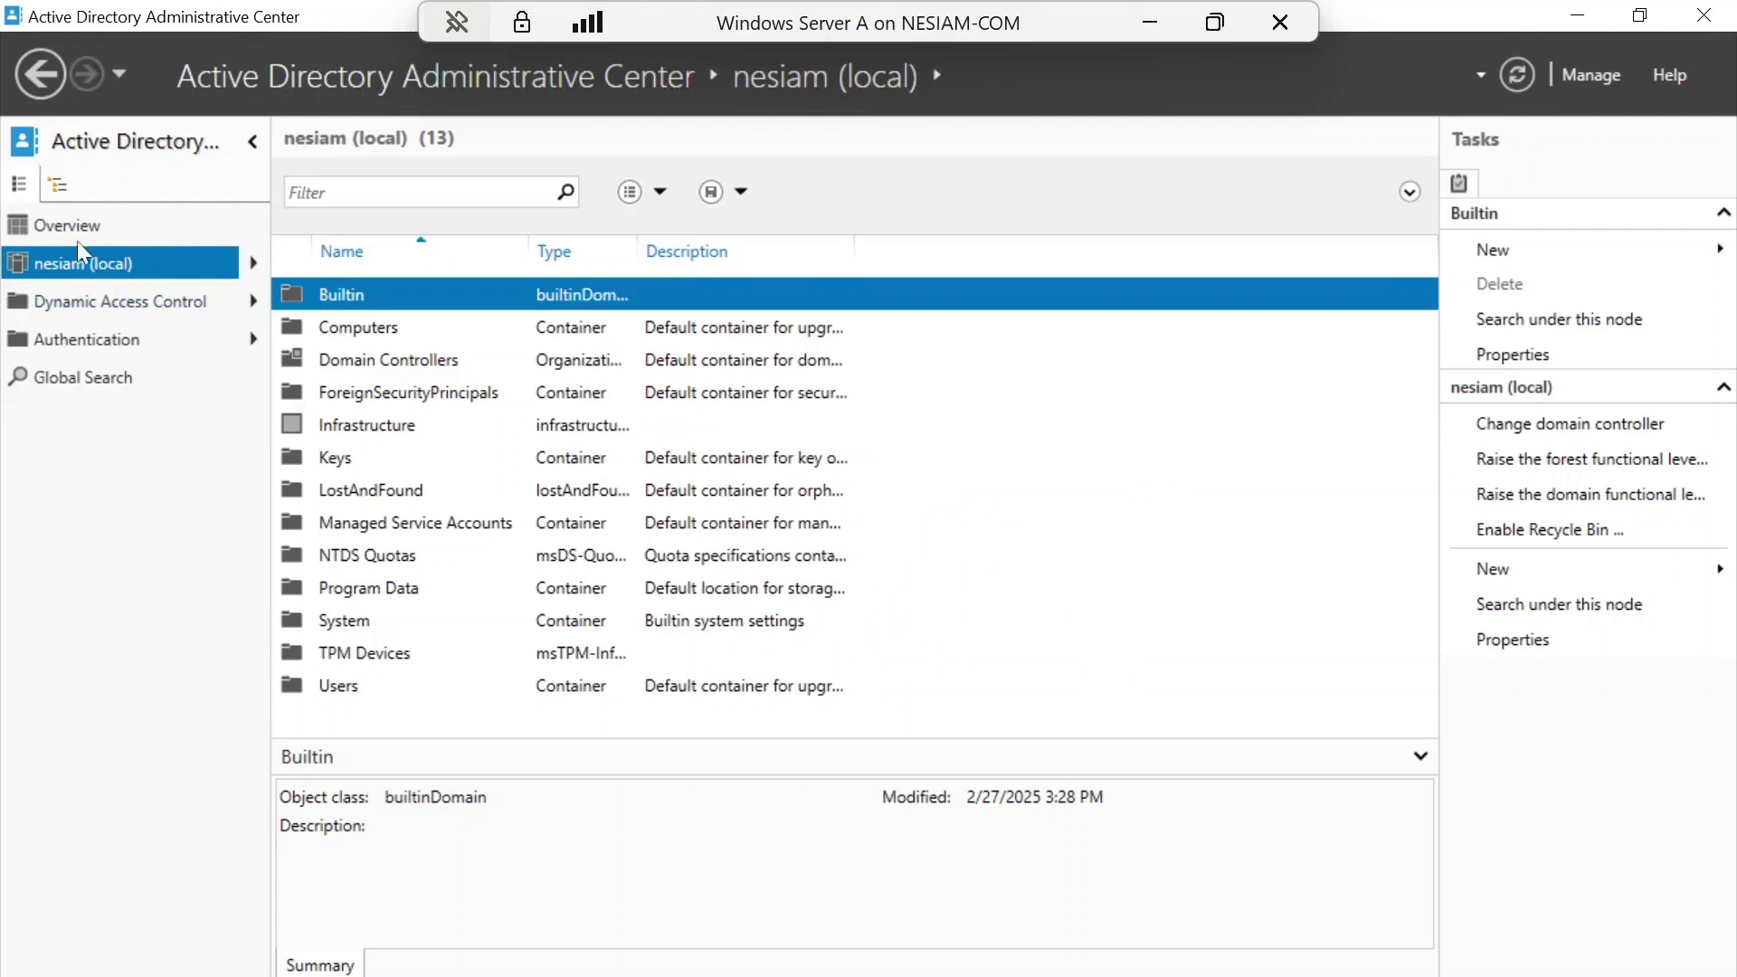
left_click(1528, 75)
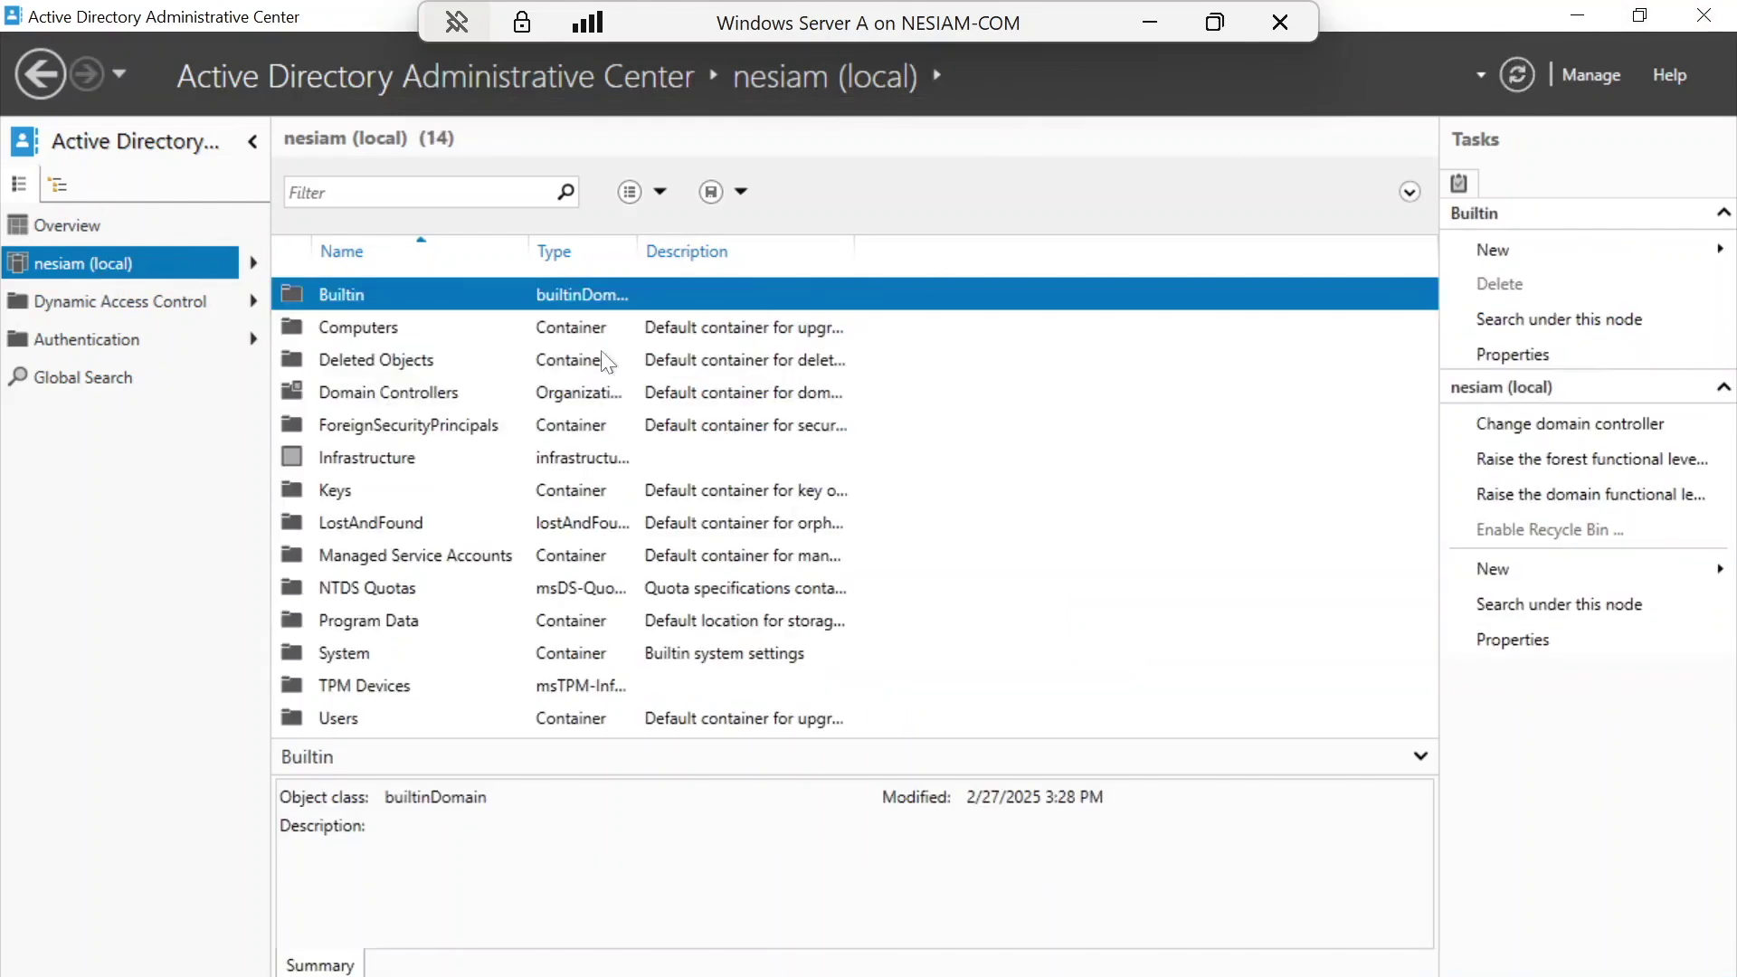
double_click(400, 359)
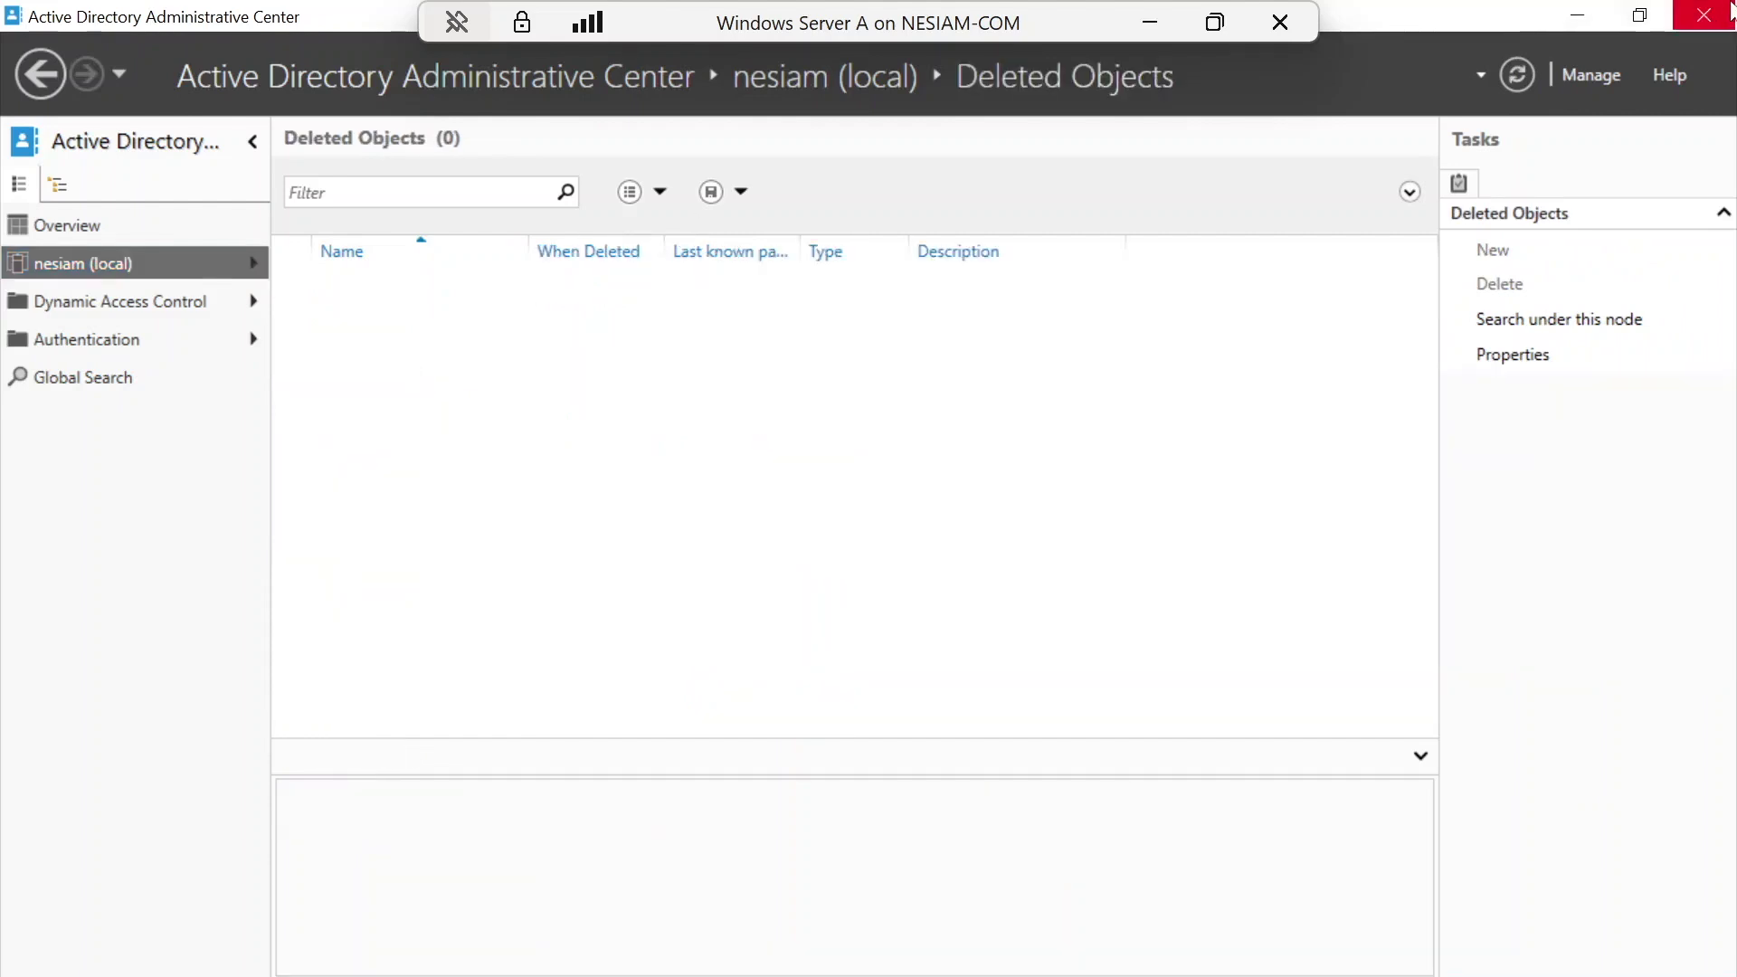
left_click(1703, 15)
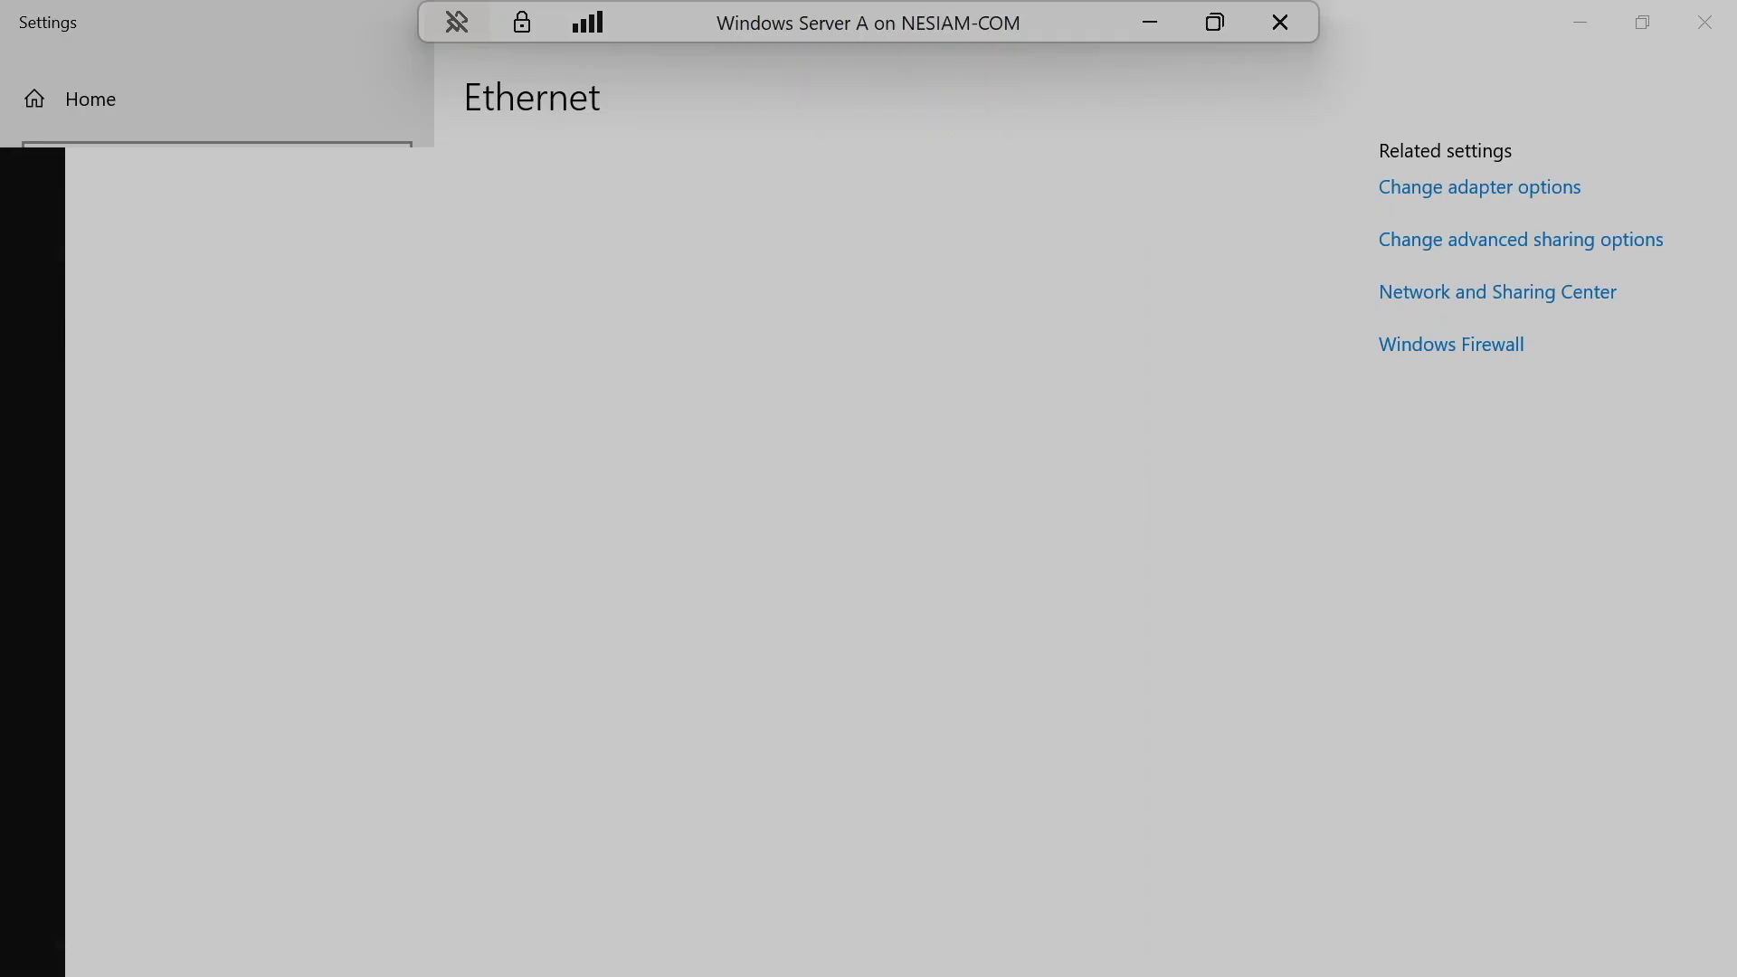
Show the Control Panel items as small icons and open Network and Sharing Center.
type("control")
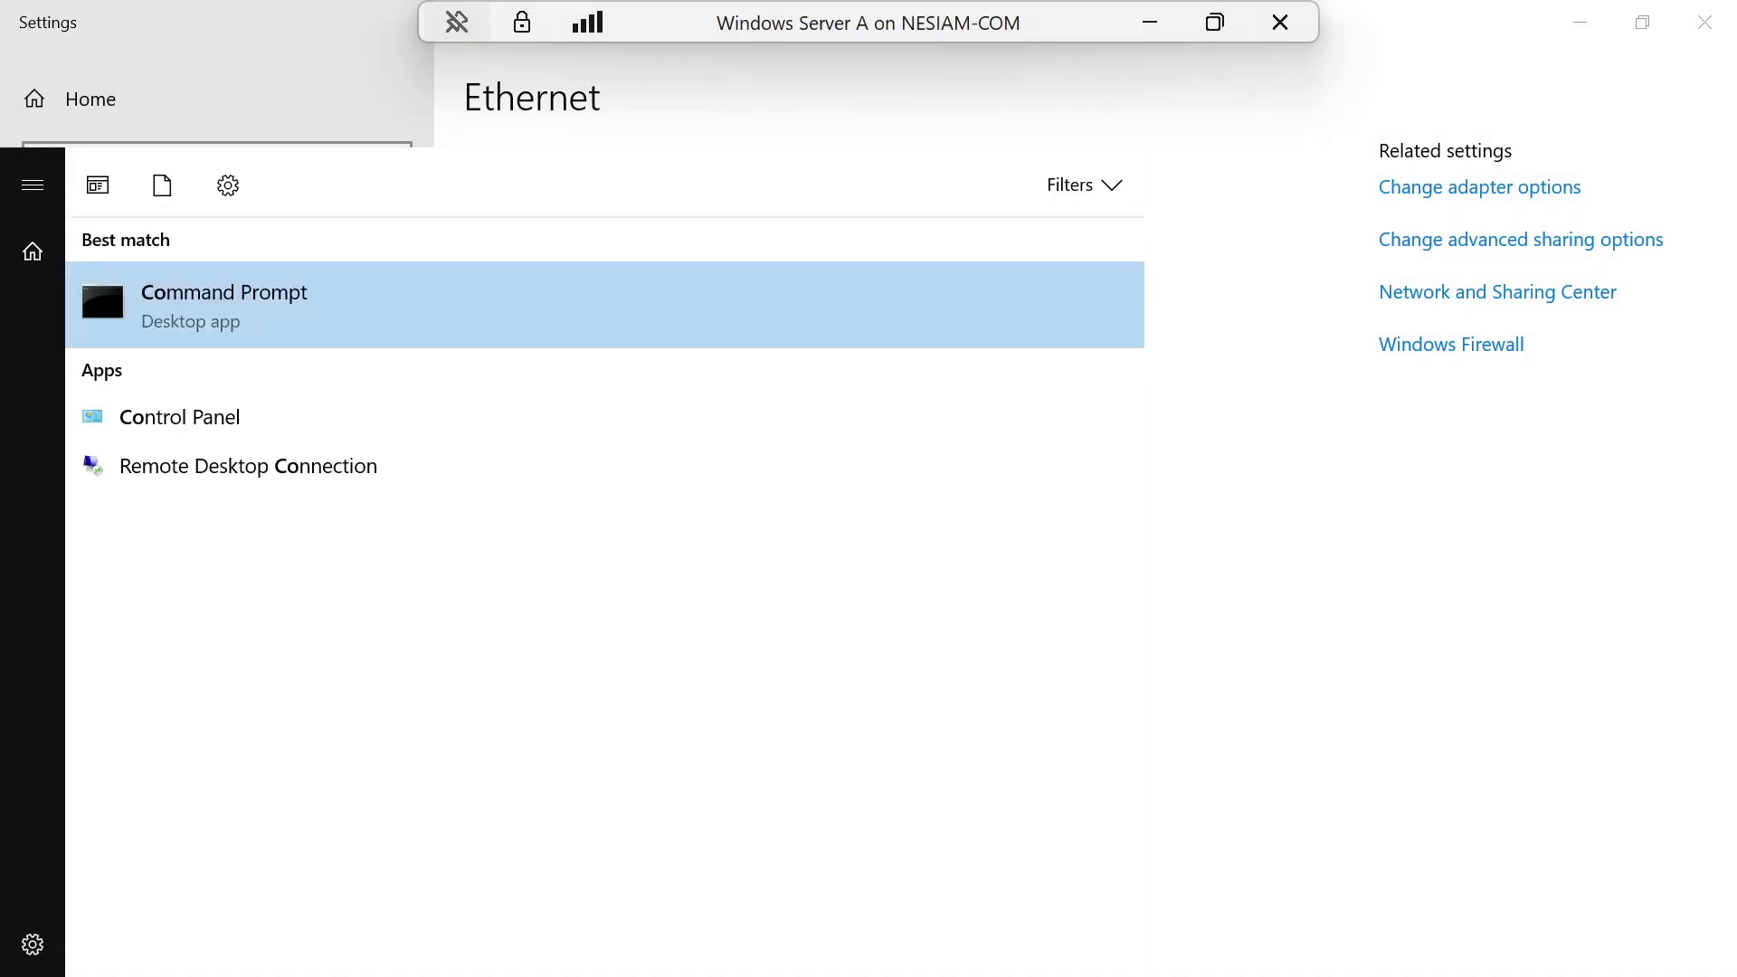
left_click(134, 414)
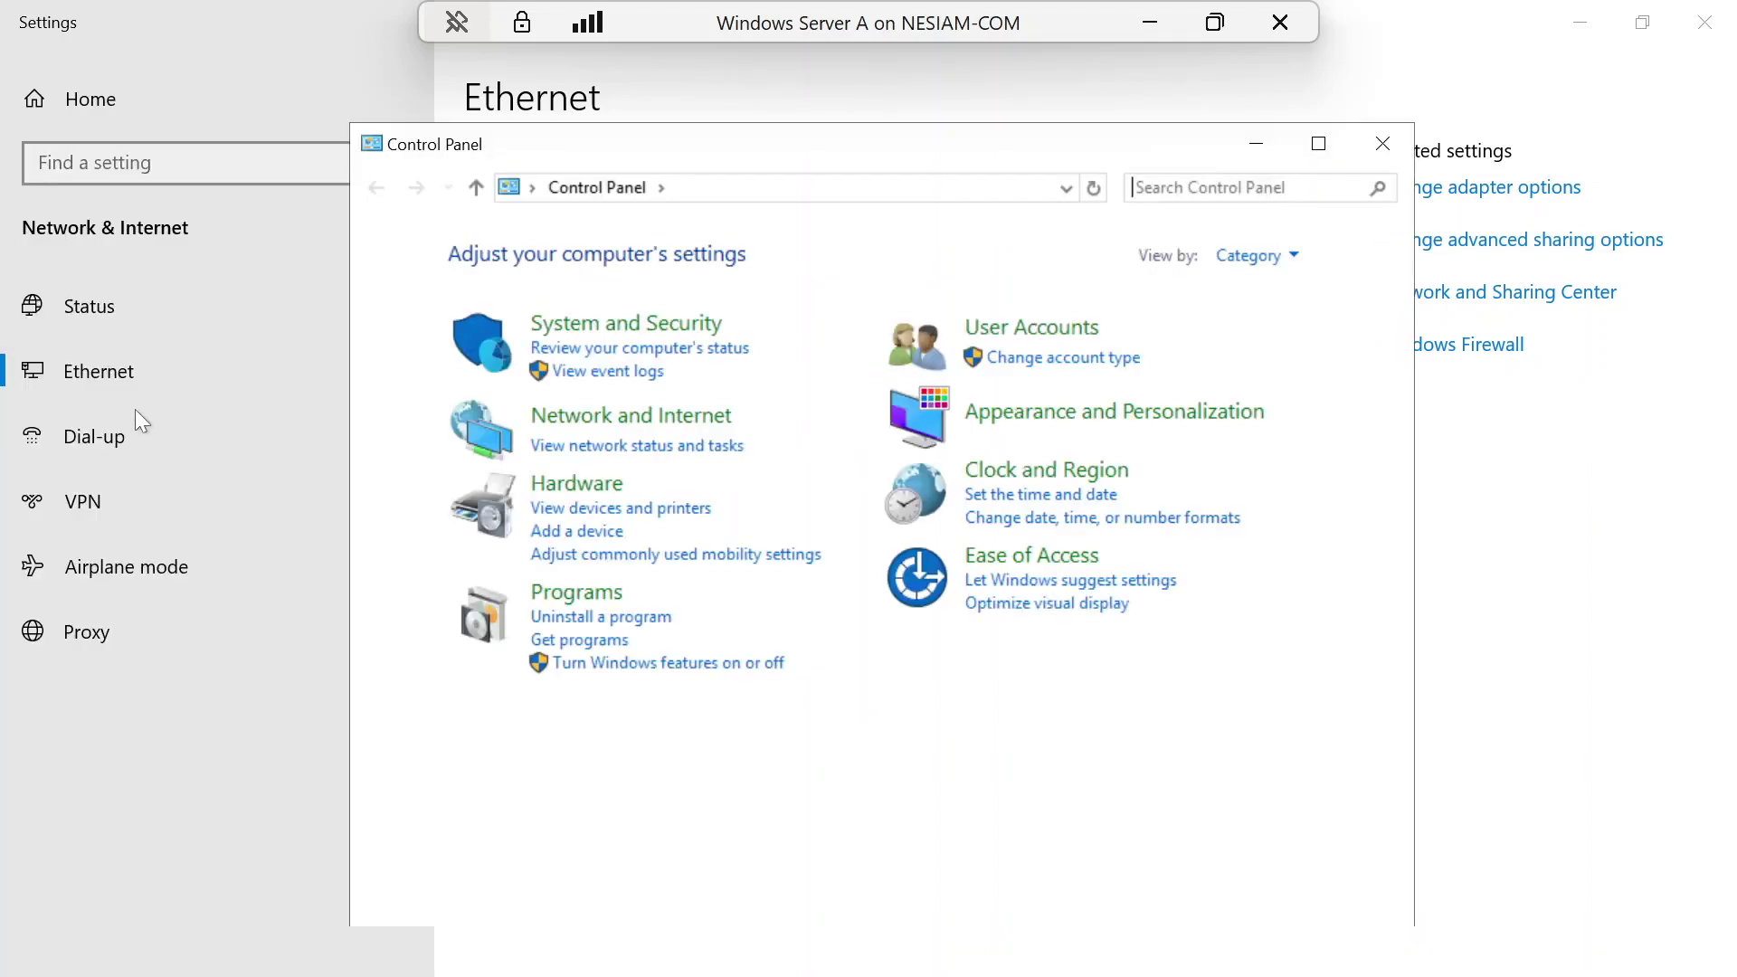
left_click(1270, 261)
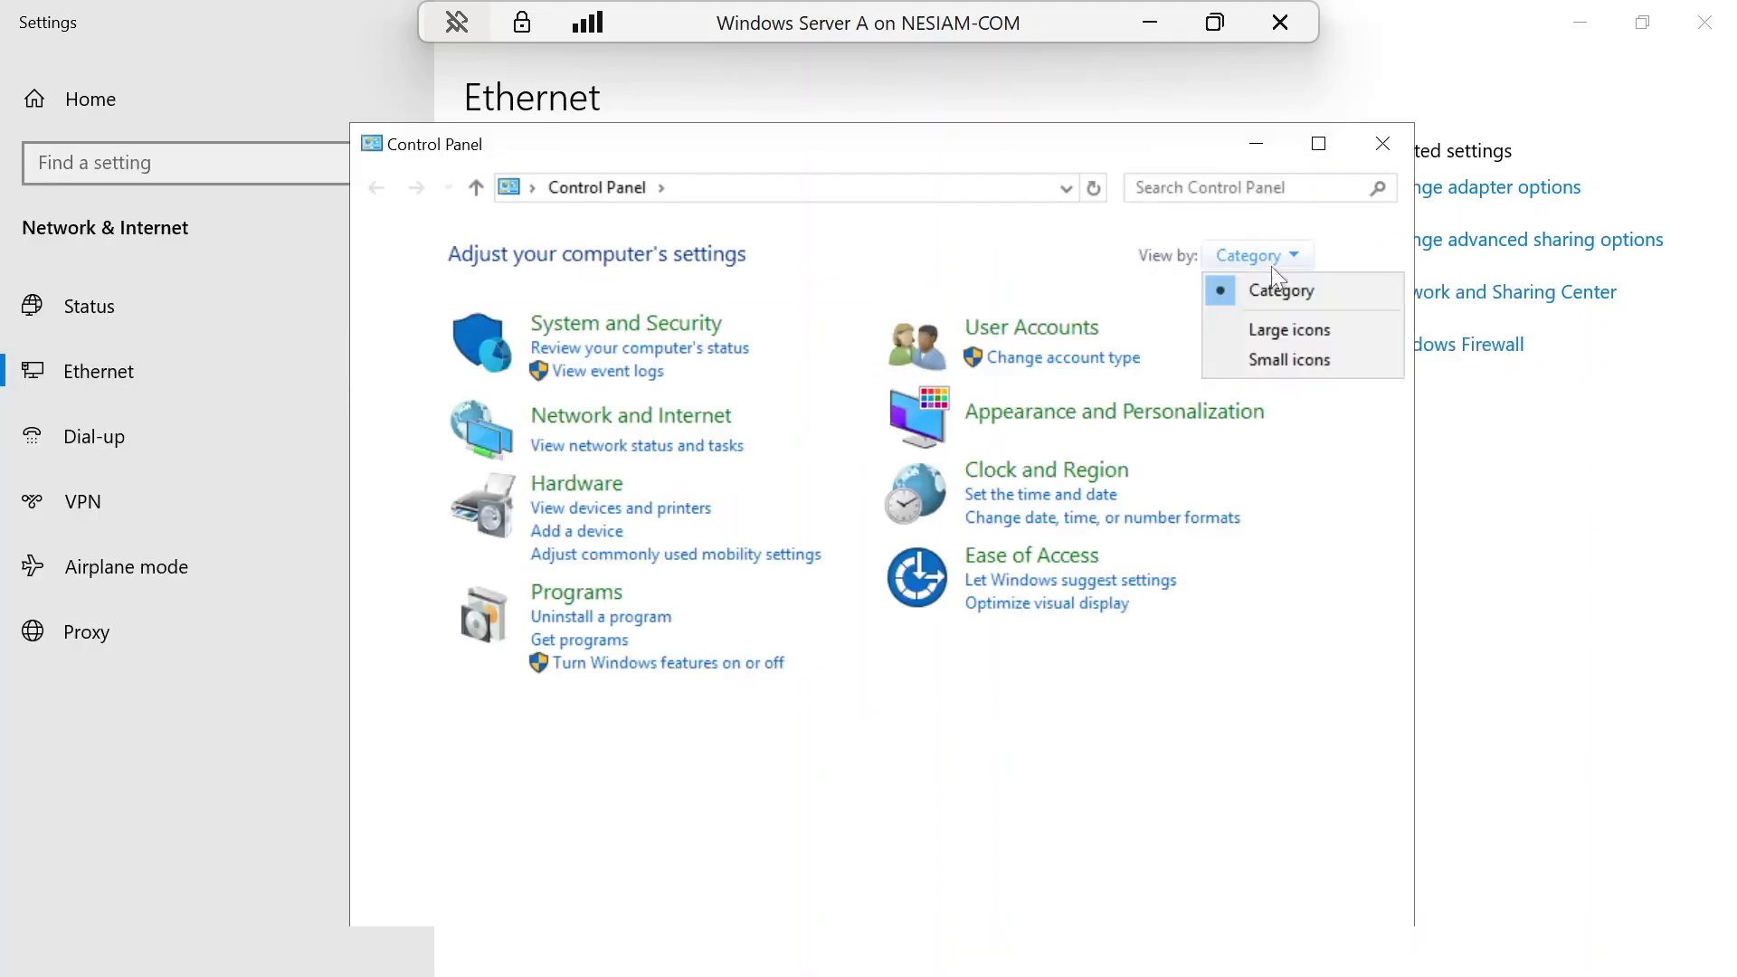
left_click(1286, 354)
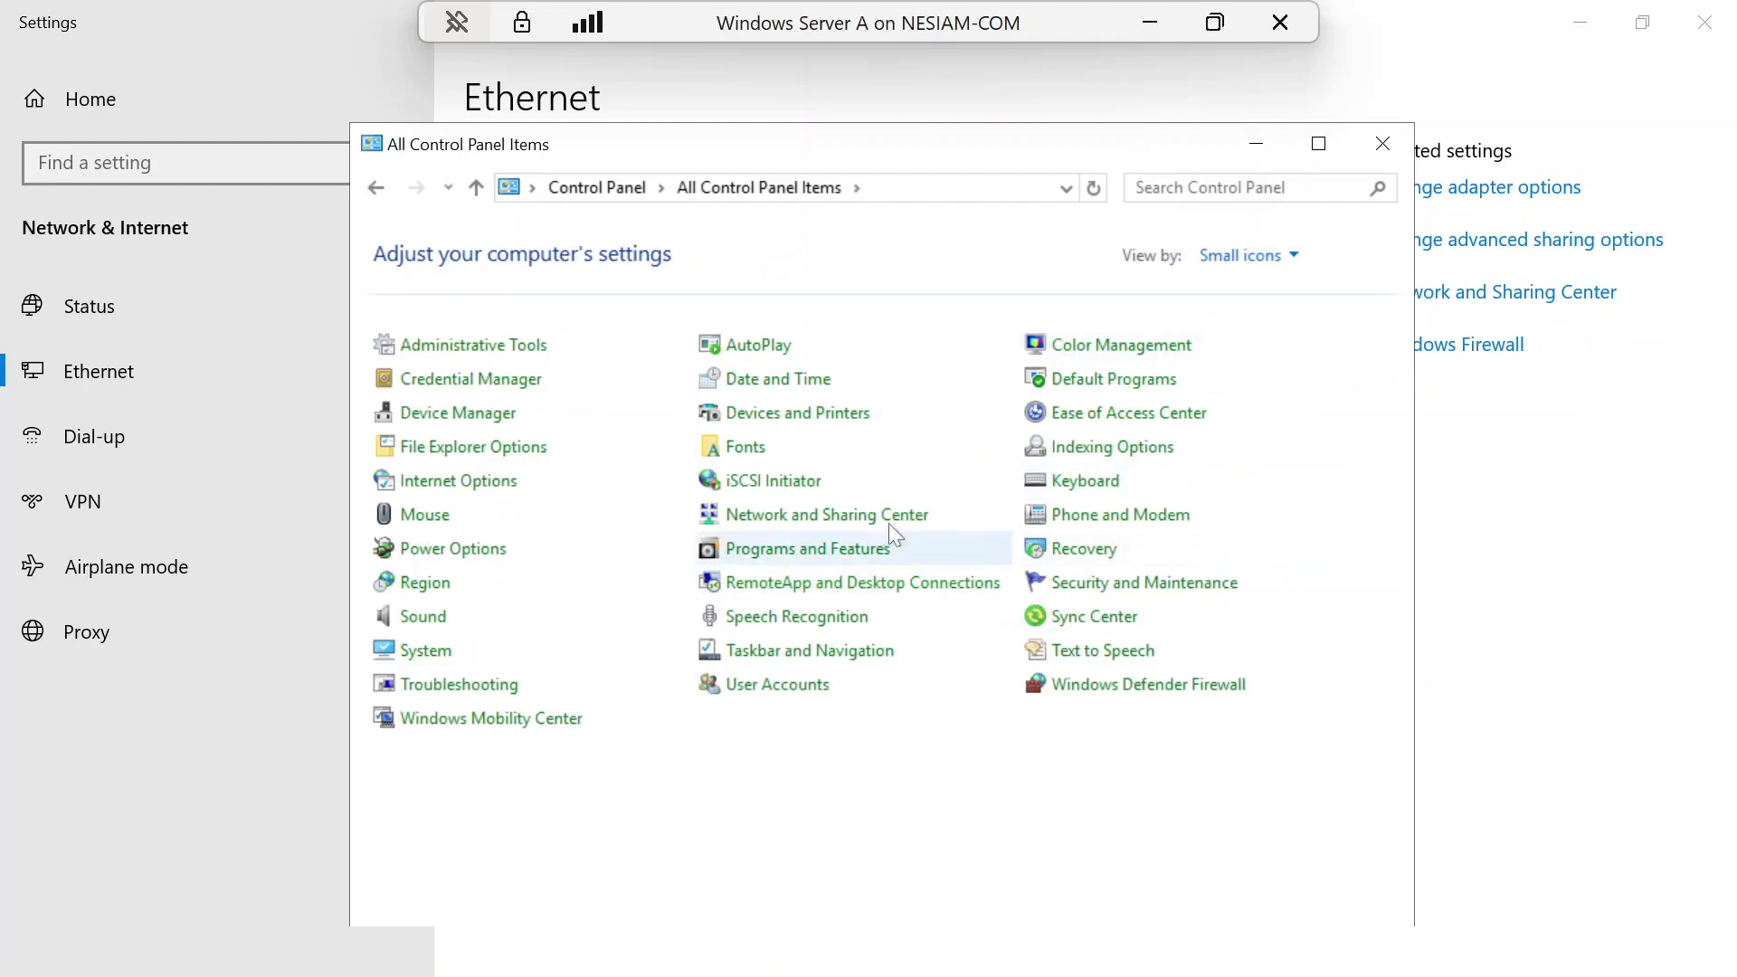
left_click(882, 515)
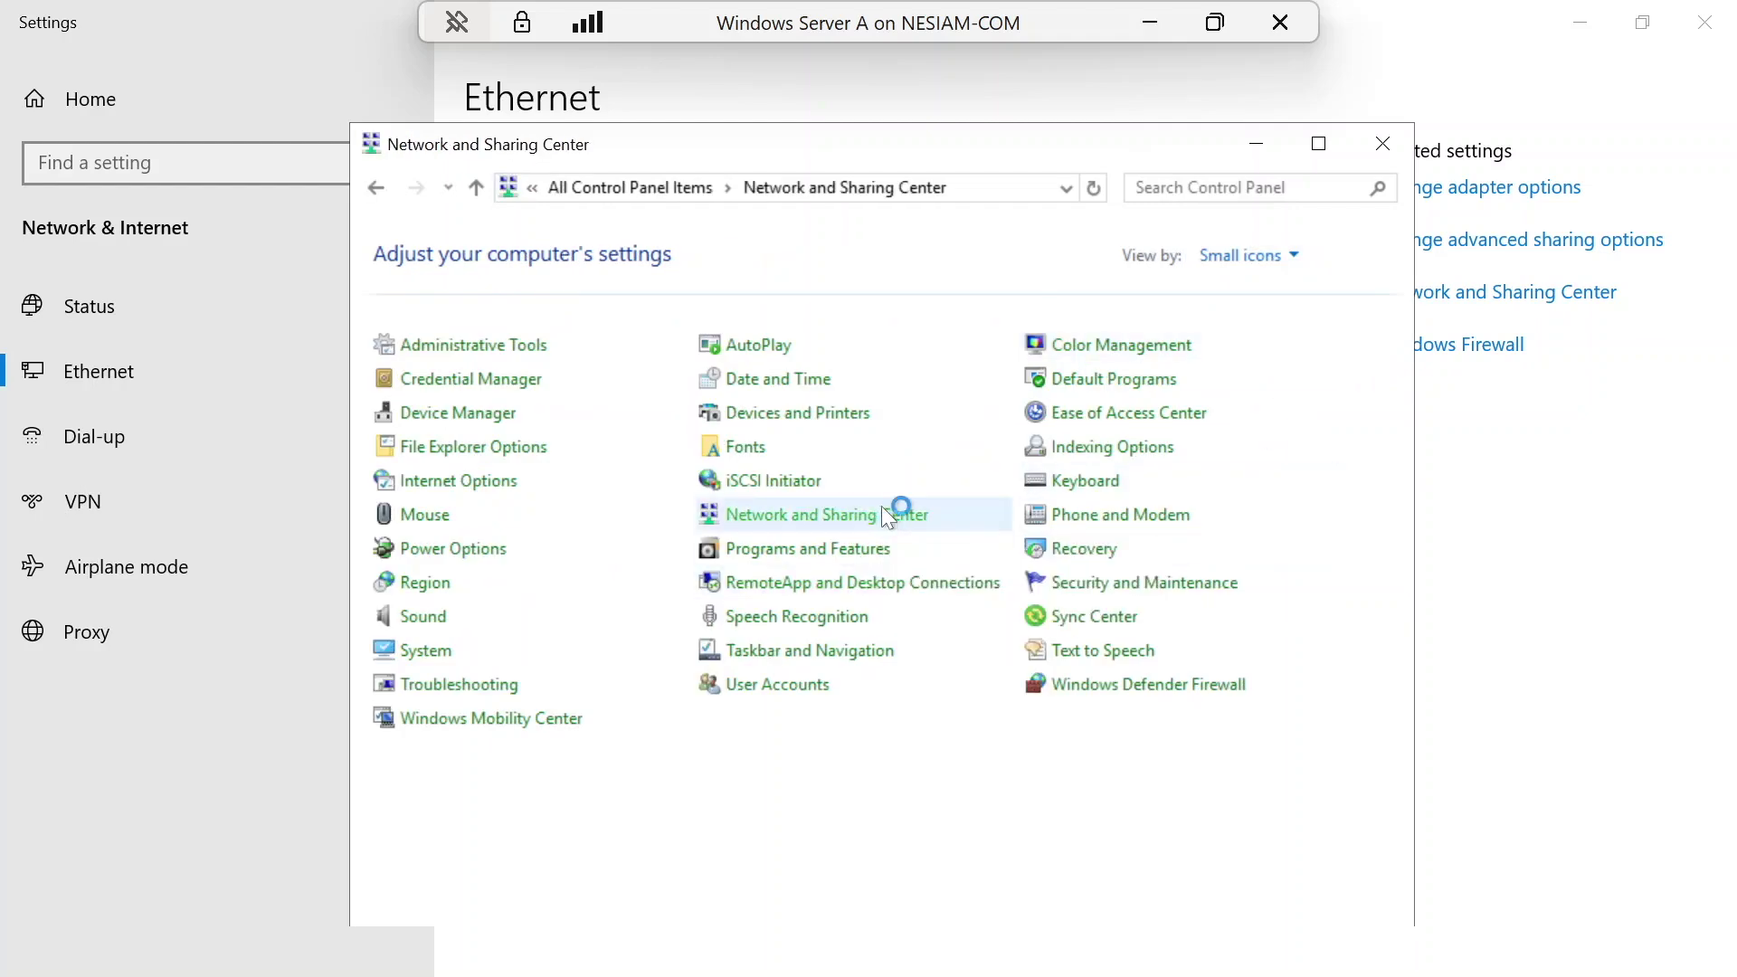
Open the Internet Protocol Version 4 properties of the Ethernet adapter to check its IP and DNS settings.
left_click(514, 291)
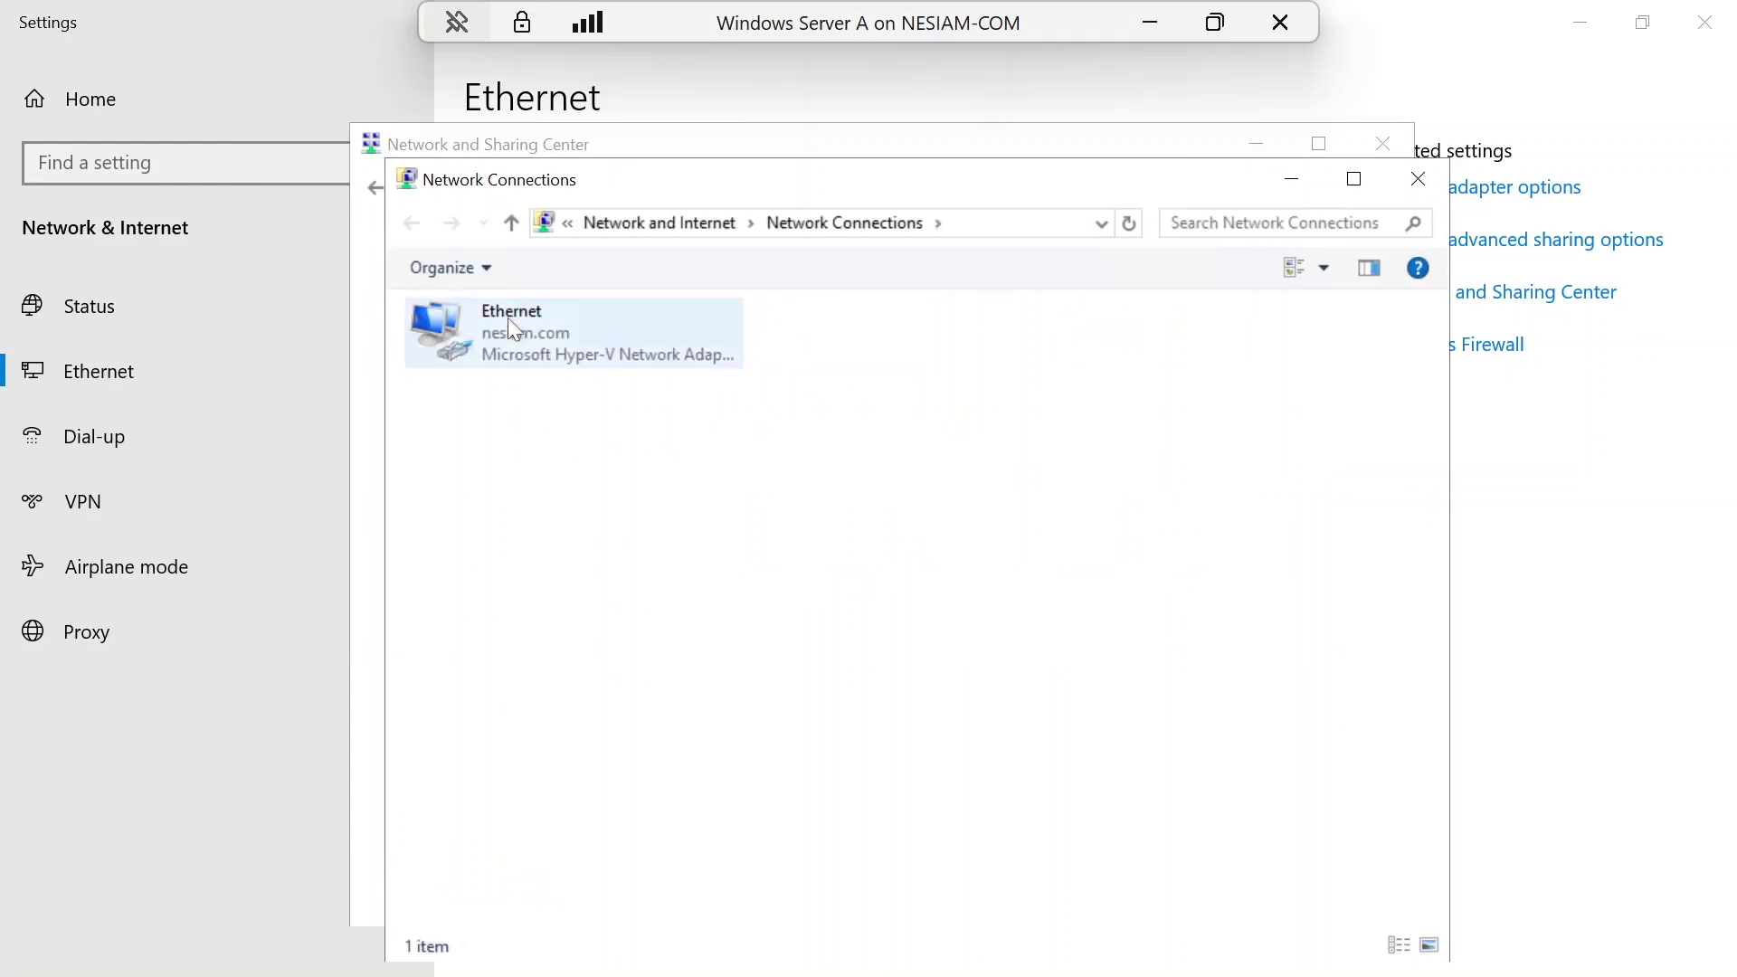
right_click(507, 318)
left_click(623, 577)
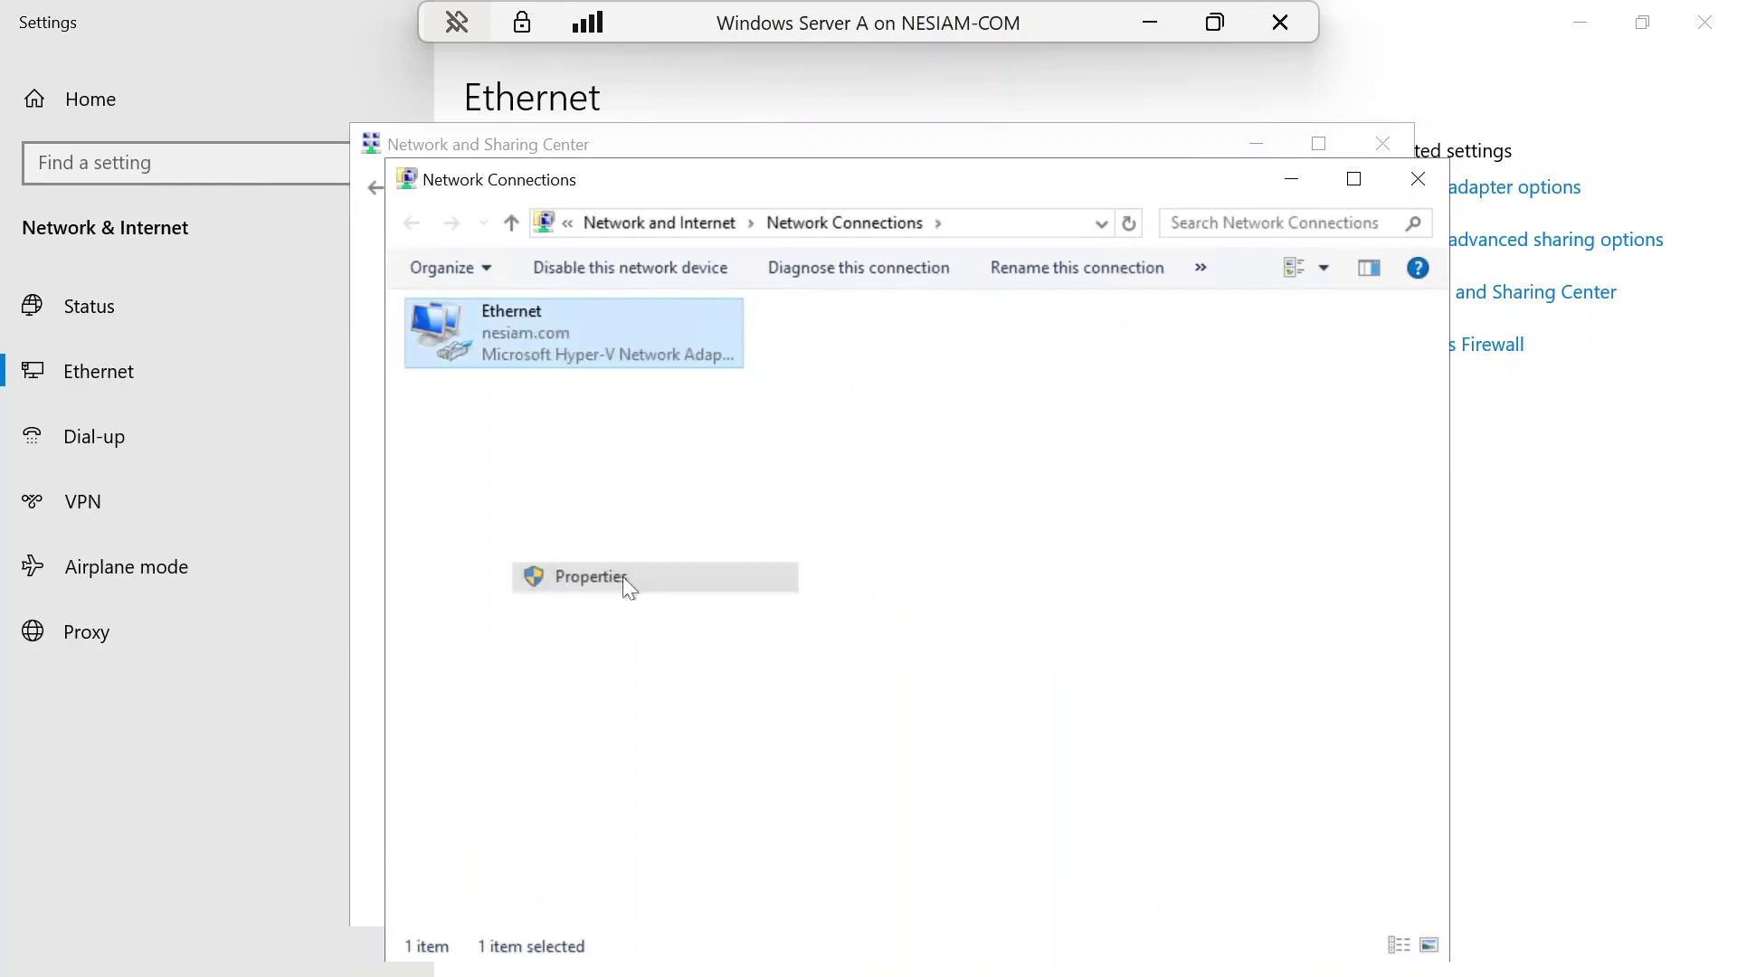
double_click(679, 579)
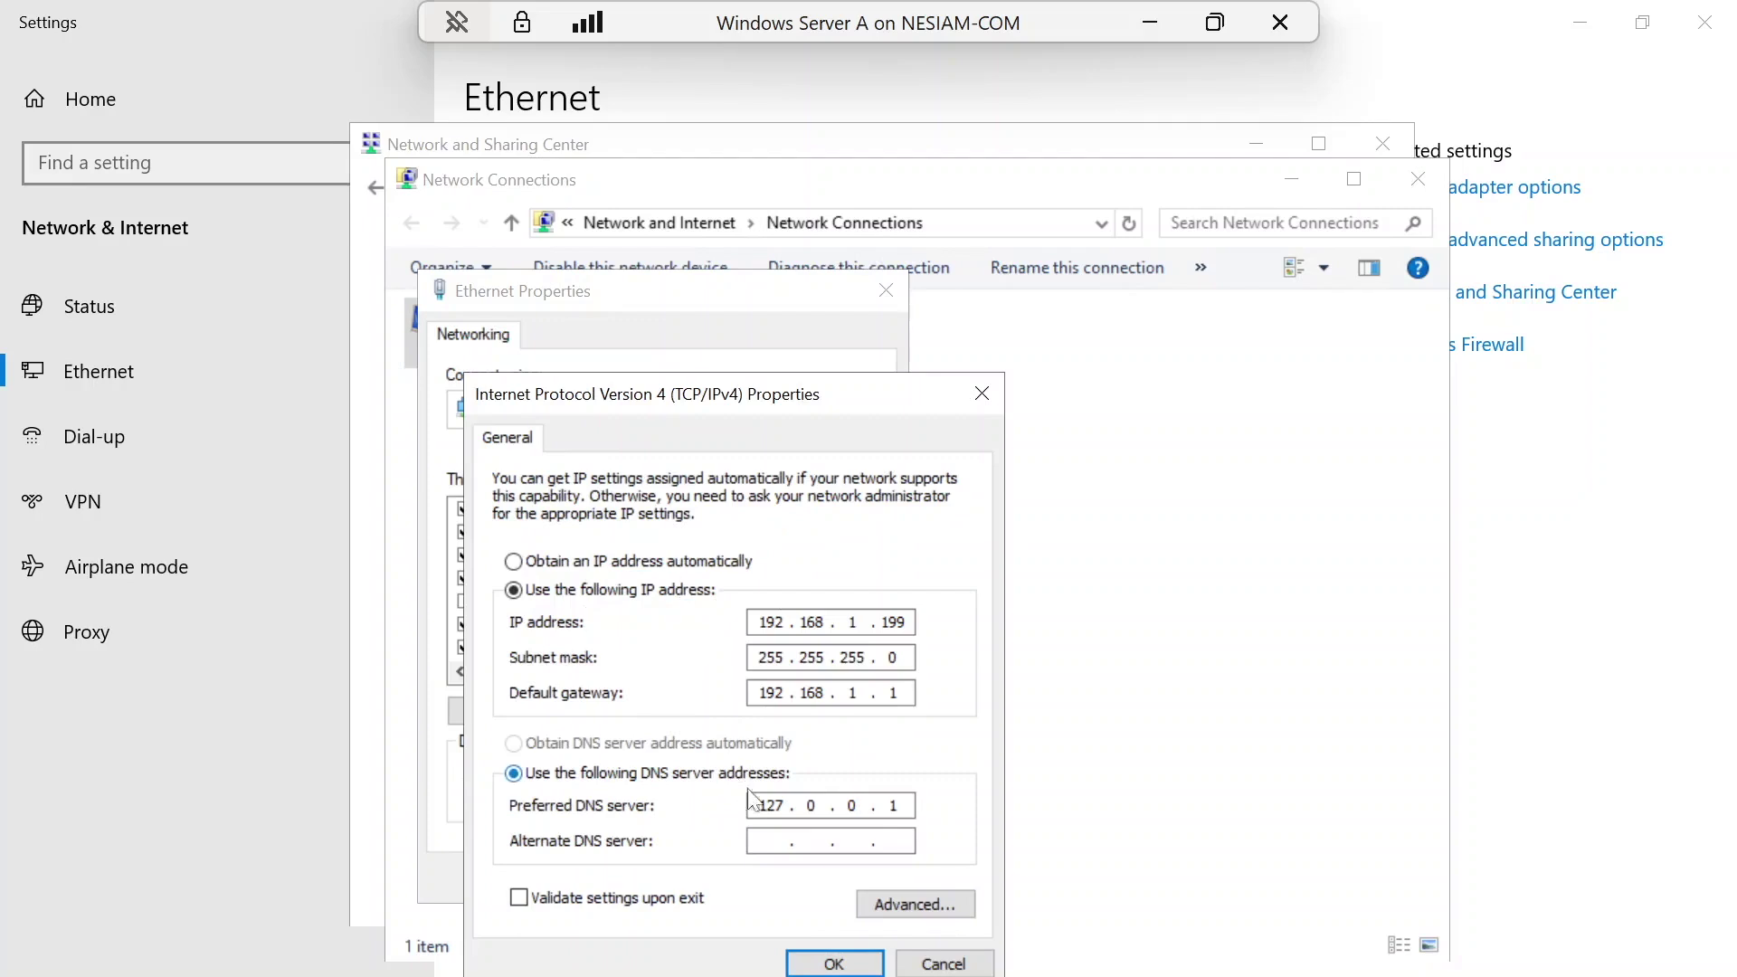
left_click(772, 841)
type("192168")
key("BackSpace")
key("BackSpace")
key("BackSpace")
key("BackSpace")
key("BackSpace")
key("BackSpace")
Cancel the IPv4 and Ethernet properties dialogs and close Network Connections, Network and Sharing Center and Settings.
left_click(944, 963)
left_click(865, 882)
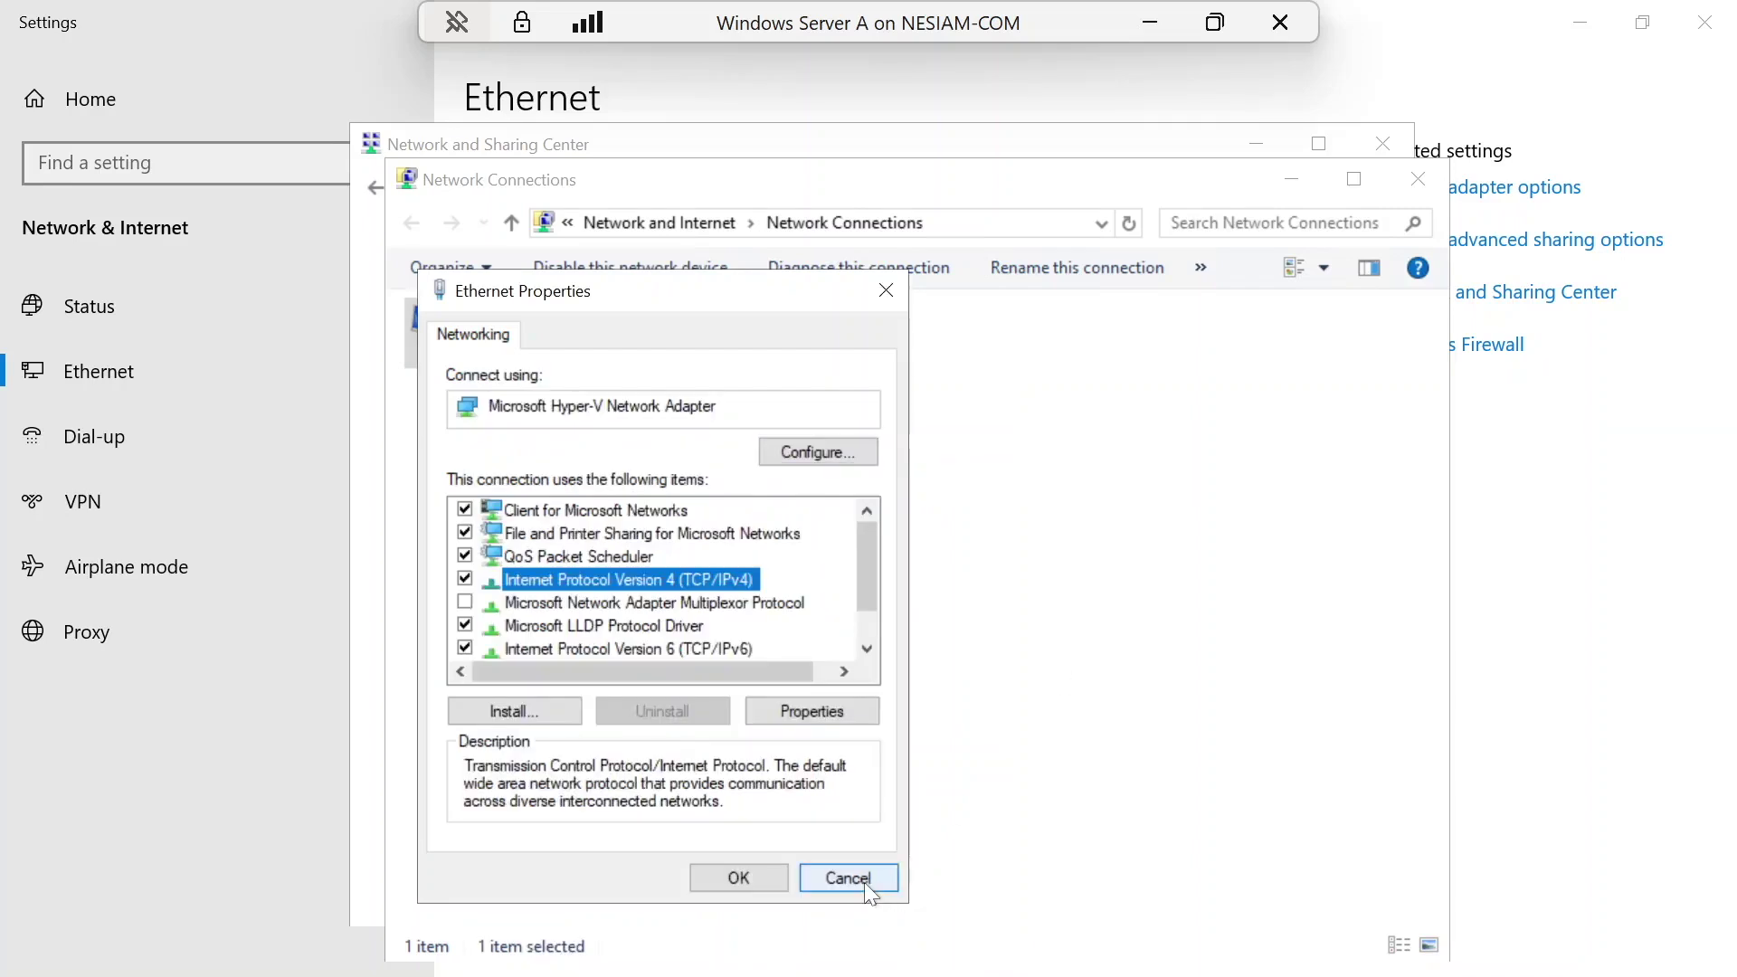
left_click(1418, 179)
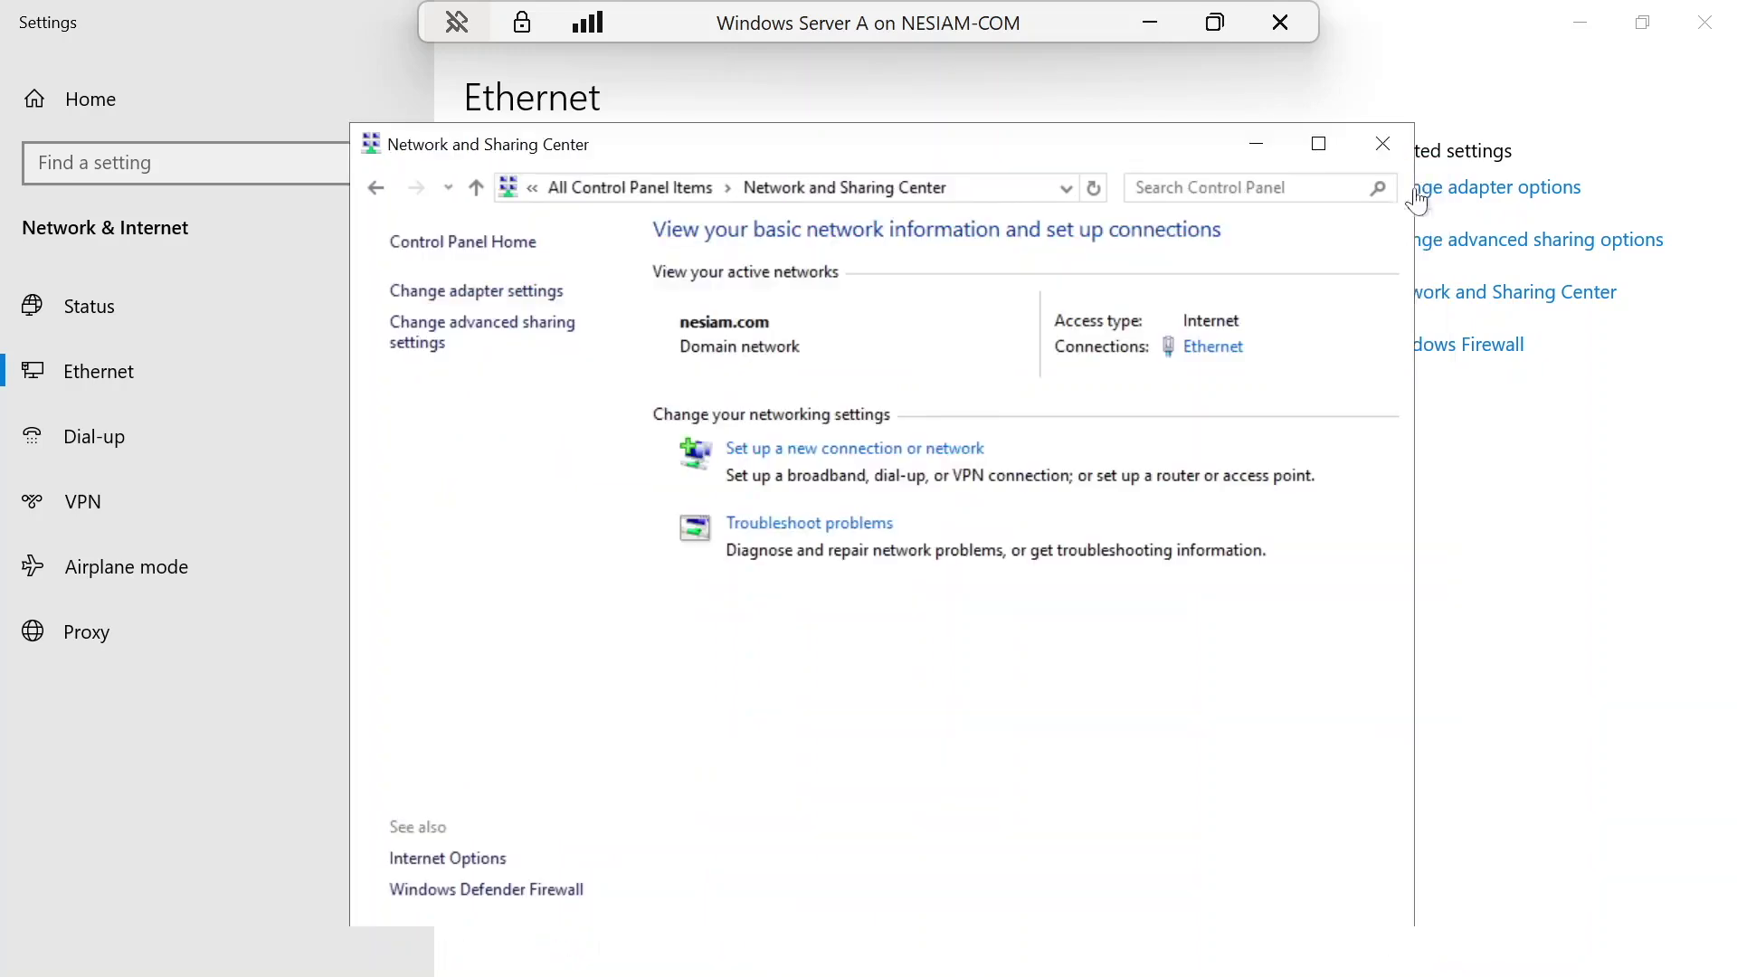
left_click(1382, 145)
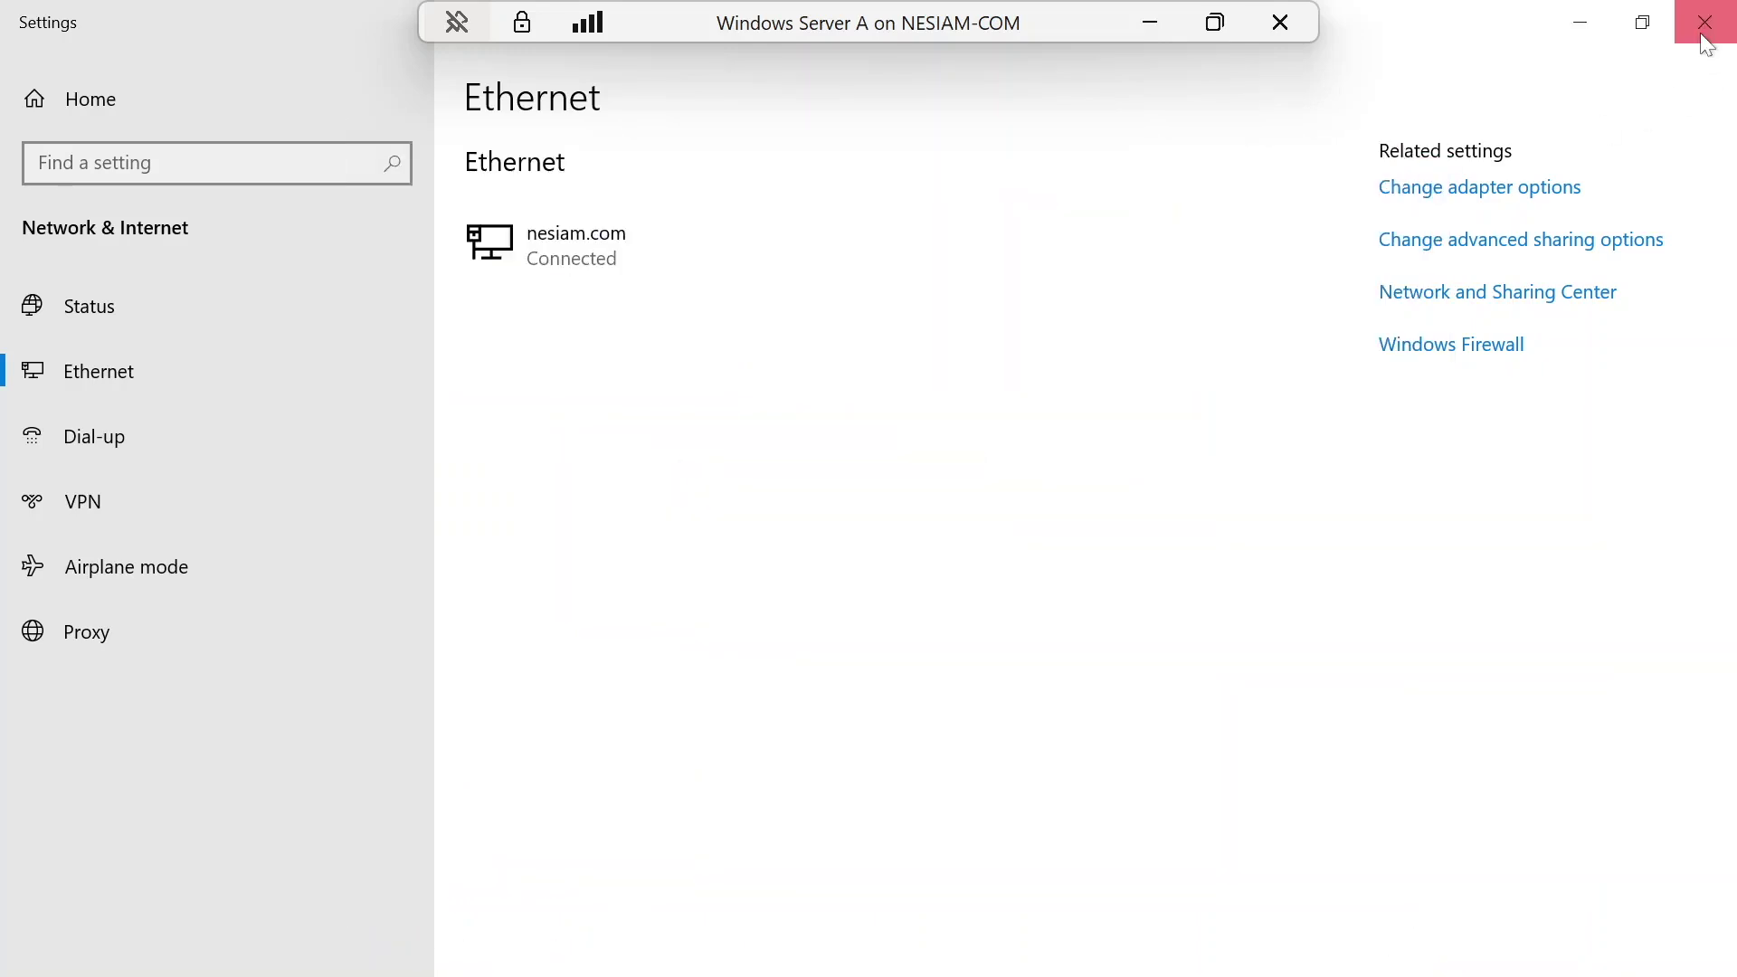
left_click(1702, 32)
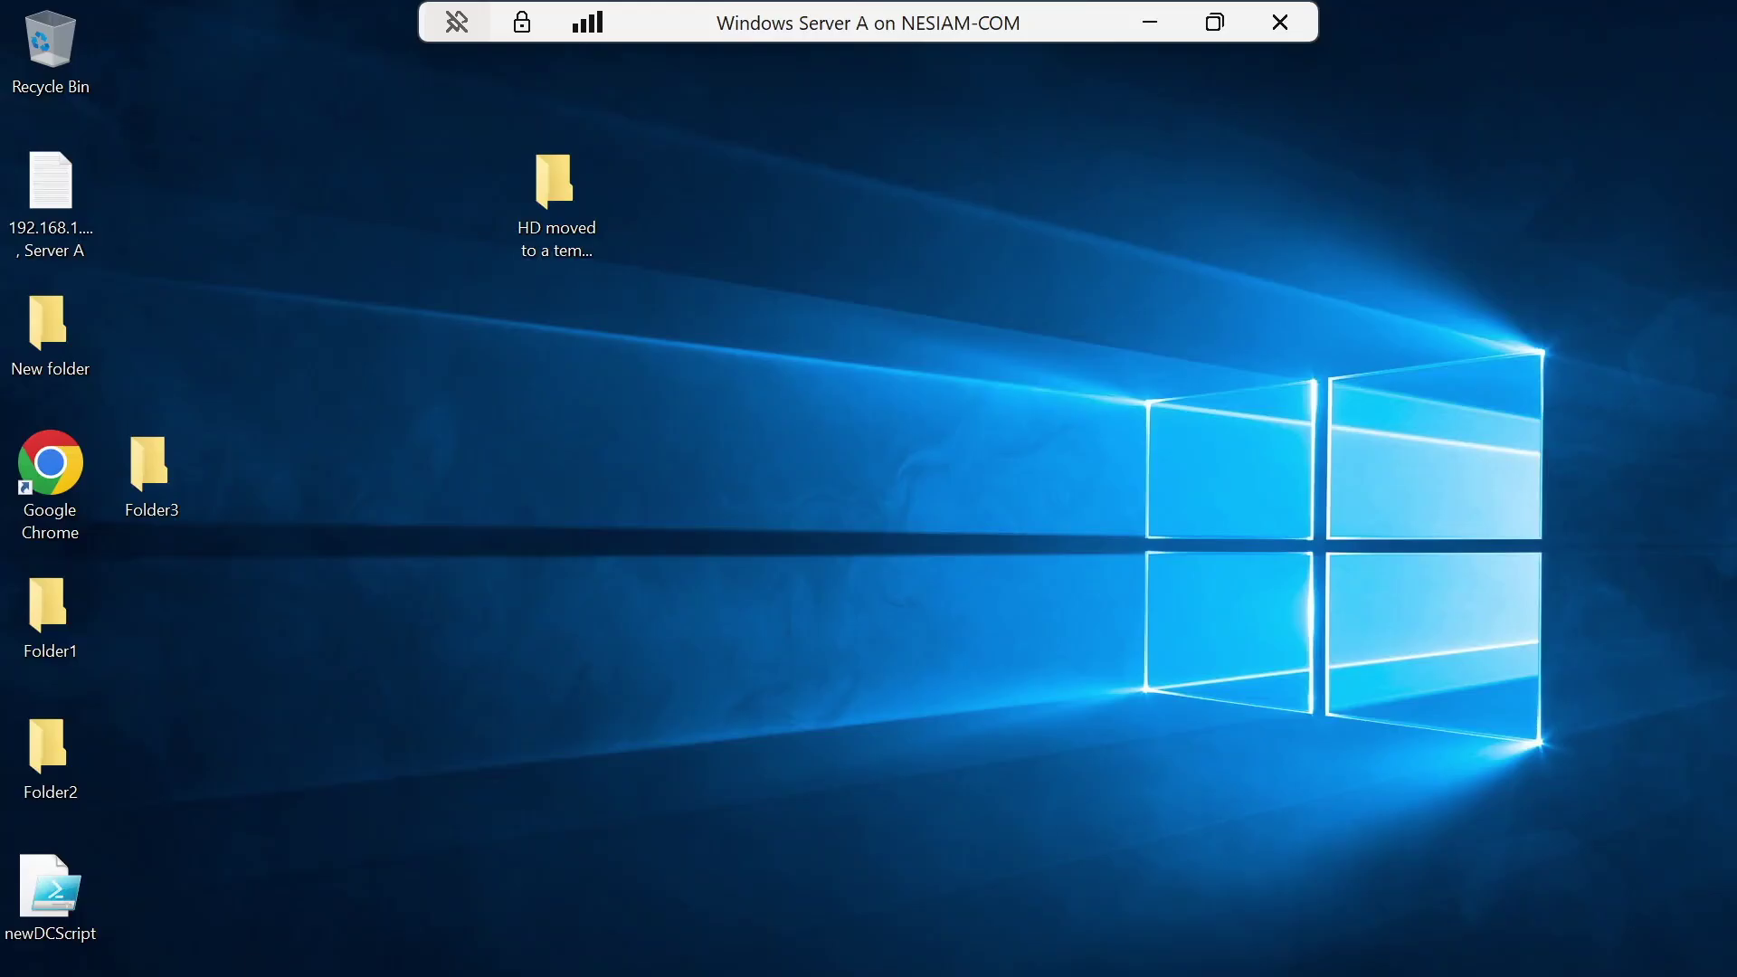
Open Command Prompt and run nslookup yahoo.com to test the server's name resolution.
key("super")
type("cmd")
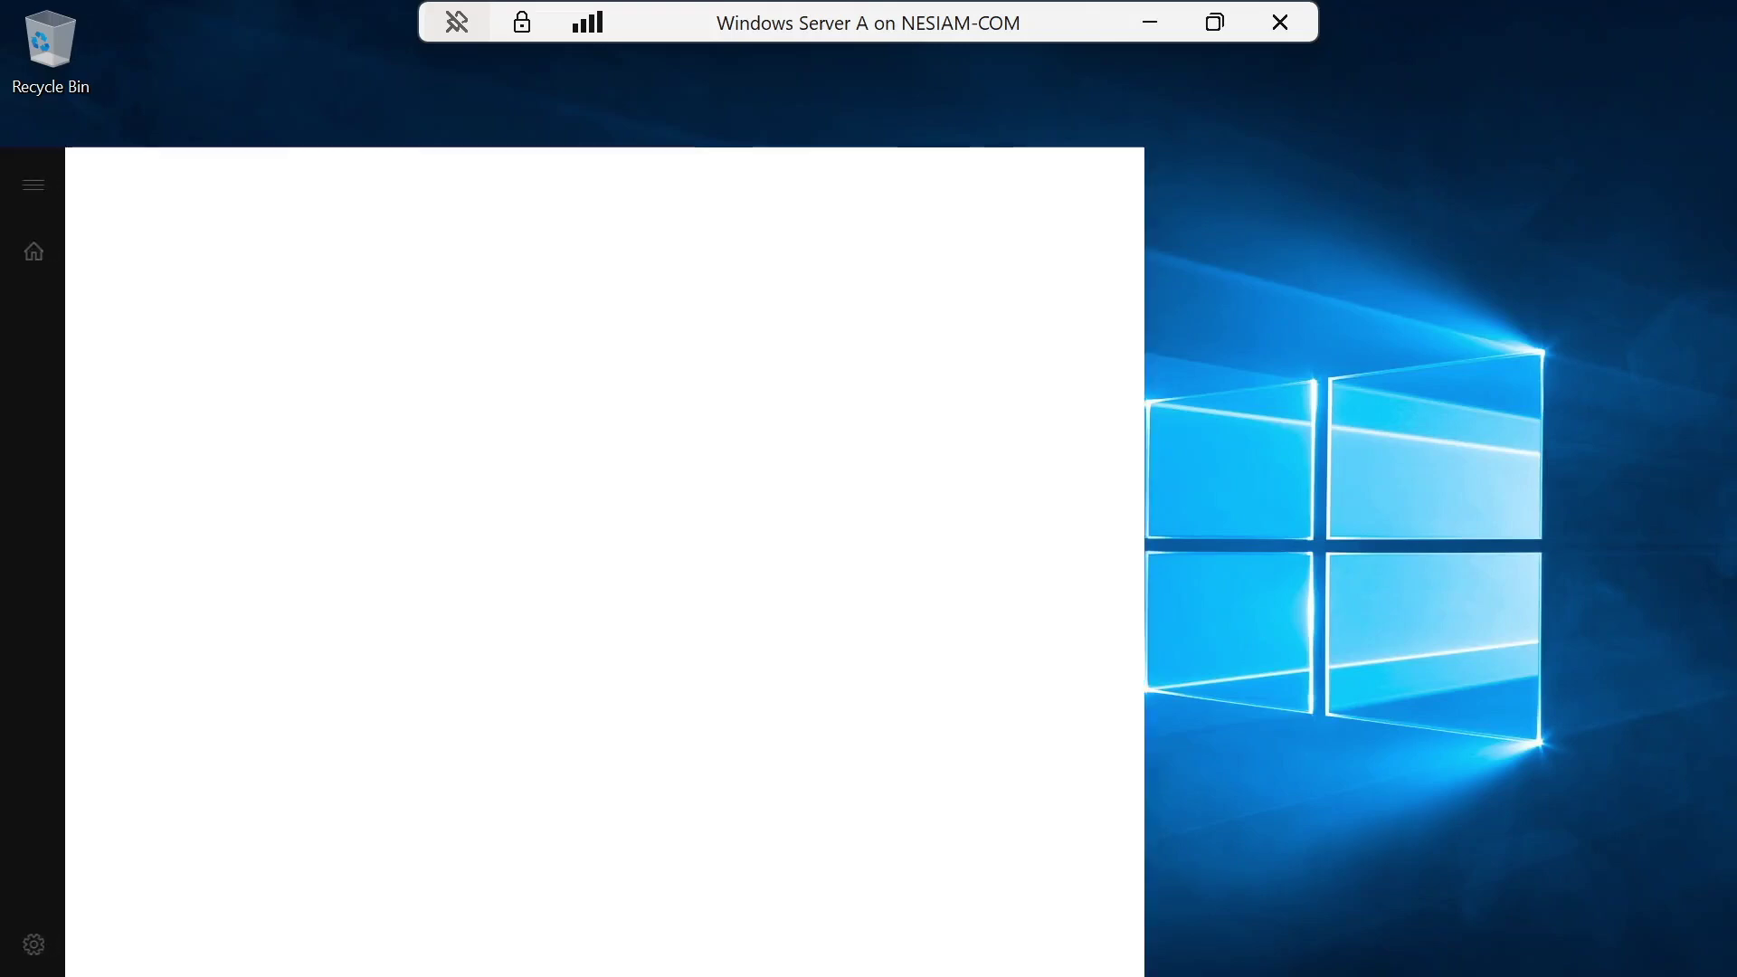
key("Return")
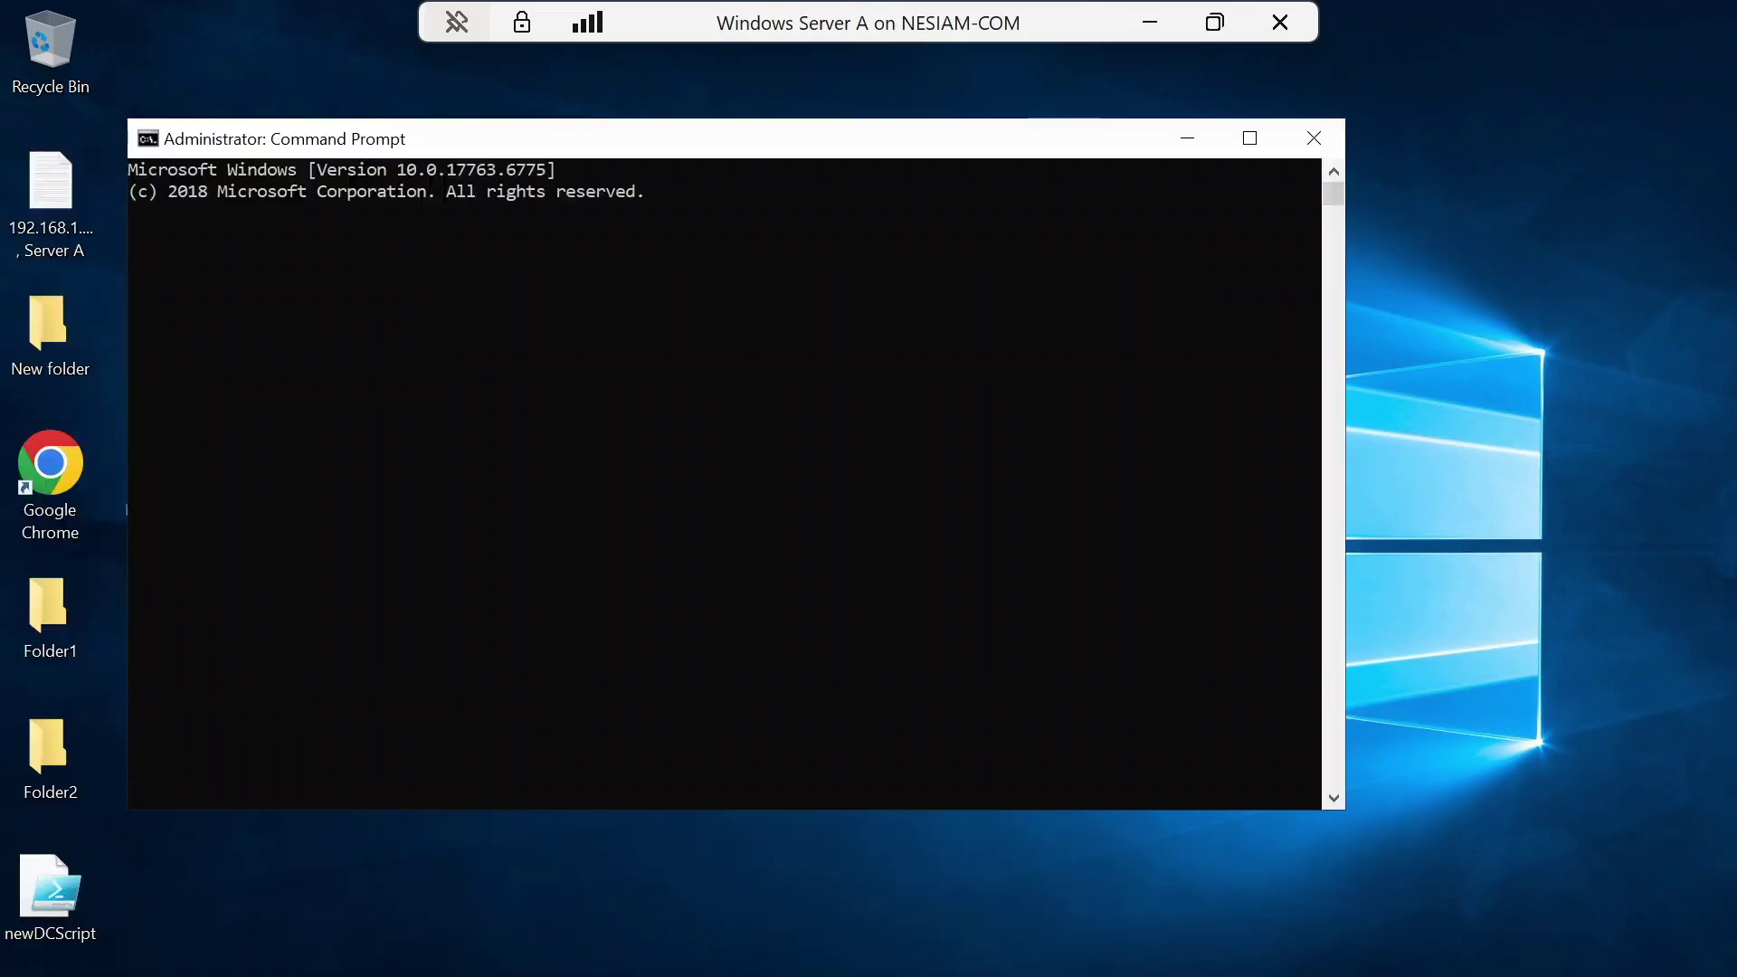
type("nslookup yahoo.com")
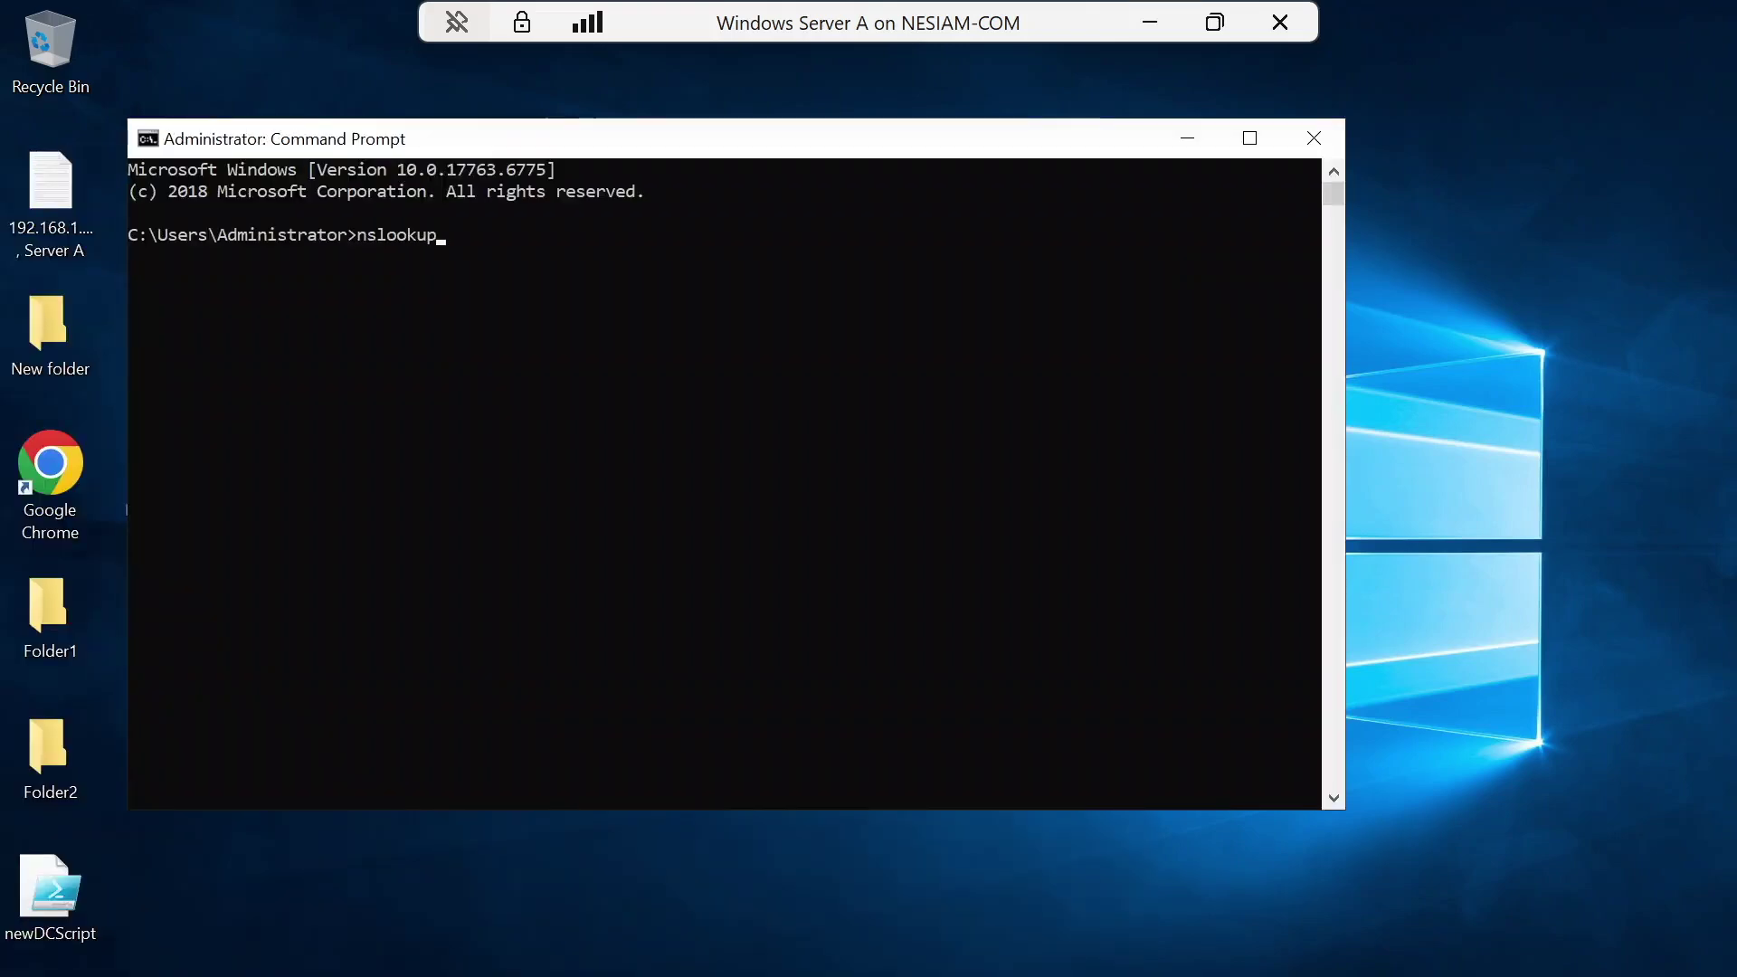
key("Return")
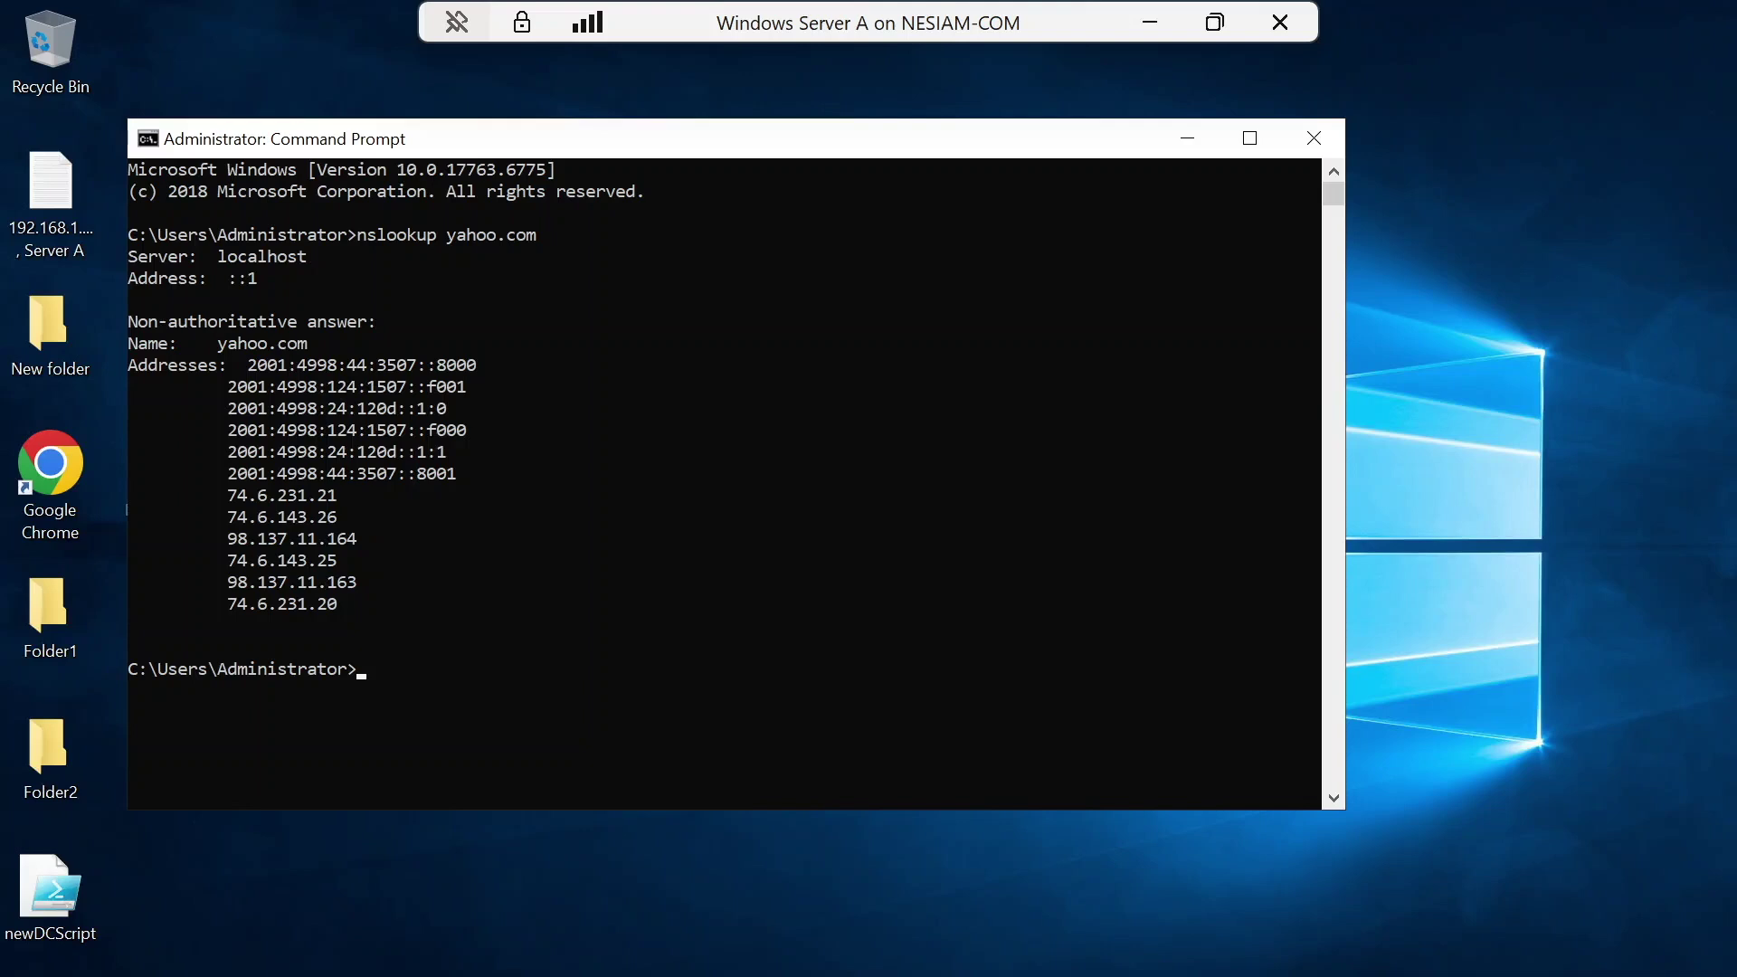
Highlight the Server and Address lines of the nslookup output to examine the answering DNS server, and exit Command Prompt.
left_click_drag(291, 282, 132, 262)
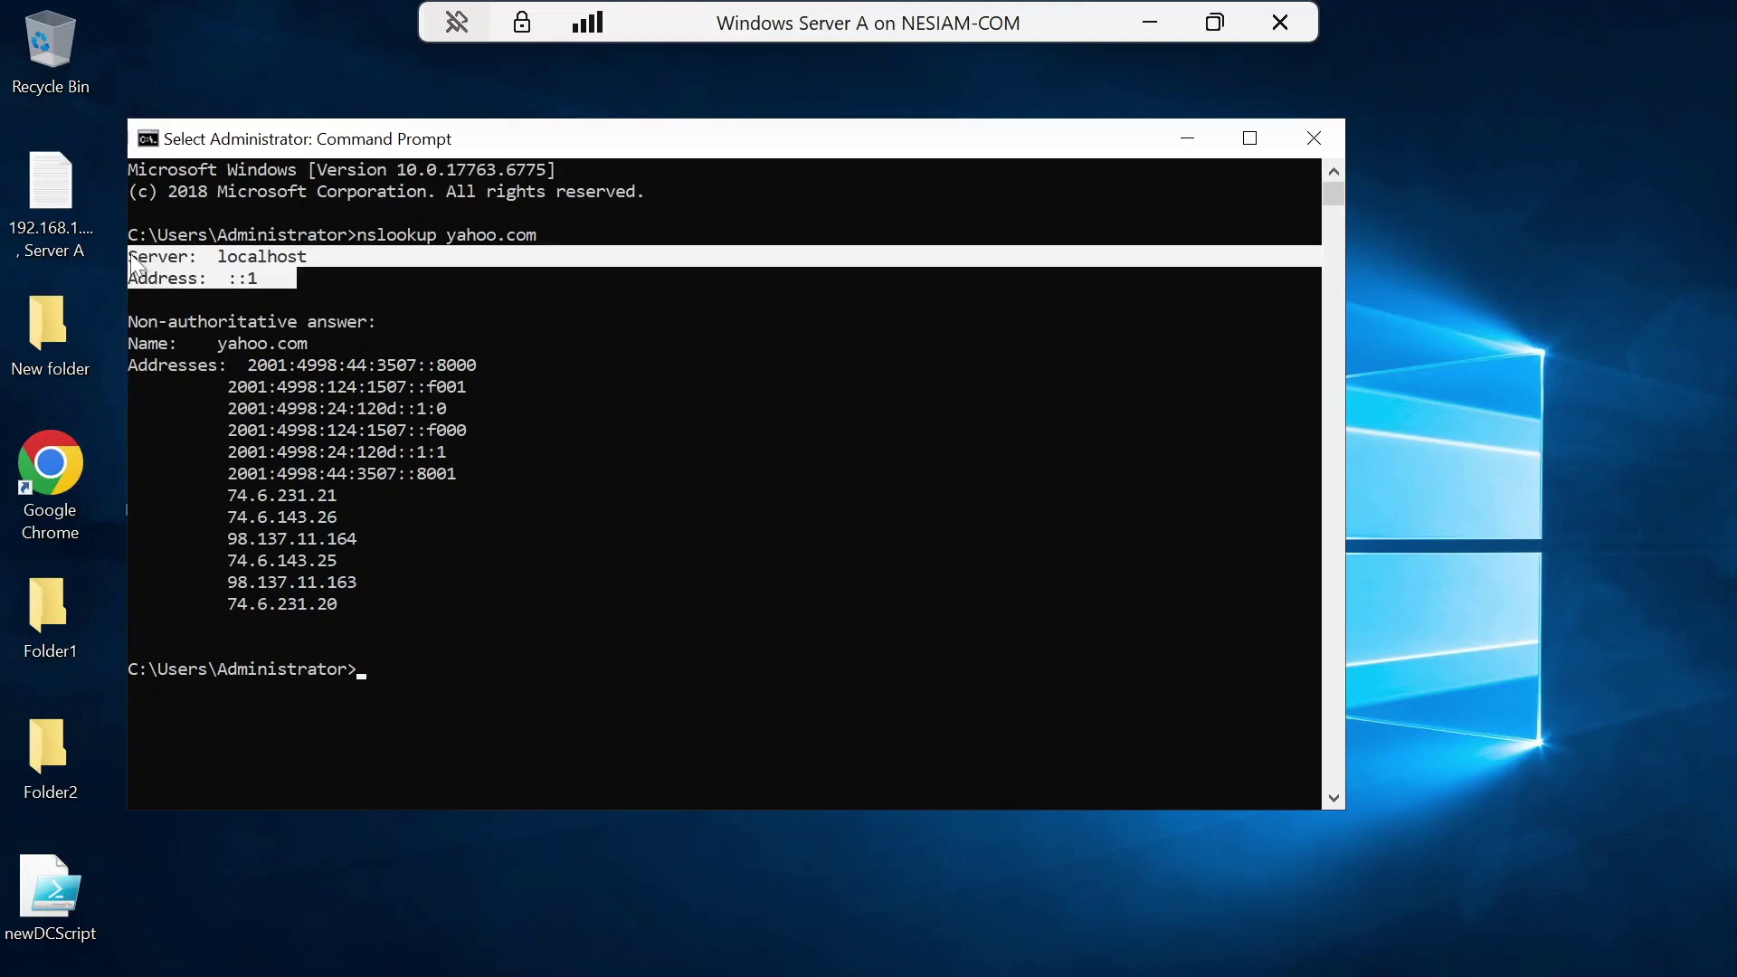
left_click(570, 708)
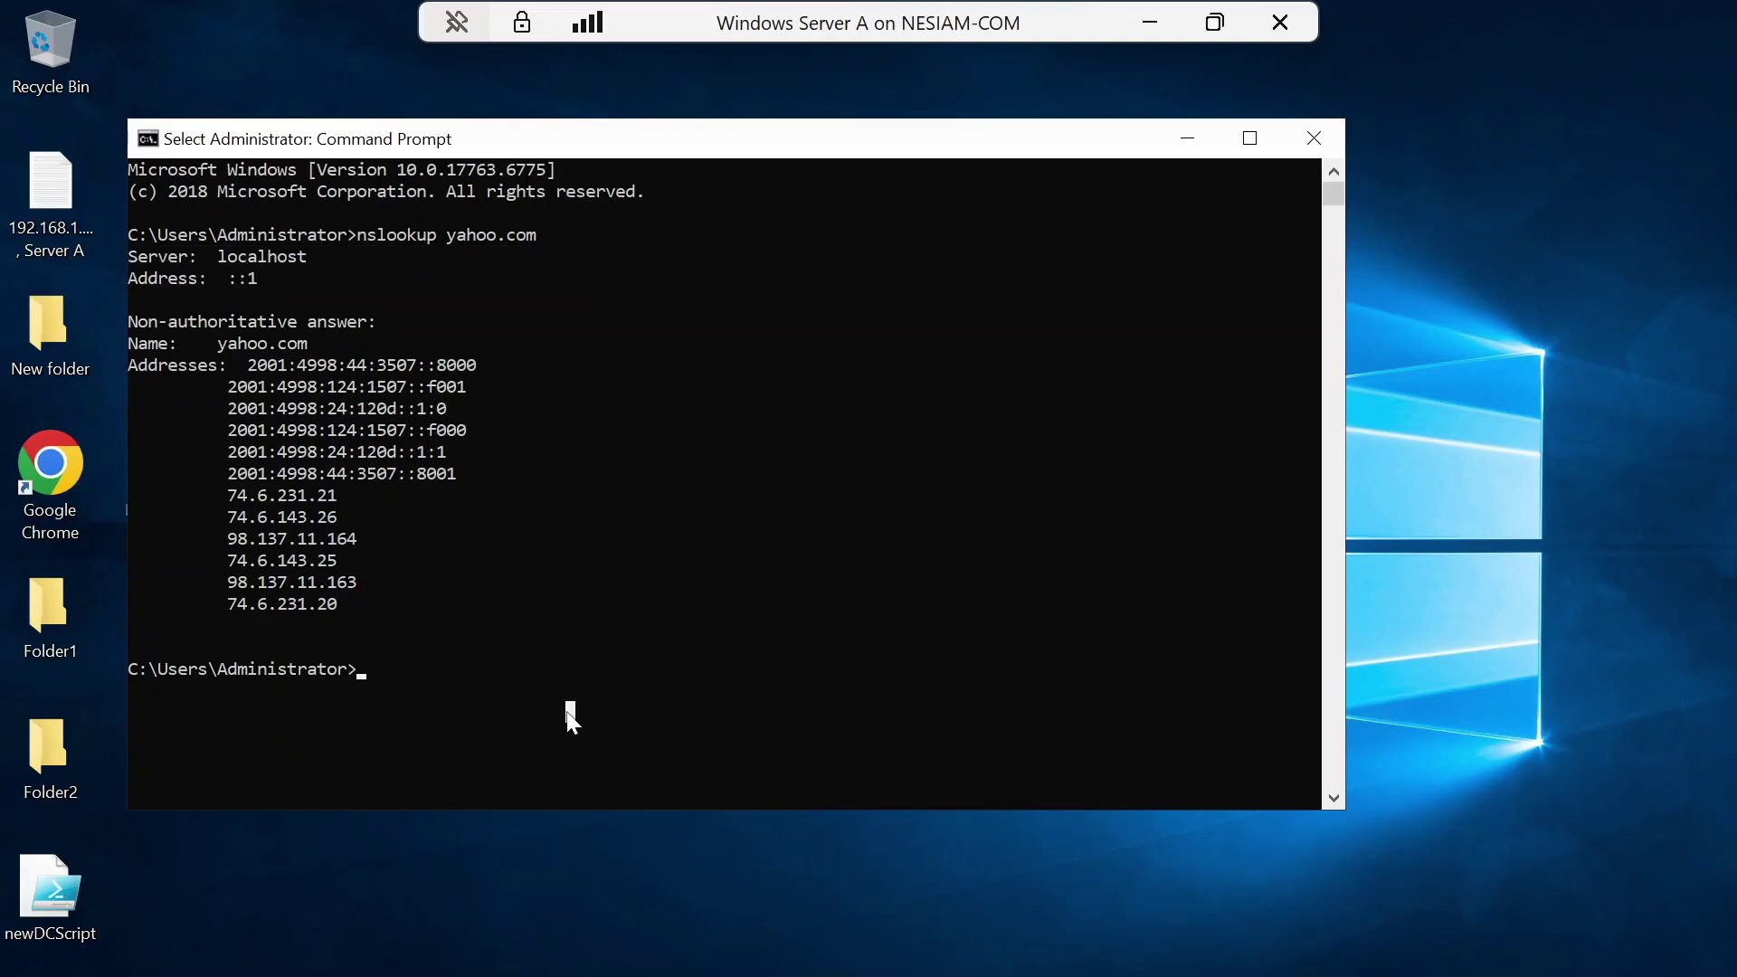
type("exit")
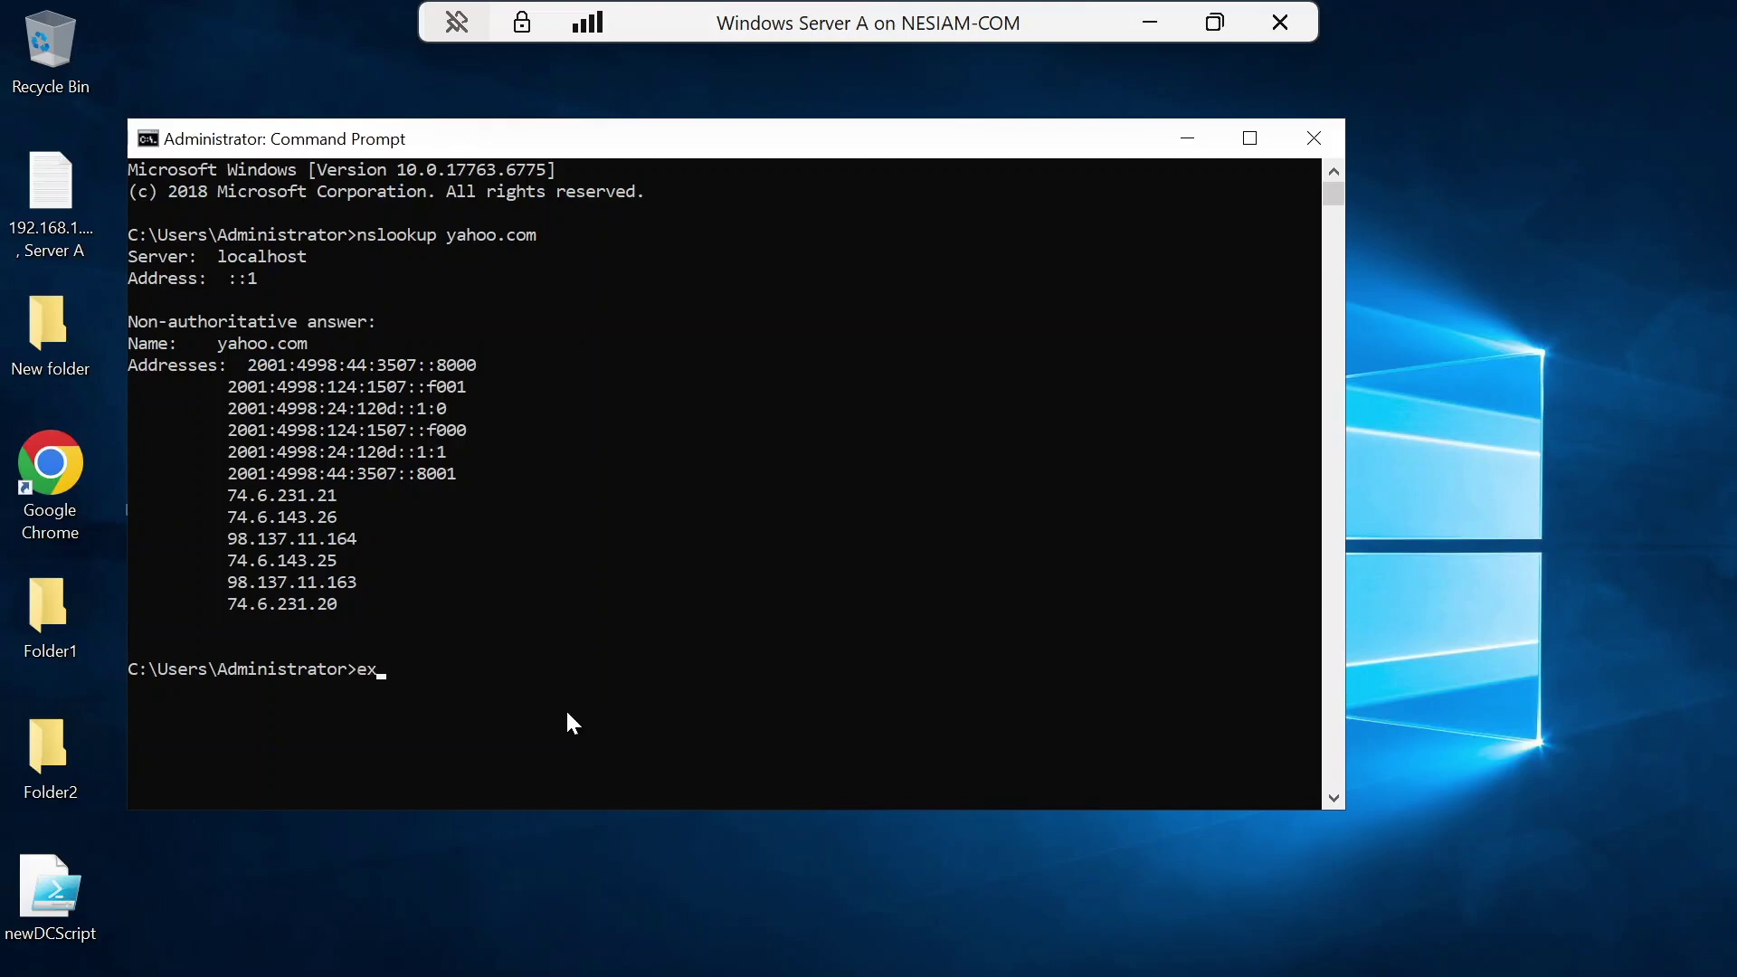